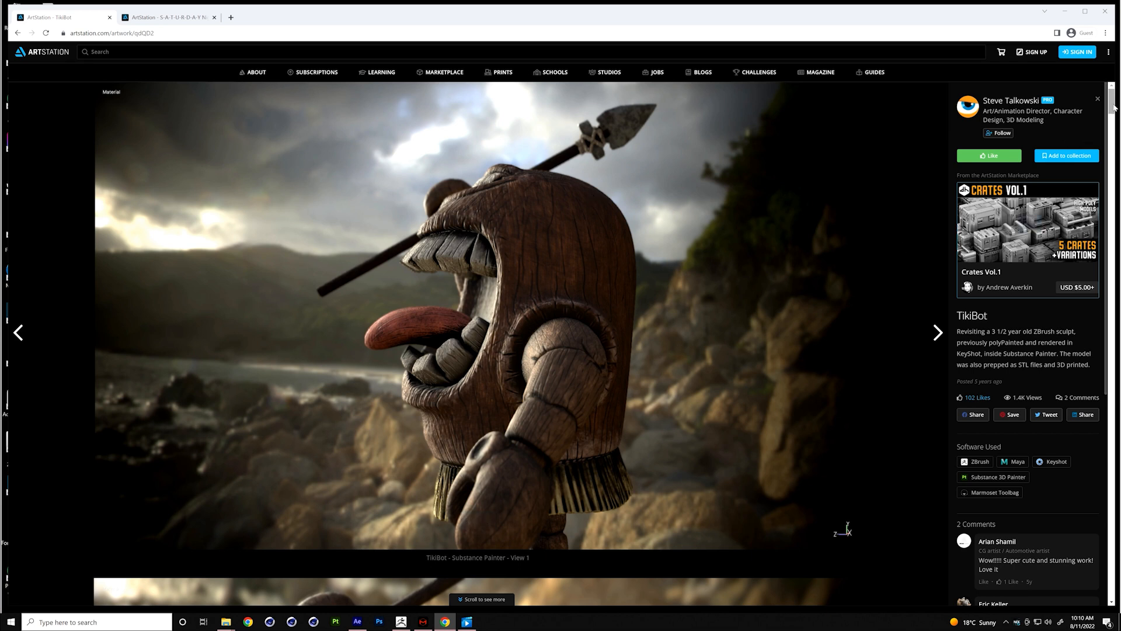
Step: Browse the TikiBot project down to its Marmoset viewer, load the 3D model and inspect it from different angles
{"action": "scroll", "coordinate": [1114, 105], "scroll_direction": "down", "scroll_amount": 1}
{"action": "left_click_drag", "start_coordinate": [1113, 106], "coordinate": [1119, 193]}
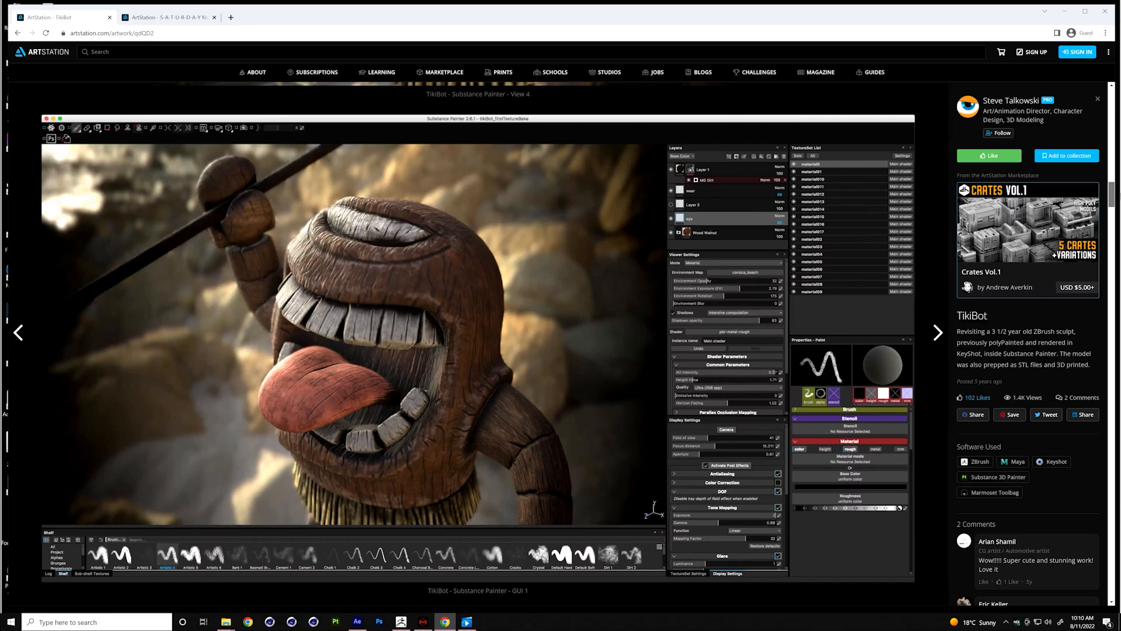
{"action": "left_click_drag", "start_coordinate": [1119, 193], "coordinate": [1119, 269]}
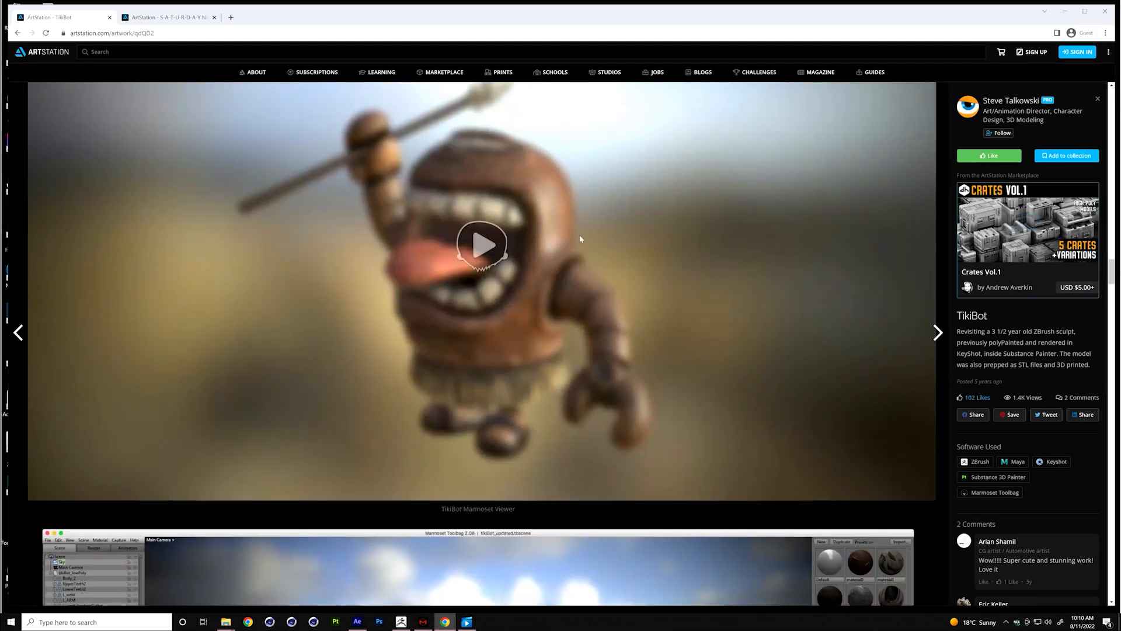
{"action": "left_click", "coordinate": [484, 248]}
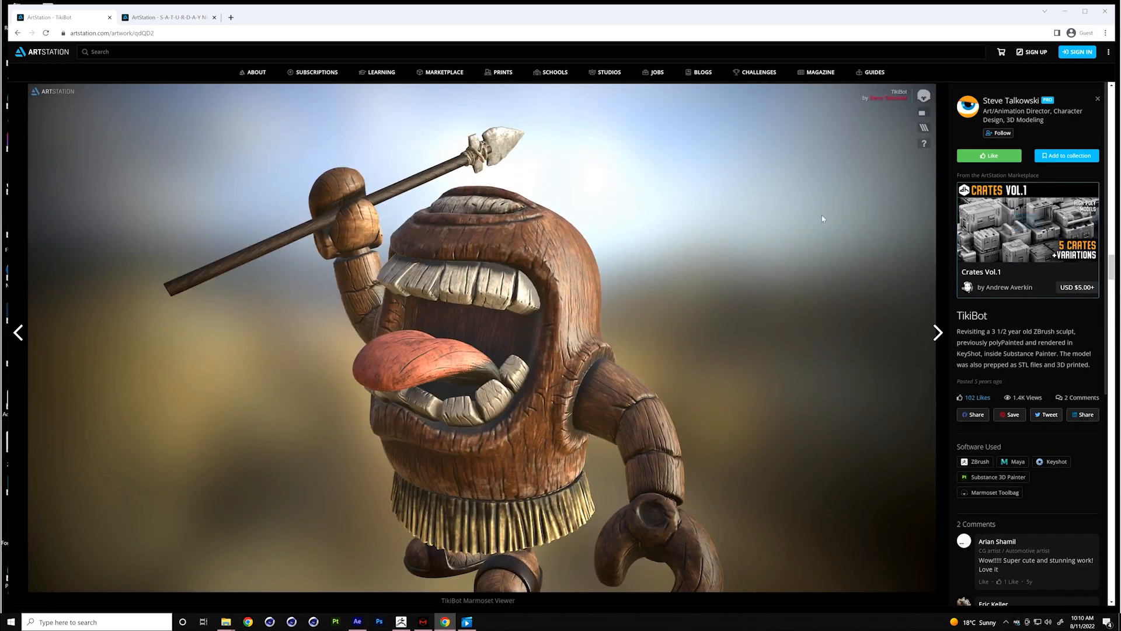
{"action": "left_click_drag", "start_coordinate": [766, 228], "coordinate": [825, 242]}
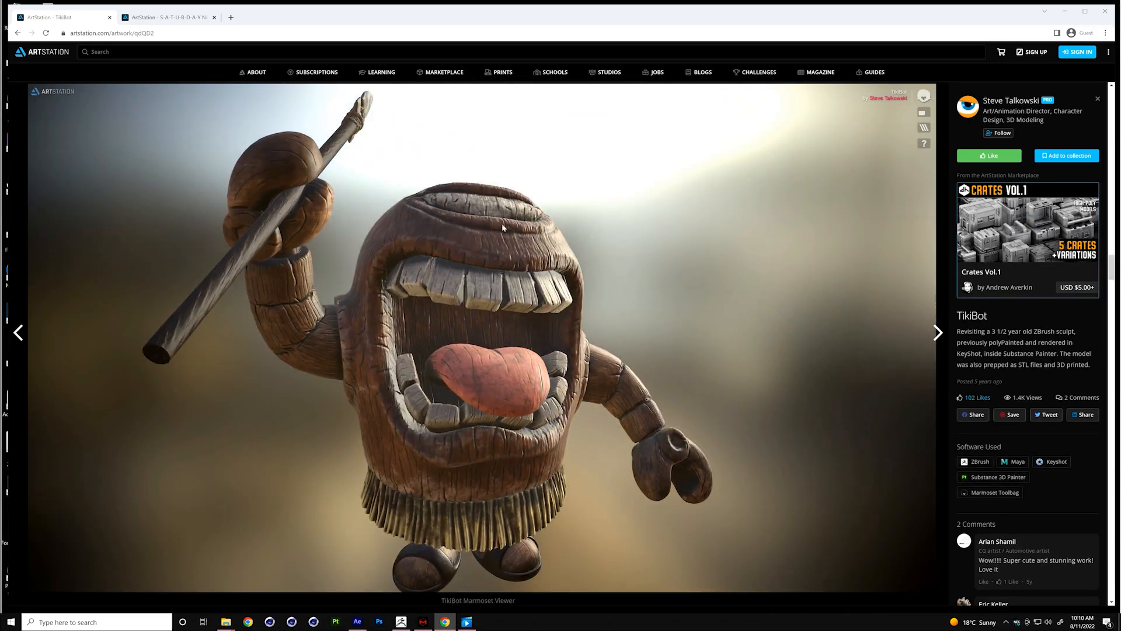
Step: Split the TikiBot model into its render layers and examine the isolated Topology wireframe and the Albedo layer
{"action": "left_click", "coordinate": [924, 129]}
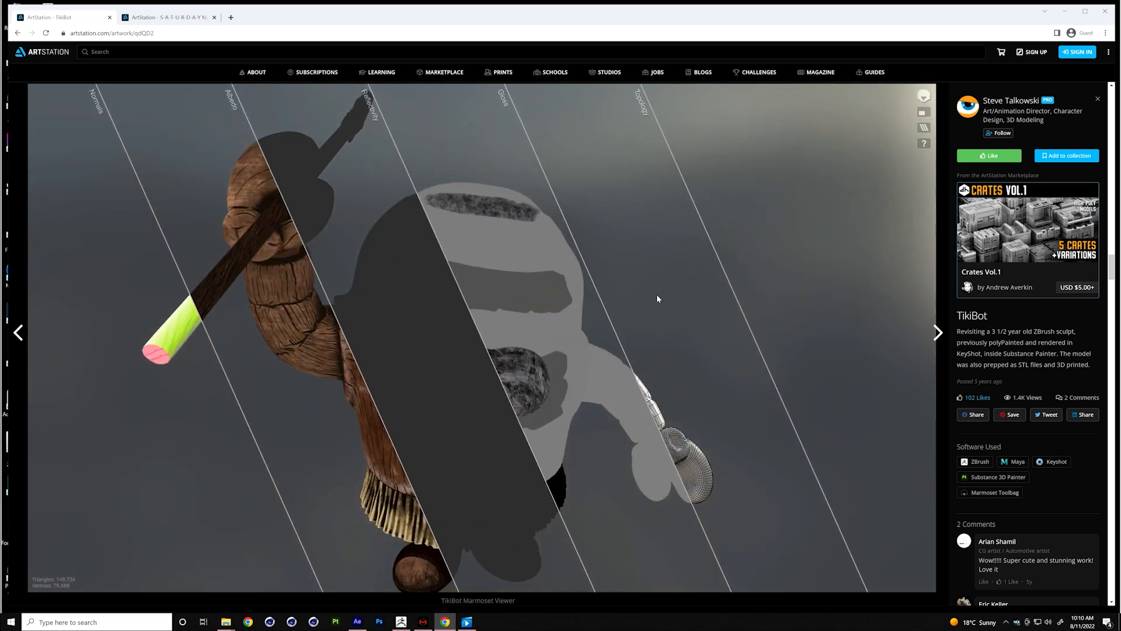
{"action": "left_click_drag", "start_coordinate": [676, 289], "coordinate": [876, 225]}
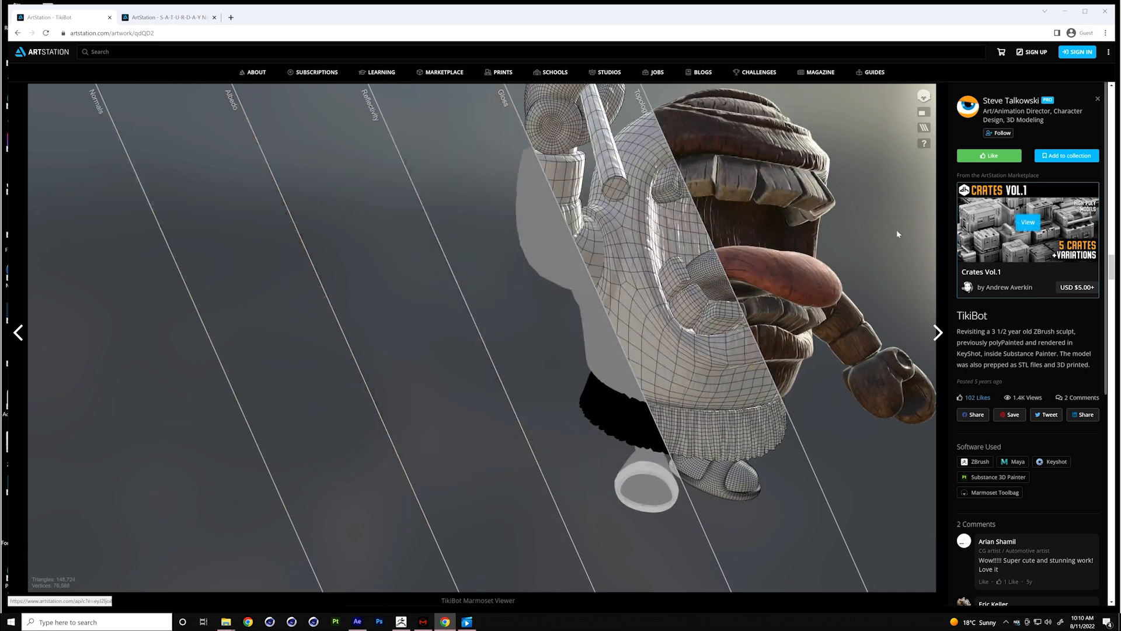
{"action": "left_click_drag", "start_coordinate": [755, 223], "coordinate": [580, 203]}
{"action": "left_click", "coordinate": [619, 201]}
{"action": "scroll", "coordinate": [571, 156], "scroll_direction": "up", "scroll_amount": 5}
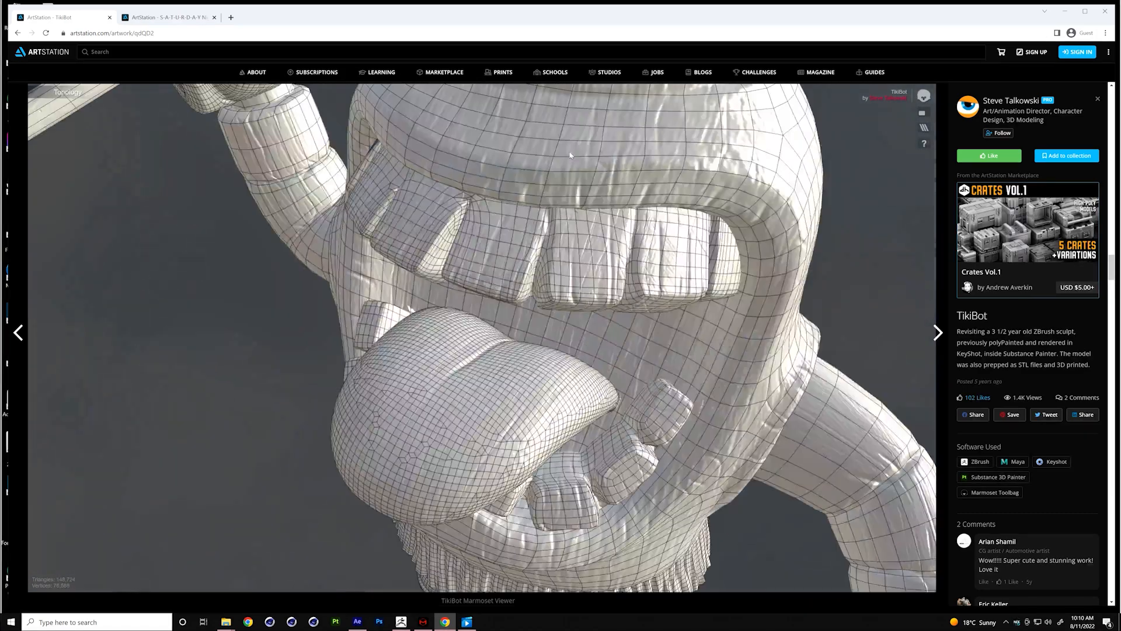
{"action": "left_click_drag", "start_coordinate": [577, 282], "coordinate": [510, 250]}
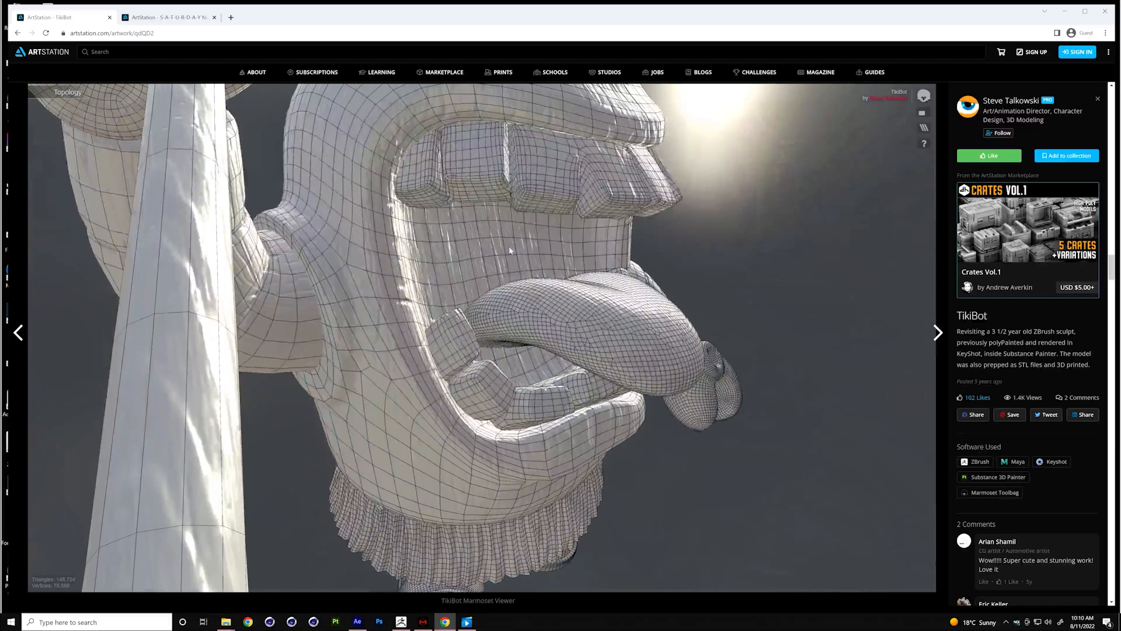
{"action": "left_click_drag", "start_coordinate": [795, 260], "coordinate": [743, 257], "text": "shift"}
{"action": "left_click", "coordinate": [742, 258]}
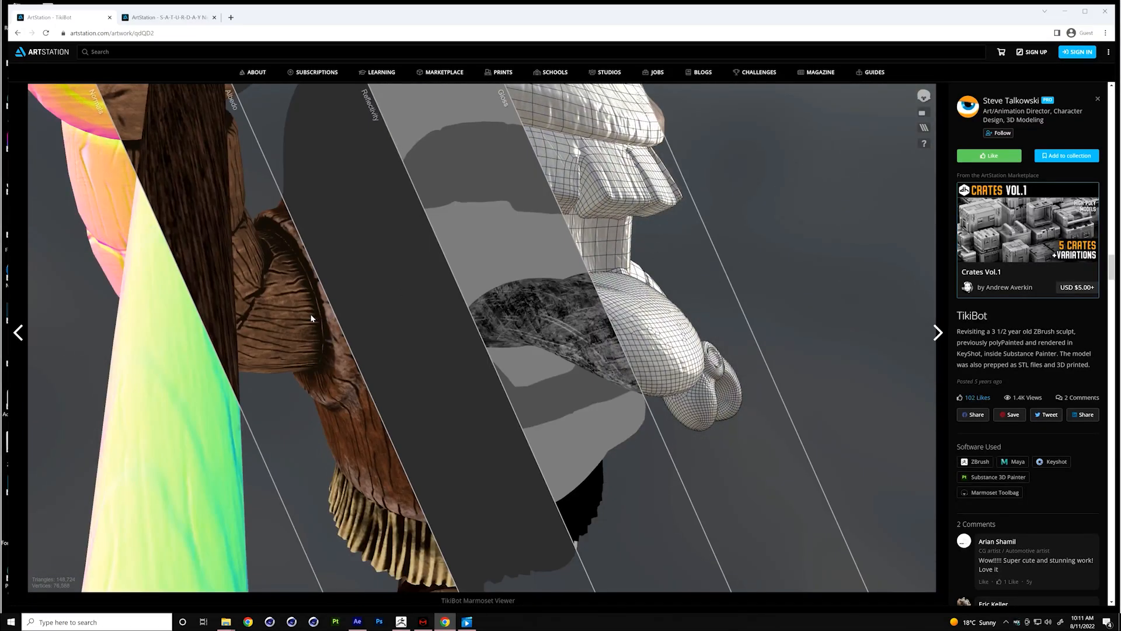
{"action": "left_click", "coordinate": [292, 323]}
{"action": "left_click_drag", "start_coordinate": [716, 272], "coordinate": [734, 309]}
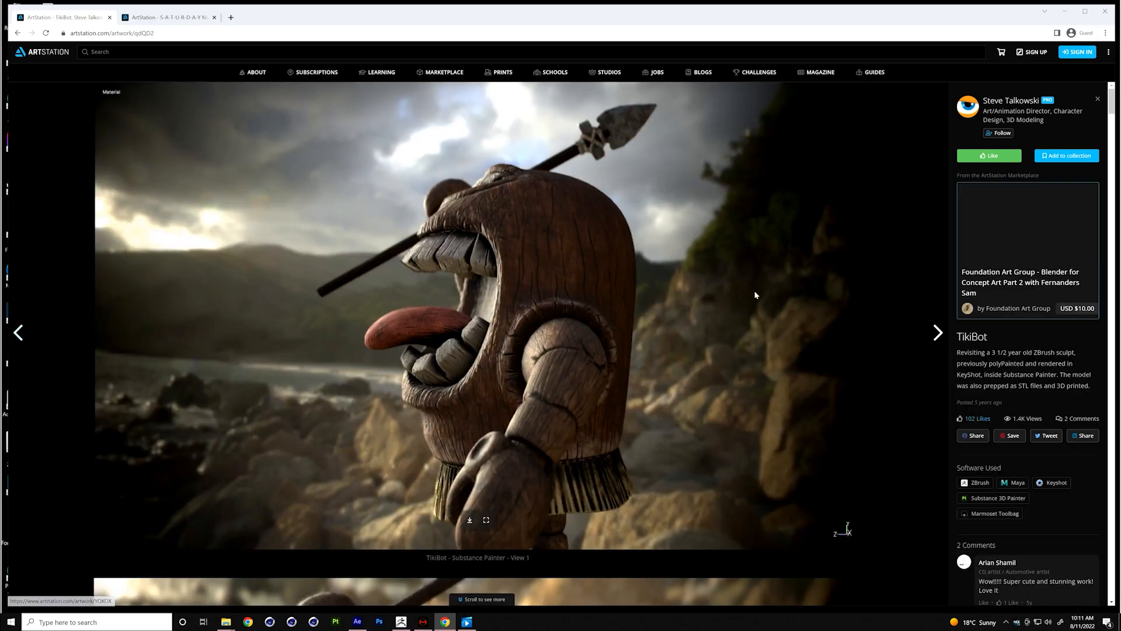
Step: Look through the TikiBot page's Marmoset Toolbag screenshot and KeyShot renders
{"action": "middle_click", "coordinate": [886, 297]}
{"action": "scroll", "coordinate": [885, 297], "scroll_direction": "down", "scroll_amount": 1}
{"action": "scroll", "coordinate": [886, 296], "scroll_direction": "up", "scroll_amount": 1}
{"action": "left_click_drag", "start_coordinate": [1112, 107], "coordinate": [1118, 322]}
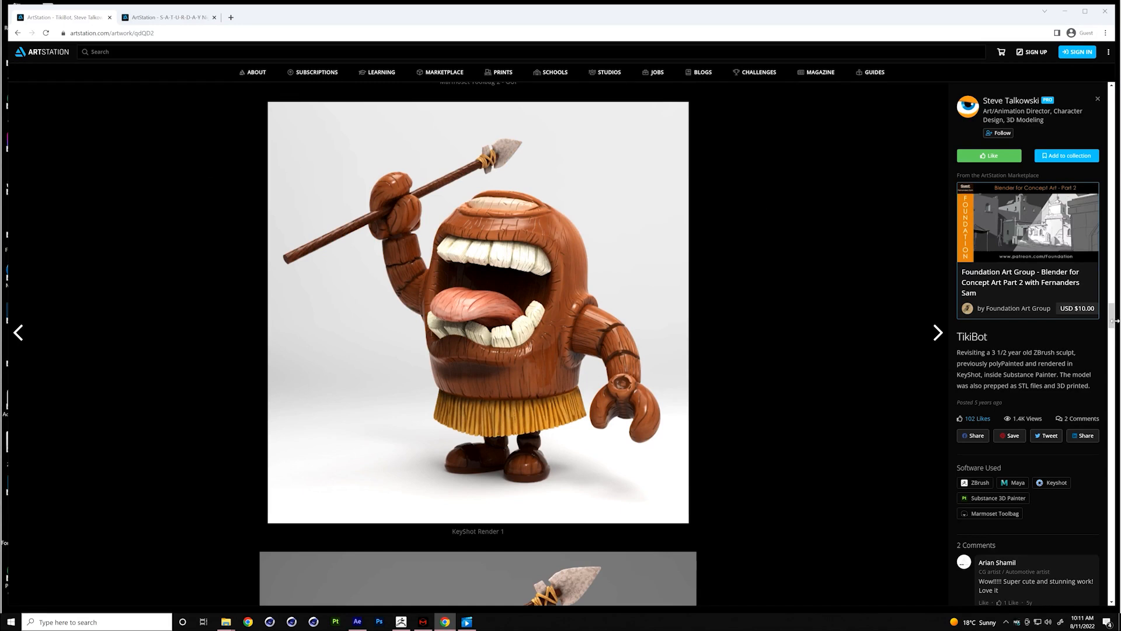
{"action": "scroll", "coordinate": [1115, 328], "scroll_direction": "down", "scroll_amount": 1}
{"action": "scroll", "coordinate": [1115, 328], "scroll_direction": "down", "scroll_amount": 9}
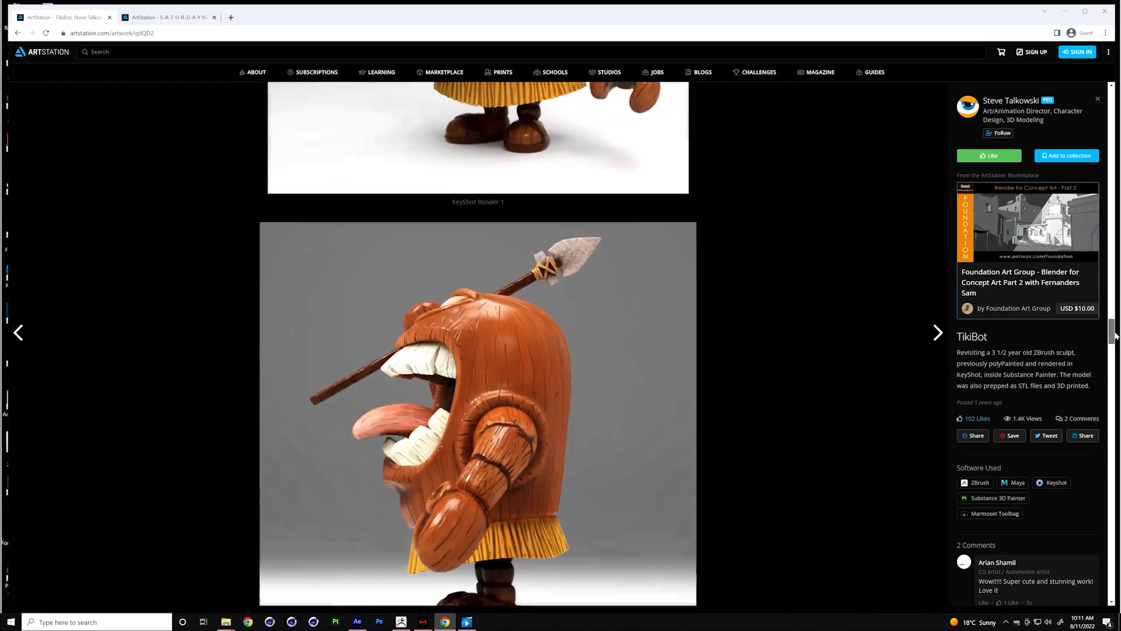
{"action": "scroll", "coordinate": [1115, 328], "scroll_direction": "up", "scroll_amount": 11}
{"action": "scroll", "coordinate": [1115, 328], "scroll_direction": "up", "scroll_amount": 3}
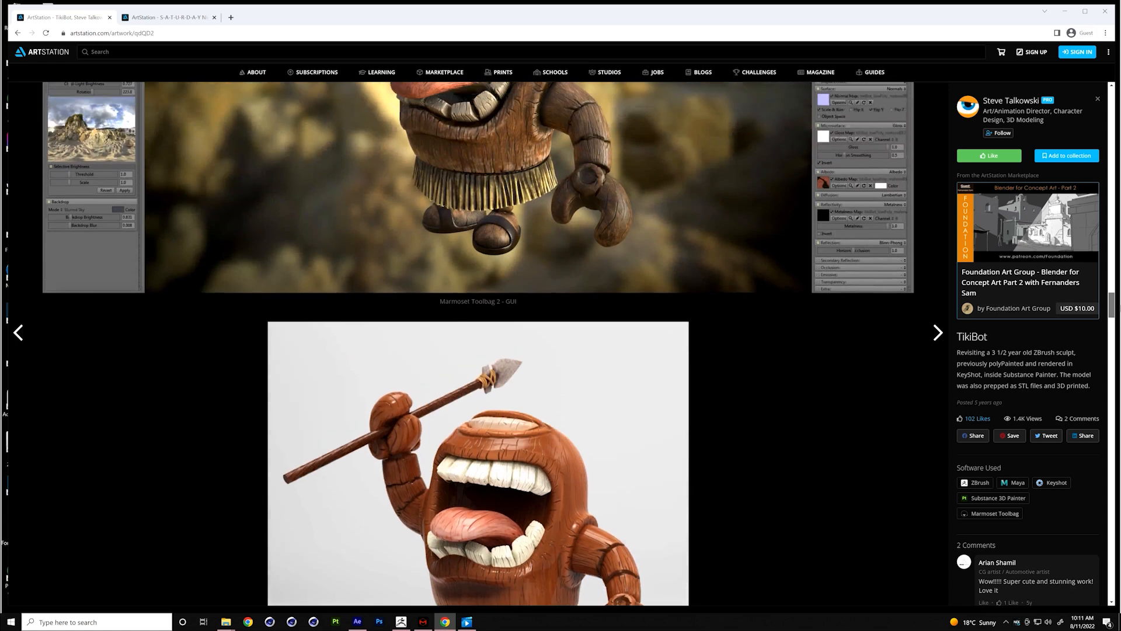
{"action": "scroll", "coordinate": [1115, 329], "scroll_direction": "down", "scroll_amount": 14}
{"action": "scroll", "coordinate": [1113, 338], "scroll_direction": "down", "scroll_amount": 18}
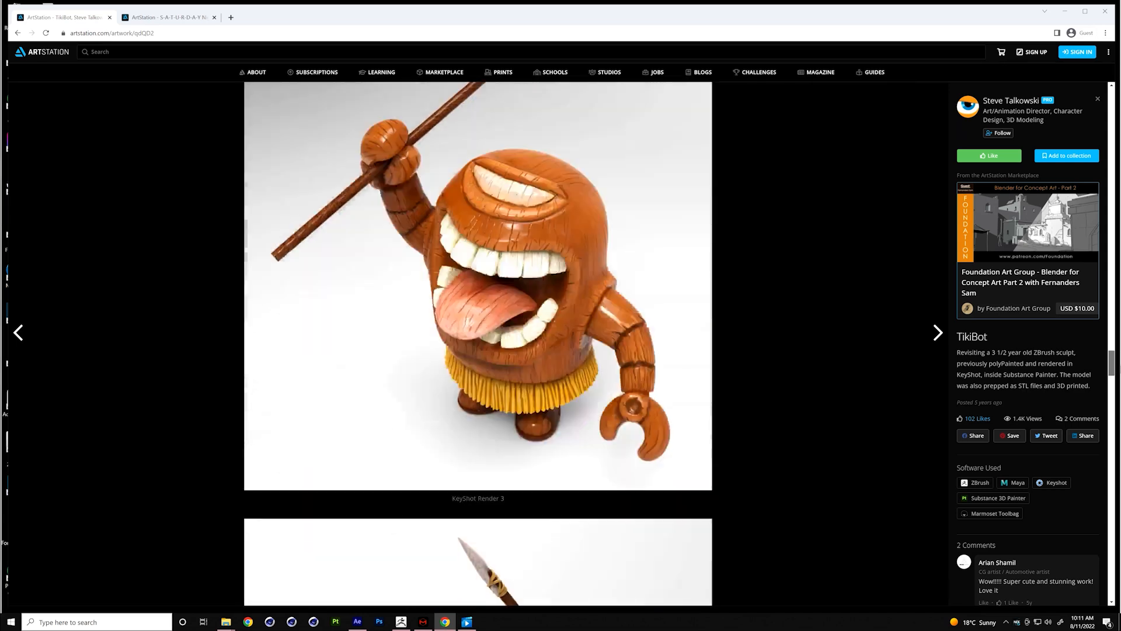
Step: Examine the TikiBot 3D print images, including the expo display, logo embossing, keyed pieces and Shapeways print, and return to the first image
{"action": "left_click_drag", "start_coordinate": [1111, 403], "coordinate": [1114, 517]}
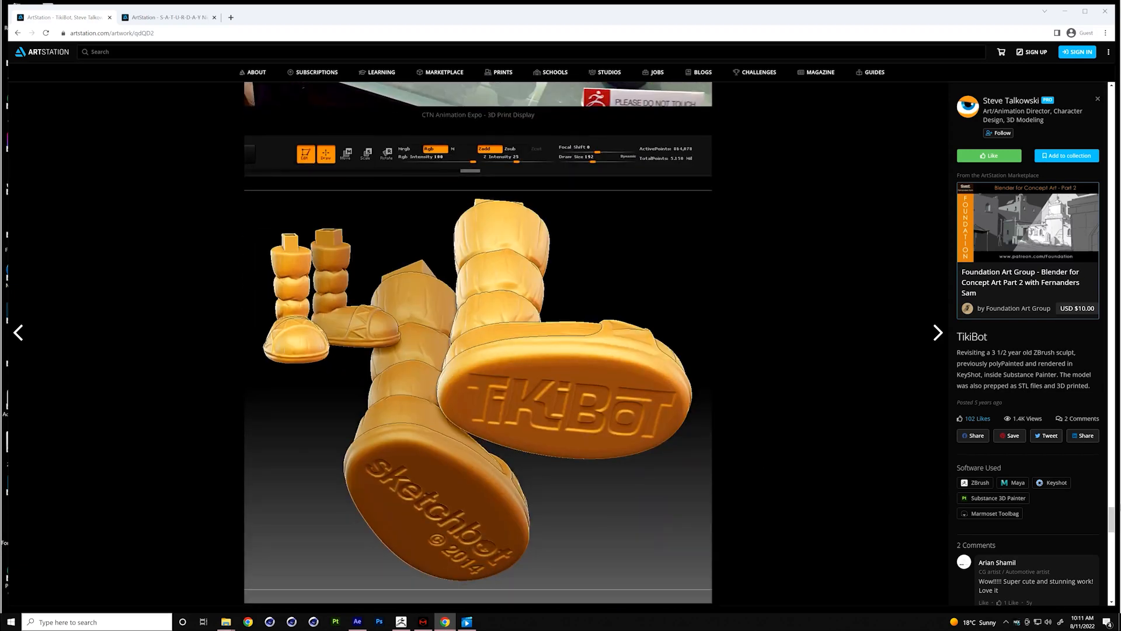
{"action": "left_click_drag", "start_coordinate": [1111, 517], "coordinate": [1112, 500]}
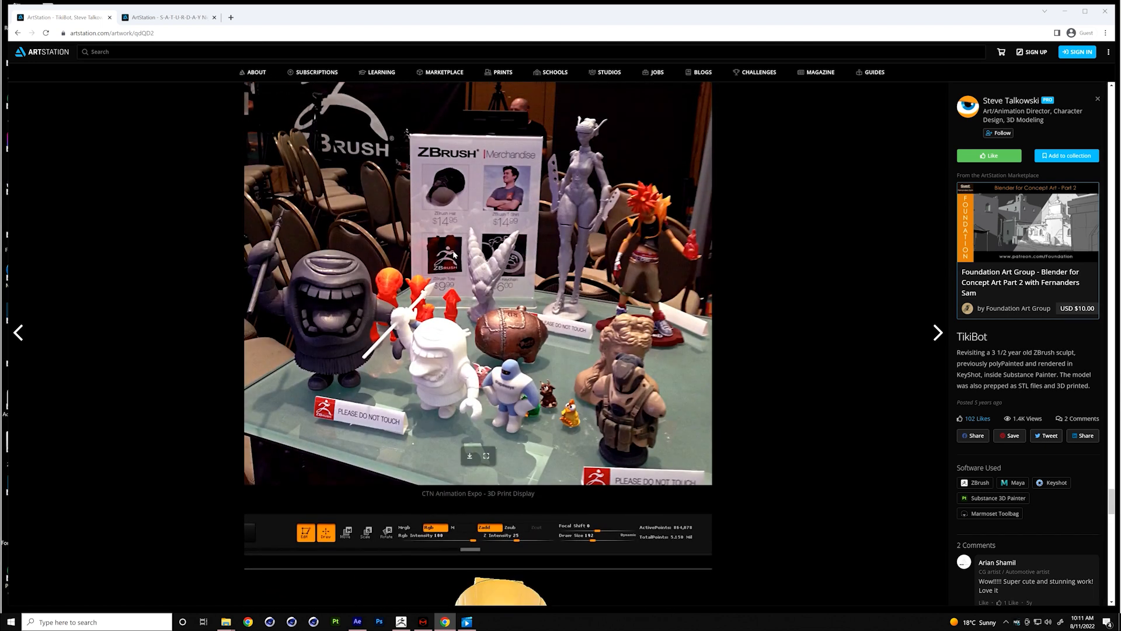
{"action": "scroll", "coordinate": [408, 261], "scroll_direction": "up", "scroll_amount": 2}
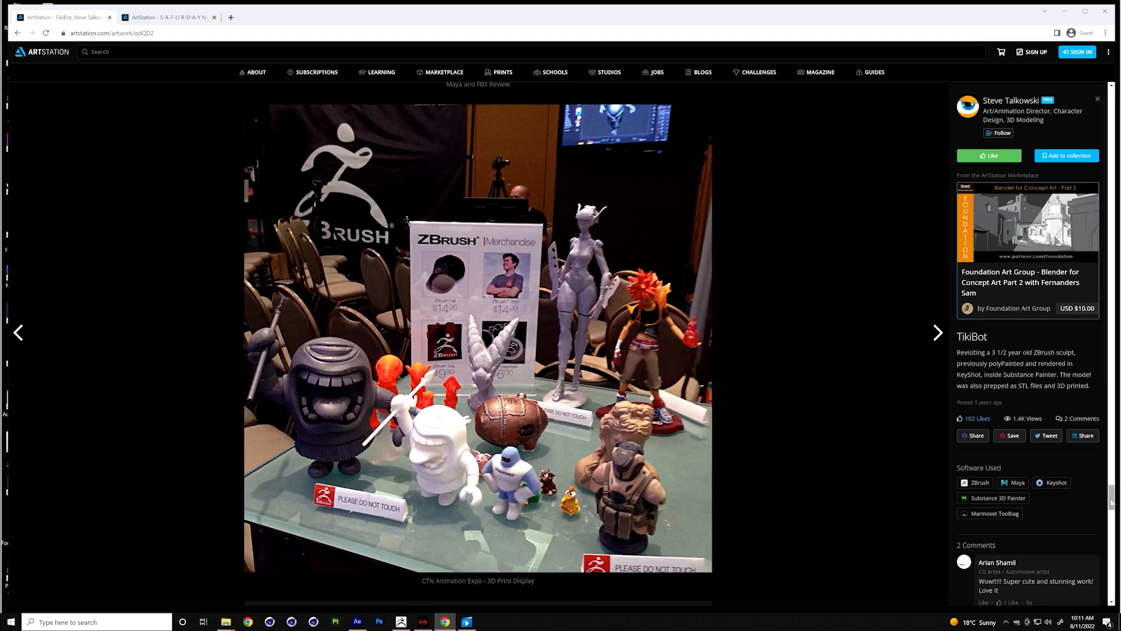
{"action": "scroll", "coordinate": [1108, 480], "scroll_direction": "down", "scroll_amount": 18}
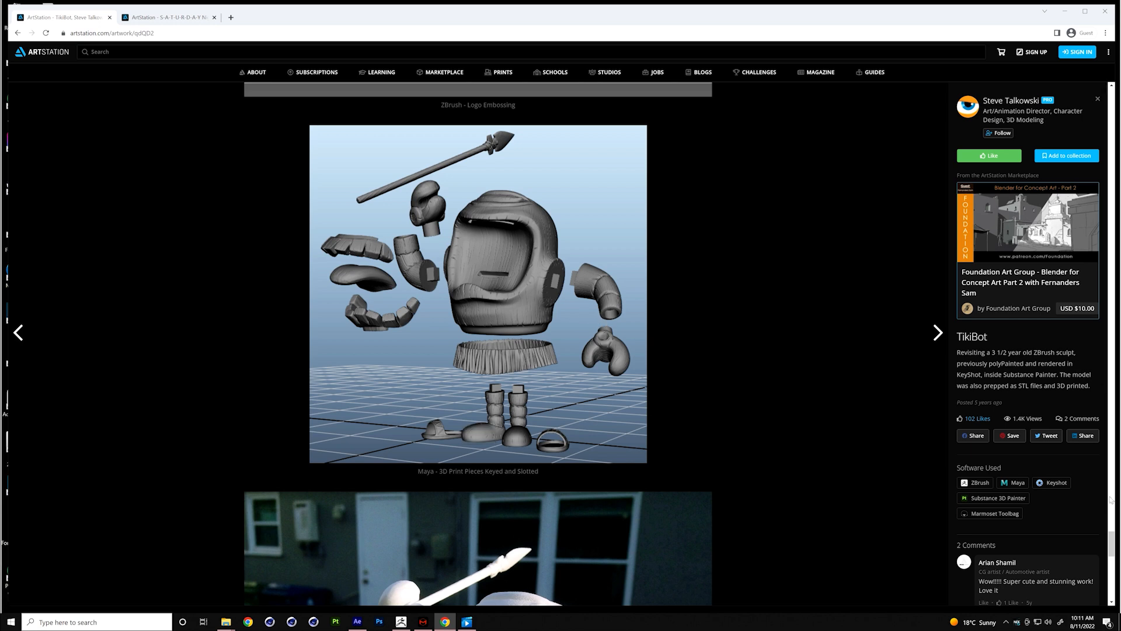
{"action": "left_click_drag", "start_coordinate": [1113, 541], "coordinate": [1112, 566]}
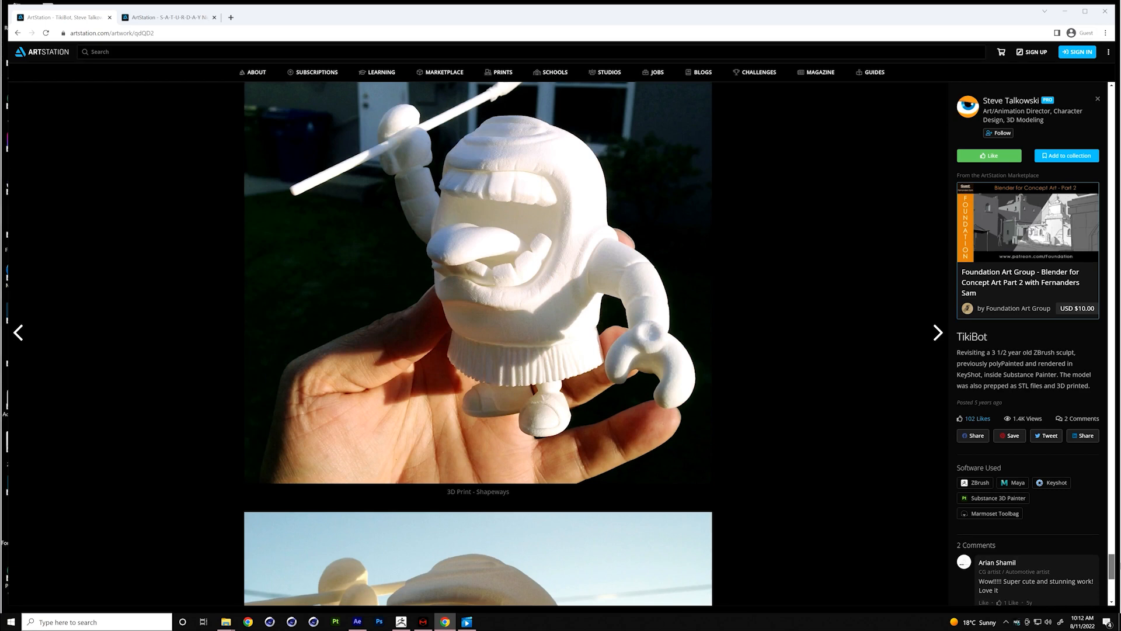
{"action": "scroll", "coordinate": [478, 344], "scroll_direction": "up", "scroll_amount": 1}
{"action": "mouse_move", "coordinate": [1111, 564]}
{"action": "left_mouse_down"}
{"action": "mouse_move", "coordinate": [1098, 275]}
{"action": "mouse_move", "coordinate": [1116, 59]}
{"action": "left_mouse_up"}
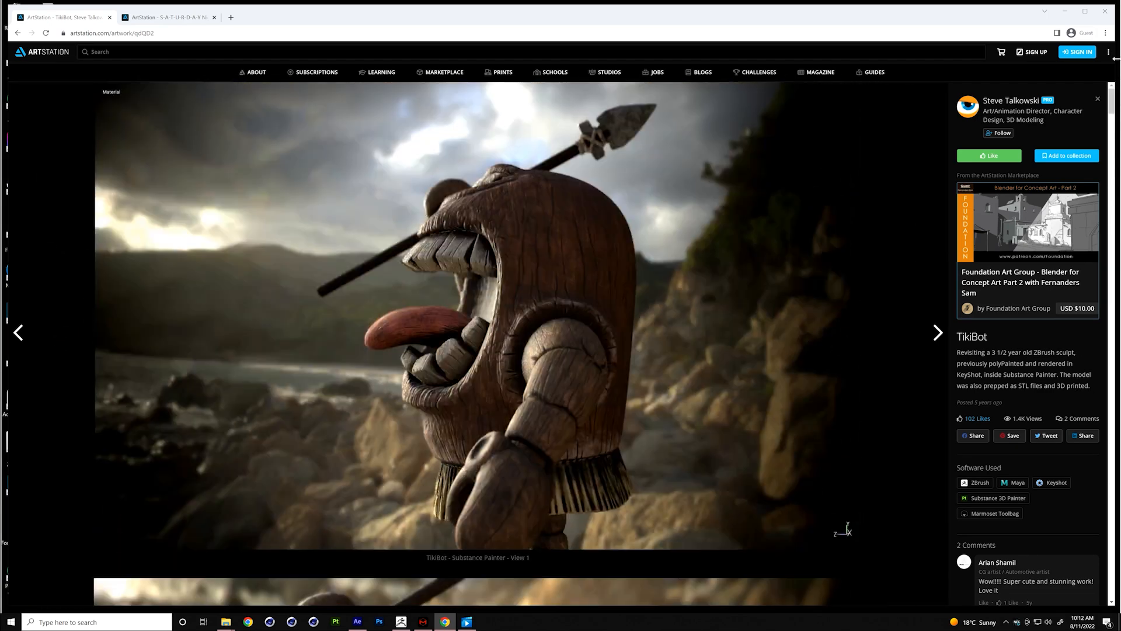
Step: Visit the artist's portfolio page and open the VR Bot for Adobe Magazine project from it
{"action": "left_click", "coordinate": [968, 112]}
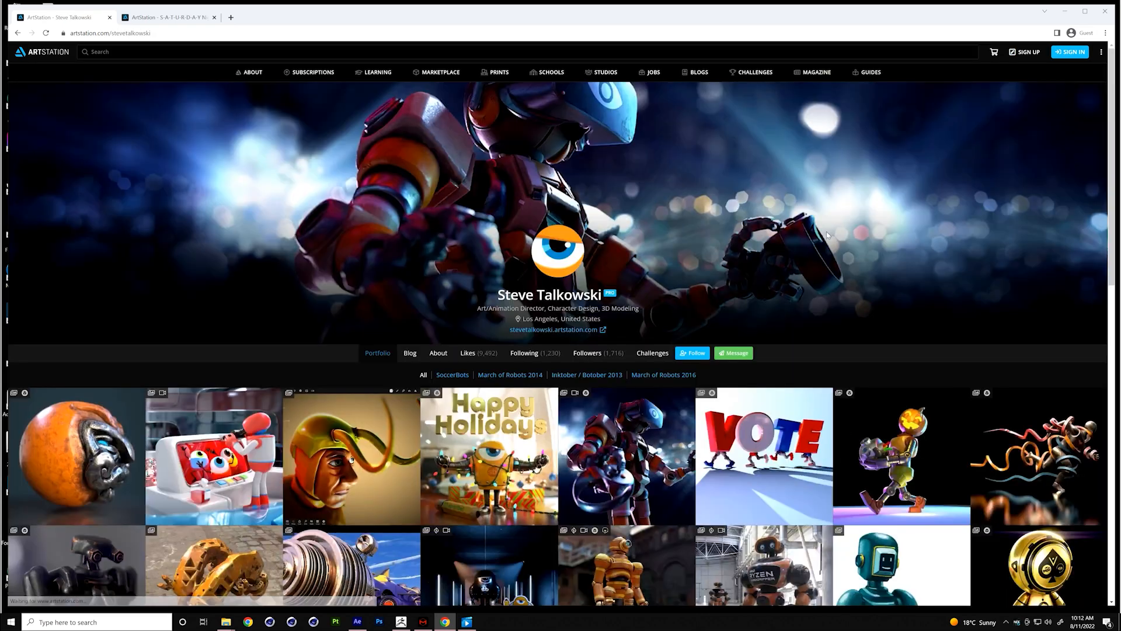
{"action": "scroll", "coordinate": [827, 236], "scroll_direction": "down", "scroll_amount": 3}
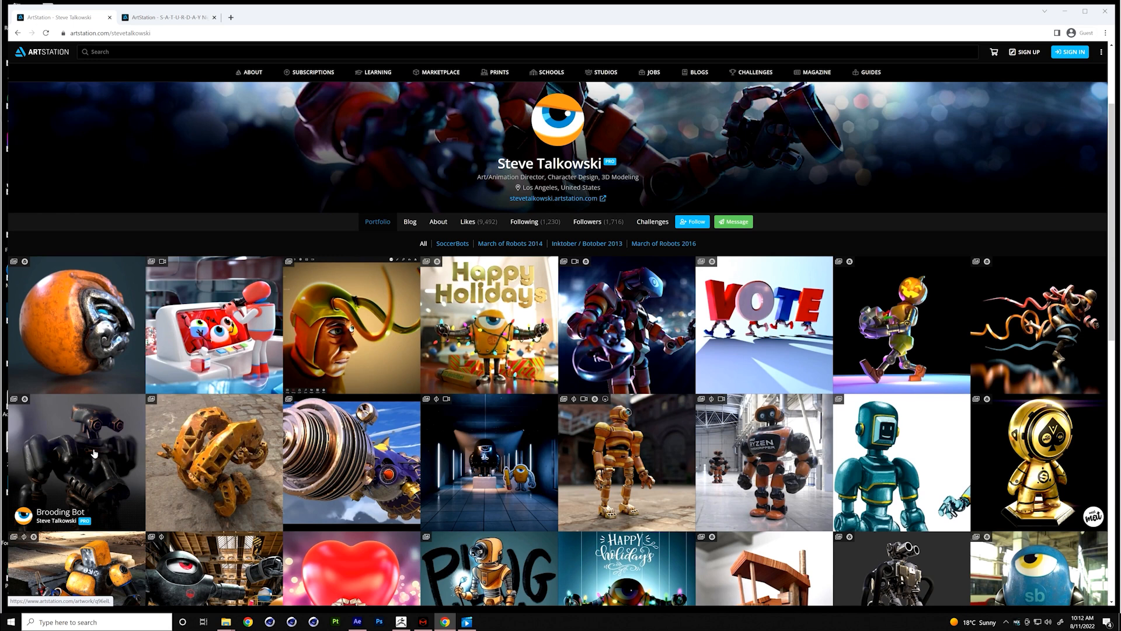
{"action": "left_click", "coordinate": [634, 318]}
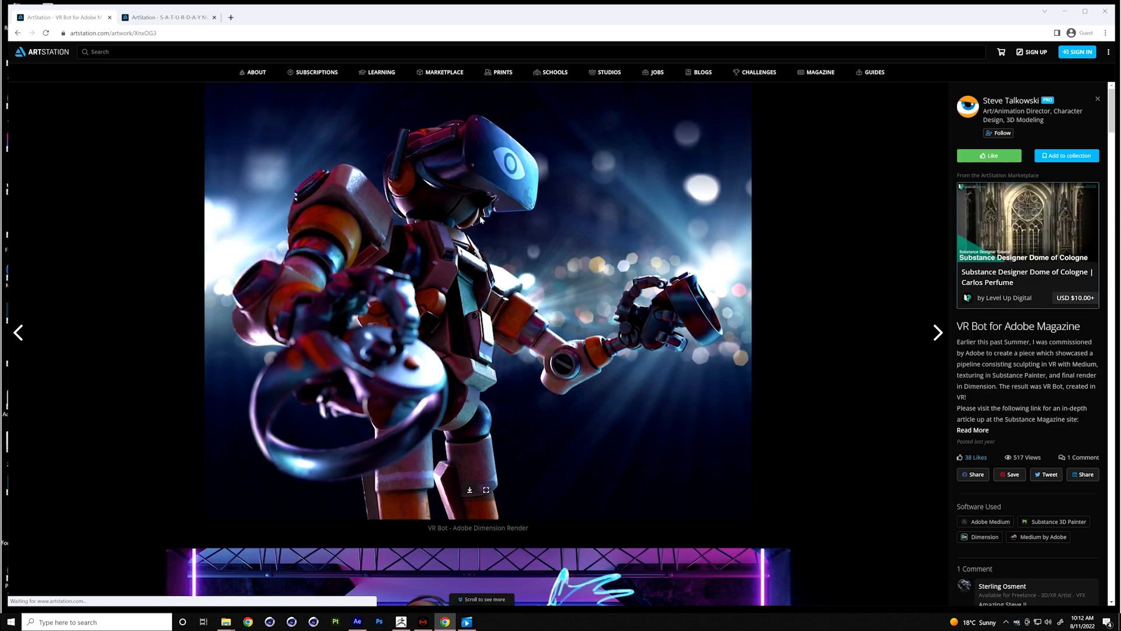
Step: Review the VR Bot project's renders and embedded Mixamo video, and return to the first image
{"action": "scroll", "coordinate": [507, 284], "scroll_direction": "down", "scroll_amount": 10}
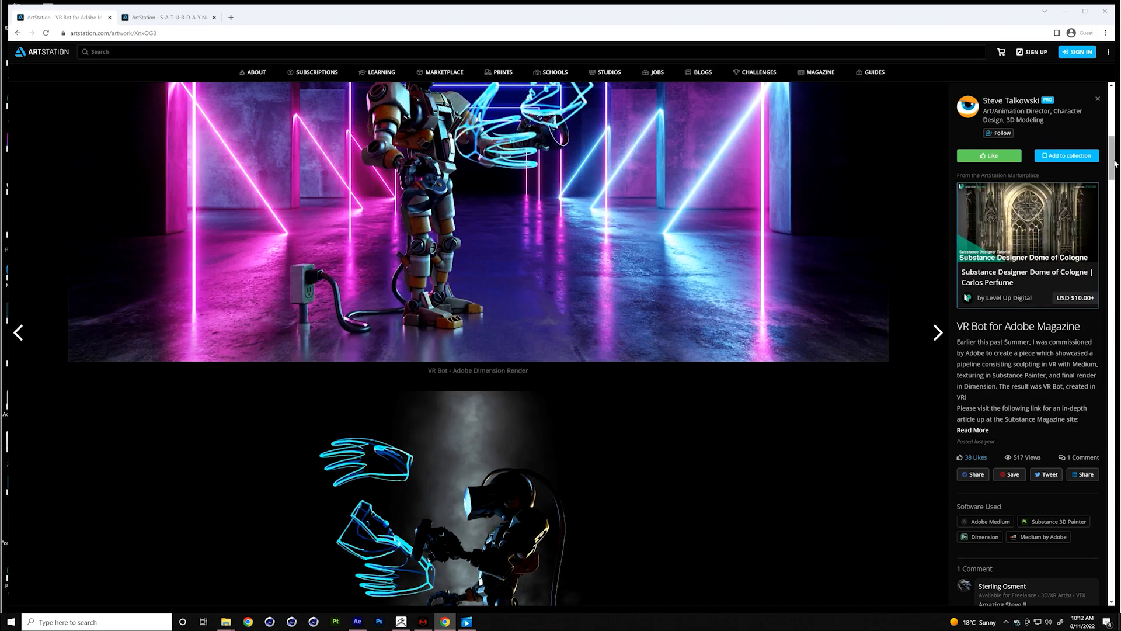
{"action": "scroll", "coordinate": [478, 344], "scroll_direction": "down", "scroll_amount": 8}
{"action": "left_click_drag", "start_coordinate": [1115, 252], "coordinate": [1113, 585]}
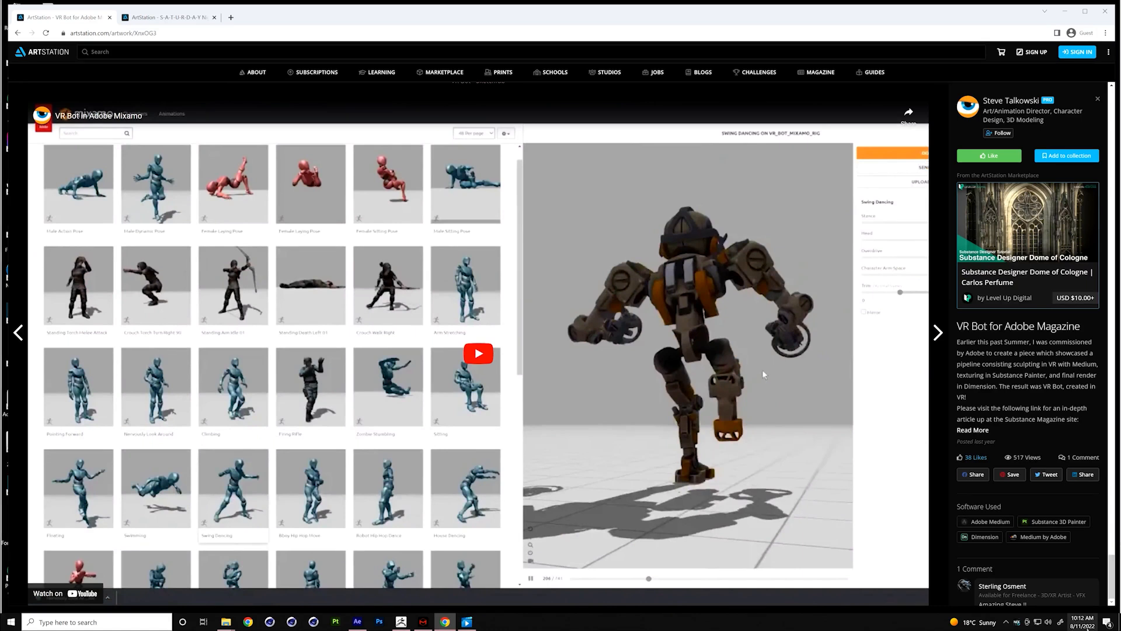
{"action": "left_click_drag", "start_coordinate": [1113, 584], "coordinate": [1120, 87]}
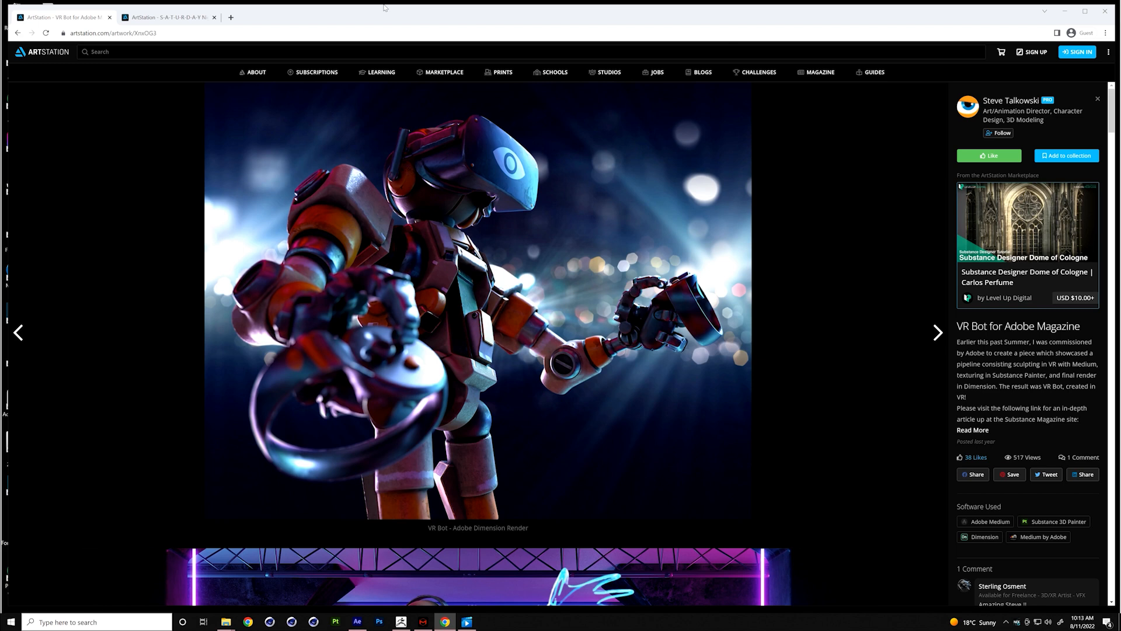
Step: Put the browser away and replay the dwarf_pose_V1_1_1 turntable video from its beginning
{"action": "left_click", "coordinate": [1065, 13]}
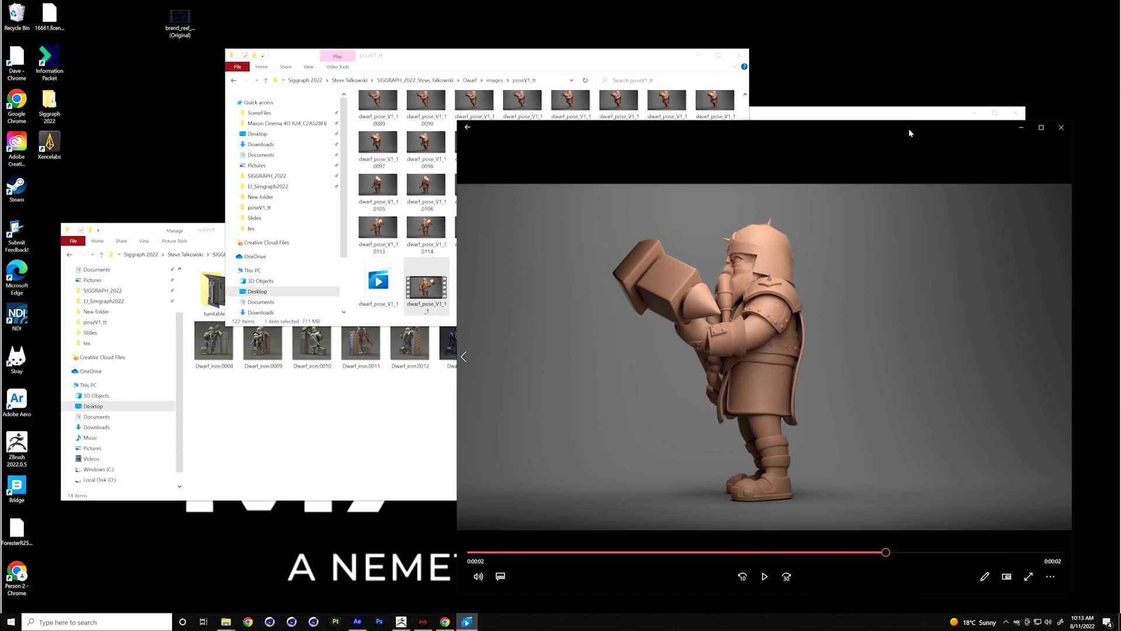
{"action": "left_click_drag", "start_coordinate": [908, 131], "coordinate": [907, 103]}
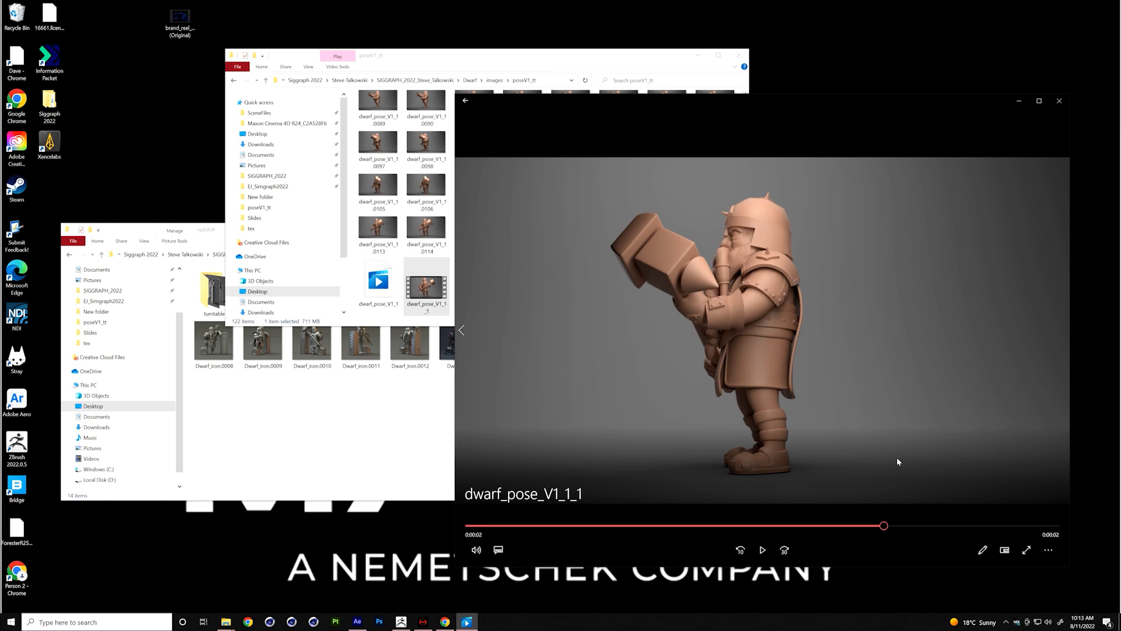
{"action": "left_click_drag", "start_coordinate": [887, 528], "coordinate": [449, 518]}
{"action": "left_click", "coordinate": [762, 549]}
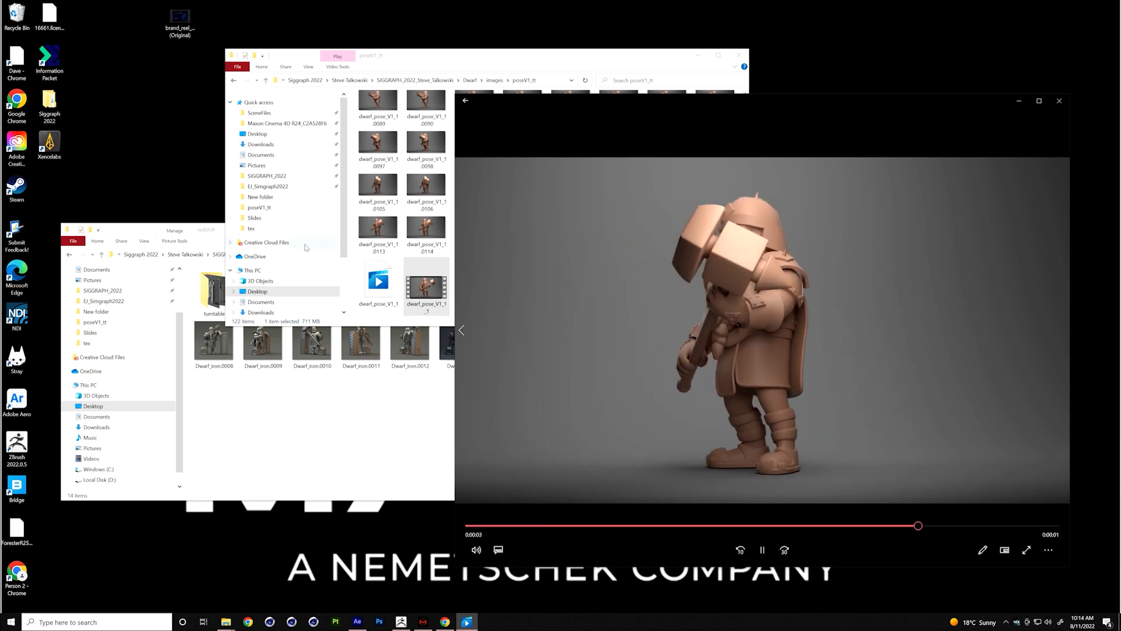
Step: Go up from the poseV1_tt folder to the Dwarf folder and open the concept sketch dwarf.jpg
{"action": "left_click_drag", "start_coordinate": [438, 61], "coordinate": [361, 51]}
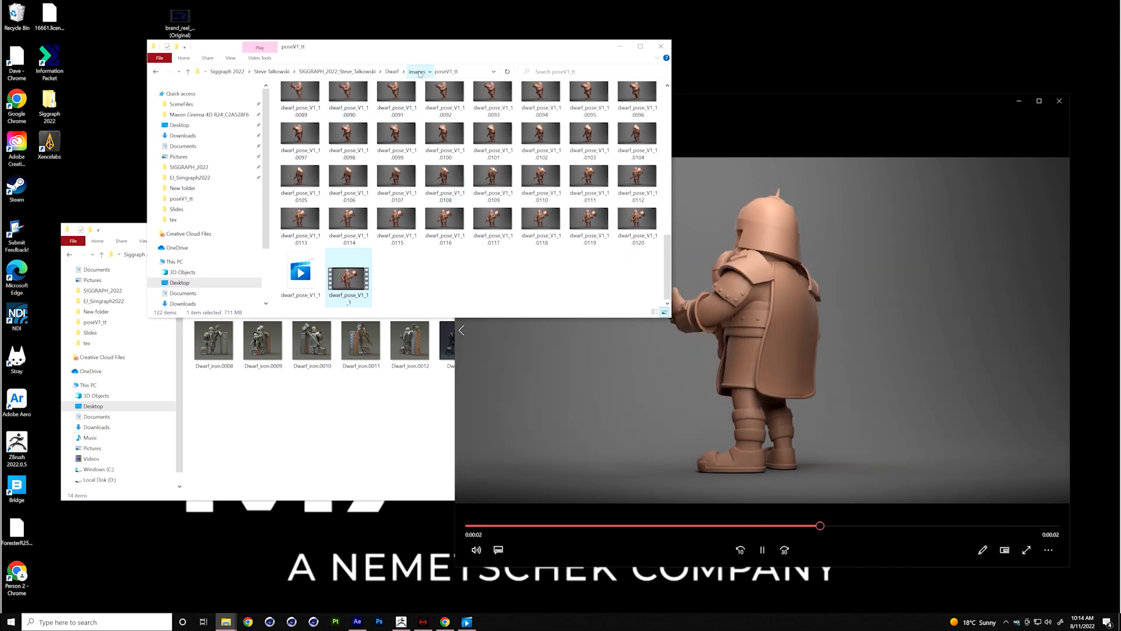
{"action": "left_click", "coordinate": [416, 71]}
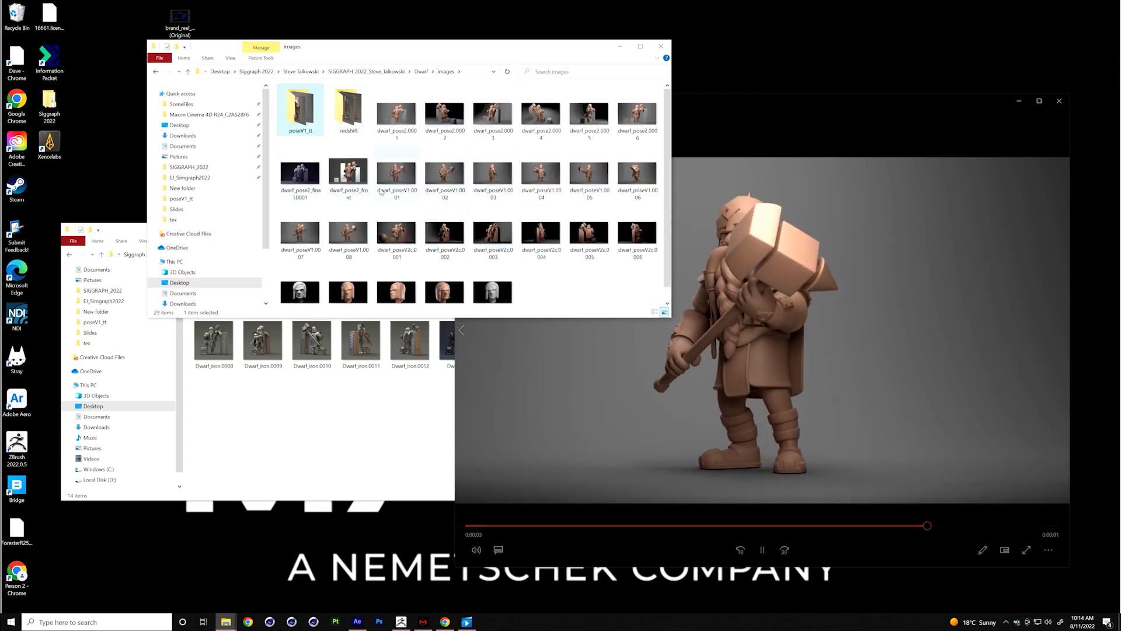
{"action": "left_click", "coordinate": [422, 72]}
{"action": "double_click", "coordinate": [354, 111]}
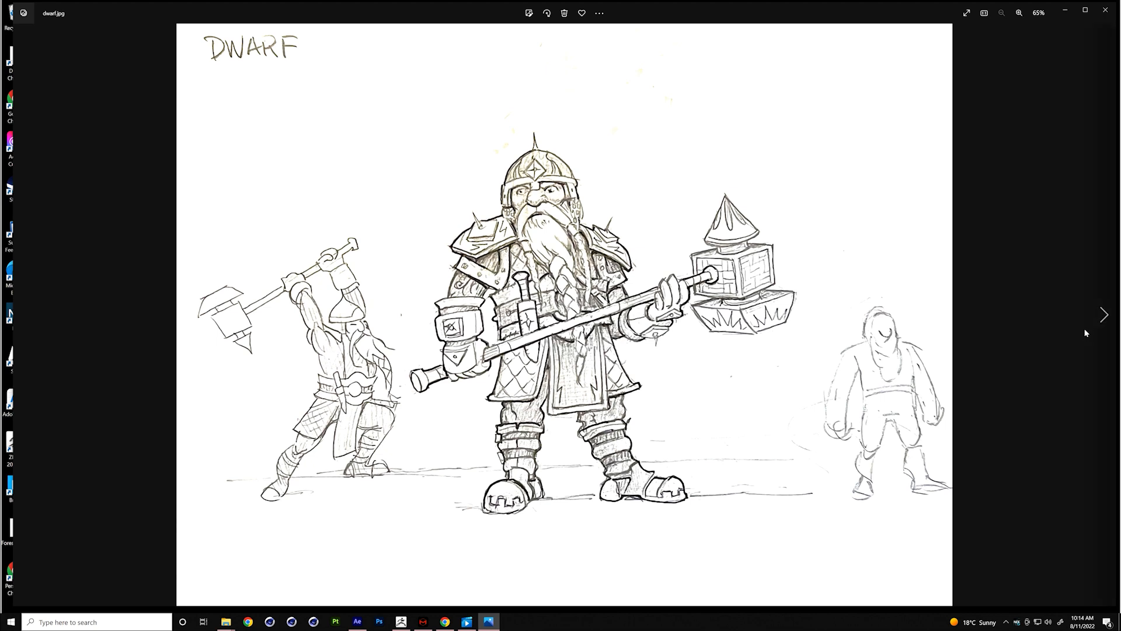
Step: Page forward from the dwarf sketch through the dwarf_detailing sculpt images up to dwarf_detailing.0004.jpg
{"action": "left_click", "coordinate": [1100, 321]}
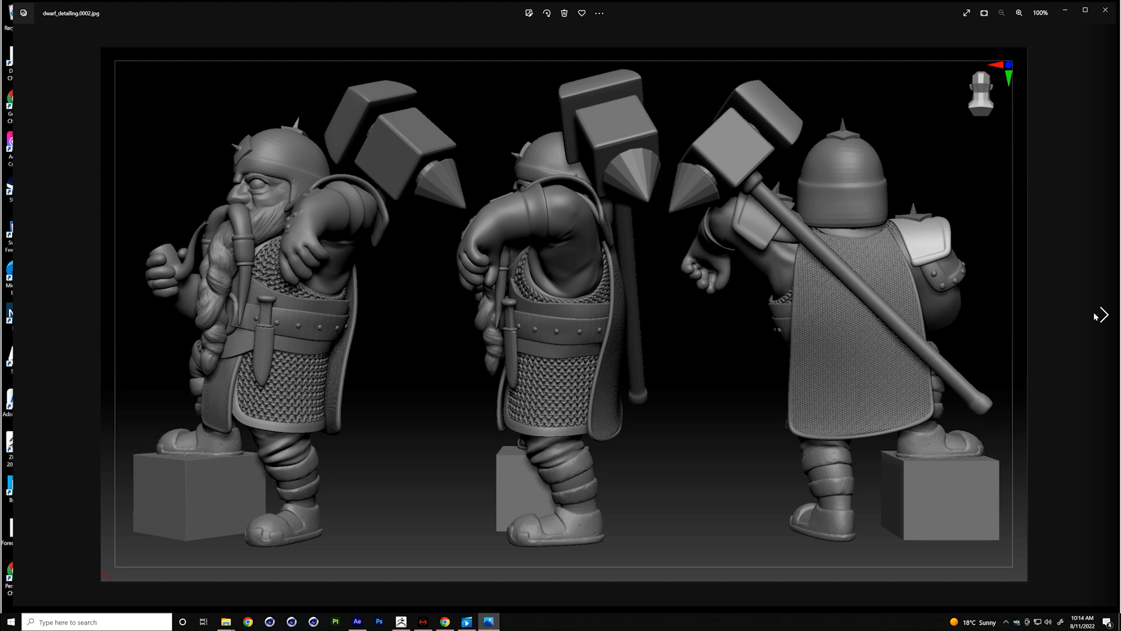
{"action": "left_click", "coordinate": [1101, 315]}
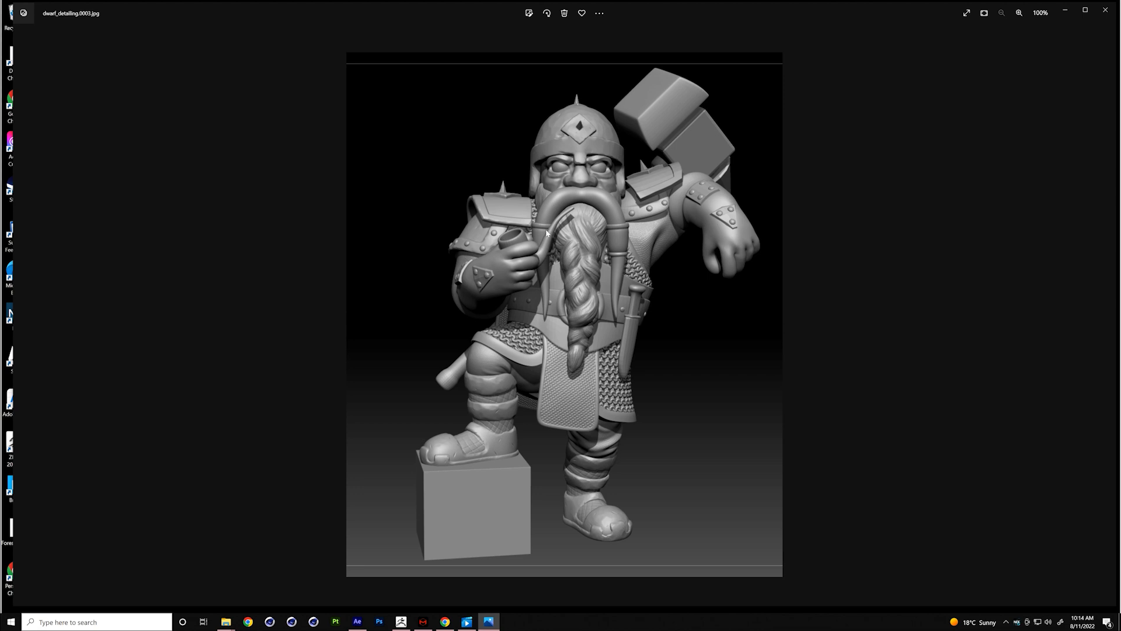
{"action": "left_click", "coordinate": [1103, 316]}
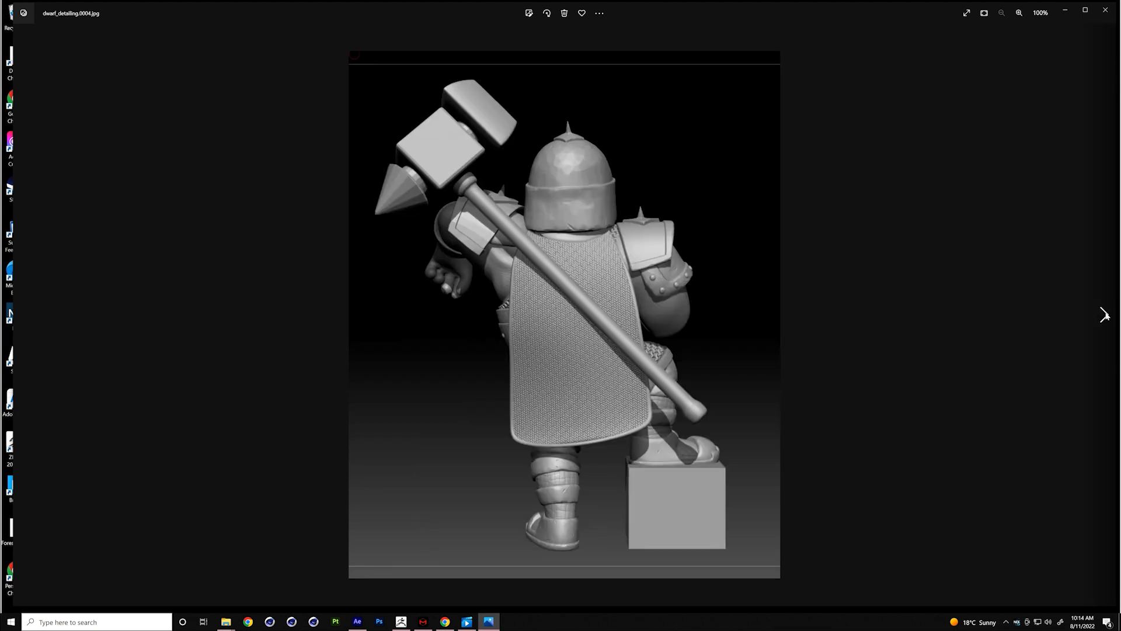
Step: Page forward through the remaining dwarf_detailing sculpt images and the printed dwarf statue photos up to IMG_7299.JPG
{"action": "left_click", "coordinate": [1105, 315]}
{"action": "left_click", "coordinate": [1105, 316]}
{"action": "left_click", "coordinate": [1104, 314]}
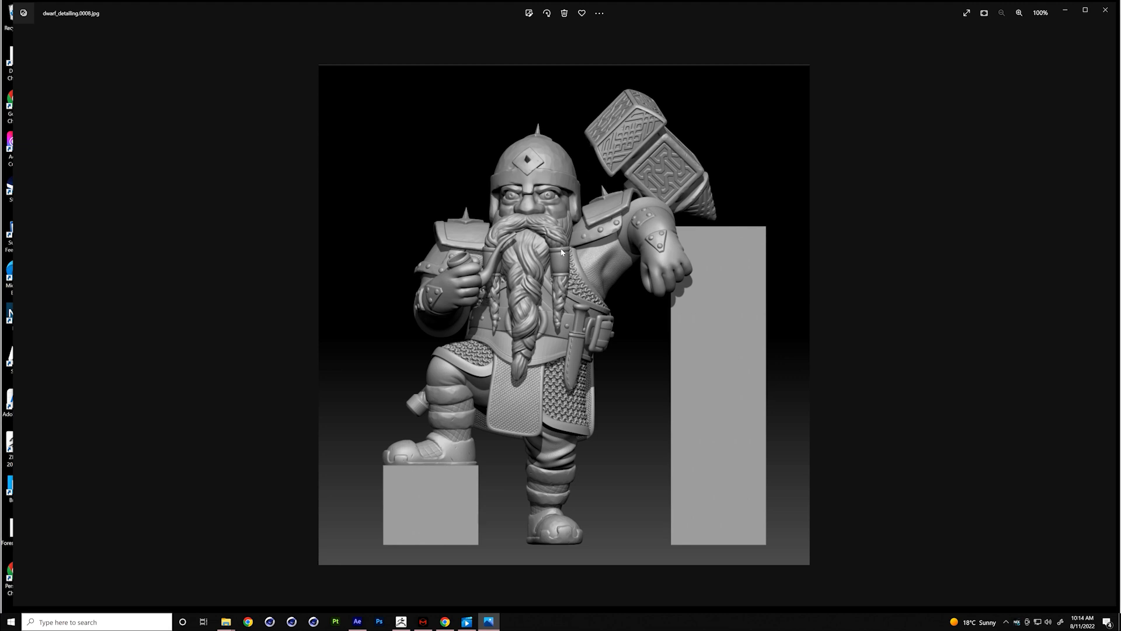
{"action": "left_click", "coordinate": [1103, 319]}
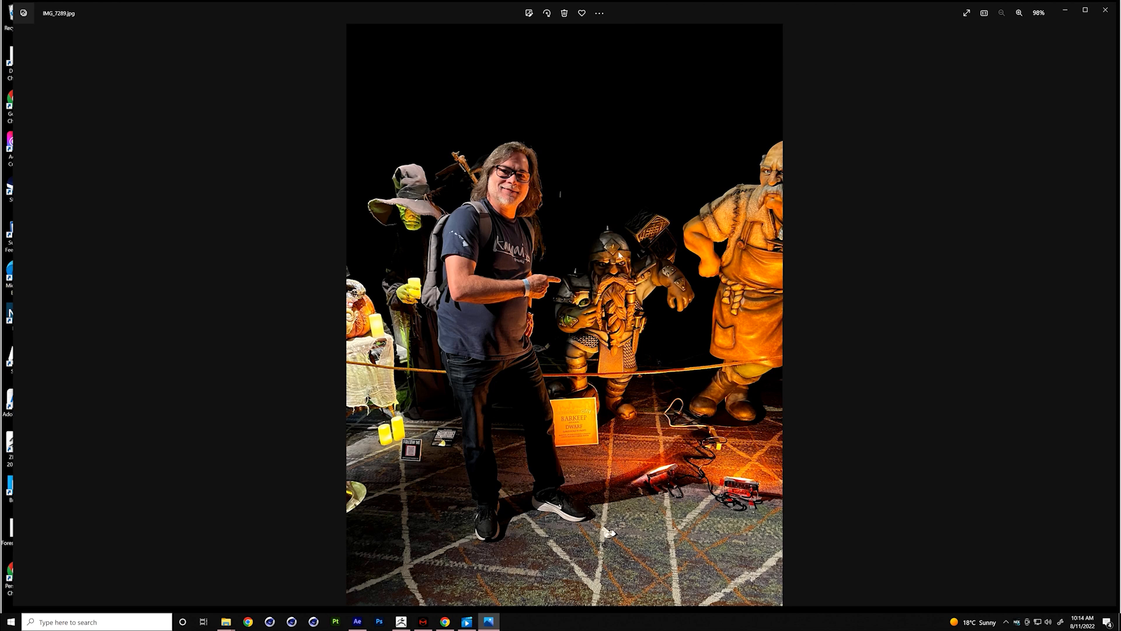
{"action": "left_click", "coordinate": [1104, 315]}
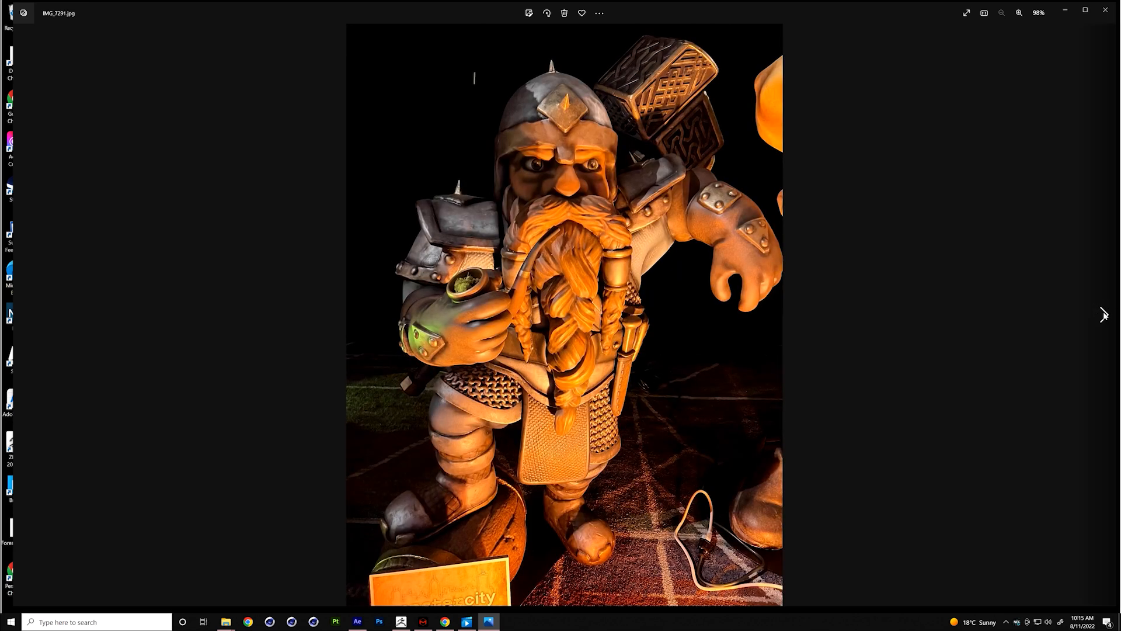
{"action": "left_click", "coordinate": [1104, 316]}
{"action": "left_click", "coordinate": [1104, 316]}
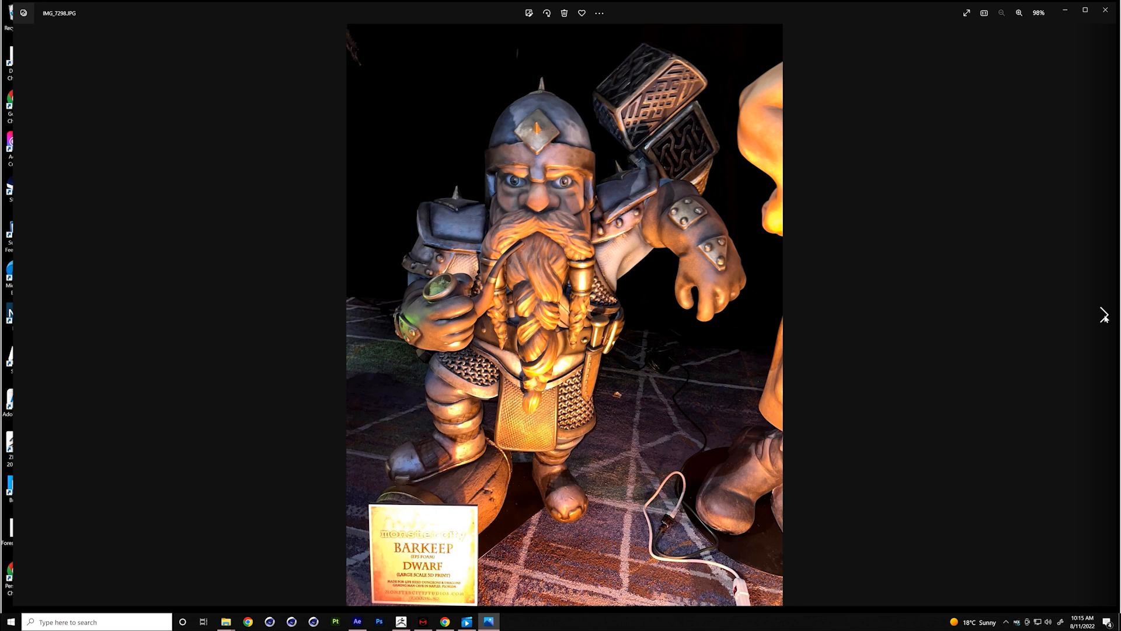
{"action": "left_click", "coordinate": [1104, 316]}
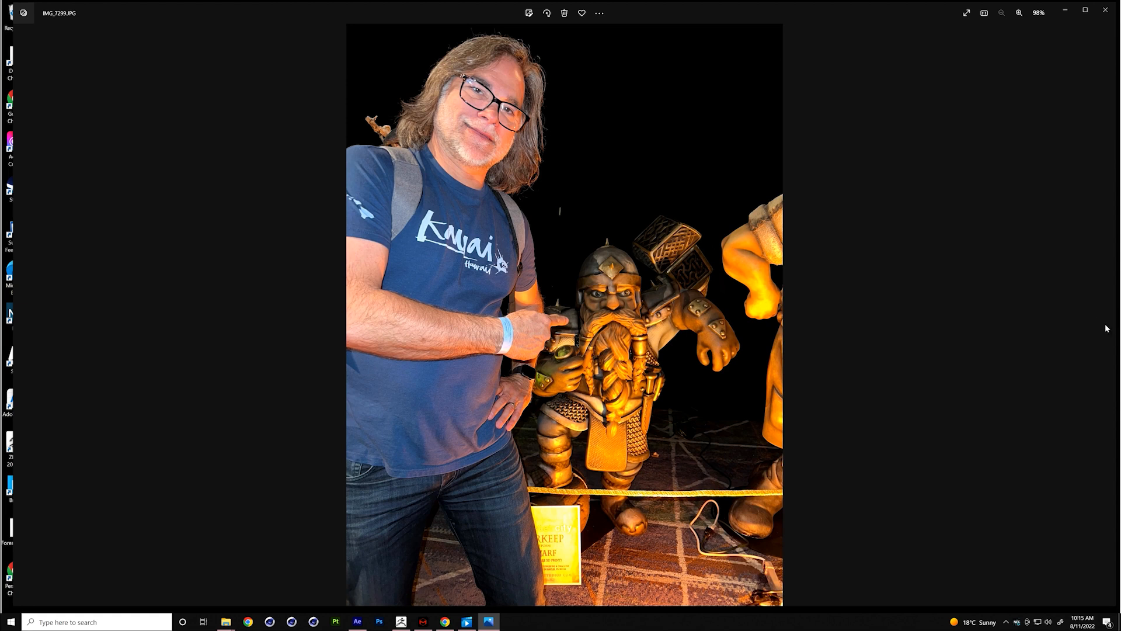
Step: Pause the dwarf turntable video and switch to ZBrush to view the dwarf's upper body and hammer from several angles
{"action": "left_click", "coordinate": [1072, 20]}
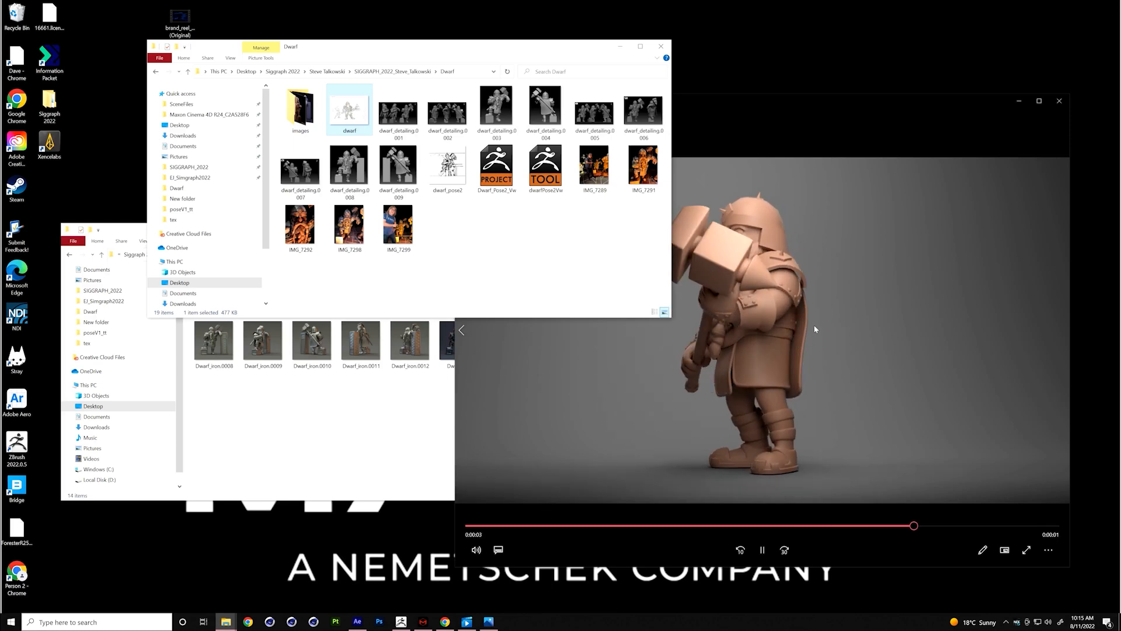
{"action": "left_click", "coordinate": [950, 310]}
{"action": "mouse_move", "coordinate": [500, 475]}
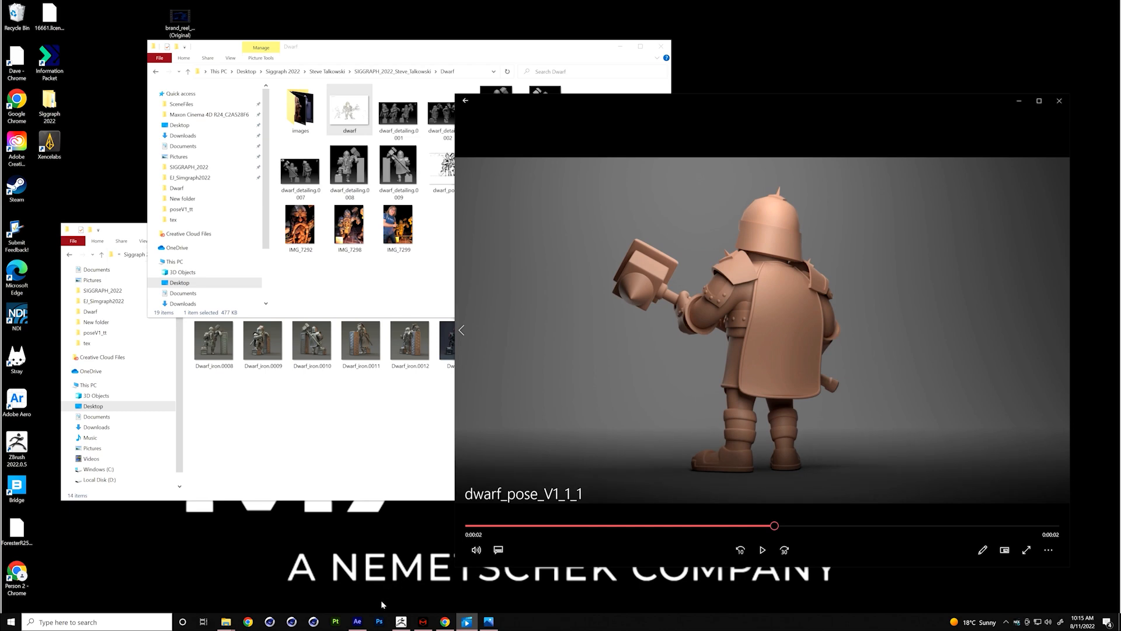
{"action": "left_click", "coordinate": [401, 621]}
{"action": "left_click_drag", "start_coordinate": [768, 328], "coordinate": [737, 108]}
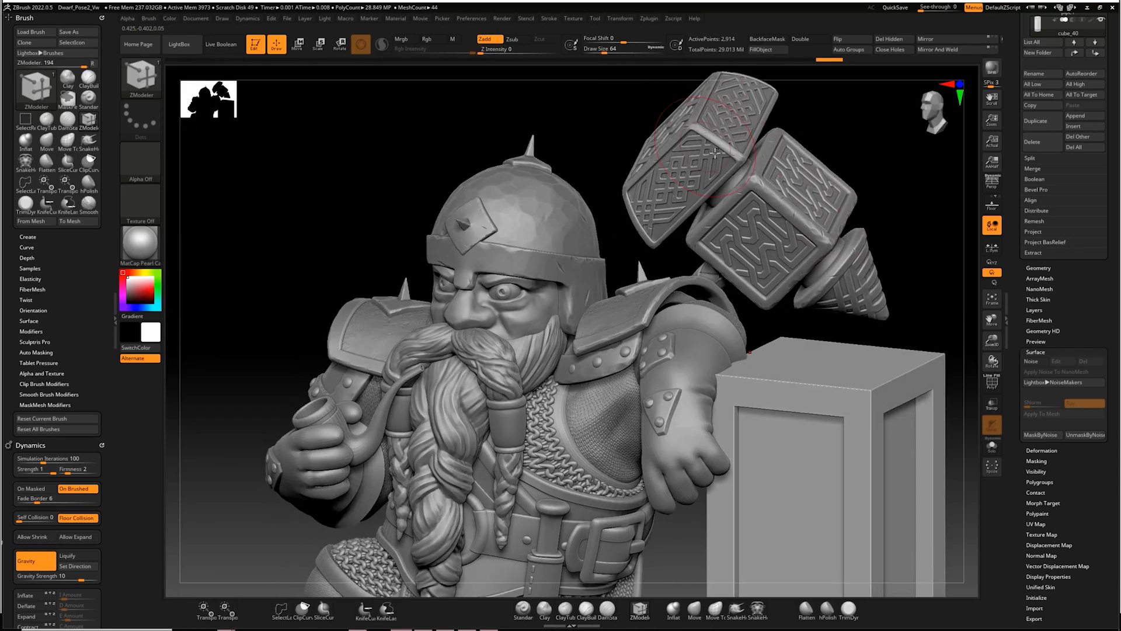
{"action": "left_click_drag", "start_coordinate": [860, 110], "coordinate": [859, 134]}
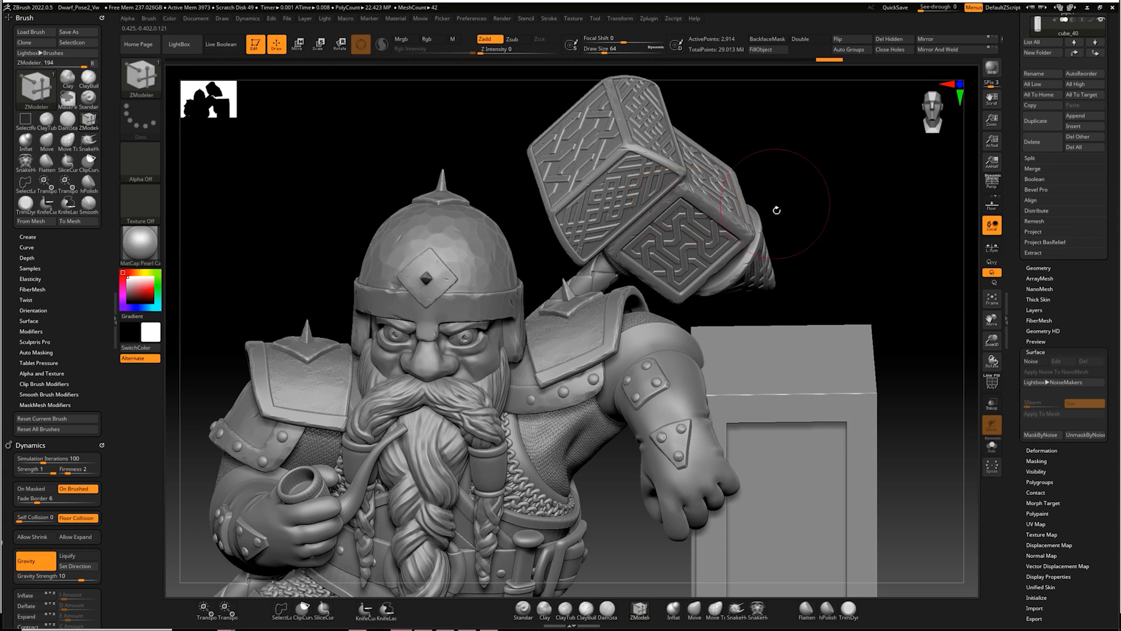
{"action": "mouse_move", "coordinate": [818, 186]}
{"action": "left_mouse_down"}
{"action": "mouse_move", "coordinate": [812, 173]}
{"action": "mouse_move", "coordinate": [836, 173]}
{"action": "left_mouse_up"}
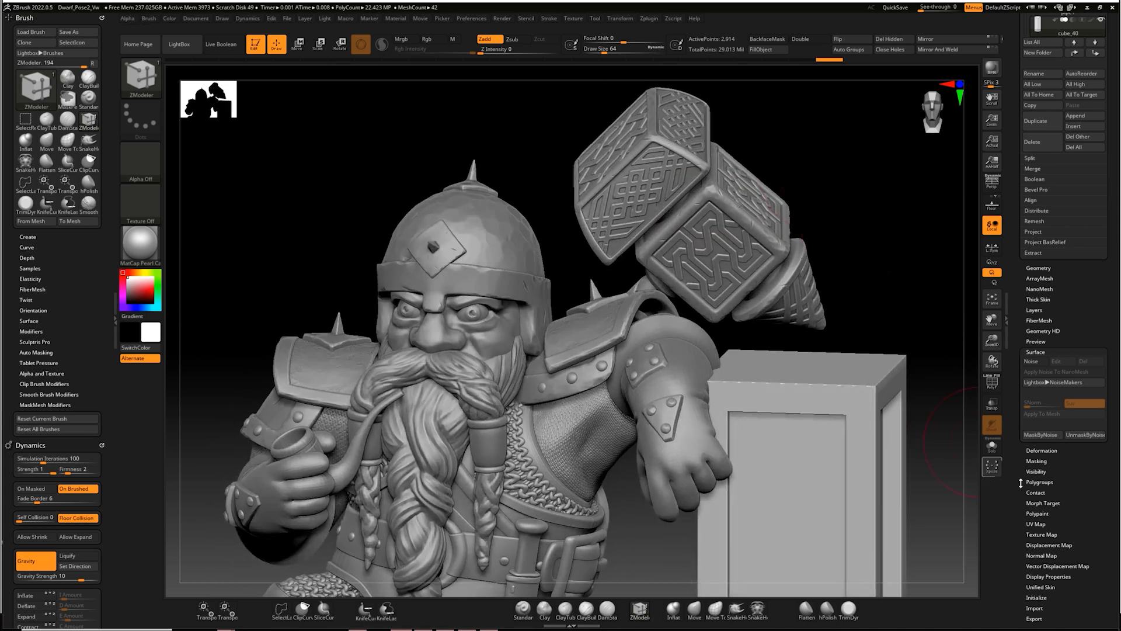
Step: Put the Noise50.ZNM NoiseMaker preset on the tall pillar as surface noise and put the preset library away
{"action": "left_click", "coordinate": [1032, 361]}
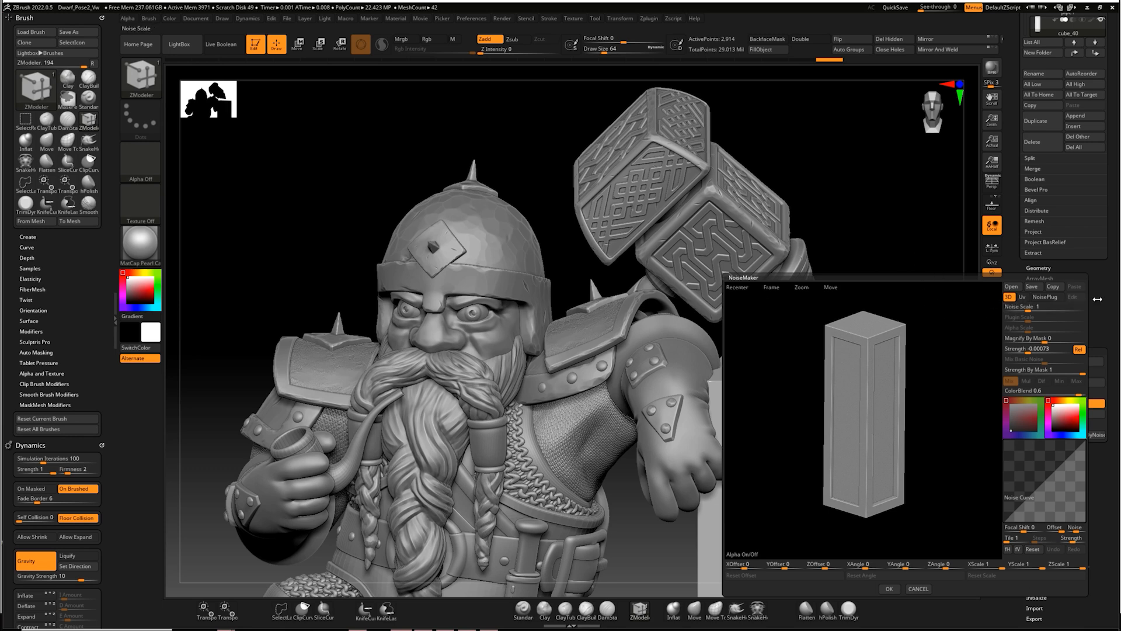
{"action": "left_click", "coordinate": [918, 589]}
{"action": "left_click", "coordinate": [1059, 383]}
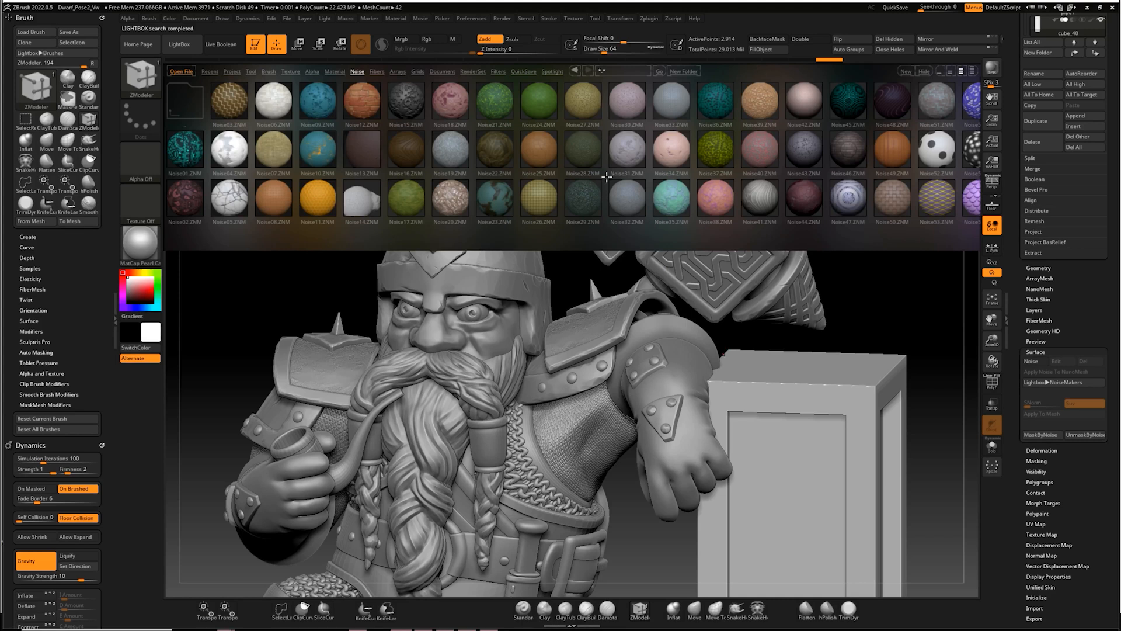
{"action": "double_click", "coordinate": [887, 206]}
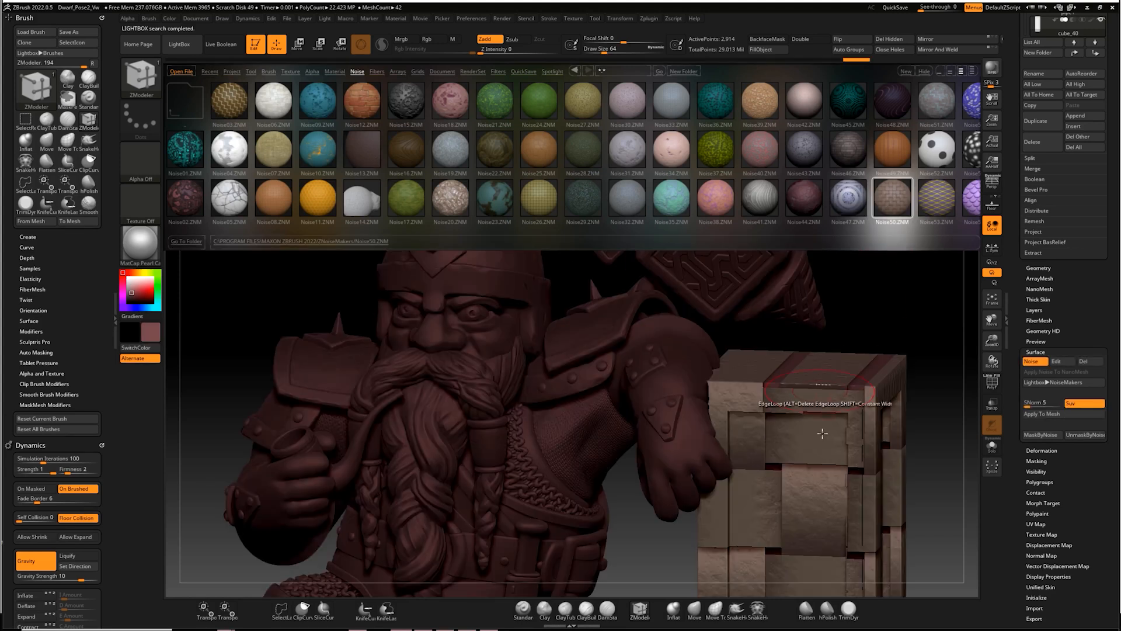
{"action": "left_click", "coordinate": [1056, 383]}
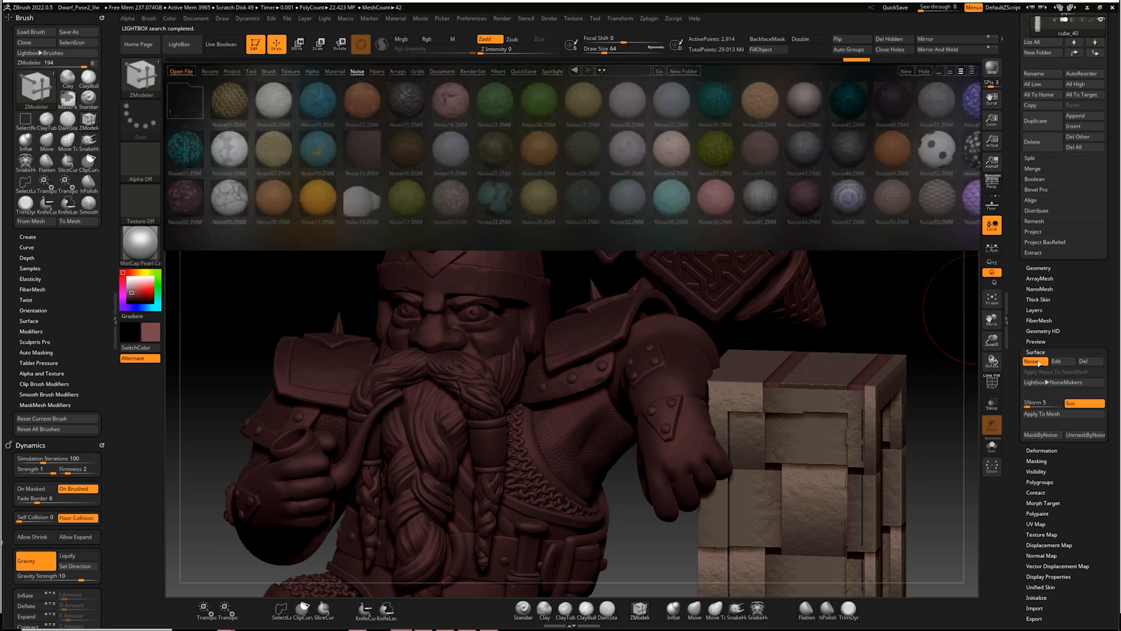
{"action": "left_click", "coordinate": [1056, 383]}
Step: Edit the pillar's noise to an X scale of about 0.38 and a Y scale of about 0.25, and inspect the pattern
{"action": "left_click", "coordinate": [1062, 362]}
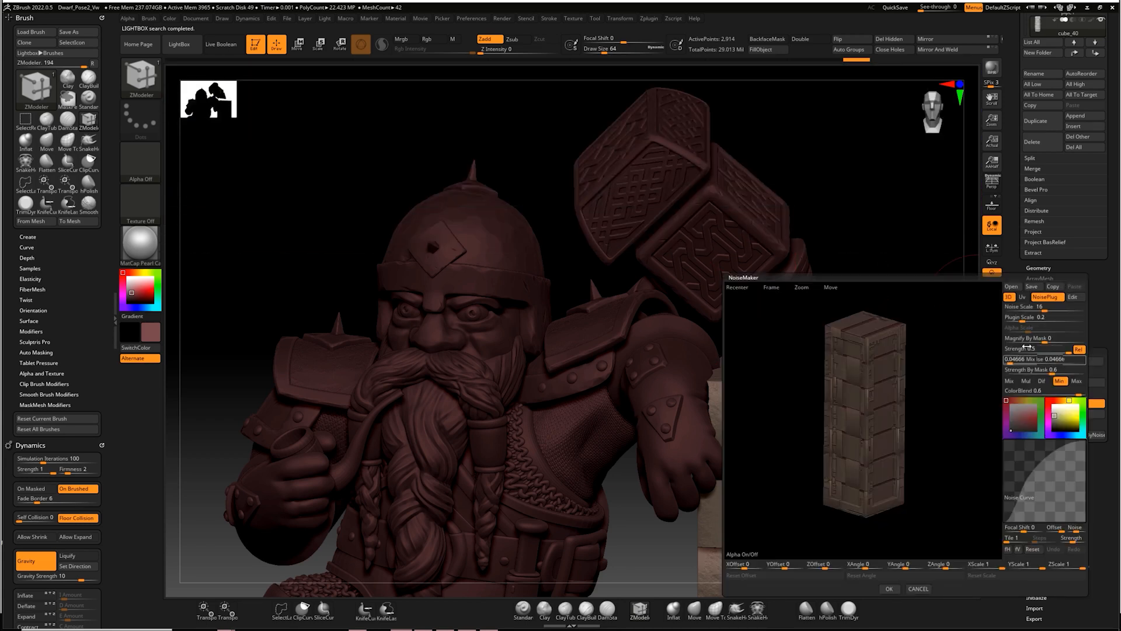
{"action": "left_click_drag", "start_coordinate": [987, 572], "coordinate": [1018, 574]}
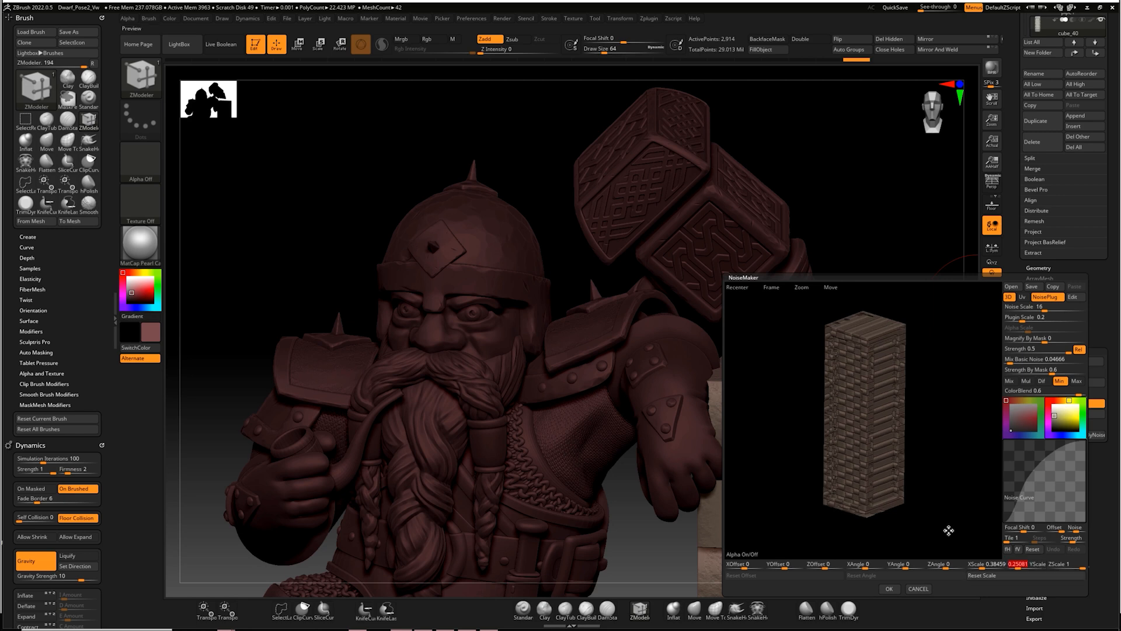
{"action": "left_click", "coordinate": [886, 589]}
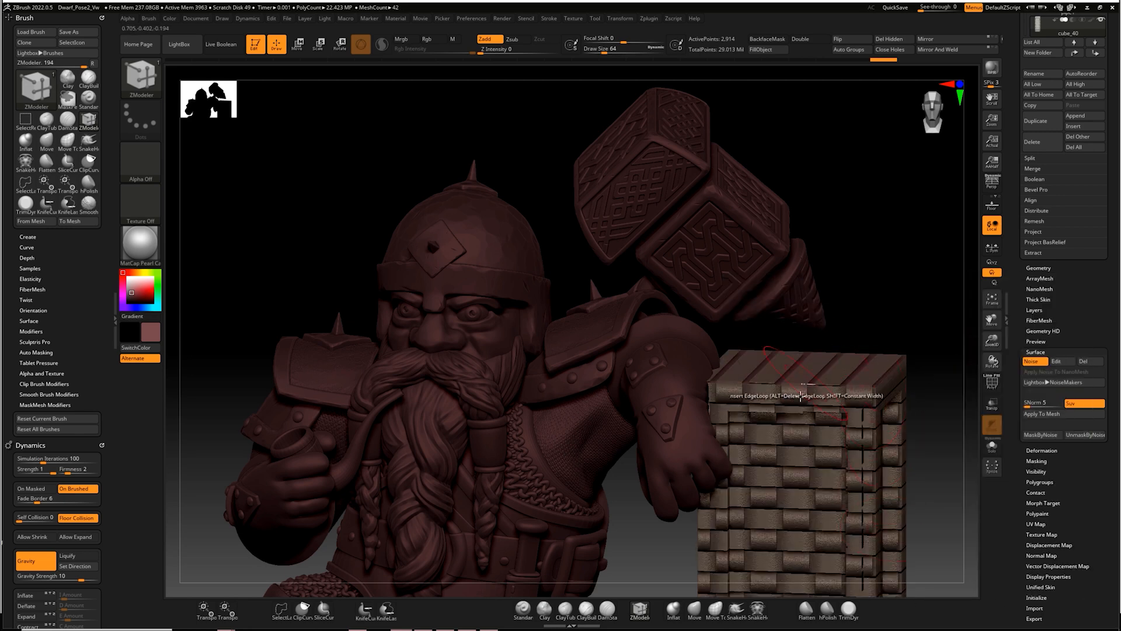
{"action": "left_click_drag", "start_coordinate": [906, 295], "coordinate": [899, 318]}
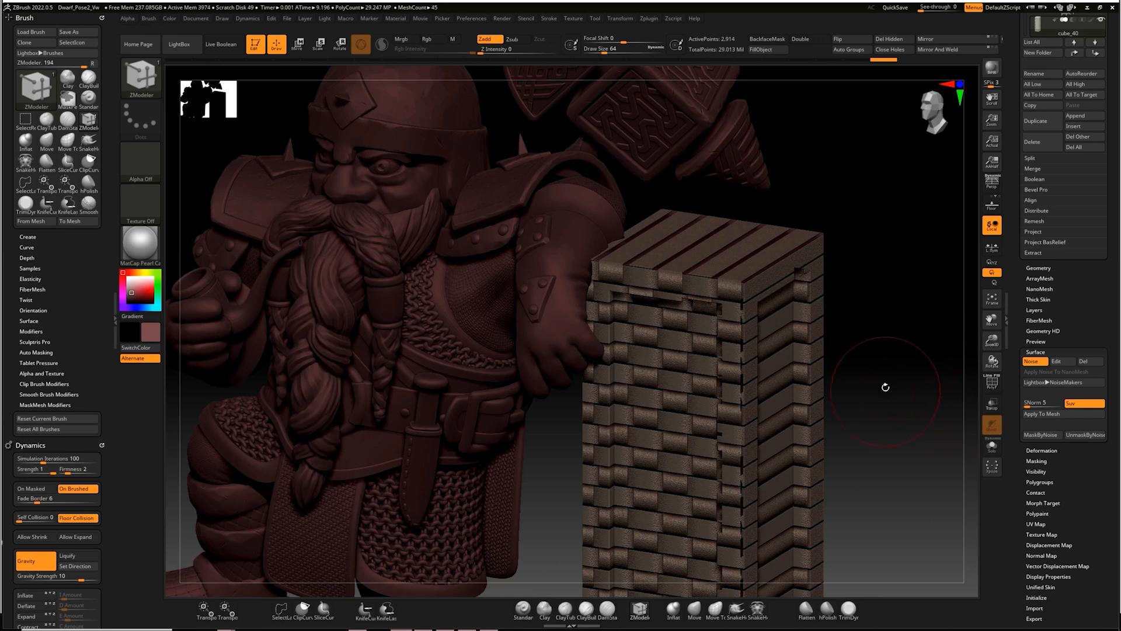
Step: Turn off the pillar's surface noise and reset the model's display colour to white
{"action": "left_click", "coordinate": [1031, 361]}
{"action": "left_click_drag", "start_coordinate": [903, 328], "coordinate": [844, 333]}
{"action": "left_click", "coordinate": [124, 275]}
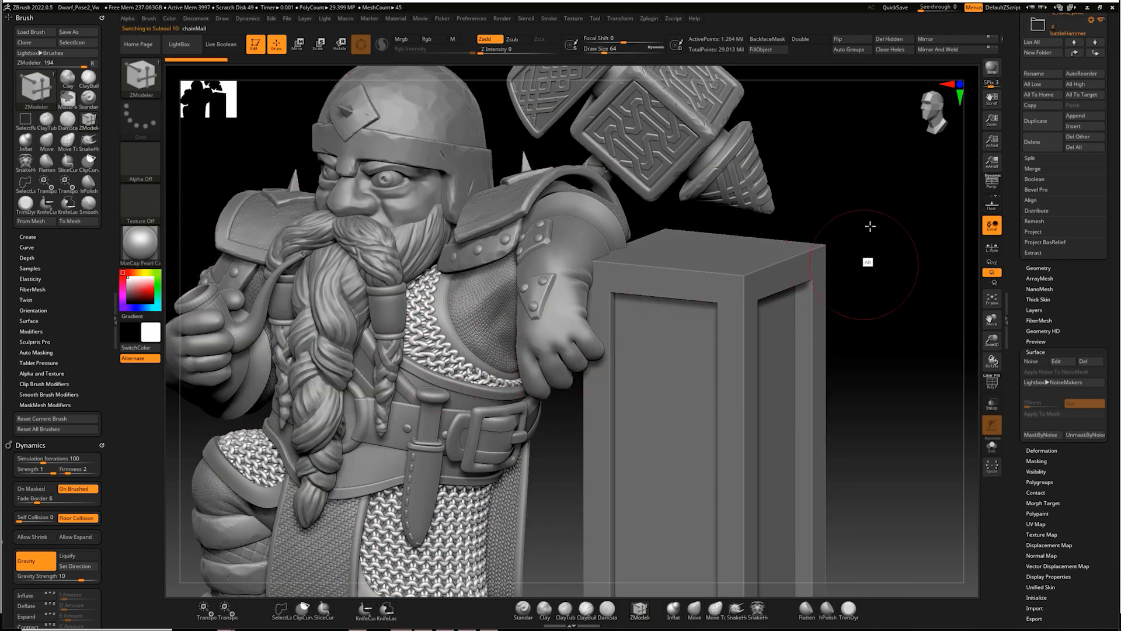
Step: Isolate the chainMail subtool, inspect it from all sides, and bring back the full dwarf
{"action": "left_click_drag", "start_coordinate": [866, 253], "coordinate": [889, 119], "text": "alt"}
{"action": "left_click_drag", "start_coordinate": [572, 495], "coordinate": [598, 497], "text": "alt"}
{"action": "key", "text": "alt+s"}
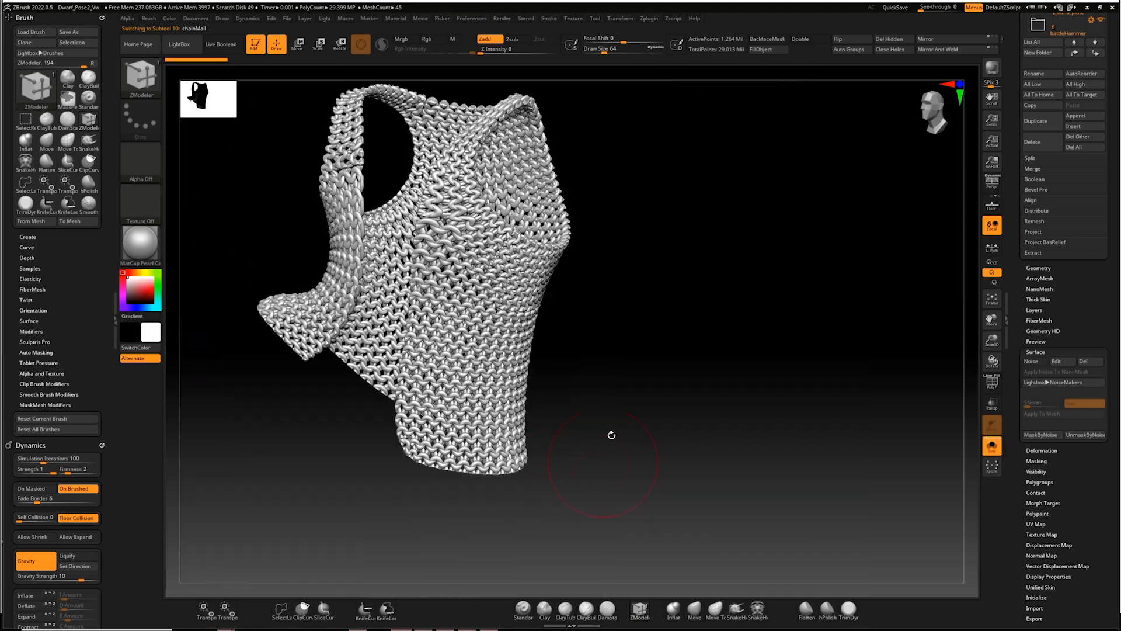
{"action": "left_click_drag", "start_coordinate": [626, 303], "coordinate": [665, 383]}
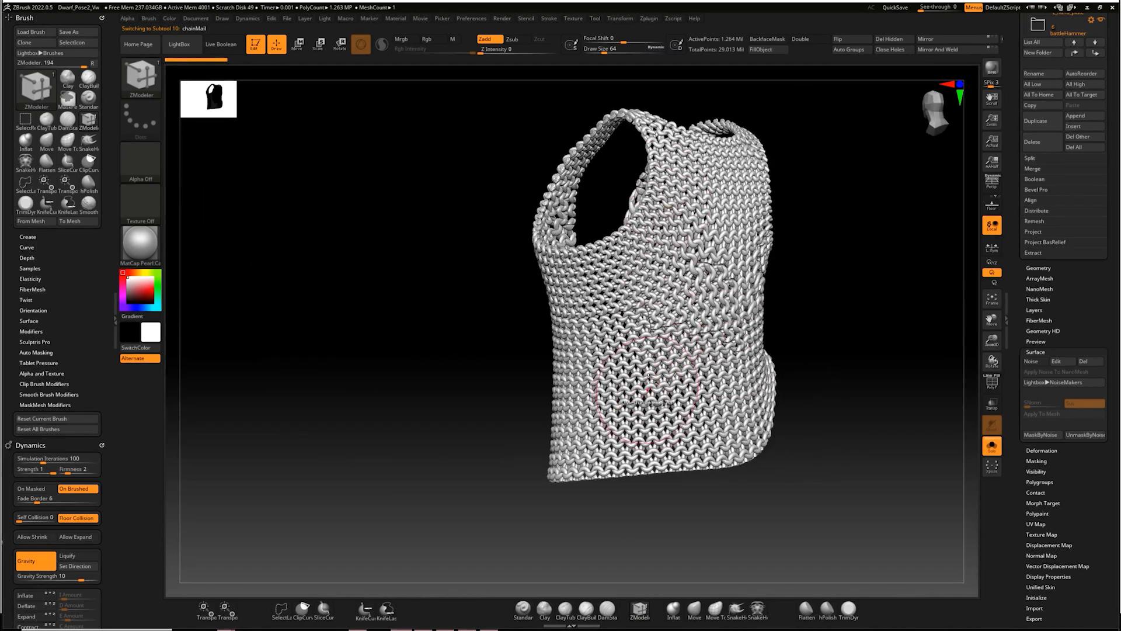
{"action": "left_click_drag", "start_coordinate": [787, 270], "coordinate": [600, 207]}
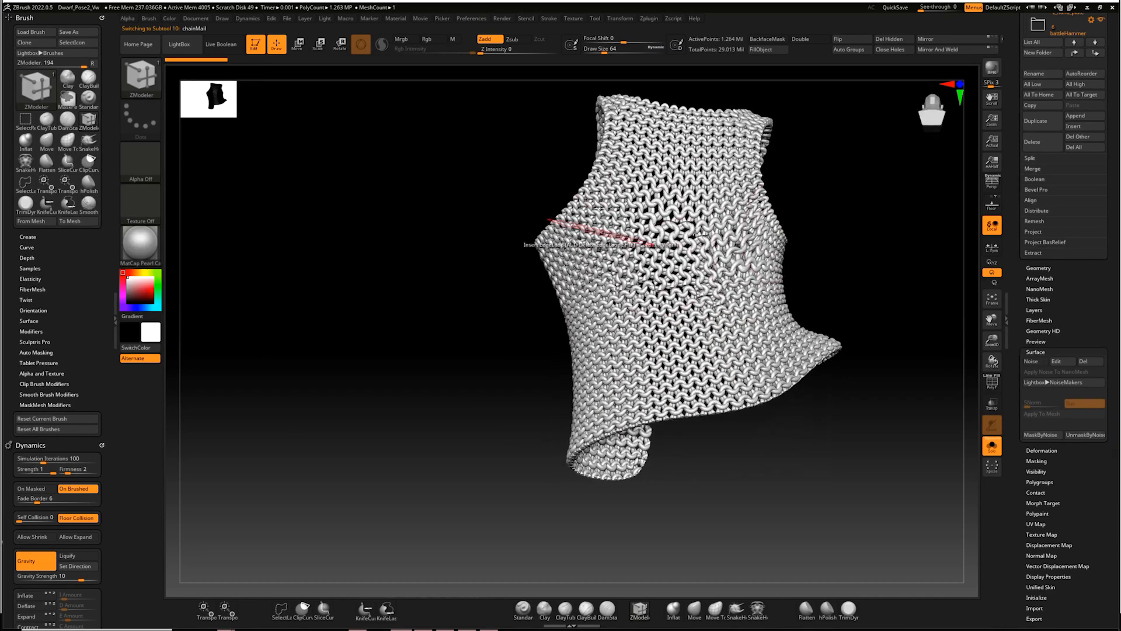
{"action": "left_click_drag", "start_coordinate": [841, 160], "coordinate": [583, 286]}
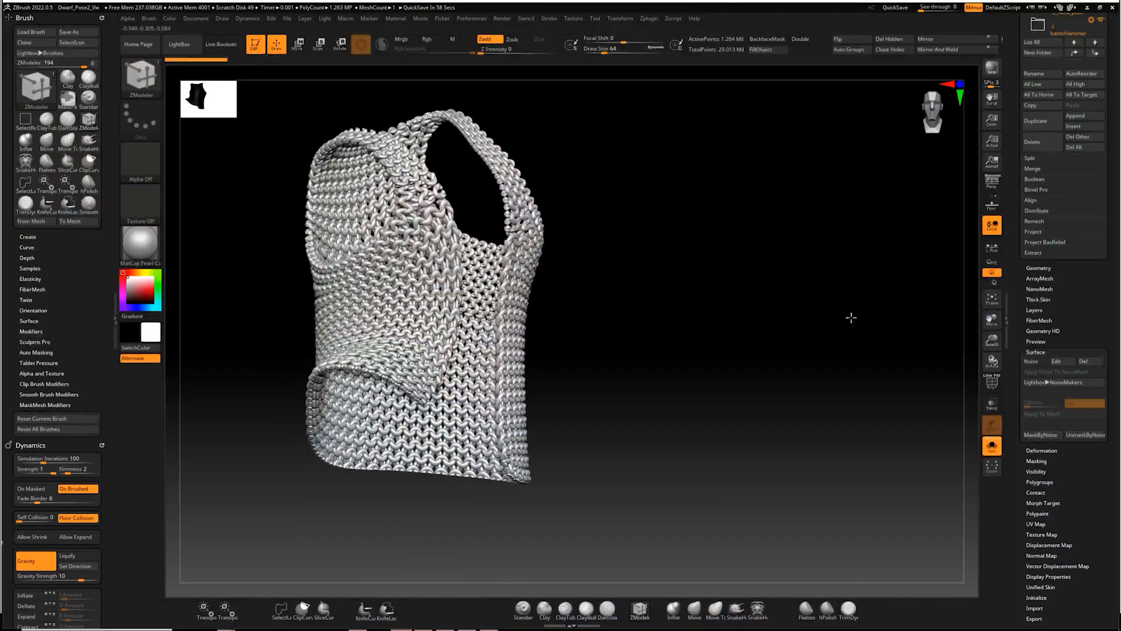
{"action": "left_click_drag", "start_coordinate": [851, 316], "coordinate": [819, 331]}
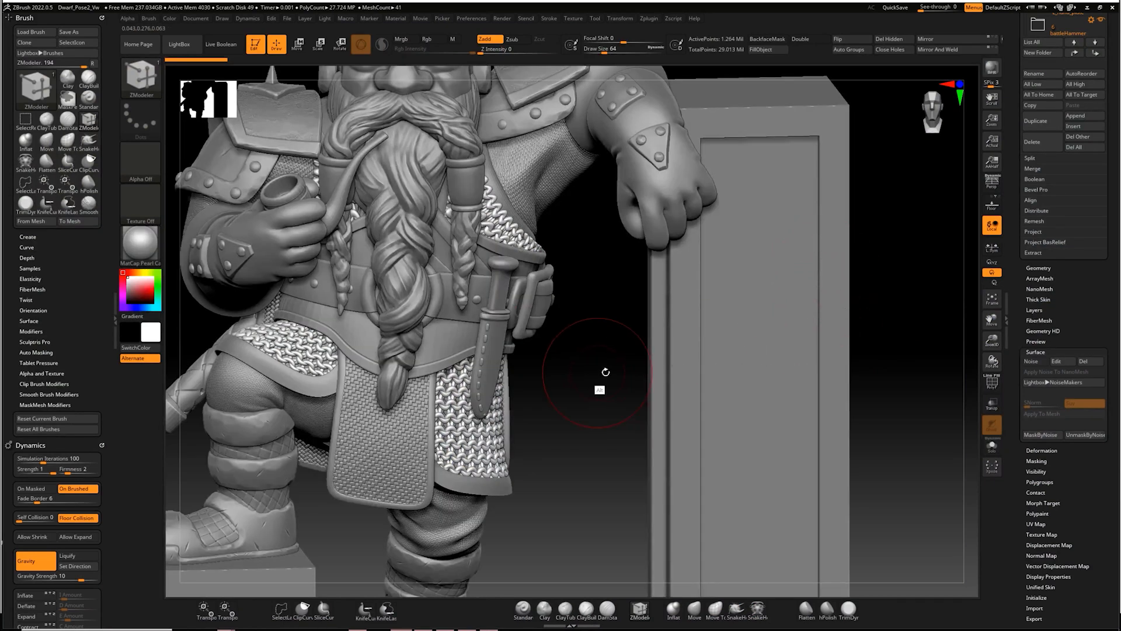
Step: Select the front_cloth subtool hanging below the belt, isolate it and examine its woven pattern up close
{"action": "left_click_drag", "start_coordinate": [606, 374], "coordinate": [730, 330], "text": "alt"}
{"action": "left_click", "coordinate": [529, 420], "text": "alt"}
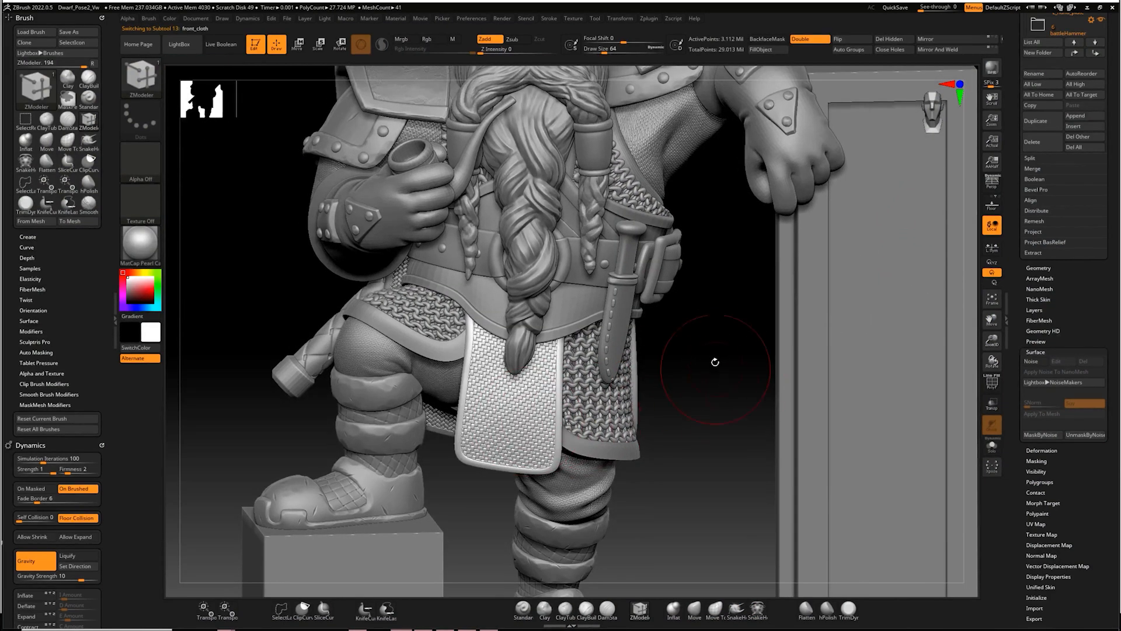
{"action": "key", "text": "alt+s"}
{"action": "left_click_drag", "start_coordinate": [718, 386], "coordinate": [719, 325], "text": "alt"}
{"action": "left_click_drag", "start_coordinate": [719, 326], "coordinate": [739, 380], "text": "shift"}
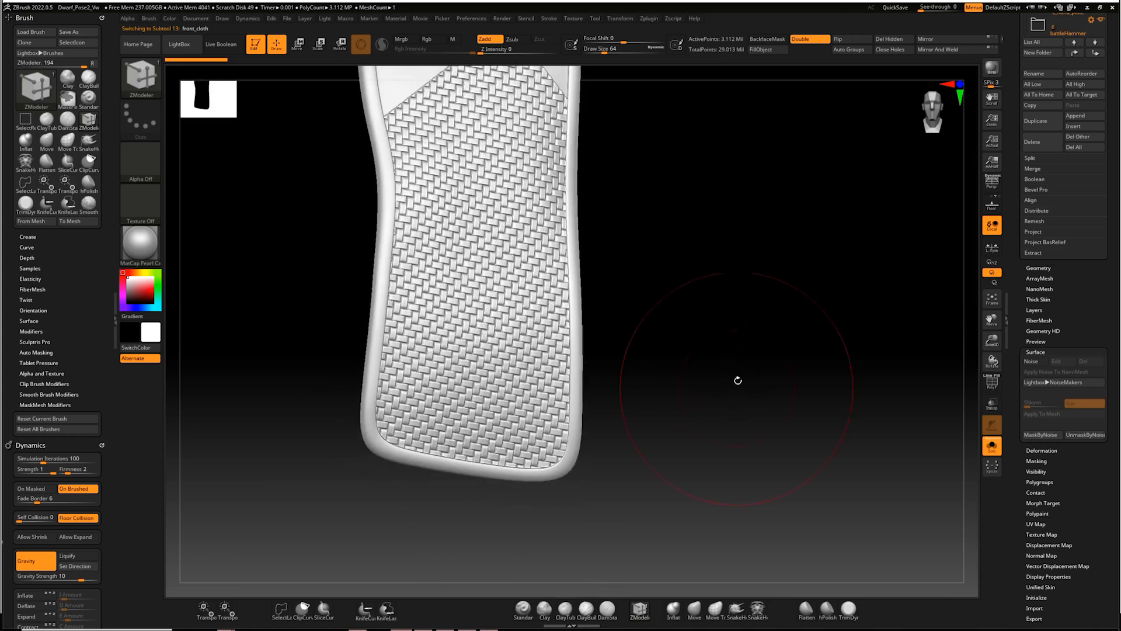
Step: Step the front cloth through its lower subdivision levels and back to the highest, comparing the weave detail, and leave isolation
{"action": "key", "text": "shift"}
{"action": "key", "text": "shift+d"}
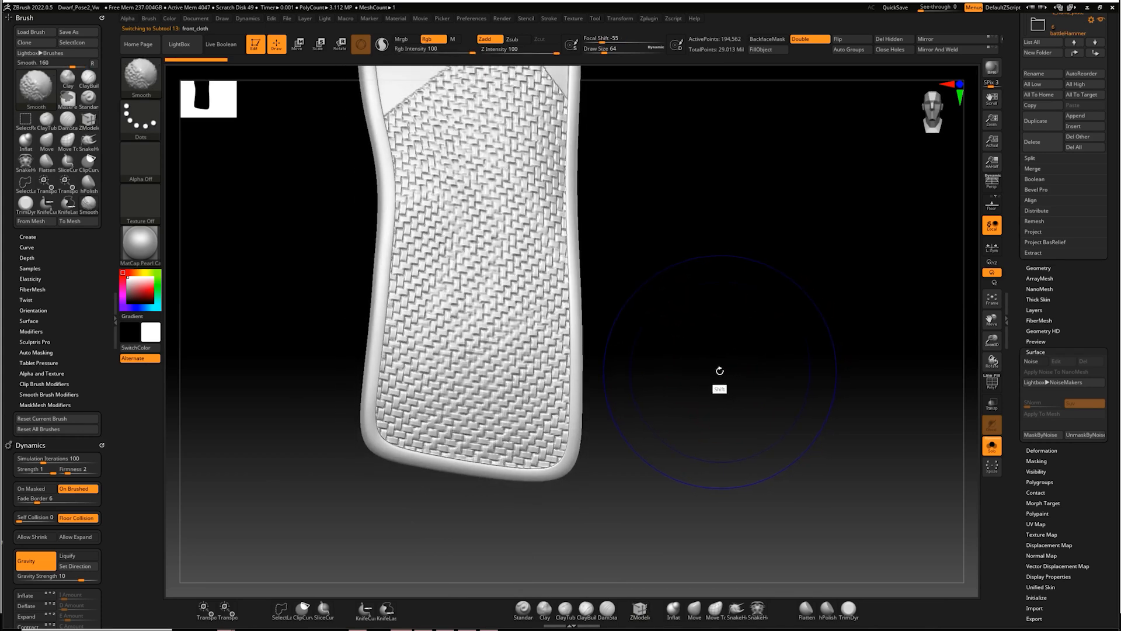
{"action": "key", "text": "d"}
{"action": "key", "text": "d"}
{"action": "key", "text": "d"}
{"action": "key", "text": "d"}
{"action": "key", "text": "d"}
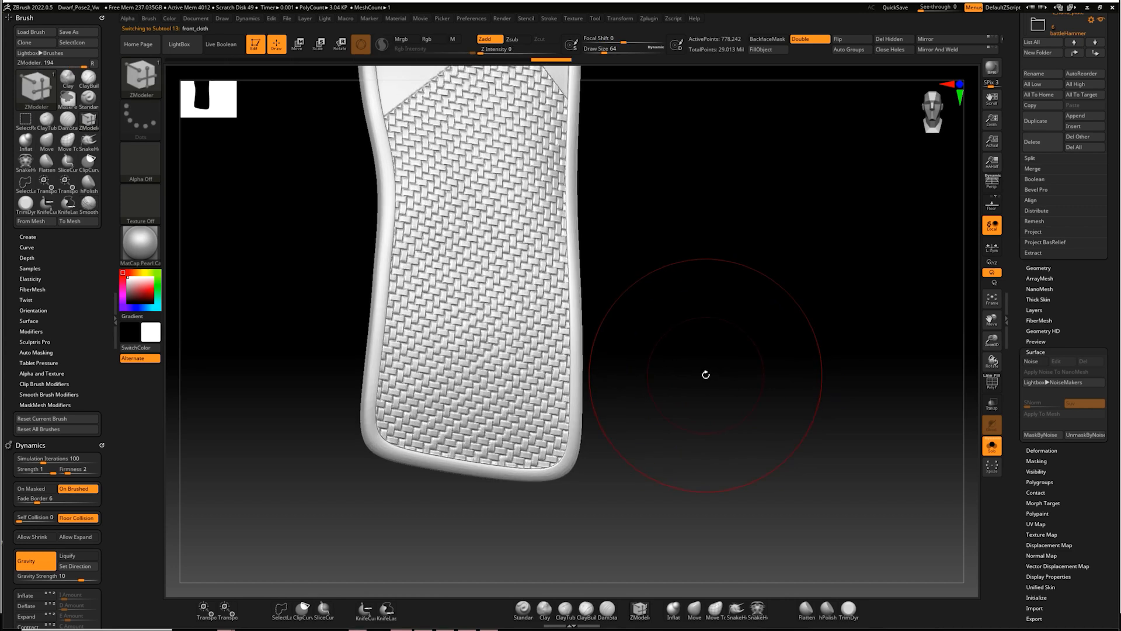
{"action": "left_click_drag", "start_coordinate": [715, 268], "coordinate": [773, 326], "text": "alt"}
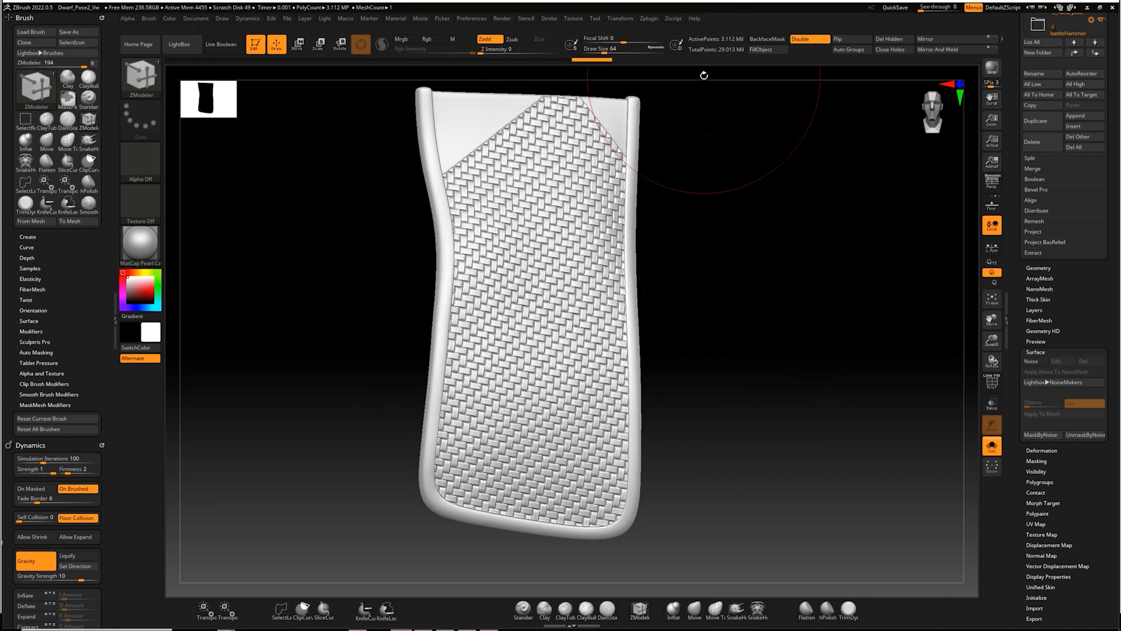
{"action": "left_click_drag", "start_coordinate": [754, 262], "coordinate": [701, 90]}
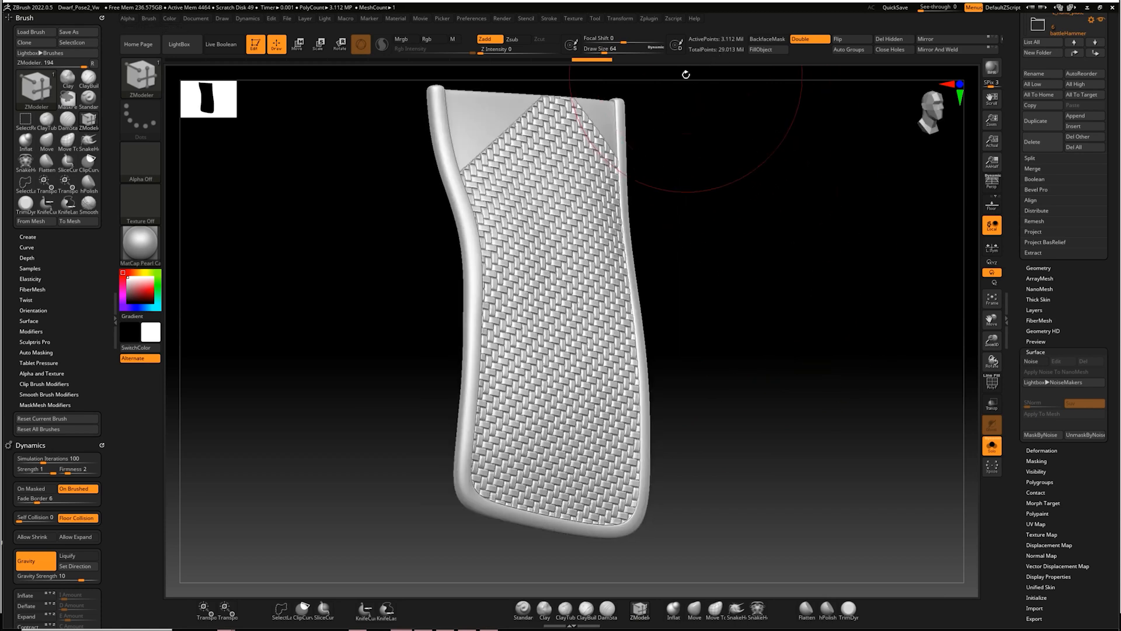
{"action": "key", "text": "ctrl+shift+s"}
Step: Select the battle hammer's large striking block and examine the carved knotwork on the hammer from several angles
{"action": "left_click_drag", "start_coordinate": [744, 393], "coordinate": [844, 126], "text": "alt"}
{"action": "left_click_drag", "start_coordinate": [844, 126], "coordinate": [800, 250], "text": "alt"}
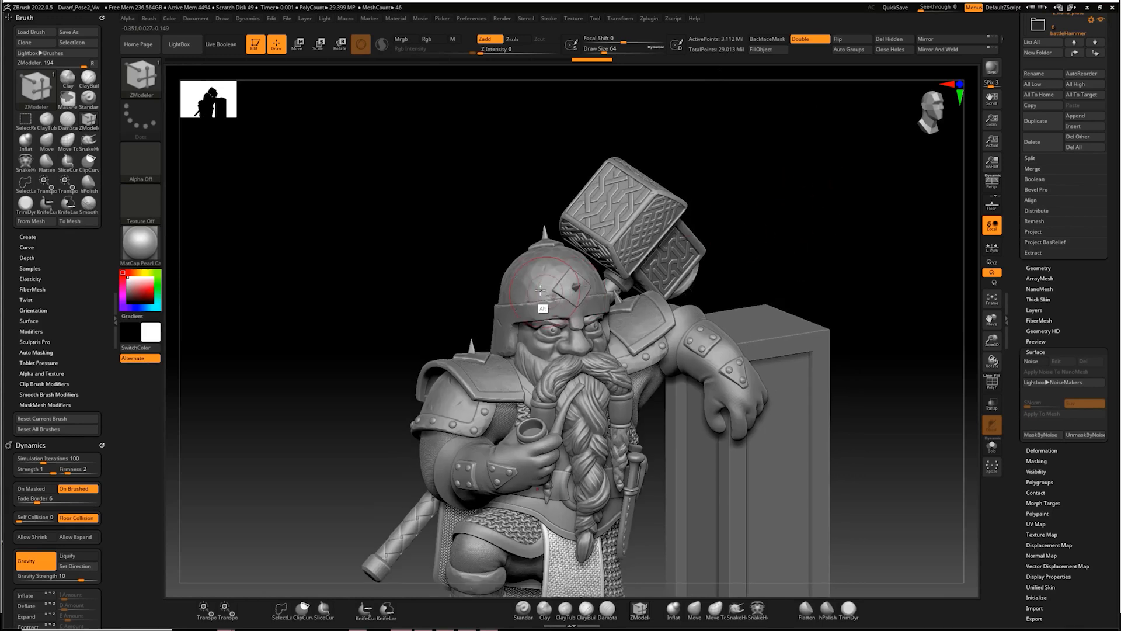
{"action": "left_click", "coordinate": [628, 209], "text": "alt"}
{"action": "mouse_move", "coordinate": [815, 178]}
{"action": "left_mouse_down"}
{"action": "mouse_move", "coordinate": [686, 188]}
{"action": "mouse_move", "coordinate": [743, 193]}
{"action": "mouse_move", "coordinate": [669, 210]}
{"action": "mouse_move", "coordinate": [714, 192]}
{"action": "mouse_move", "coordinate": [829, 183]}
{"action": "left_mouse_up"}
{"action": "left_click_drag", "start_coordinate": [701, 203], "coordinate": [683, 269], "text": "alt"}
{"action": "left_click_drag", "start_coordinate": [485, 490], "coordinate": [514, 593], "text": "alt"}
{"action": "left_click_drag", "start_coordinate": [599, 136], "coordinate": [809, 172]}
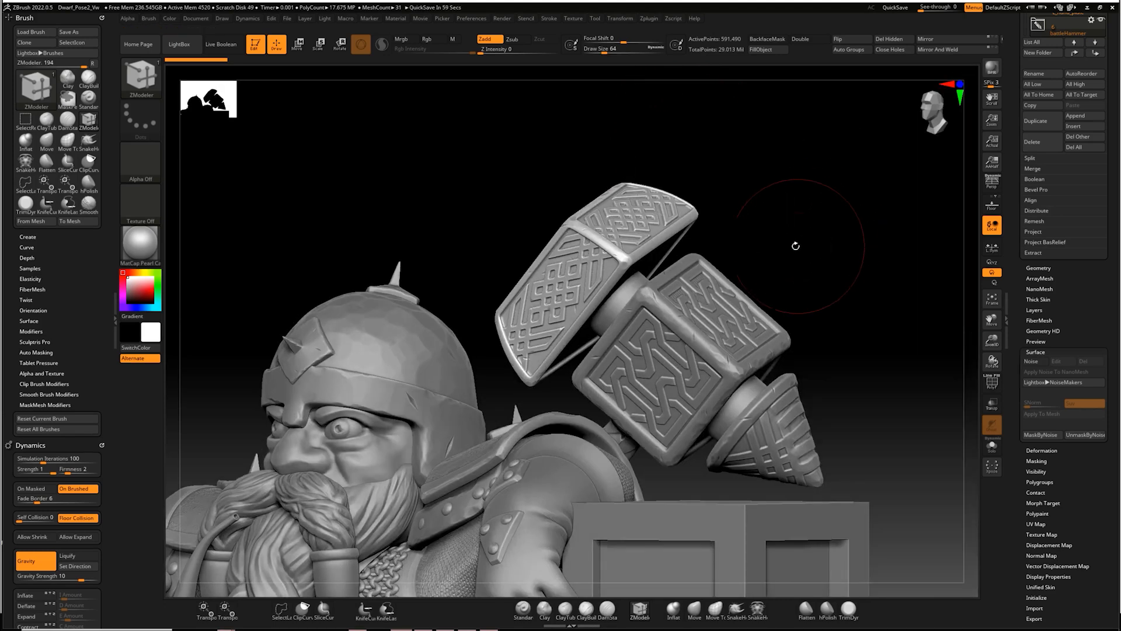
Step: Isolate the hammer's striking block and inspect the interlaced patterns on its faces
{"action": "key", "text": "alt+s"}
{"action": "mouse_move", "coordinate": [842, 236]}
{"action": "left_mouse_down"}
{"action": "mouse_move", "coordinate": [826, 191]}
{"action": "mouse_move", "coordinate": [834, 257]}
{"action": "mouse_move", "coordinate": [853, 271]}
{"action": "mouse_move", "coordinate": [829, 241]}
{"action": "left_mouse_up"}
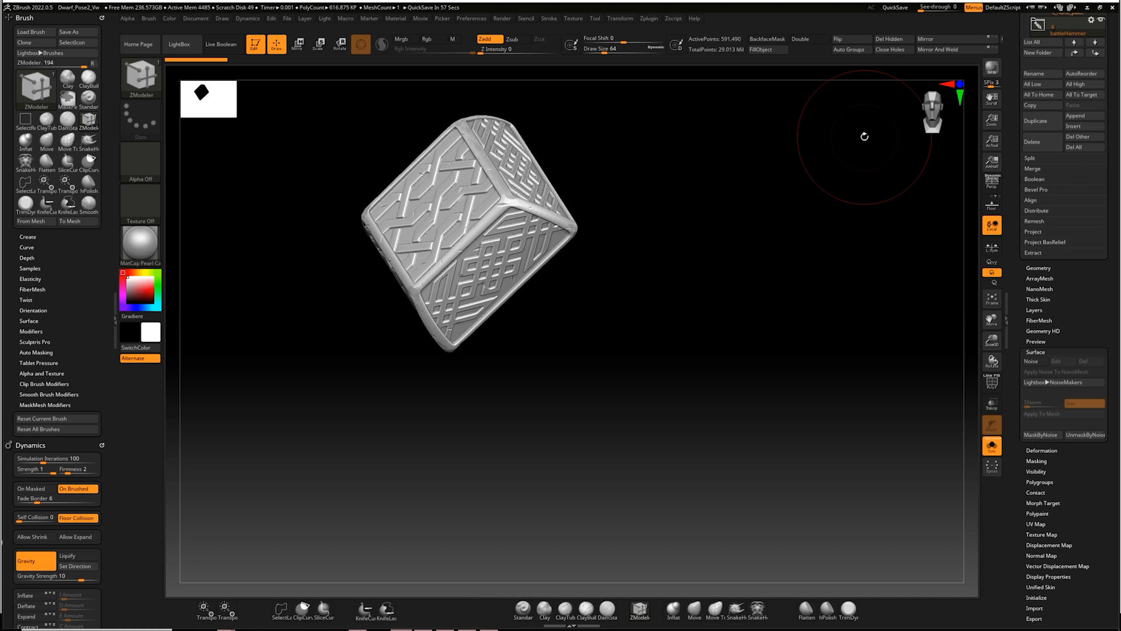
{"action": "key", "text": "shift"}
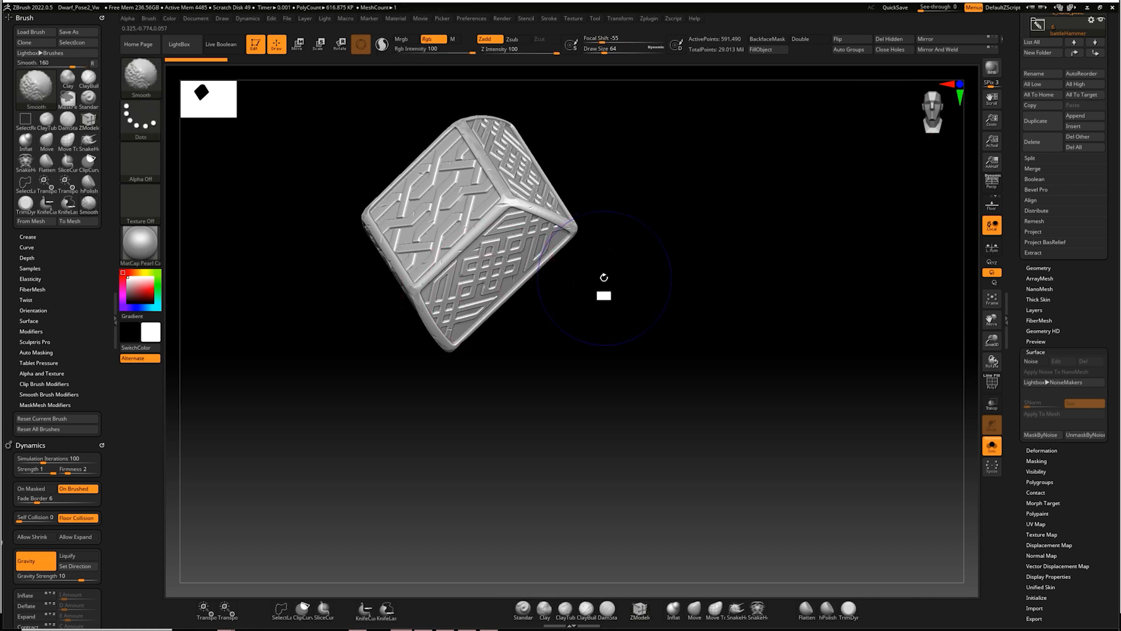
{"action": "mouse_move", "coordinate": [709, 248]}
{"action": "left_mouse_down", "text": "shift"}
{"action": "mouse_move", "coordinate": [721, 228]}
{"action": "mouse_move", "coordinate": [725, 236]}
{"action": "left_mouse_up", "text": "shift"}
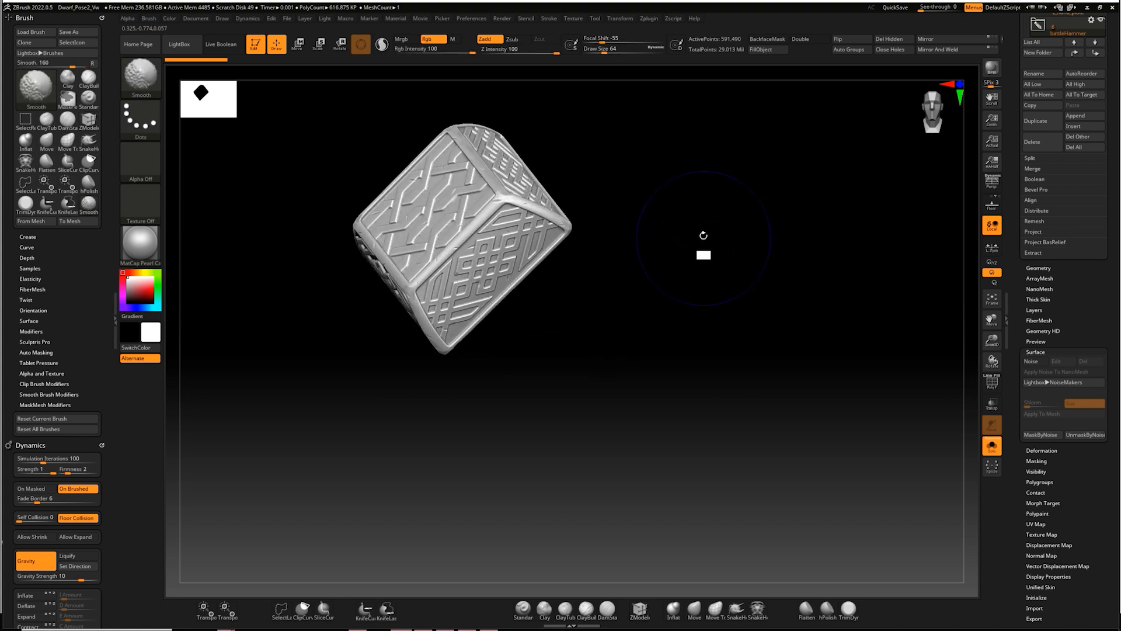
Step: Examine the carved knotwork on the side and underside of the isolated hammer block, and leave isolation
{"action": "mouse_move", "coordinate": [711, 200]}
{"action": "left_mouse_down"}
{"action": "mouse_move", "coordinate": [764, 260]}
{"action": "mouse_move", "coordinate": [764, 310]}
{"action": "mouse_move", "coordinate": [729, 252]}
{"action": "mouse_move", "coordinate": [738, 293]}
{"action": "left_mouse_up"}
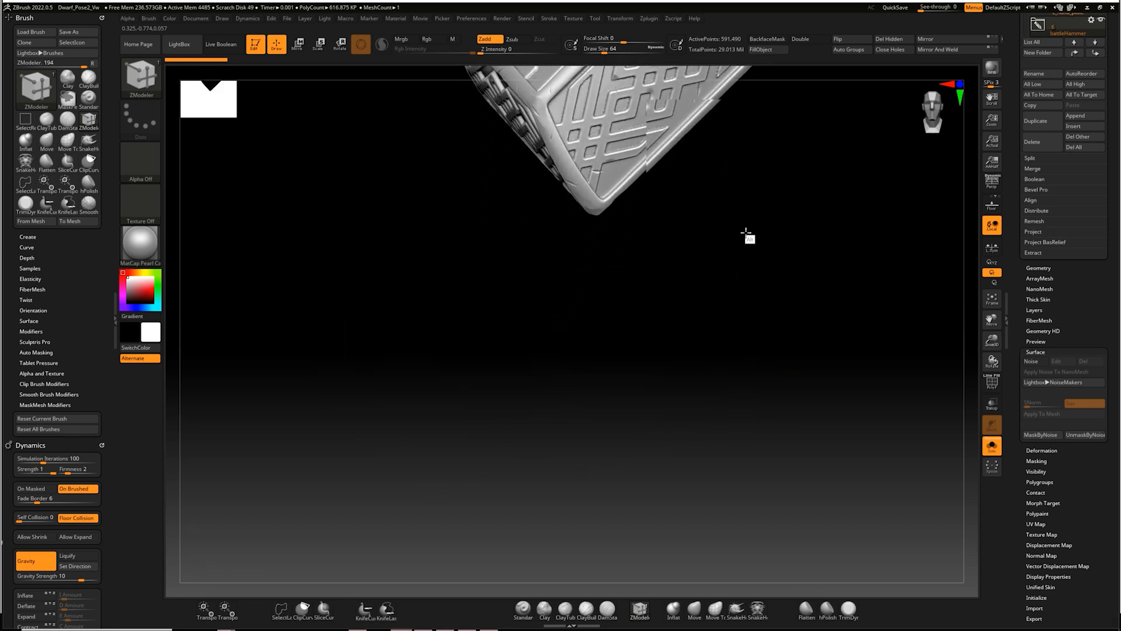
{"action": "left_click_drag", "start_coordinate": [746, 233], "coordinate": [693, 370], "text": "alt"}
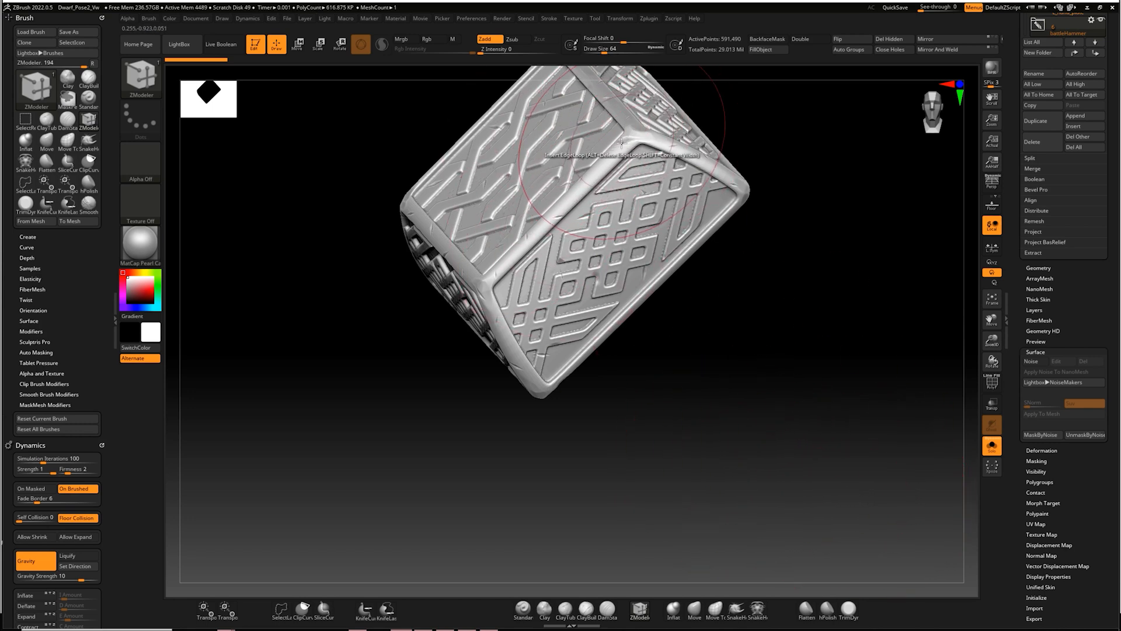
{"action": "mouse_move", "coordinate": [725, 327]}
{"action": "left_mouse_down"}
{"action": "mouse_move", "coordinate": [712, 334]}
{"action": "mouse_move", "coordinate": [726, 332]}
{"action": "left_mouse_up"}
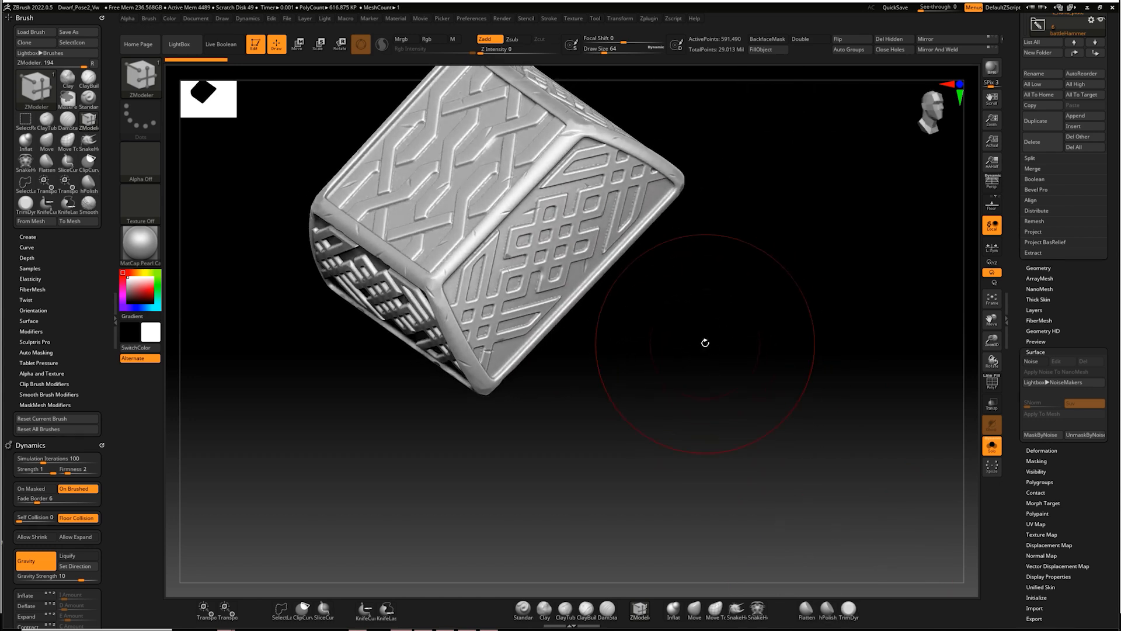
{"action": "key", "text": "f"}
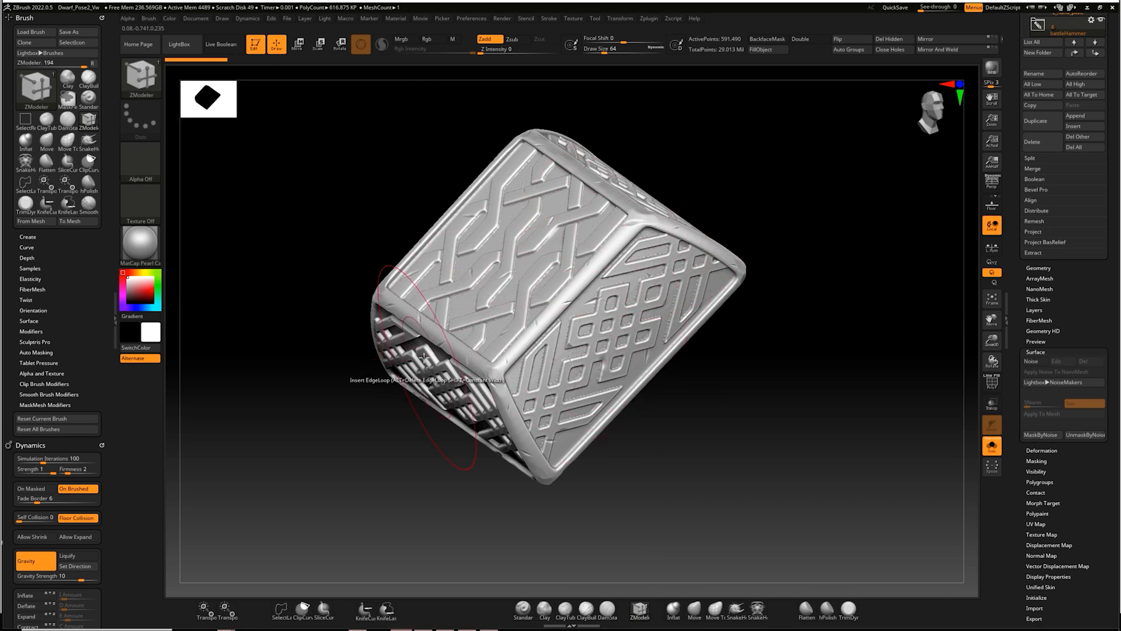
{"action": "left_click", "coordinate": [818, 257]}
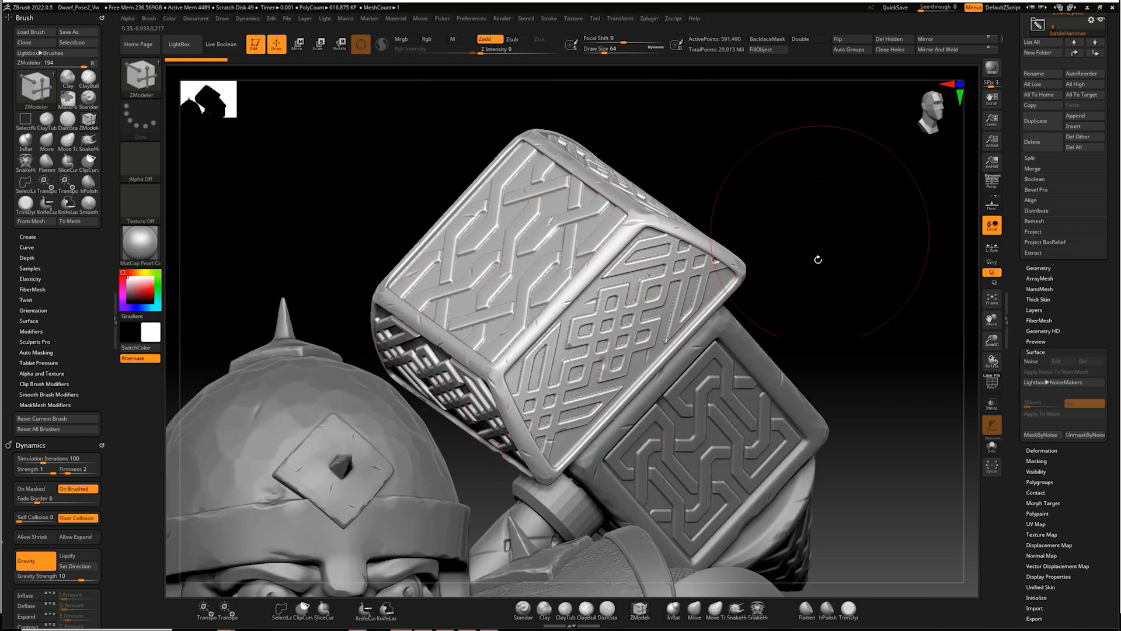
Step: Move to the dwarf's helmet and choose the Flatten brush with a draw size of about 25
{"action": "left_click_drag", "start_coordinate": [833, 270], "coordinate": [875, 121], "text": "alt"}
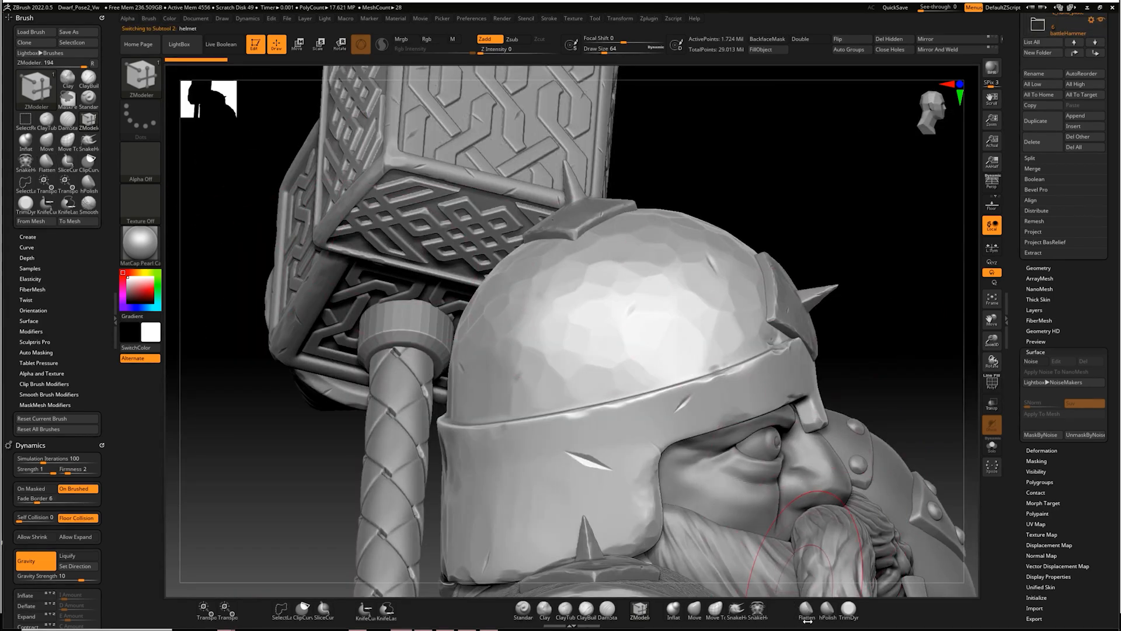
{"action": "left_click", "coordinate": [807, 612]}
{"action": "key", "text": "s"}
{"action": "left_click_drag", "start_coordinate": [690, 293], "coordinate": [681, 293]}
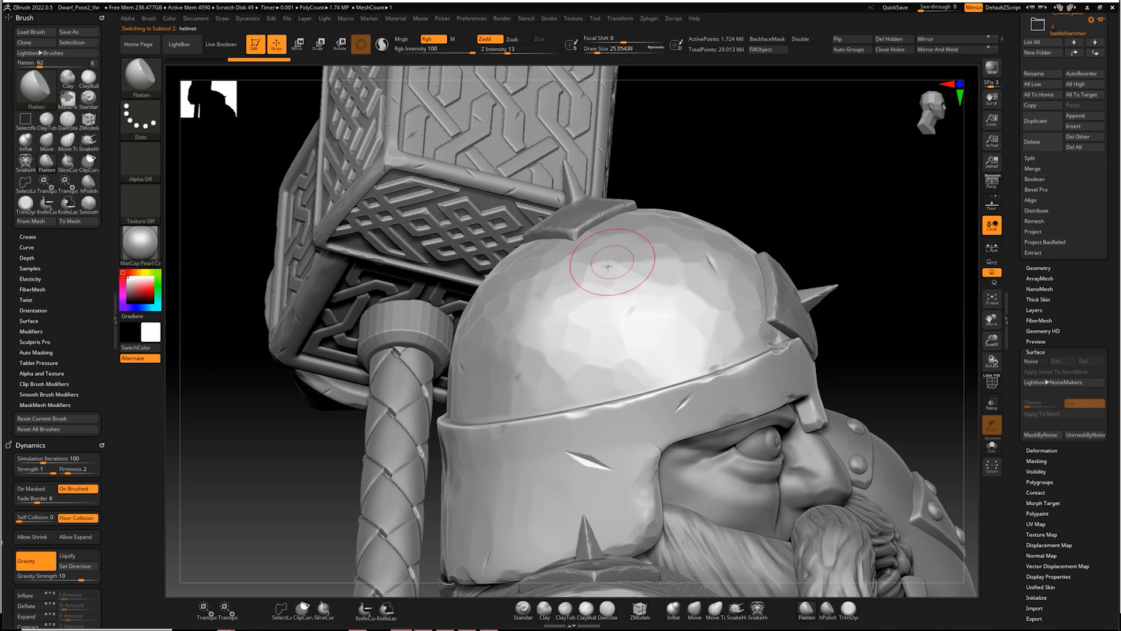
Step: Select the pants2 subtool, isolate it and view its fabric weave up close
{"action": "left_click_drag", "start_coordinate": [793, 150], "coordinate": [753, 182]}
{"action": "left_click_drag", "start_coordinate": [507, 232], "coordinate": [400, 377]}
{"action": "left_click", "coordinate": [589, 463], "text": "alt"}
{"action": "key", "text": "alt+s"}
{"action": "left_click_drag", "start_coordinate": [761, 359], "coordinate": [776, 254]}
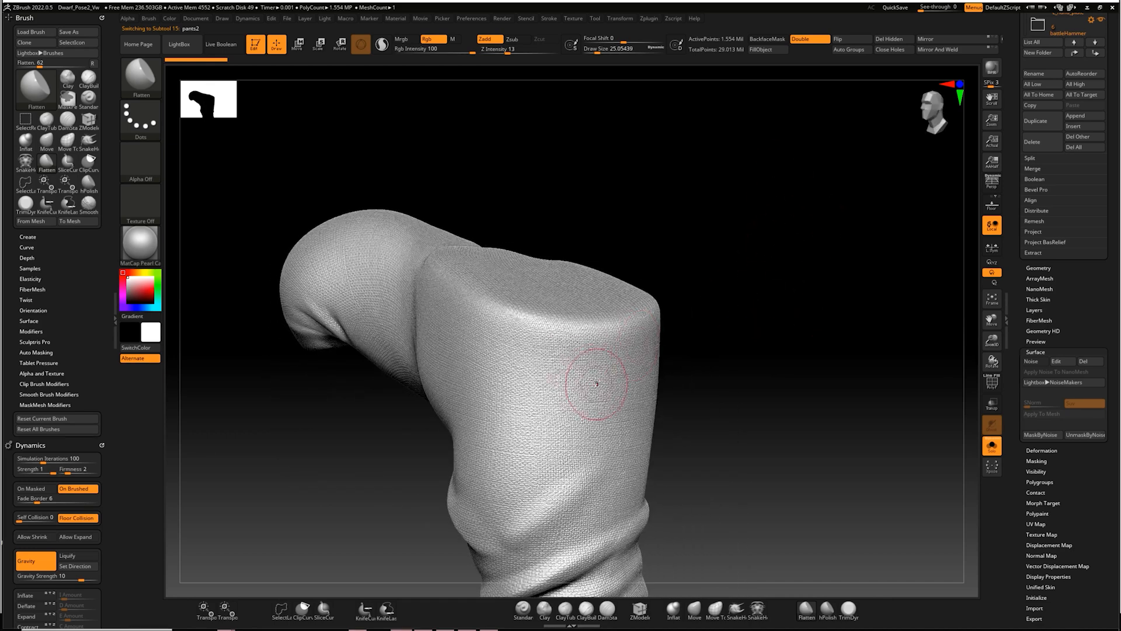
Step: Toggle the wireframe display on the isolated trousers, leave isolation and review the dwarf's legs and boots
{"action": "left_click_drag", "start_coordinate": [667, 290], "coordinate": [786, 233]}
{"action": "key", "text": "shift+f"}
{"action": "key", "text": "shift+f"}
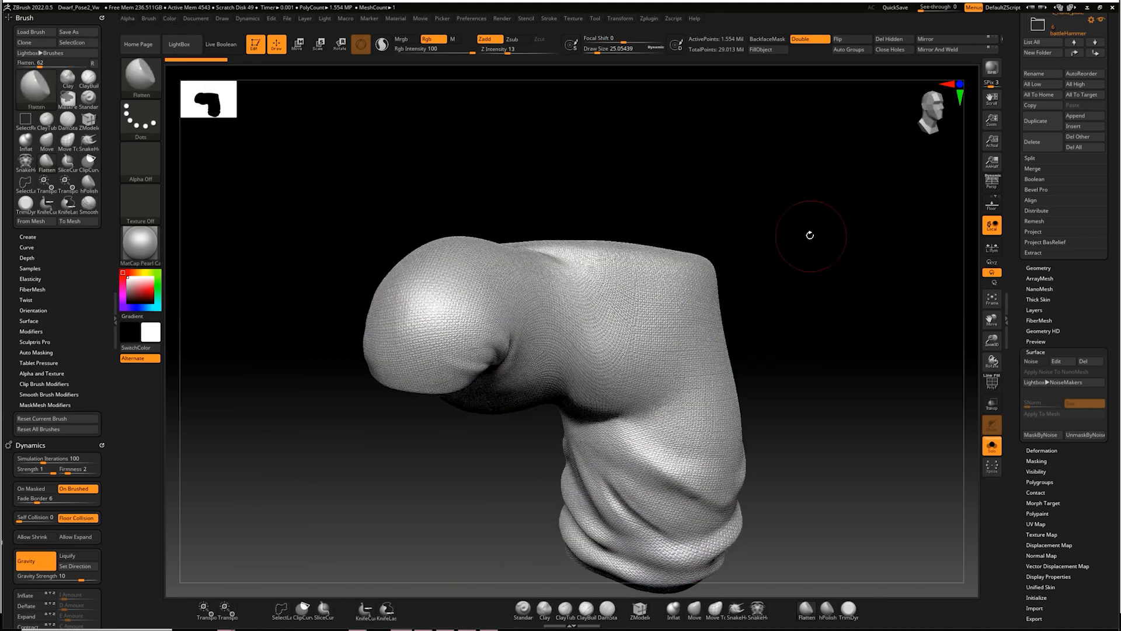
{"action": "key", "text": "shift+s"}
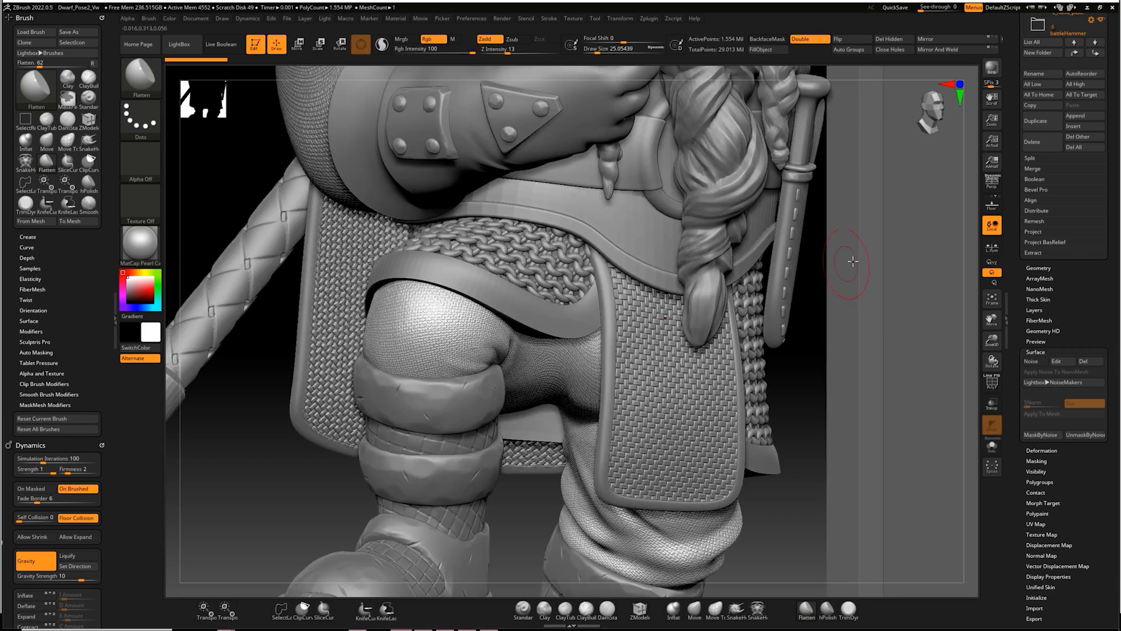
{"action": "left_click_drag", "start_coordinate": [783, 517], "coordinate": [727, 518]}
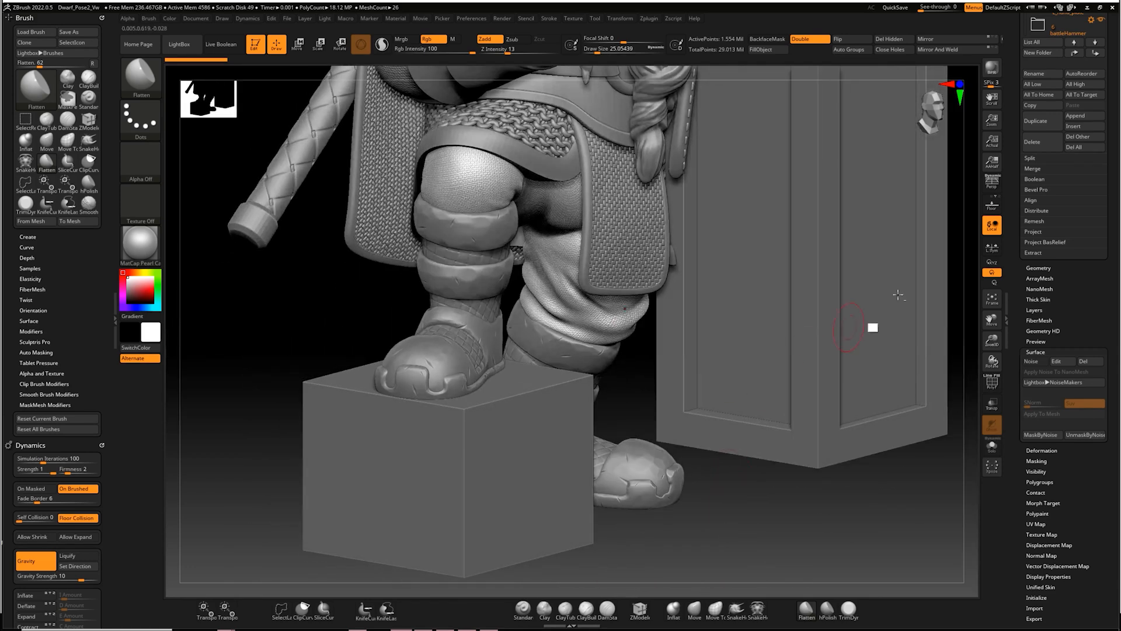
{"action": "left_click_drag", "start_coordinate": [831, 496], "coordinate": [818, 270], "text": "alt"}
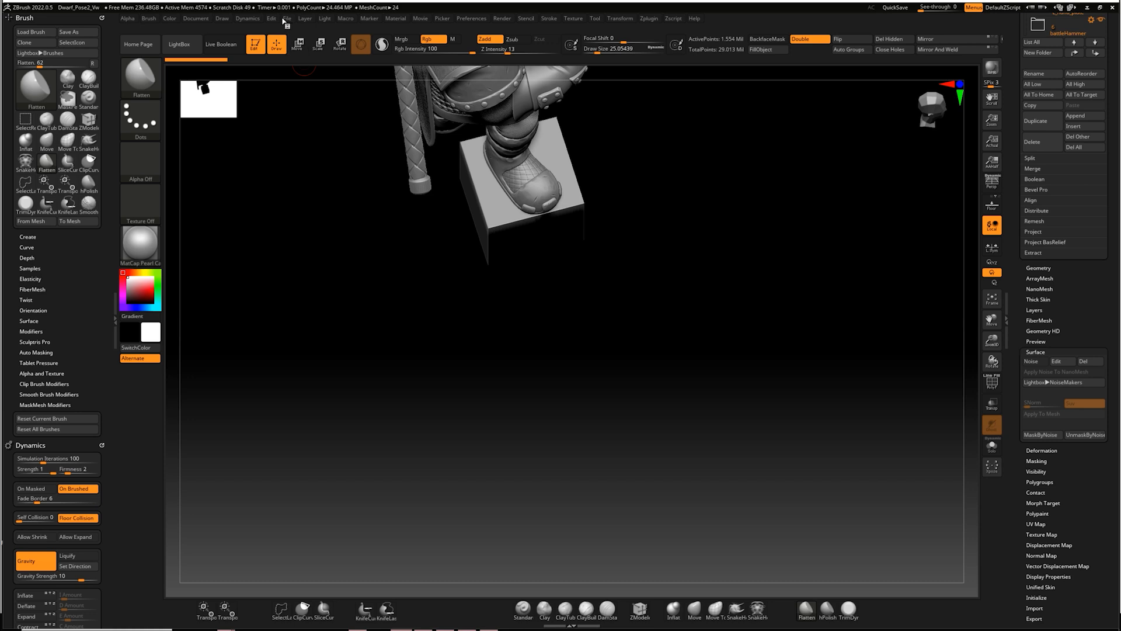
Step: Open the skullBot_V4_mirror project from the 02_ZBRUSH folder inside skull_robot
{"action": "left_click", "coordinate": [285, 19]}
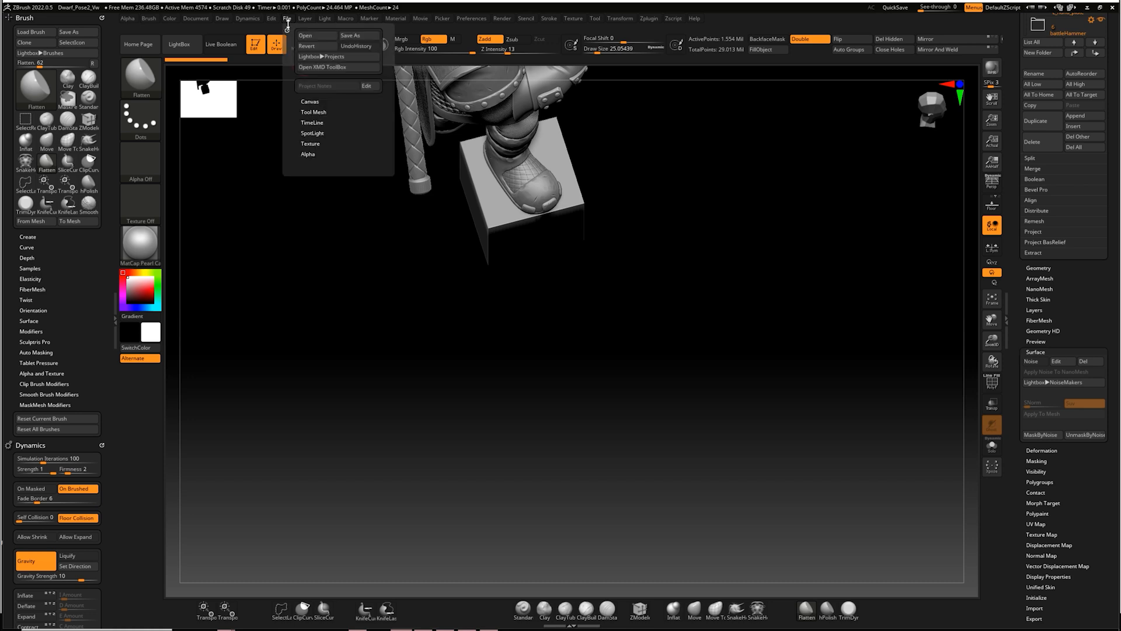
{"action": "left_click", "coordinate": [304, 35]}
{"action": "left_click", "coordinate": [596, 348]}
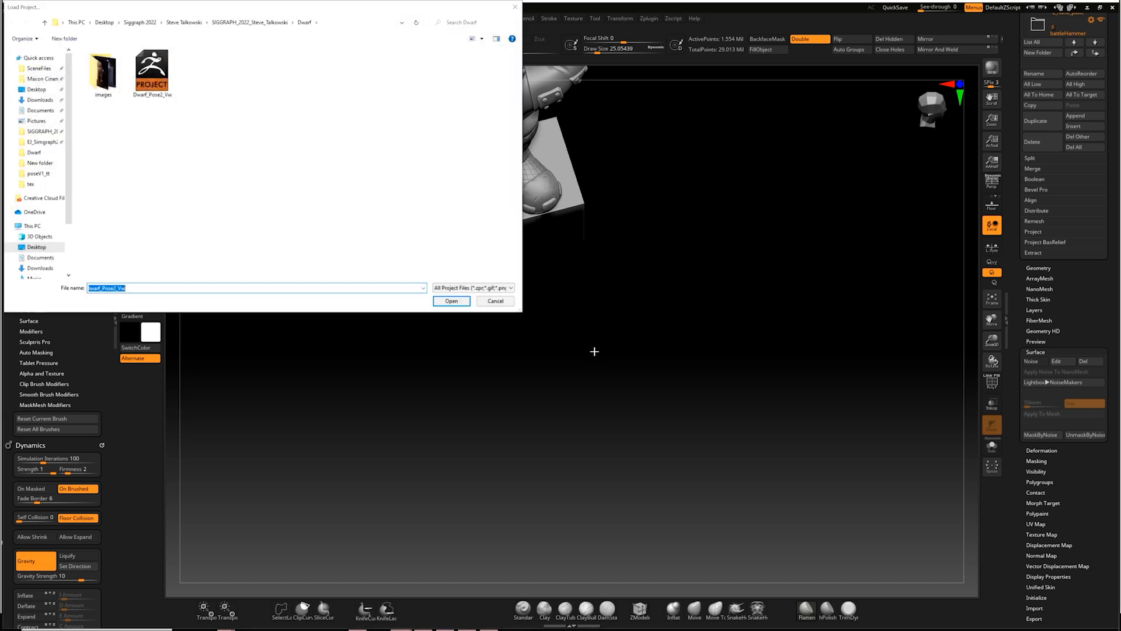
{"action": "left_click", "coordinate": [222, 24]}
{"action": "double_click", "coordinate": [104, 91]}
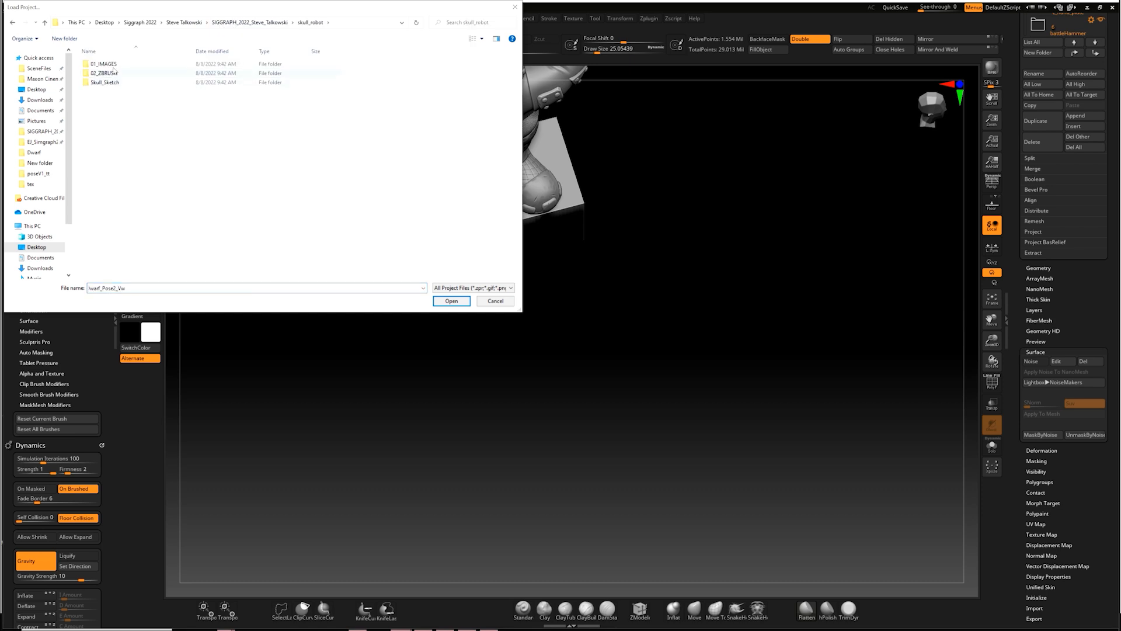
{"action": "double_click", "coordinate": [104, 73]}
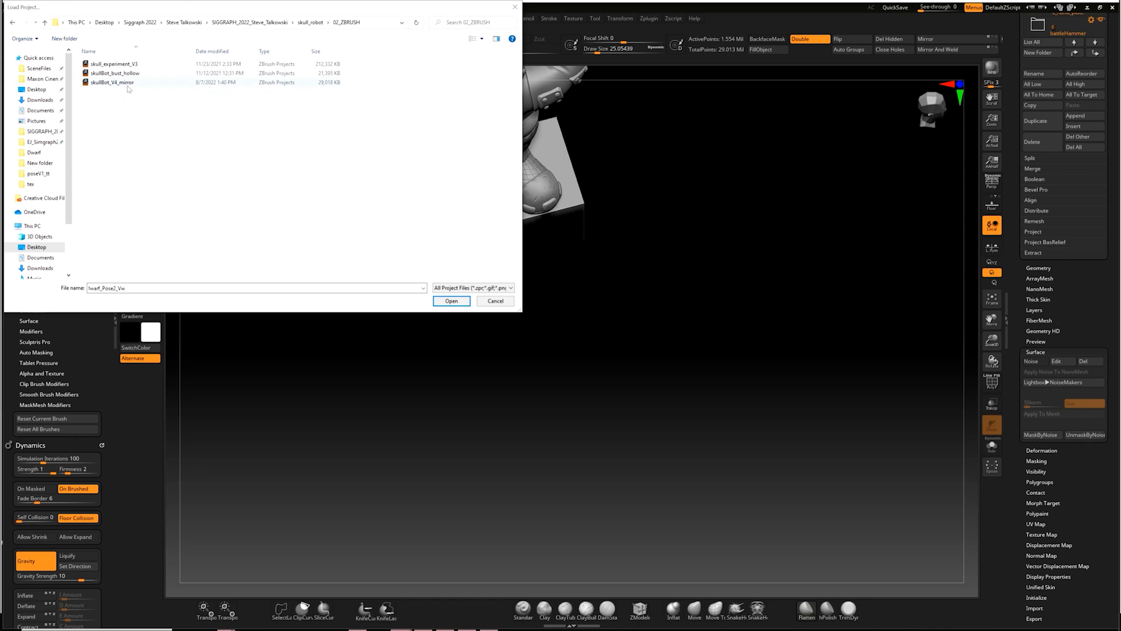
{"action": "double_click", "coordinate": [130, 83]}
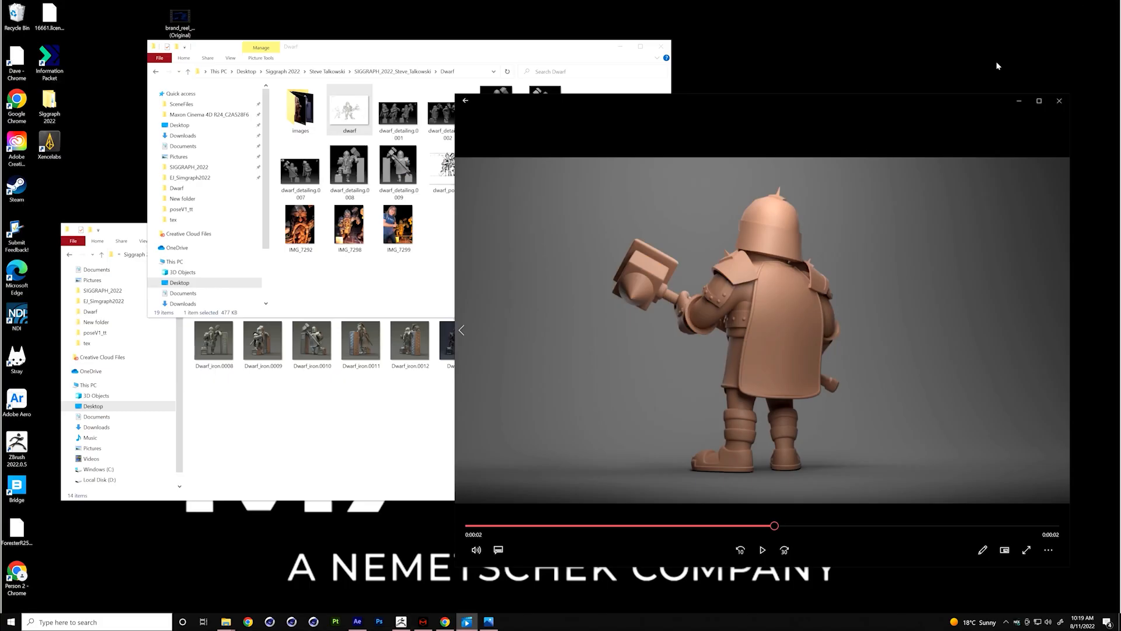
Step: Switch to File Explorer and open the 01_skullBot_V2.0001.jpg render from the skull_robot image folder
{"action": "left_click", "coordinate": [303, 465]}
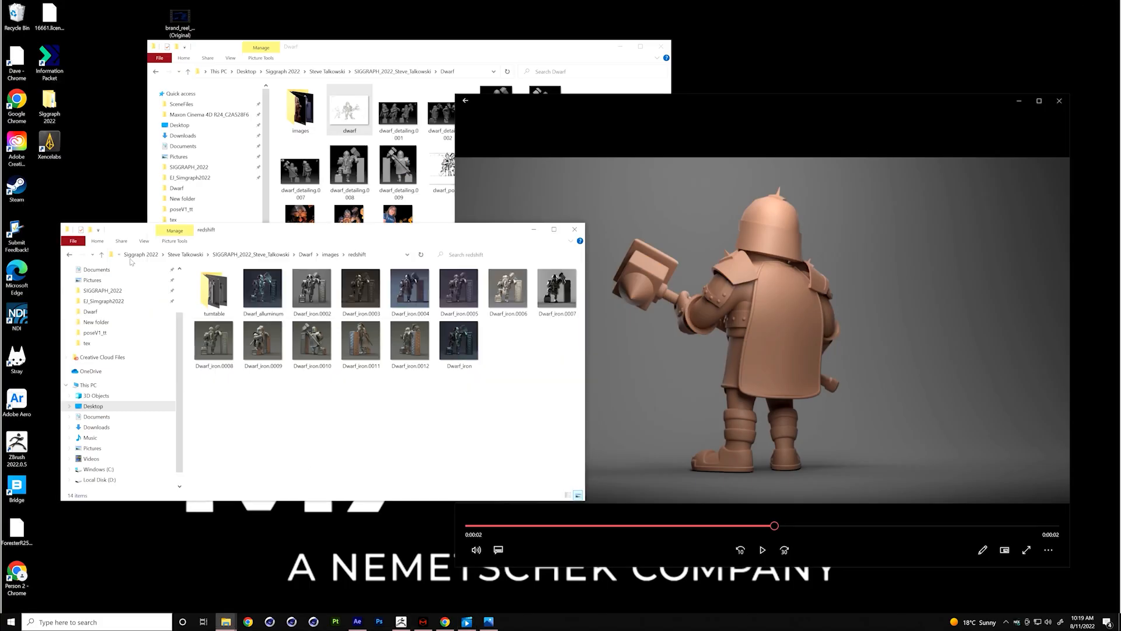
{"action": "left_click", "coordinate": [401, 43]}
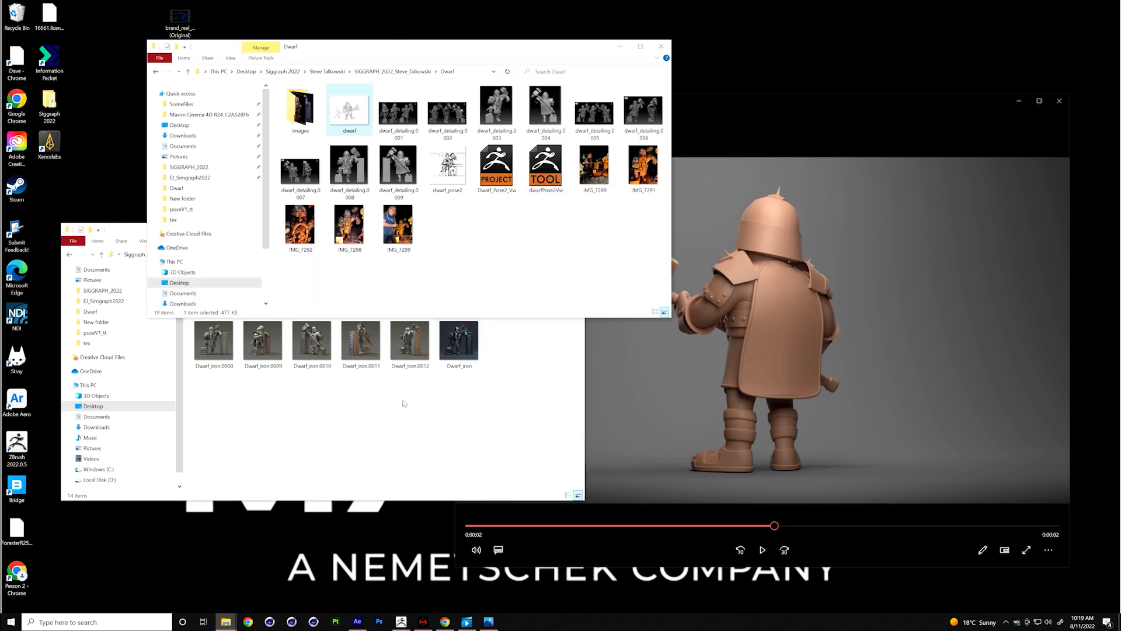
{"action": "left_click", "coordinate": [327, 71]}
{"action": "double_click", "coordinate": [308, 100]}
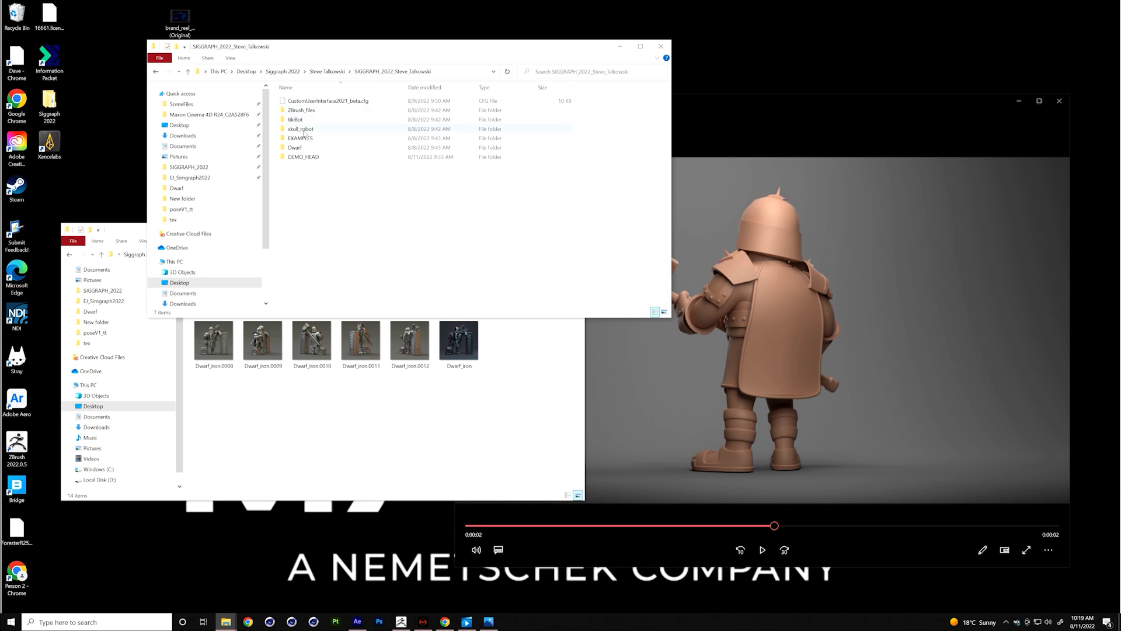
{"action": "double_click", "coordinate": [313, 130]}
{"action": "double_click", "coordinate": [301, 102]}
{"action": "double_click", "coordinate": [305, 111]}
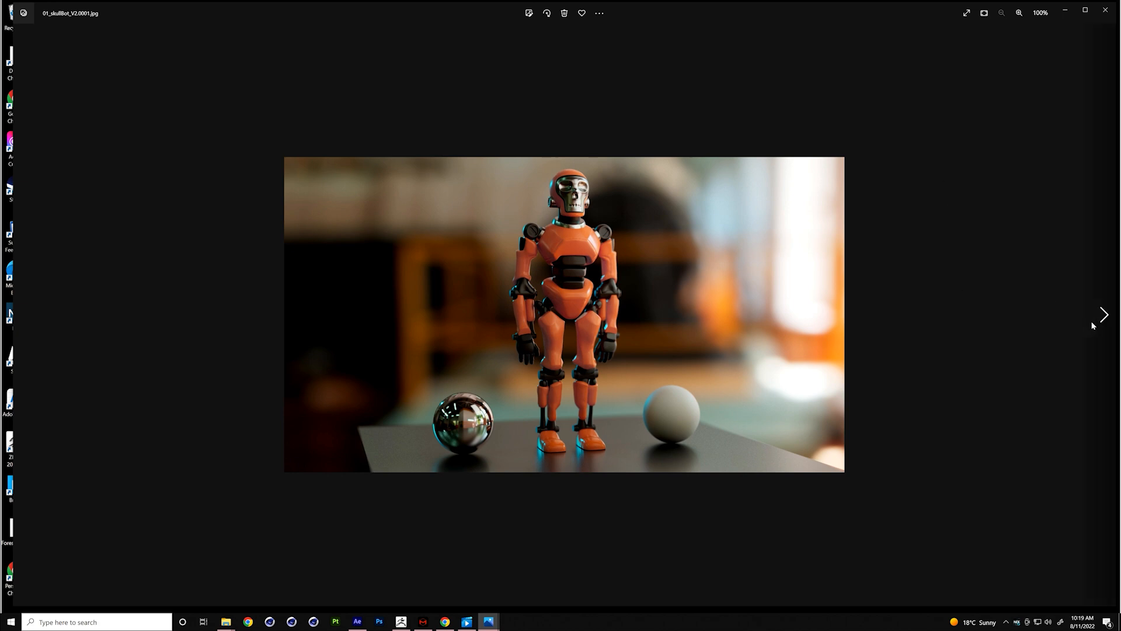
Step: Advance through the skull robot's concept sketches, from the first skull shapes to the full-body drawings
{"action": "left_click", "coordinate": [1103, 317]}
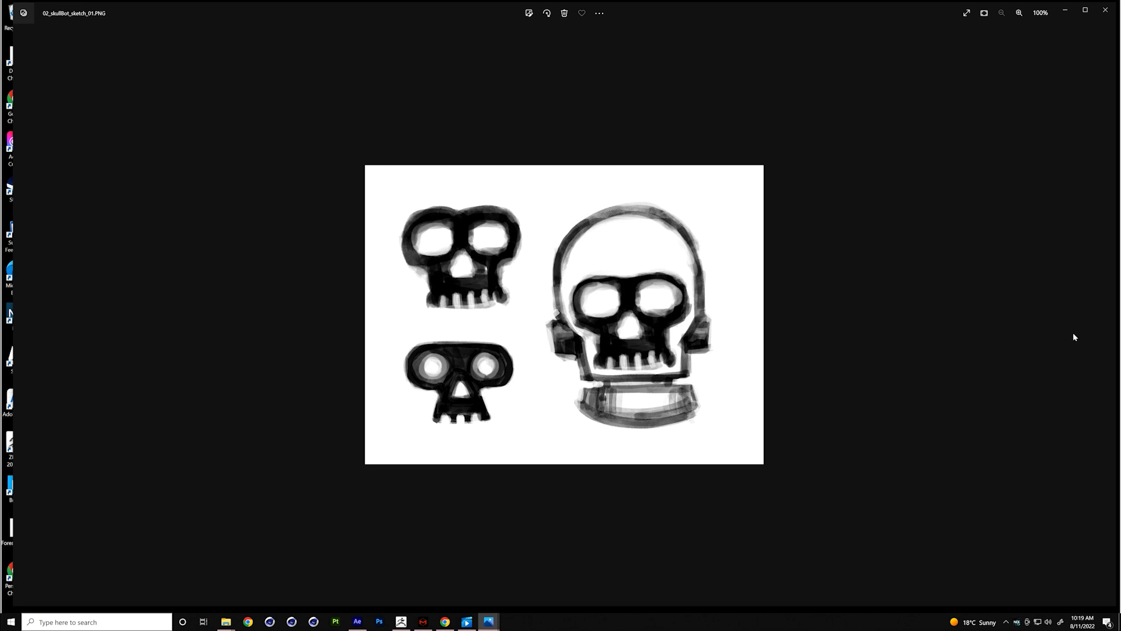
{"action": "left_click", "coordinate": [1098, 316]}
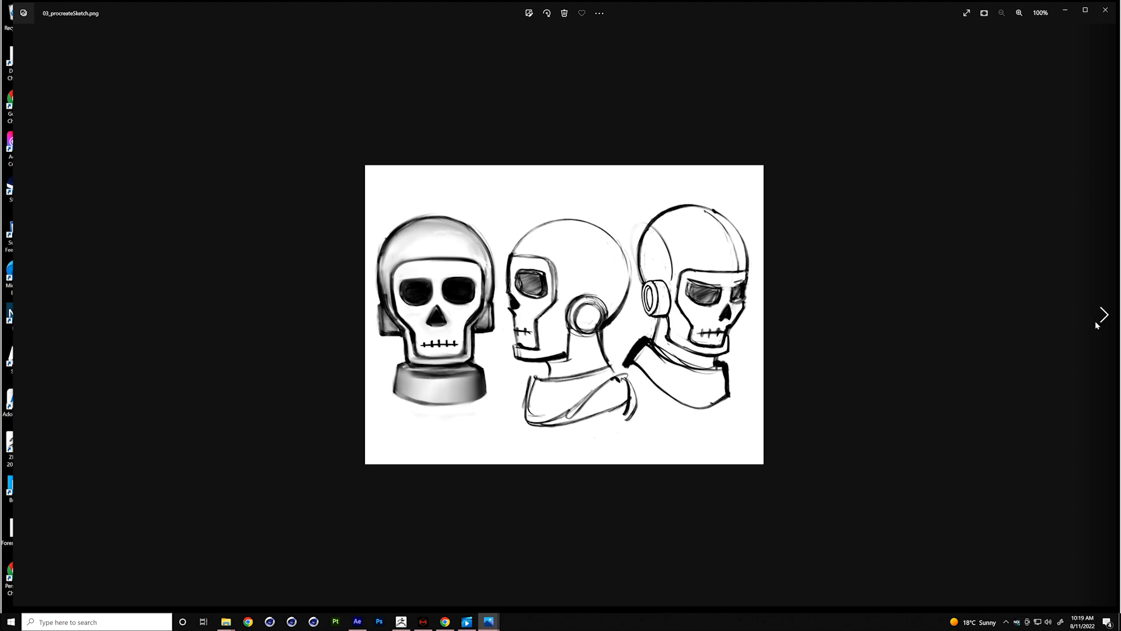
{"action": "left_click", "coordinate": [1102, 317]}
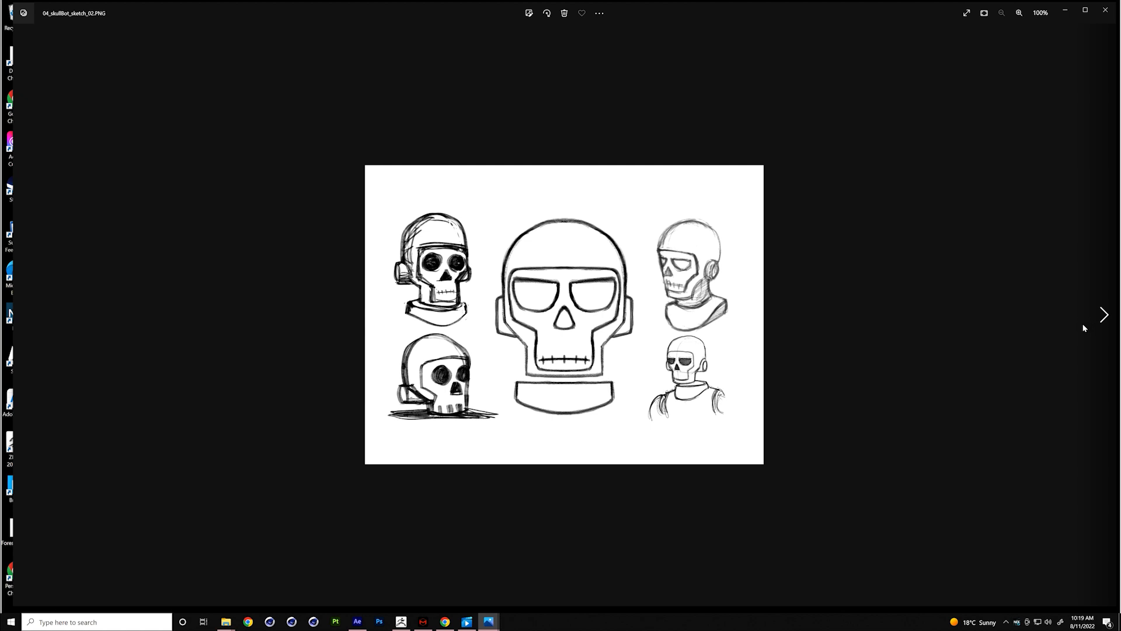
{"action": "left_click", "coordinate": [1100, 317]}
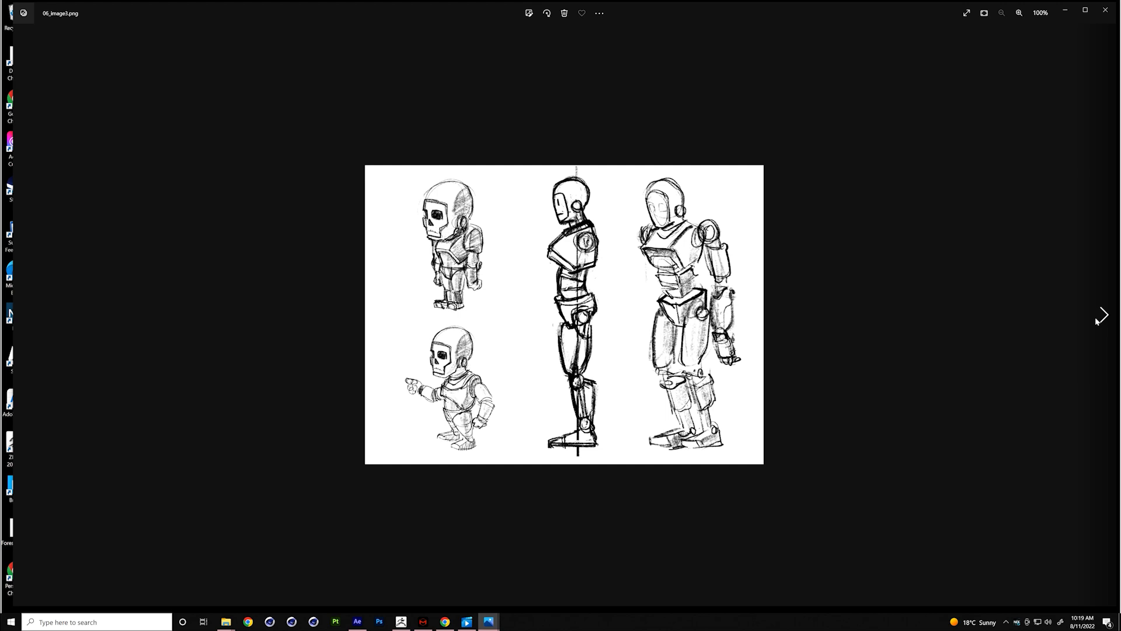
Step: Review the ZBrush sculpt screenshots of the skull head and the Substance Painter screenshots of its texturing
{"action": "left_click", "coordinate": [1104, 315]}
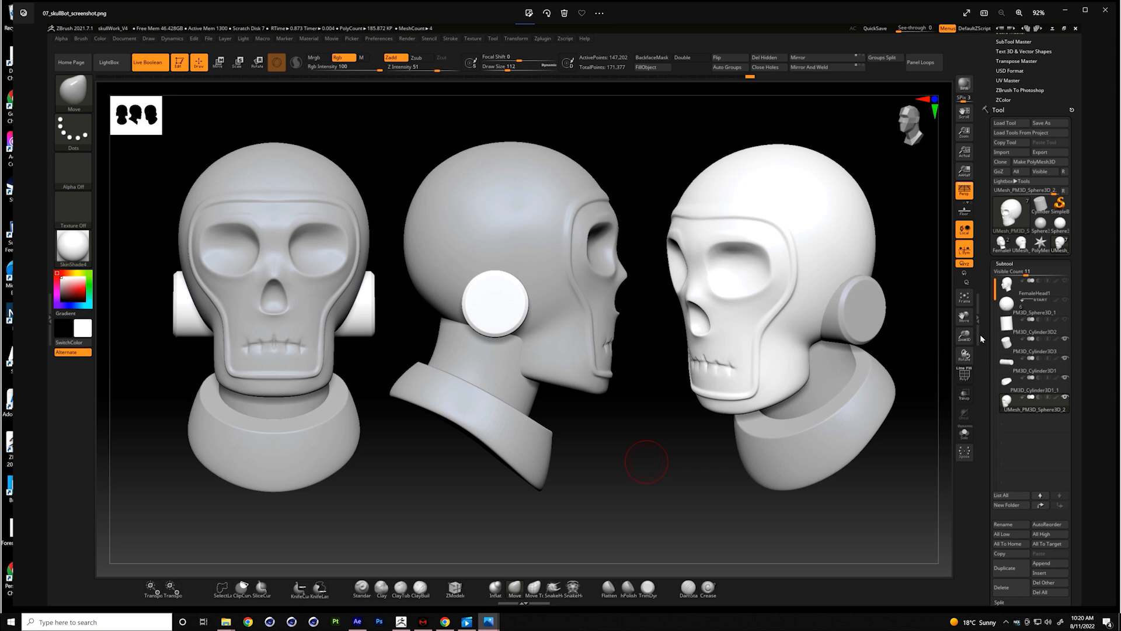
{"action": "left_click", "coordinate": [1102, 316]}
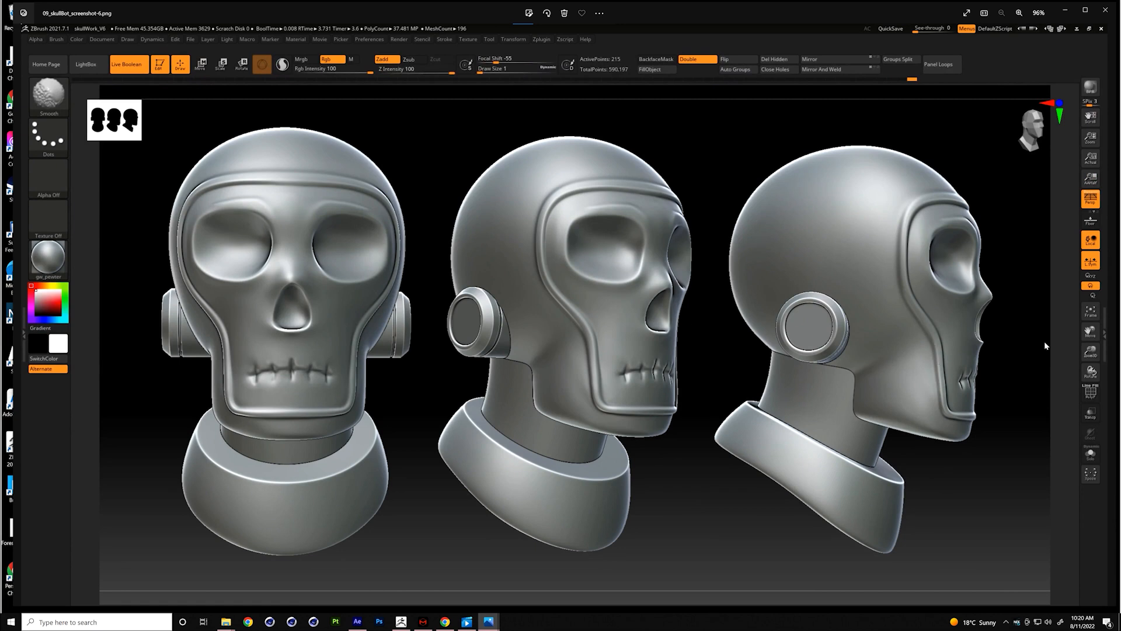
{"action": "left_click", "coordinate": [1103, 316]}
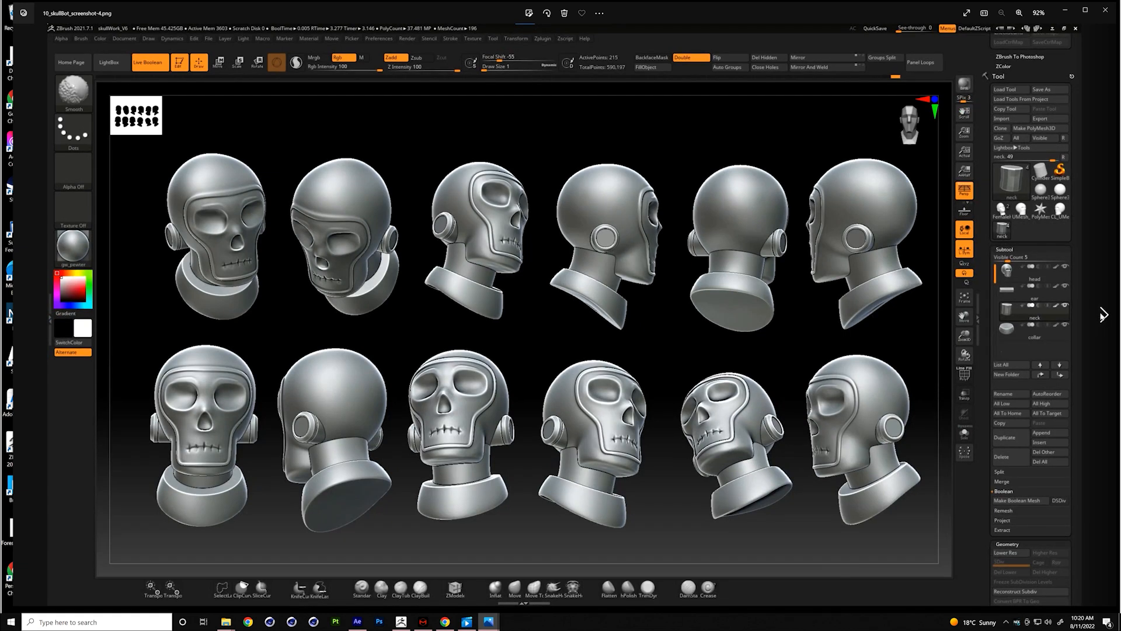
{"action": "left_click", "coordinate": [1104, 316]}
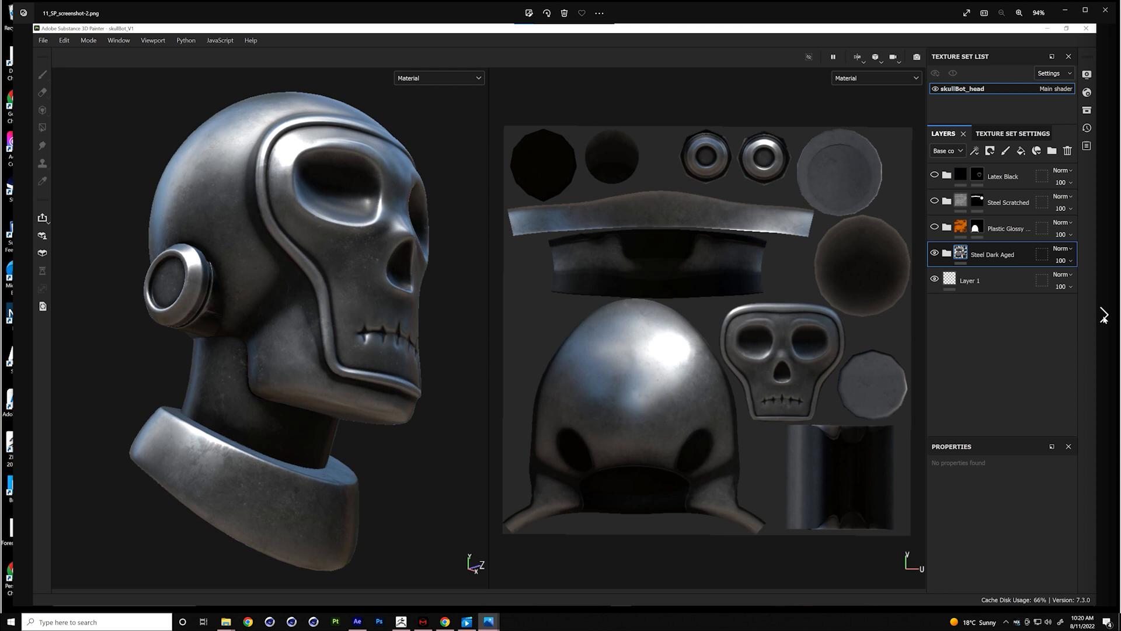
{"action": "left_click", "coordinate": [1104, 316]}
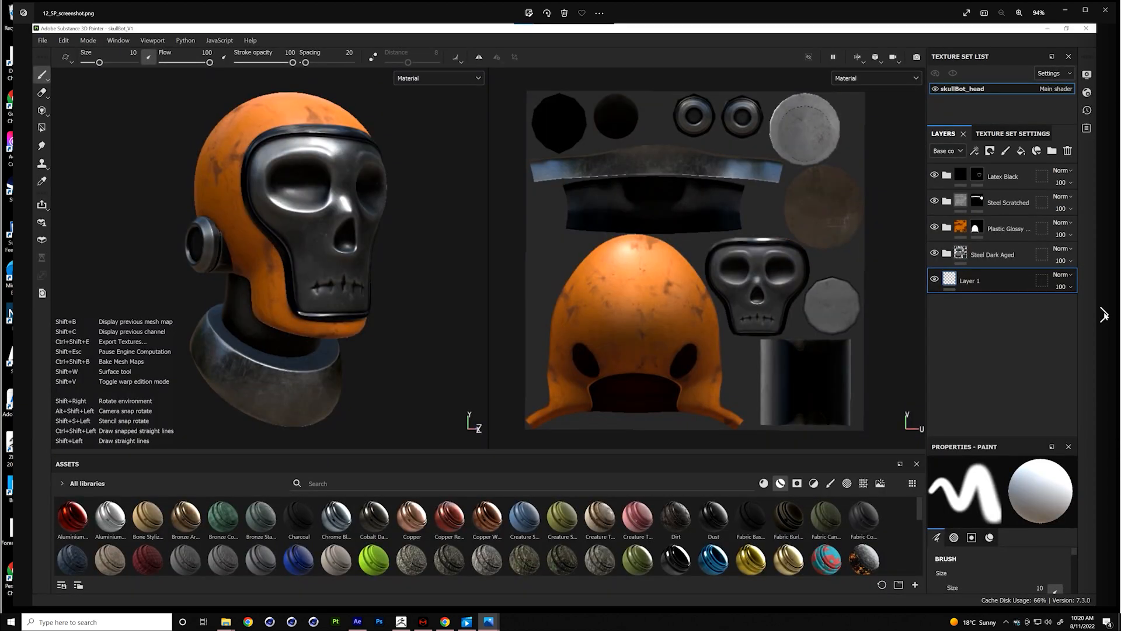
Step: Go through the textured skull head renders, the layered painting capture and on to the full skeleton body image
{"action": "left_click", "coordinate": [1103, 316]}
{"action": "left_click", "coordinate": [1103, 316]}
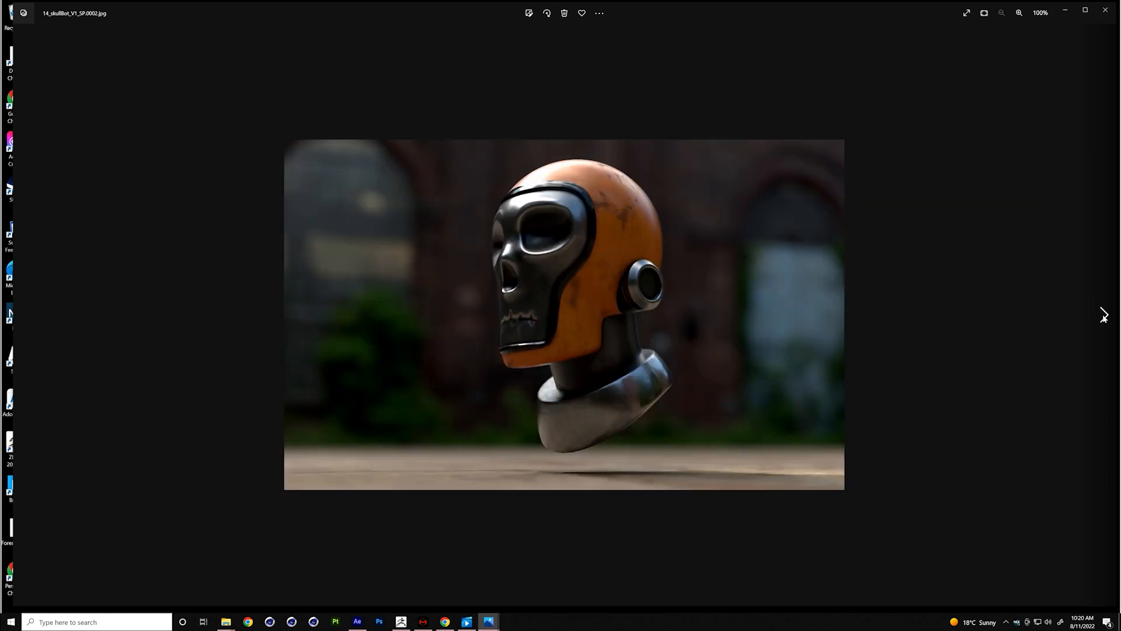
{"action": "left_click", "coordinate": [1103, 316]}
{"action": "left_click", "coordinate": [1102, 316]}
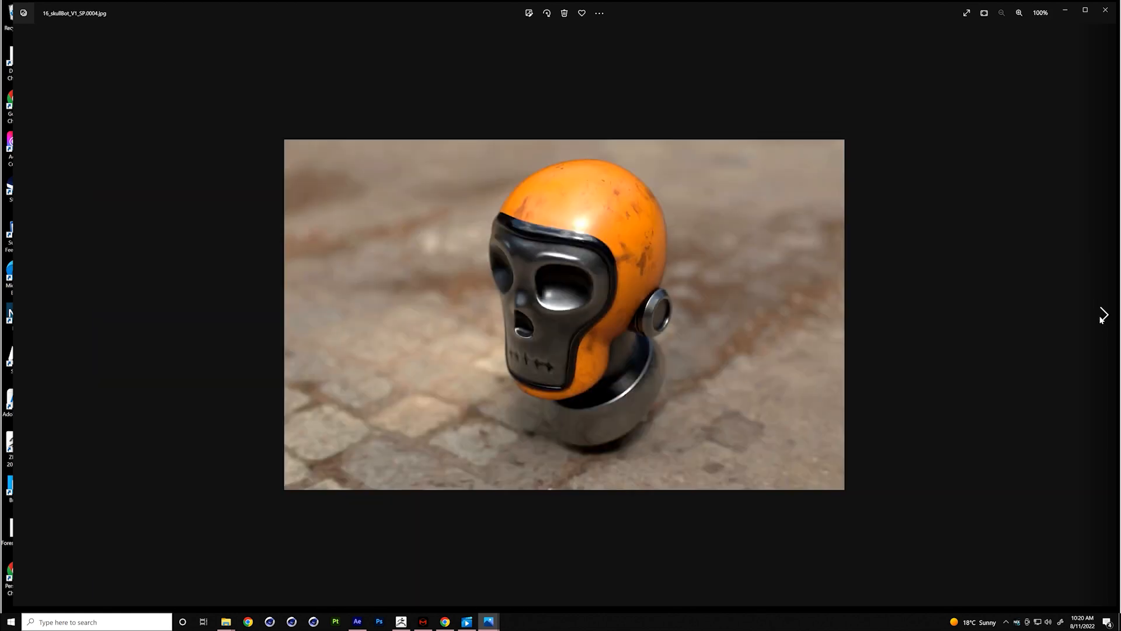
{"action": "left_click", "coordinate": [1103, 317]}
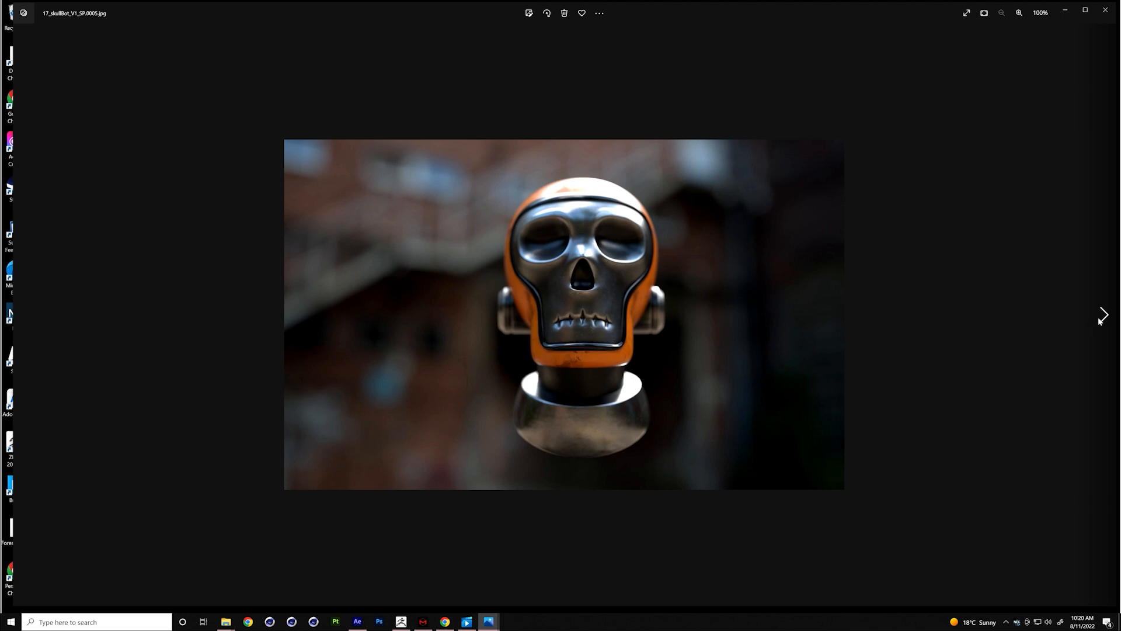
{"action": "left_click", "coordinate": [1102, 317]}
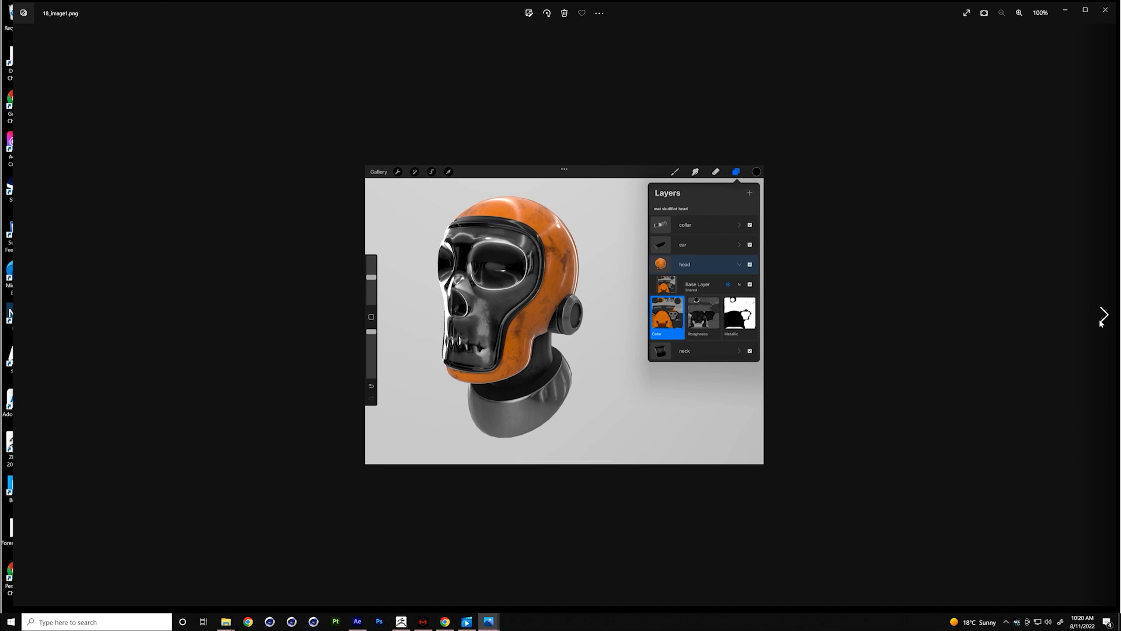
{"action": "left_click", "coordinate": [1102, 318]}
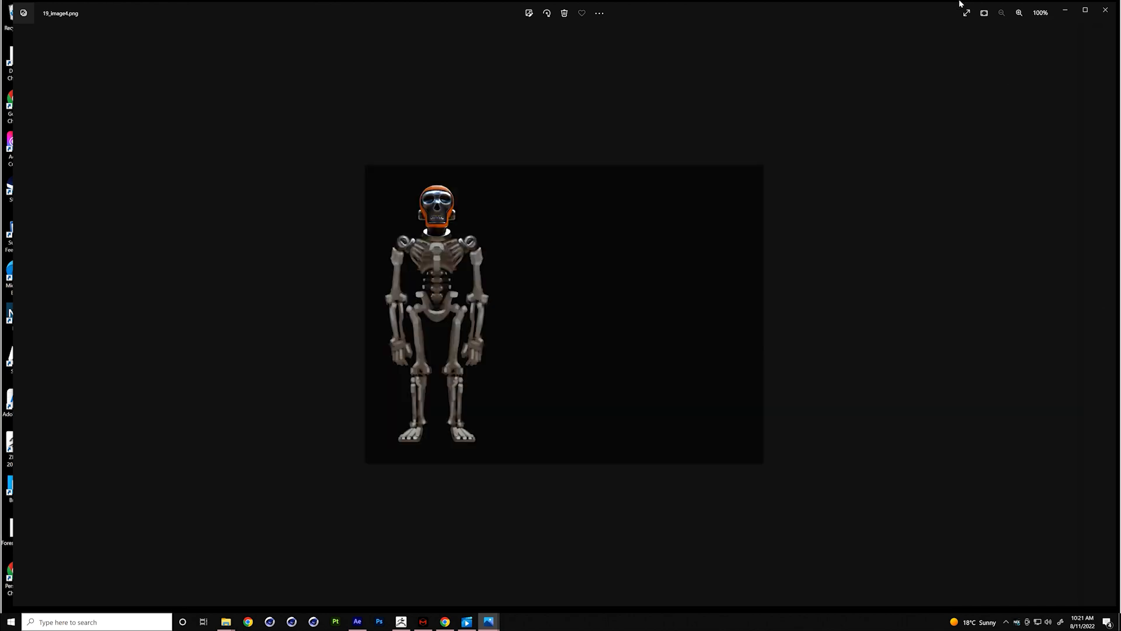
Step: Enlarge the full-body skeleton image to fit and advance through the orange-armor and black-frame paintings to the finished front view in 22_image7.png
{"action": "left_click", "coordinate": [984, 12]}
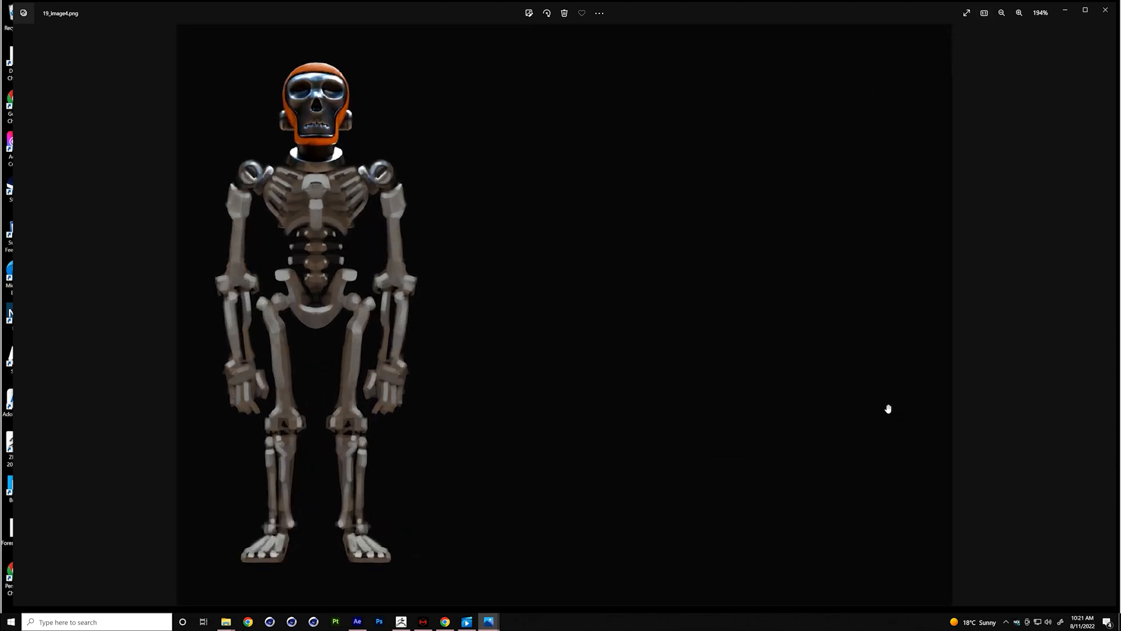
{"action": "mouse_move", "coordinate": [1084, 323]}
{"action": "left_click", "coordinate": [1103, 317]}
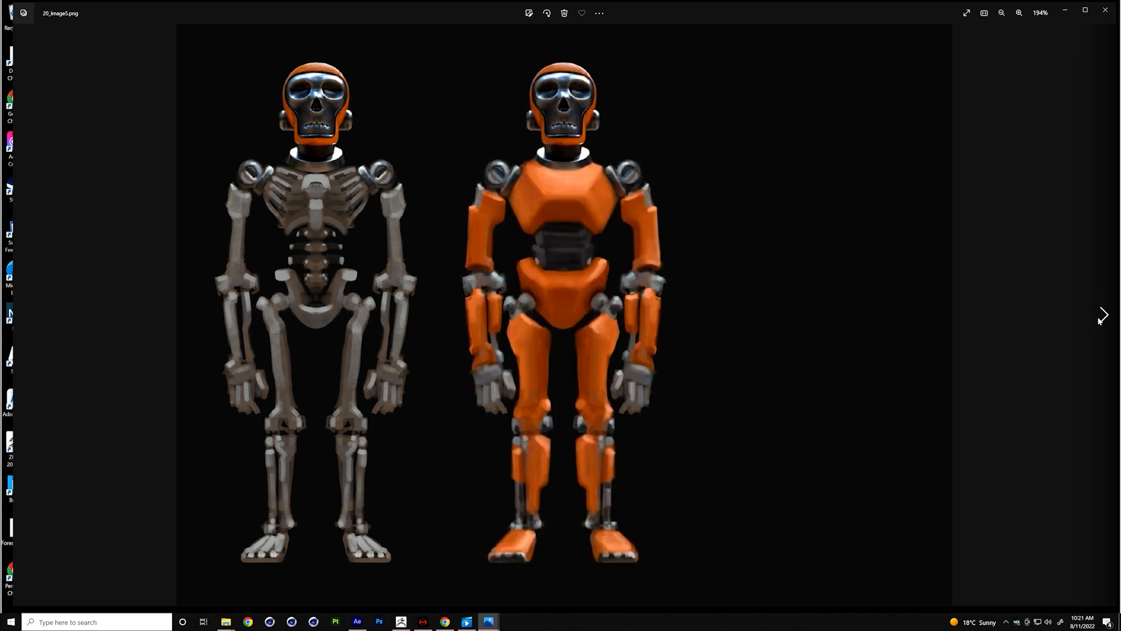
{"action": "left_click", "coordinate": [1100, 320]}
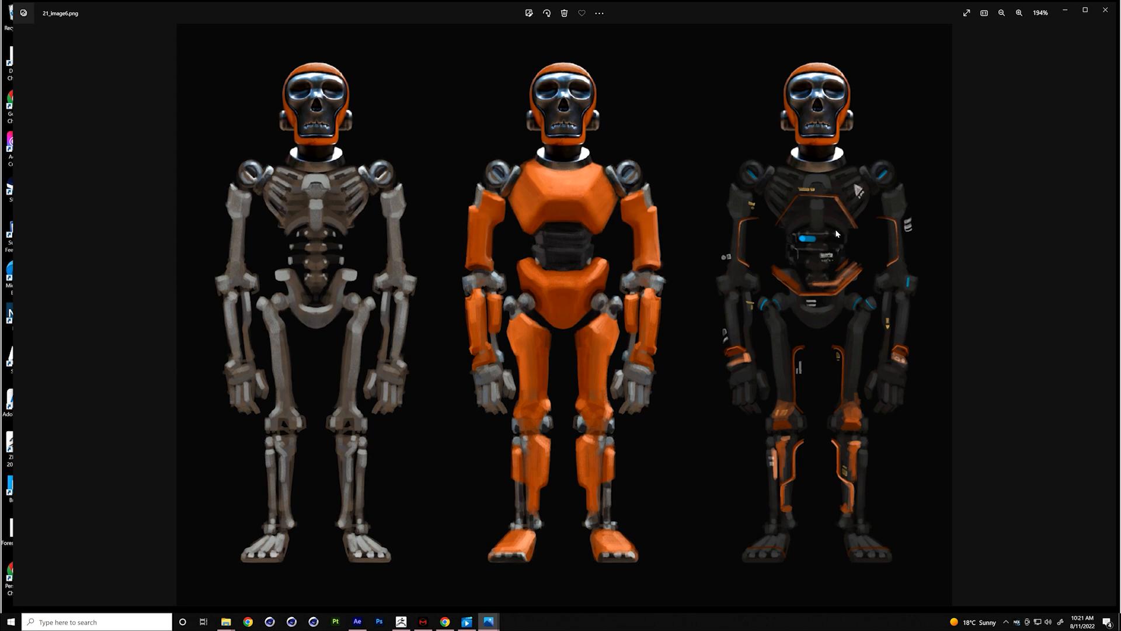
{"action": "left_click", "coordinate": [1103, 316]}
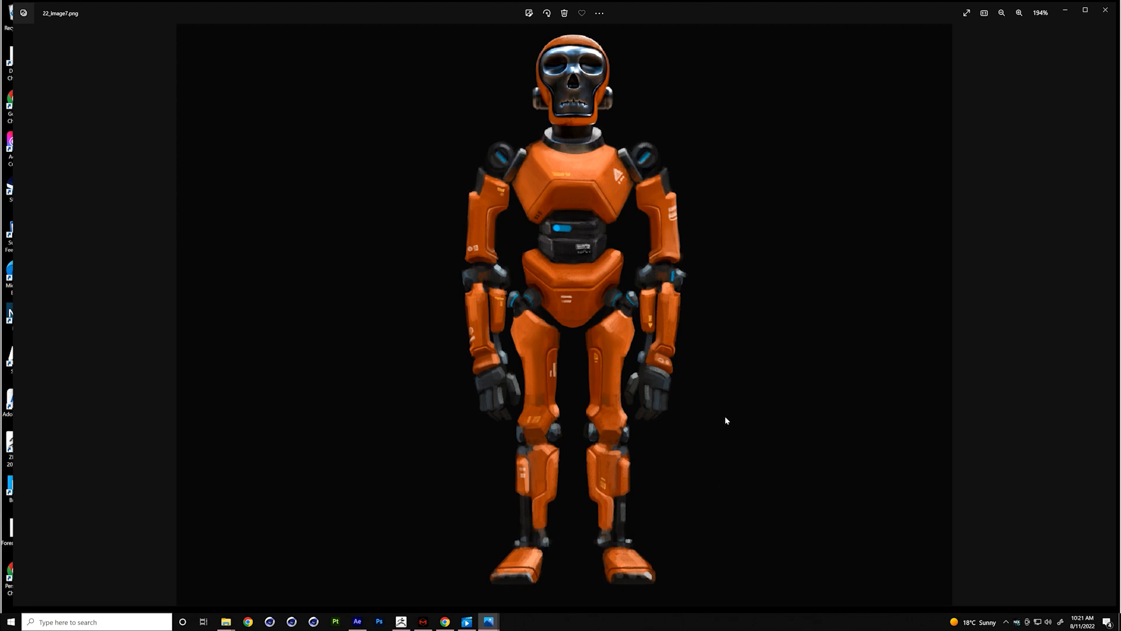
Step: Review the ZBrush screenshot of the full-body robot blockout and the three full-body renders seen from different angles
{"action": "left_click", "coordinate": [1102, 316]}
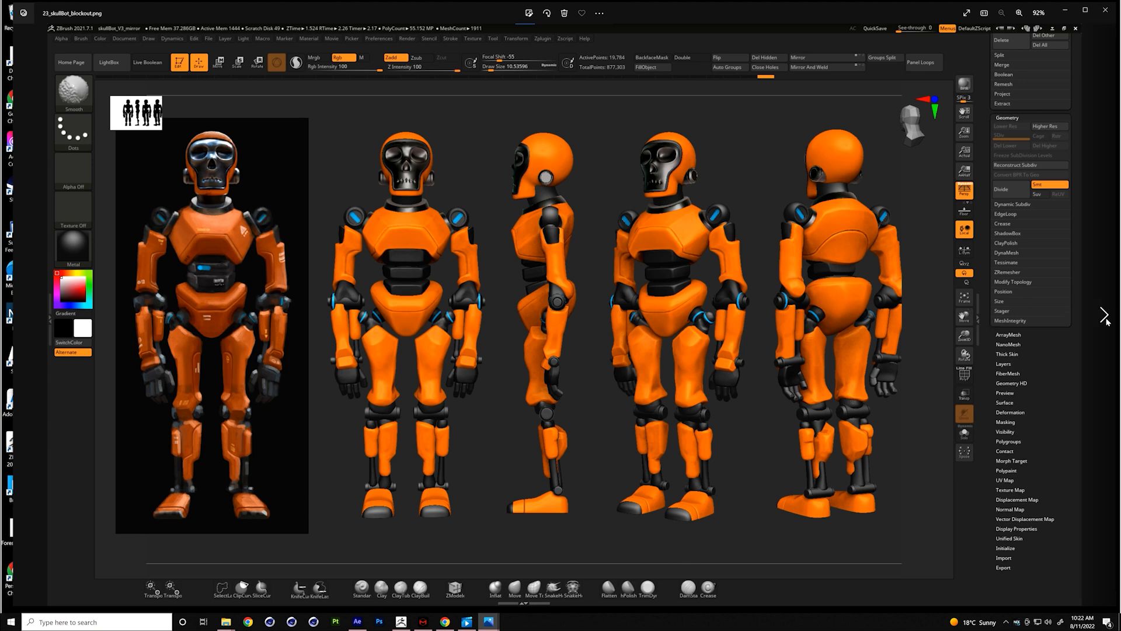
{"action": "left_click", "coordinate": [1105, 315]}
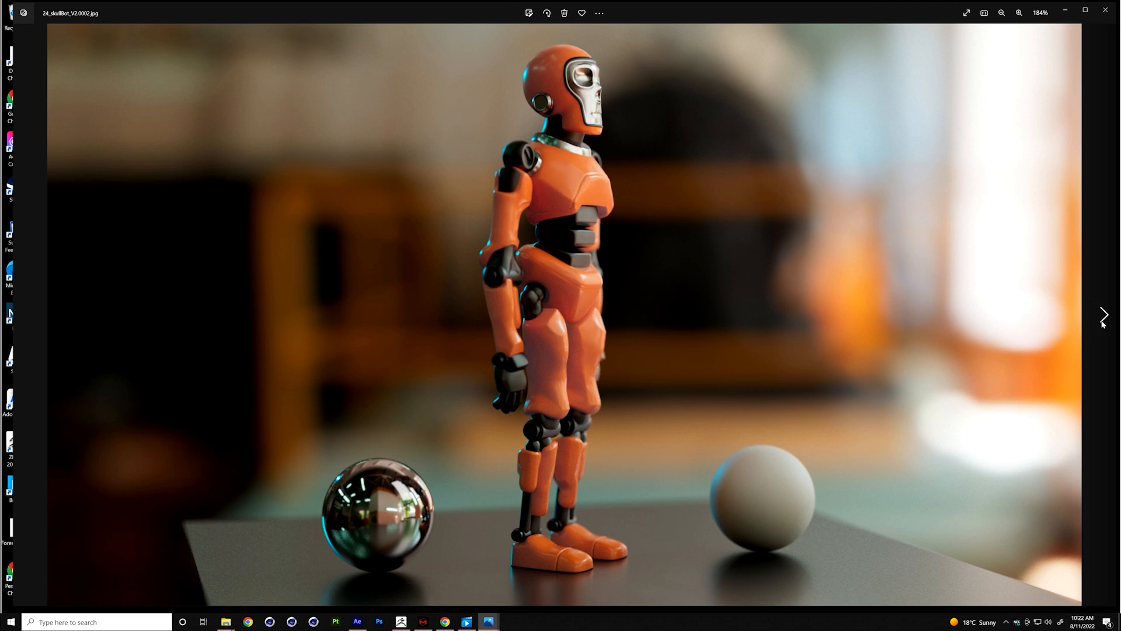
{"action": "left_click", "coordinate": [1105, 317]}
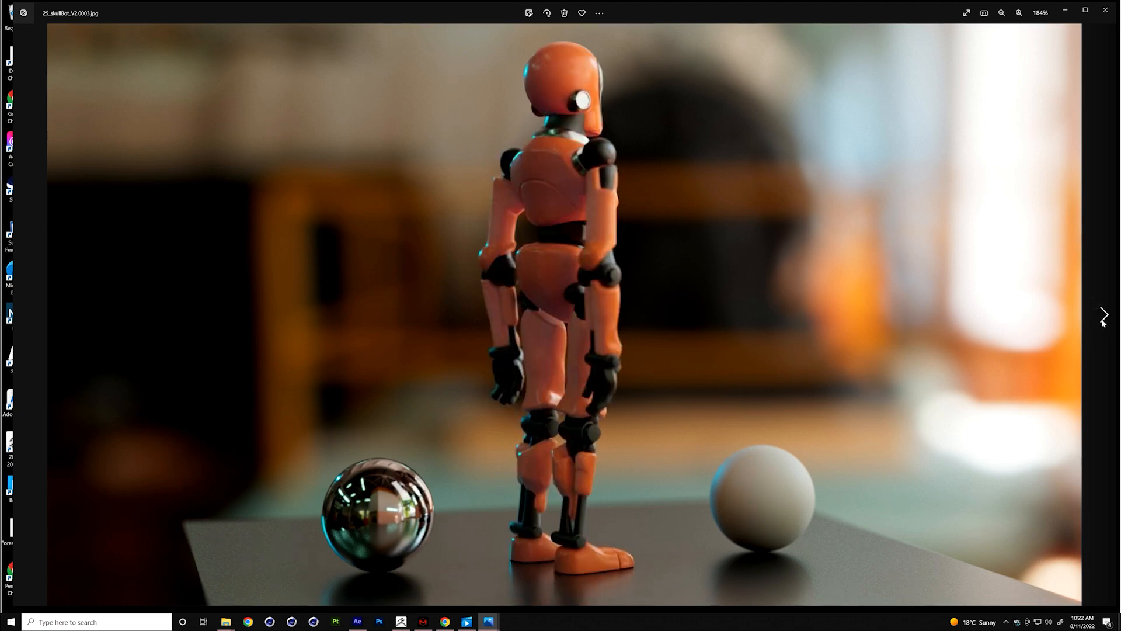
{"action": "left_click", "coordinate": [1102, 322]}
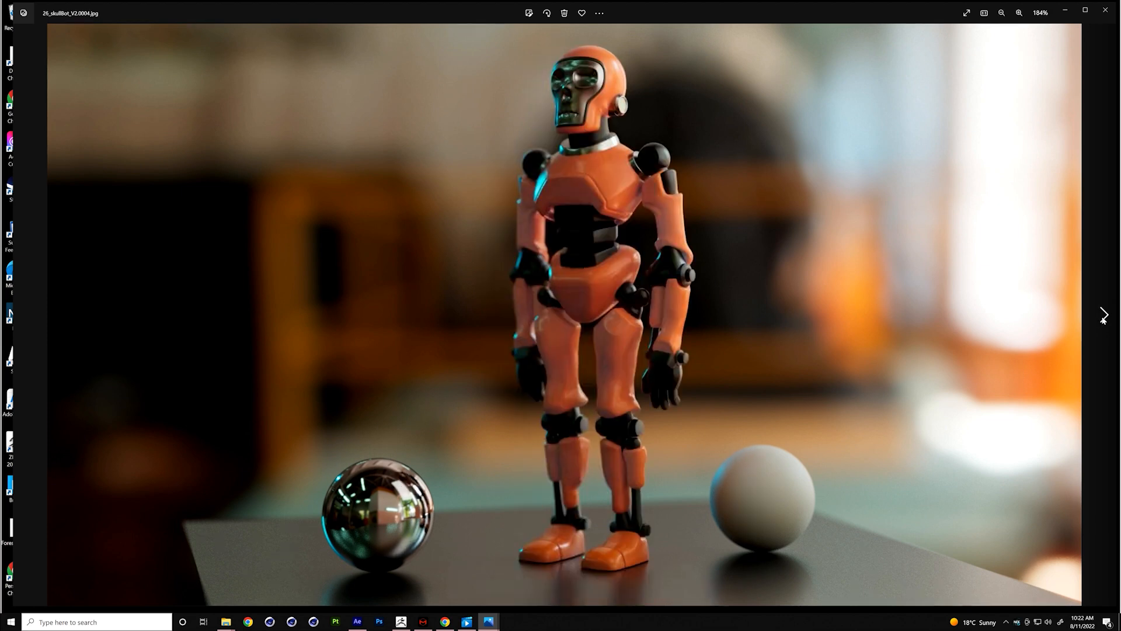
Step: Show the Lychee Slicer screenshots of the supported robot and busts, and the photos of the print still on its supports
{"action": "left_click", "coordinate": [1104, 319]}
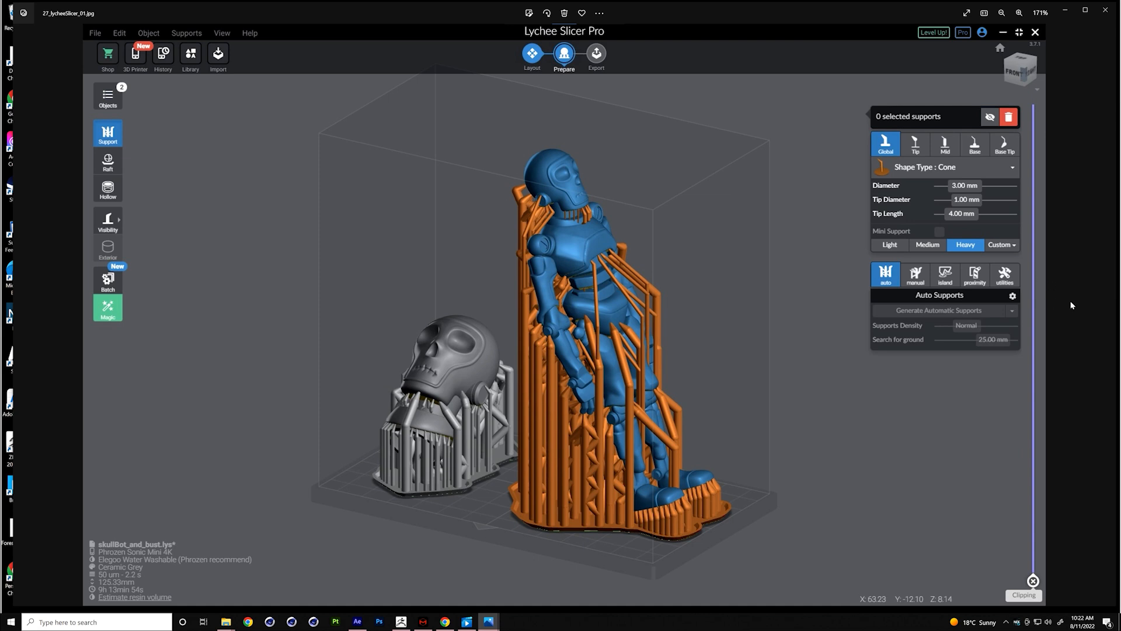
{"action": "left_click", "coordinate": [1103, 315]}
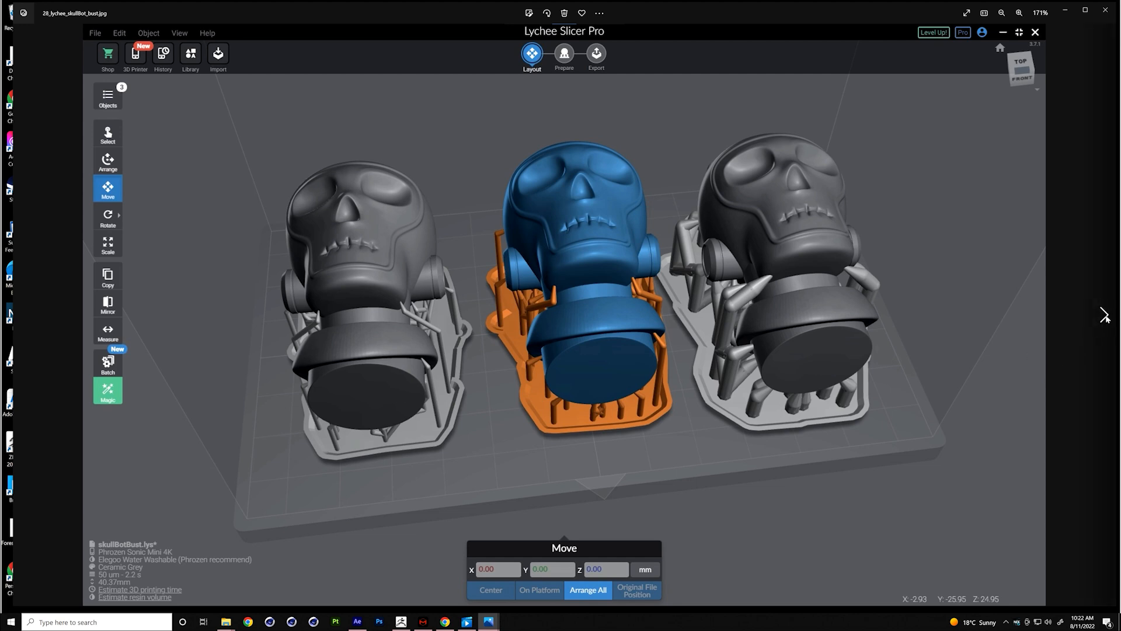
{"action": "left_click", "coordinate": [1105, 318]}
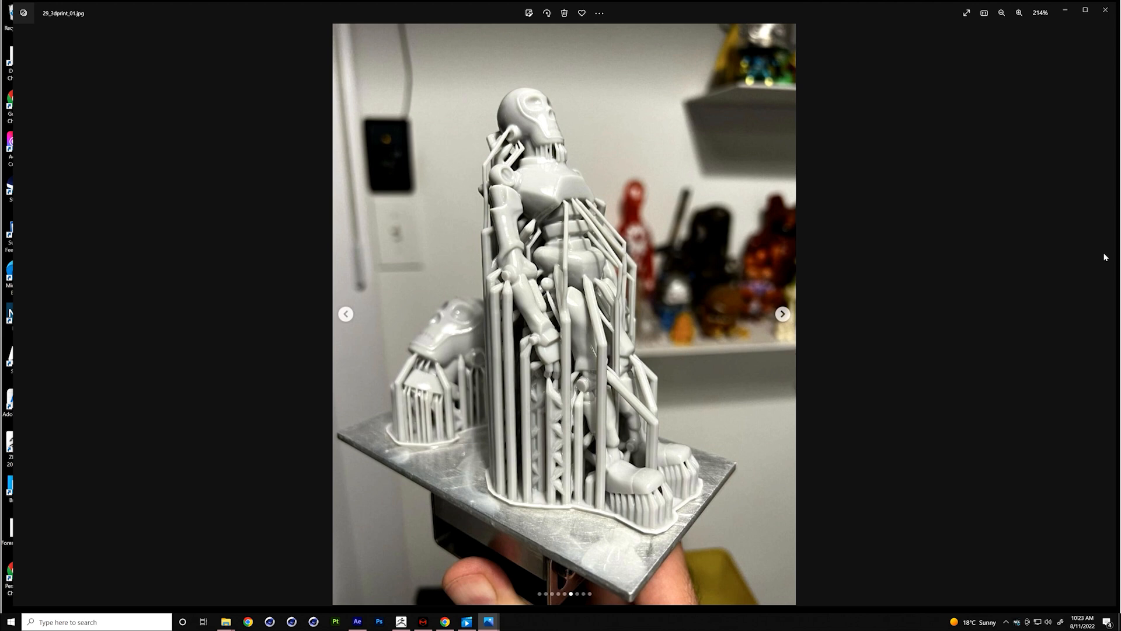
{"action": "left_click", "coordinate": [1103, 316]}
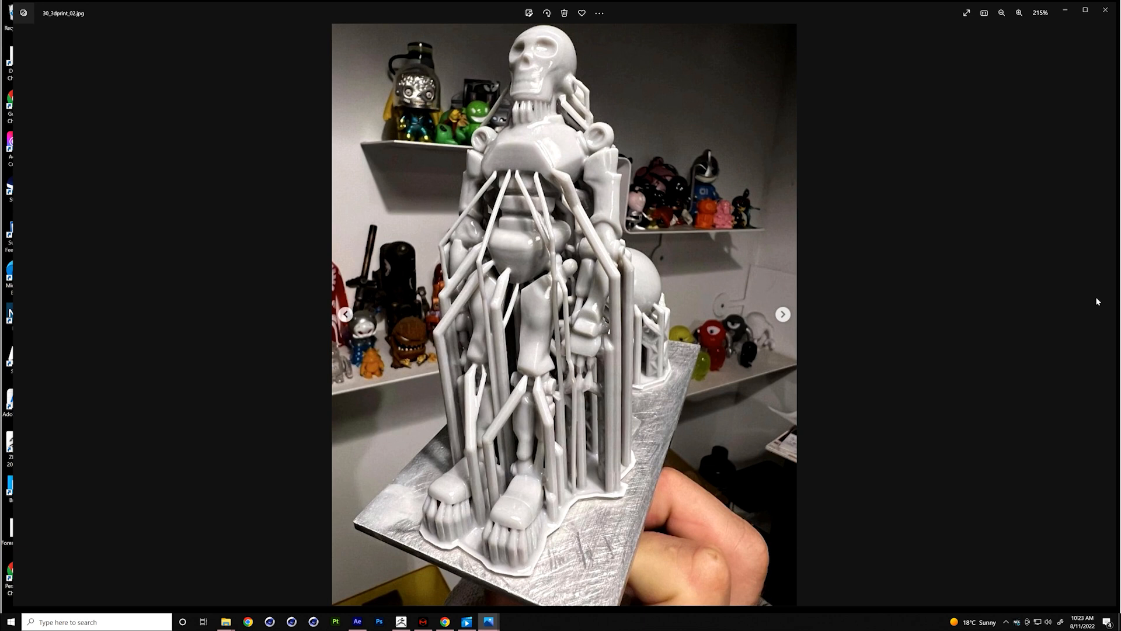
Step: Go through the photos of the cleaned robot and bust prints, including comparisons with other toys, and close the image viewer
{"action": "left_click", "coordinate": [1102, 314]}
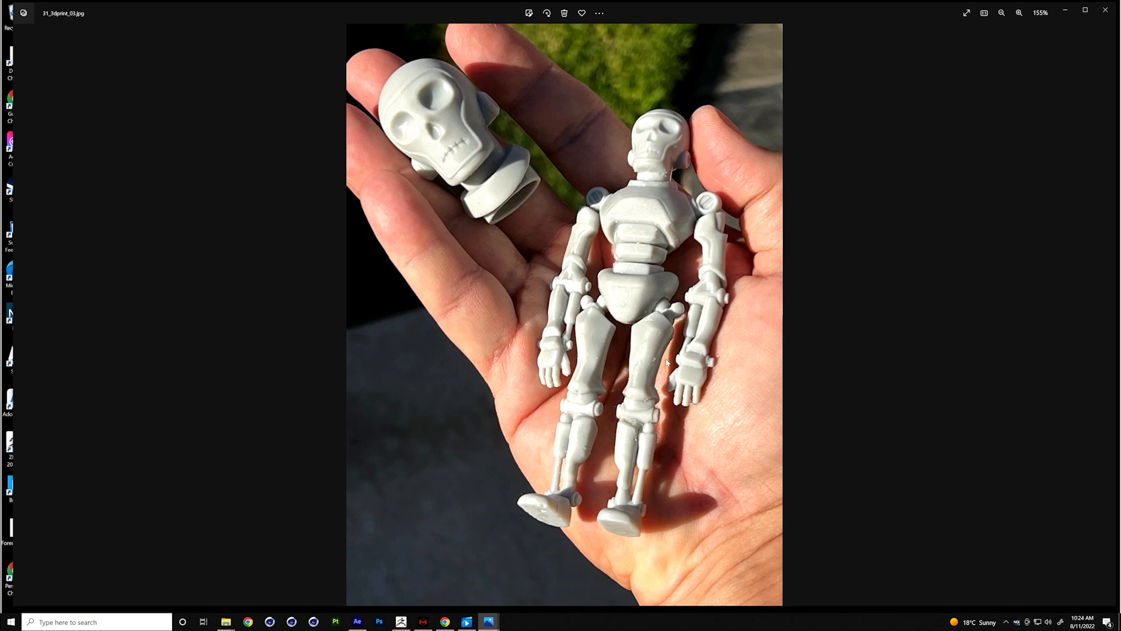
{"action": "left_click", "coordinate": [1098, 329]}
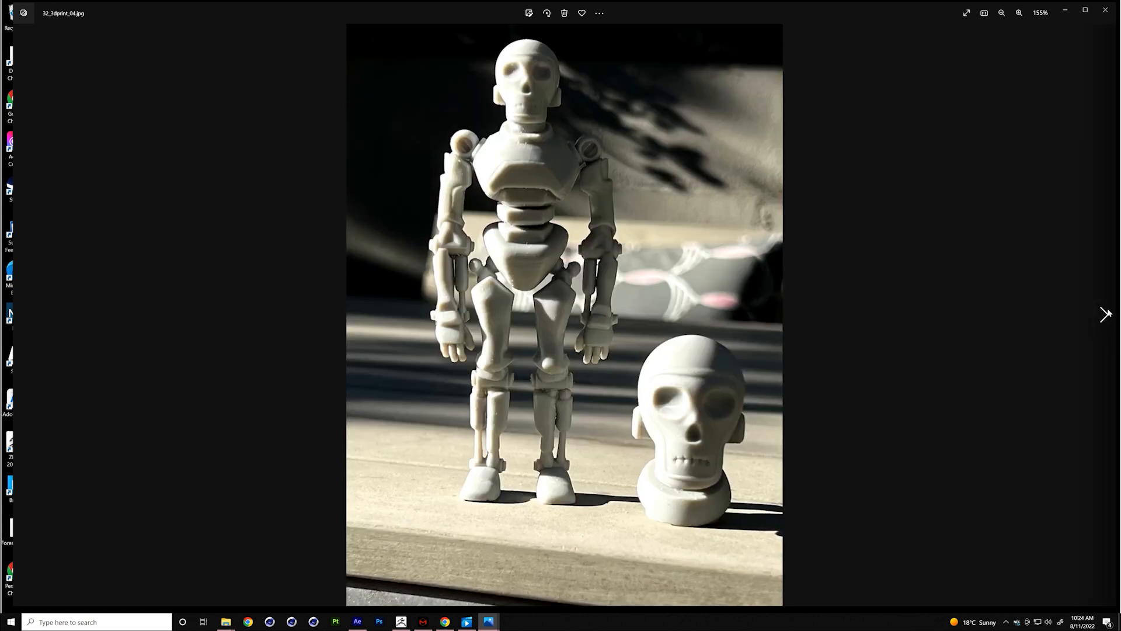
{"action": "left_click", "coordinate": [1106, 315]}
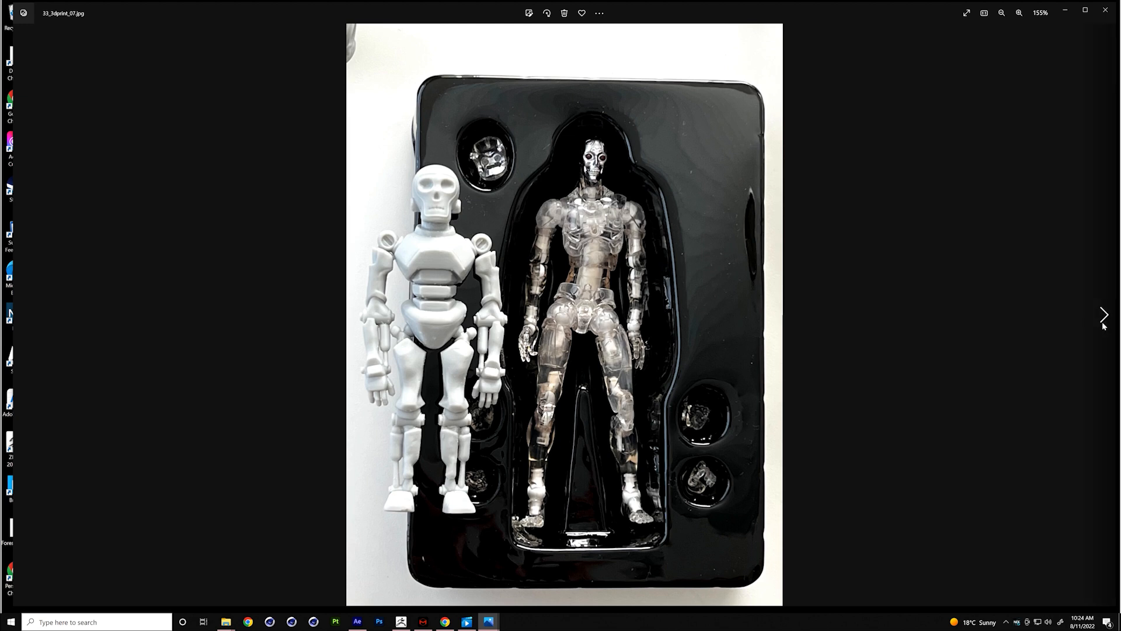
{"action": "left_click", "coordinate": [1105, 316]}
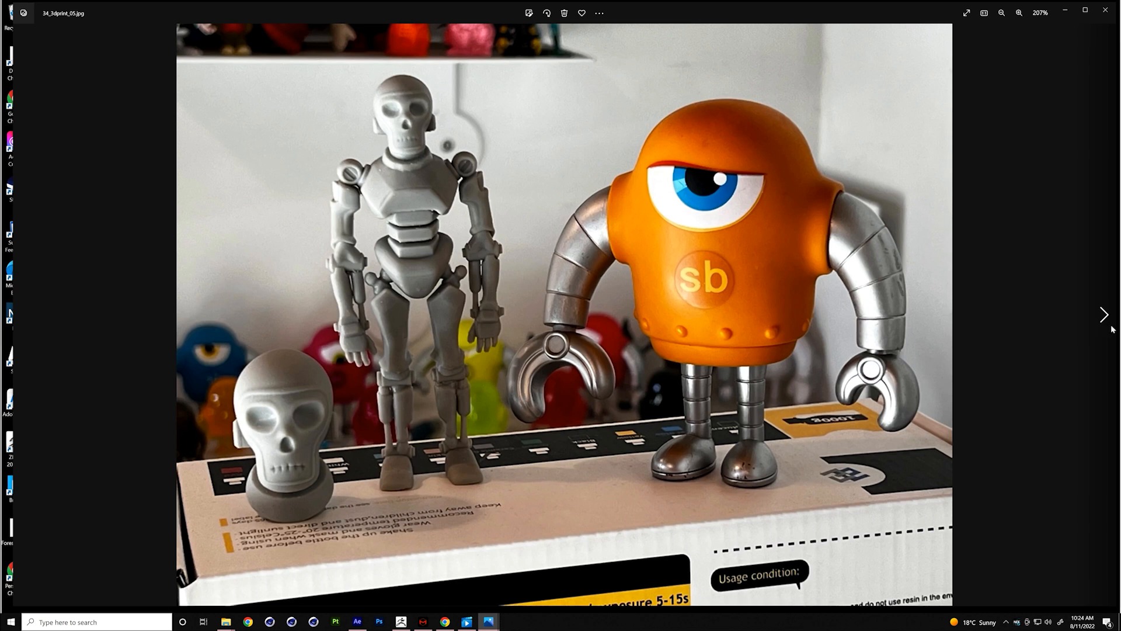
{"action": "left_click", "coordinate": [1106, 317]}
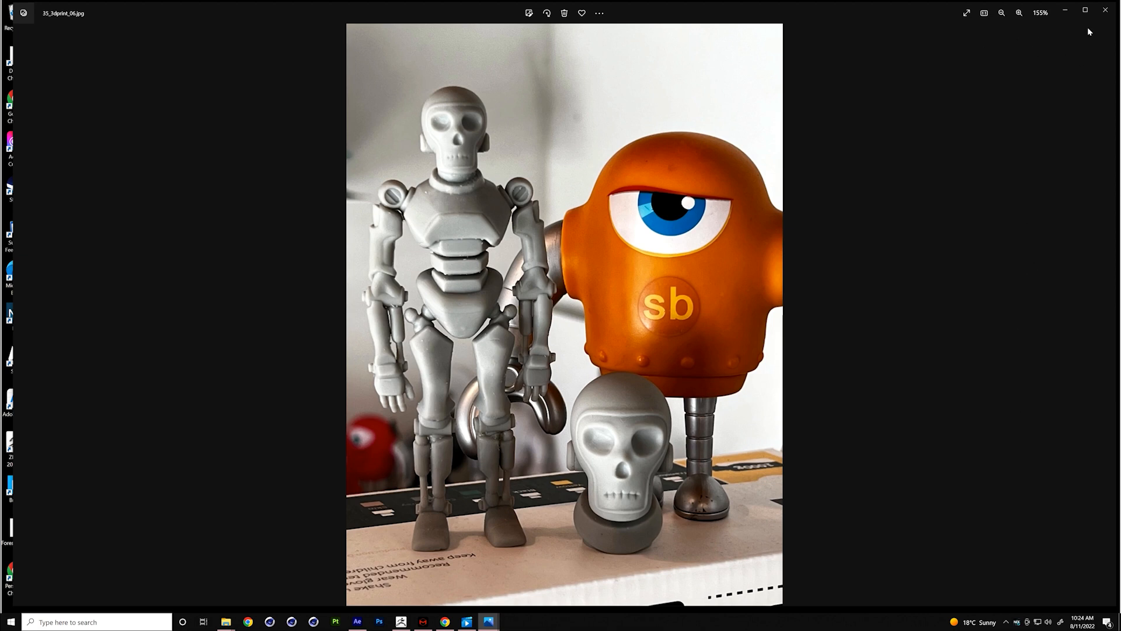
{"action": "left_click", "coordinate": [1106, 10]}
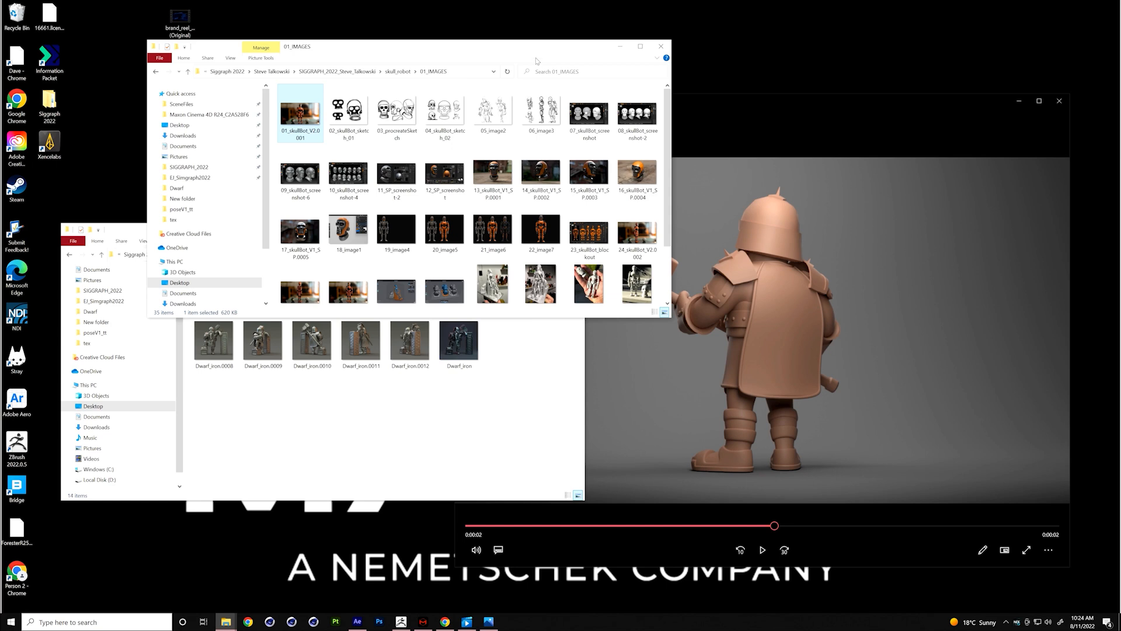
Step: Uncover the dwarf redshift folder, open the Dwarf_alluminum.jpg render and enlarge it to fit the viewer
{"action": "left_click_drag", "start_coordinate": [576, 58], "coordinate": [865, 83]}
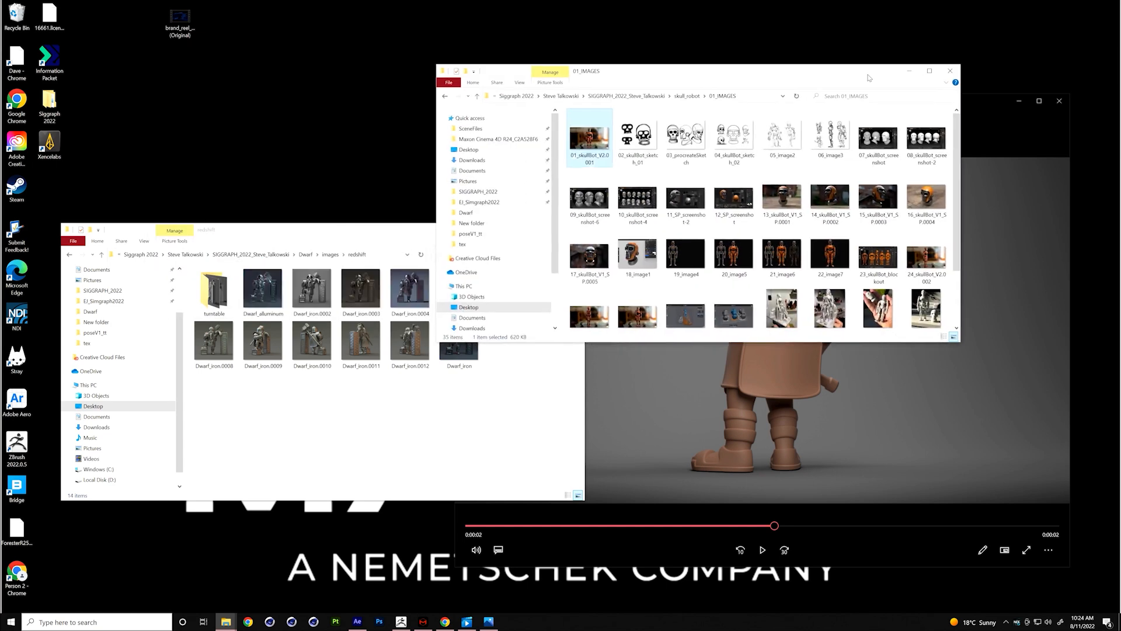
{"action": "double_click", "coordinate": [261, 285]}
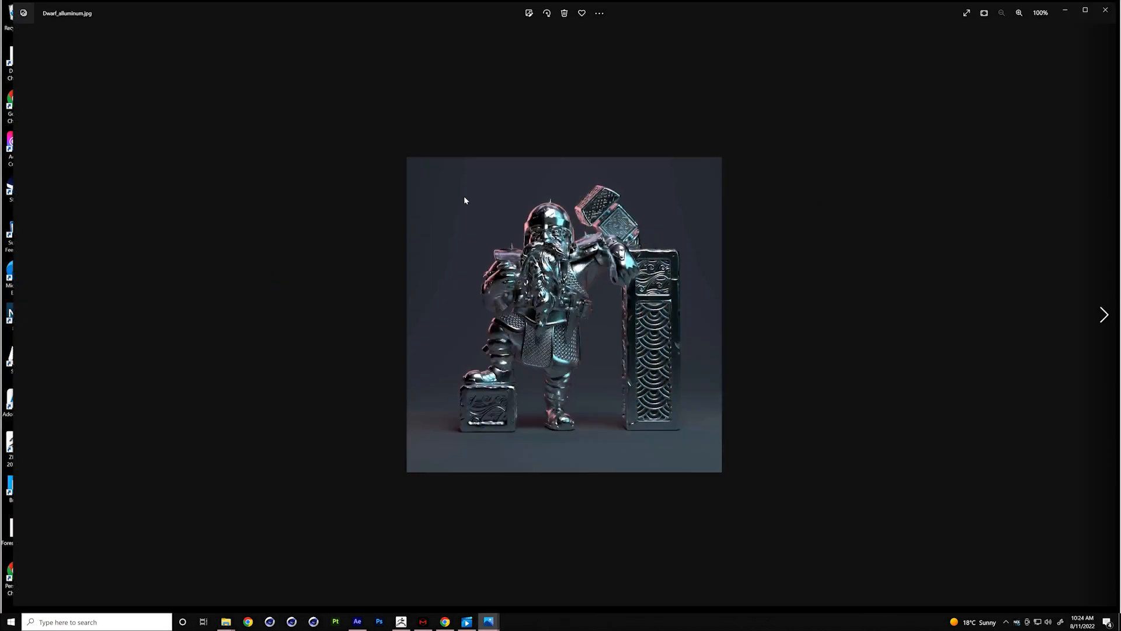
{"action": "left_click", "coordinate": [984, 13]}
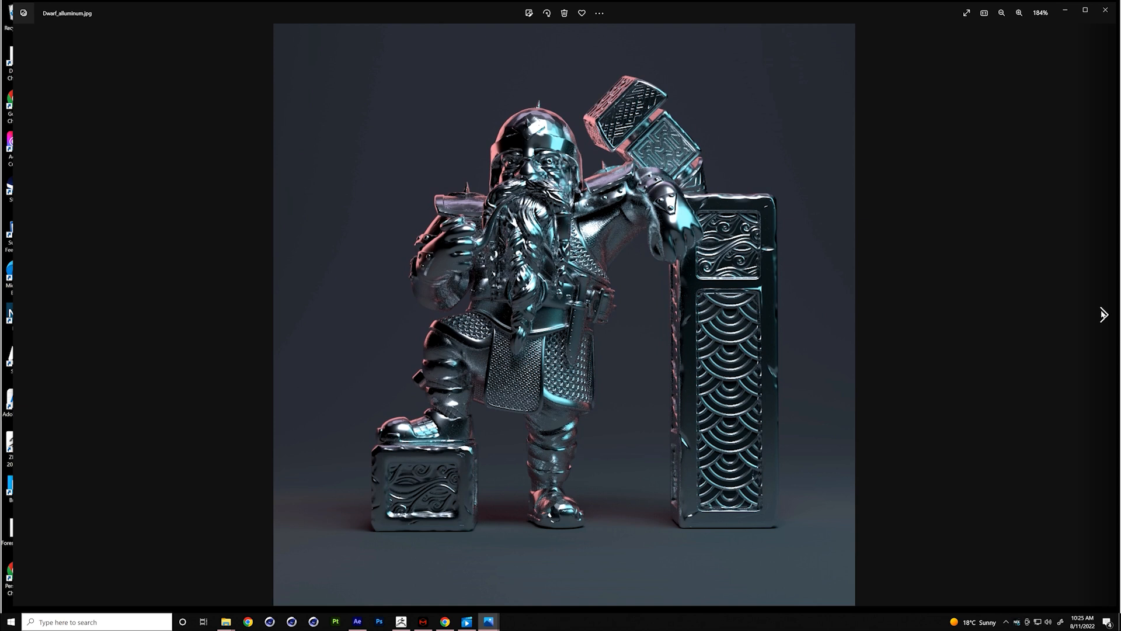
Step: Advance through the dwarf's metal renders from Dwarf_iron.0002.jpg to Dwarf_iron.0006.jpg, enlarging each one to fit
{"action": "left_click", "coordinate": [1103, 314]}
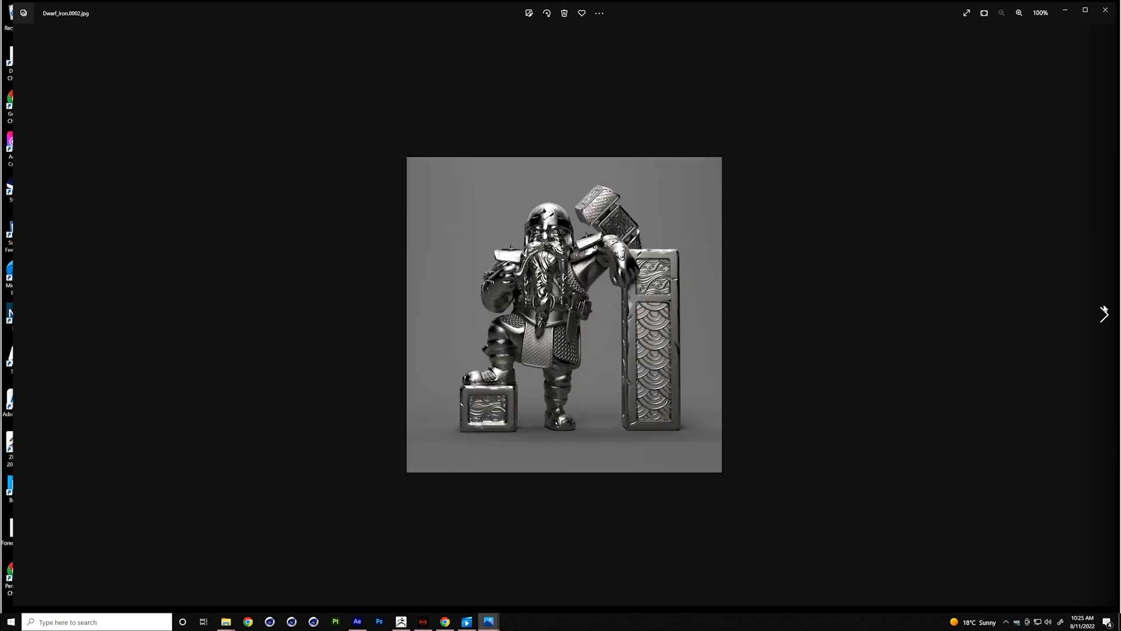
{"action": "left_click", "coordinate": [985, 13]}
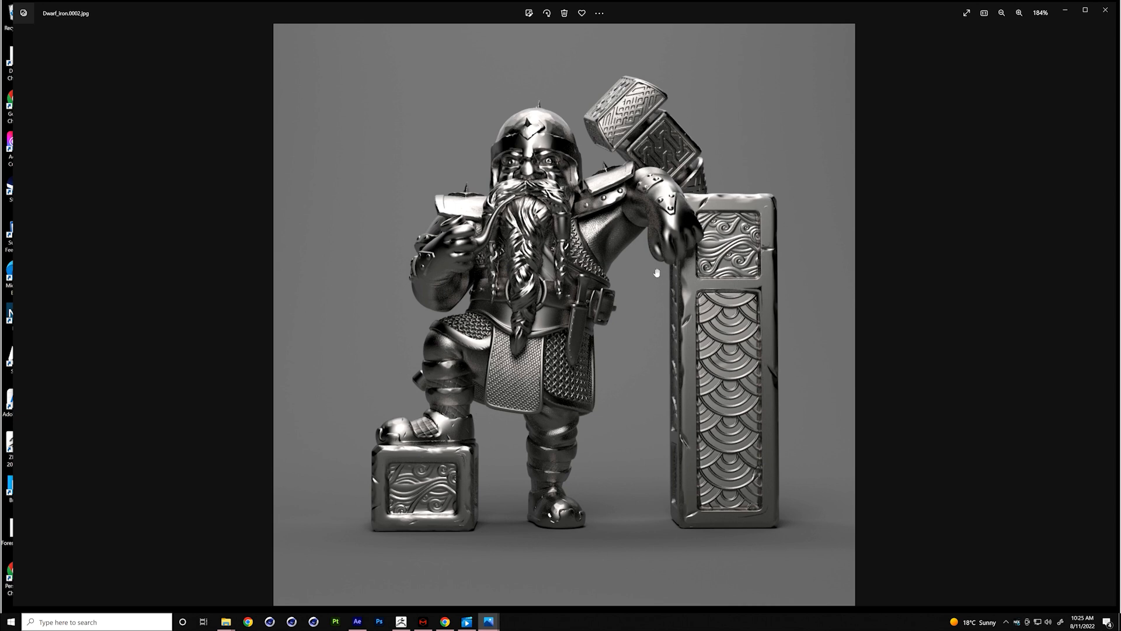
{"action": "left_click", "coordinate": [1104, 314]}
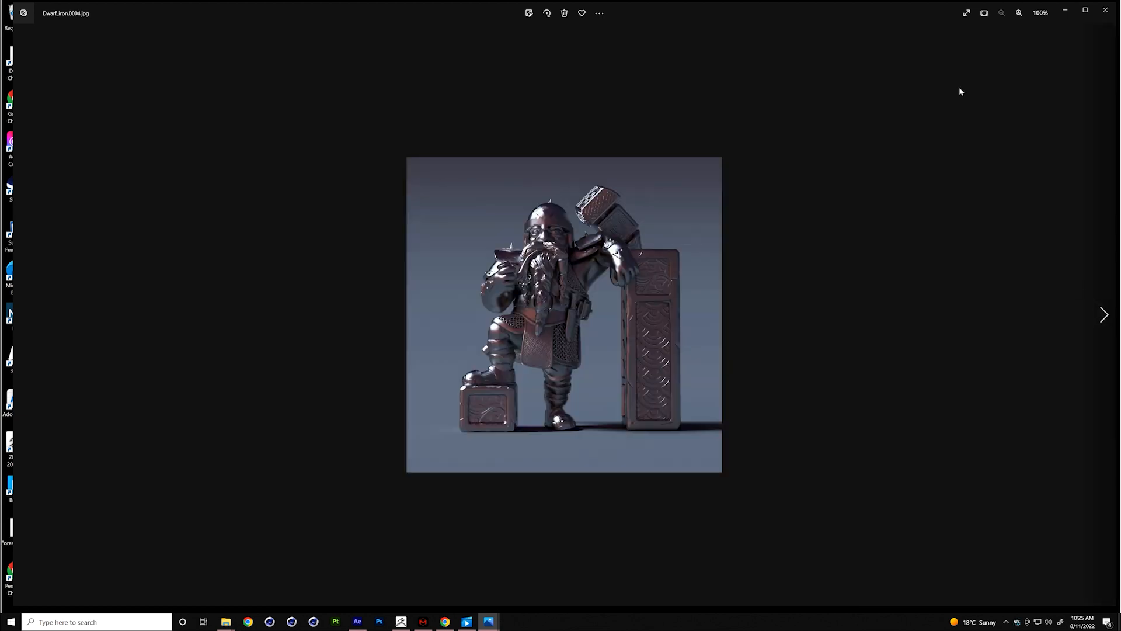
{"action": "left_click", "coordinate": [984, 12]}
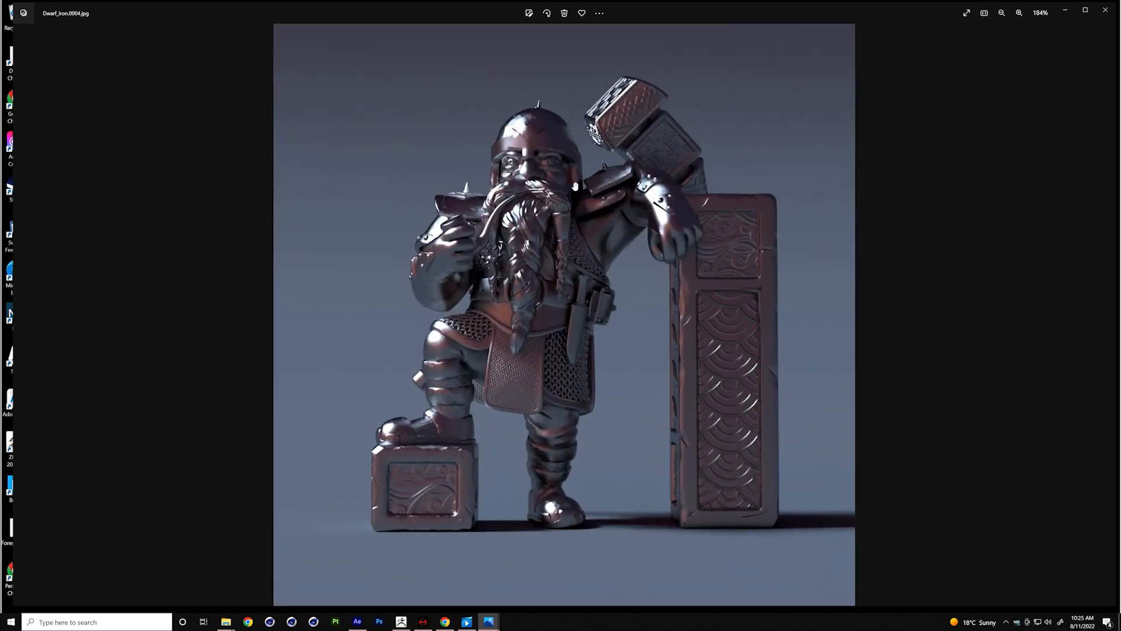
{"action": "left_click", "coordinate": [1105, 316]}
{"action": "left_click", "coordinate": [984, 13]}
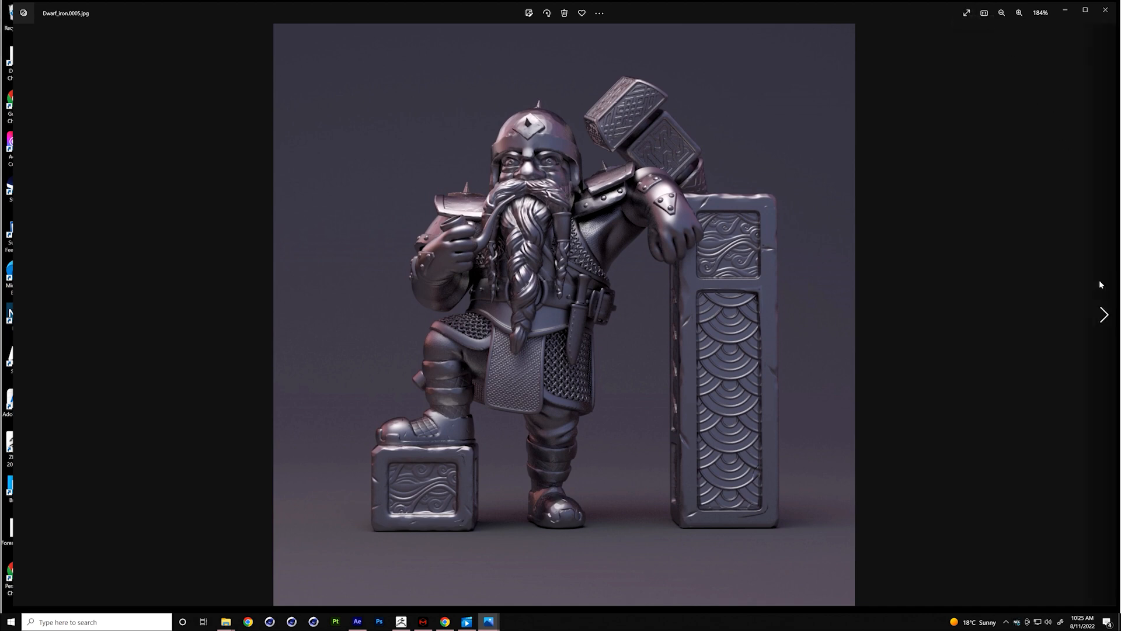
{"action": "left_click", "coordinate": [1104, 314]}
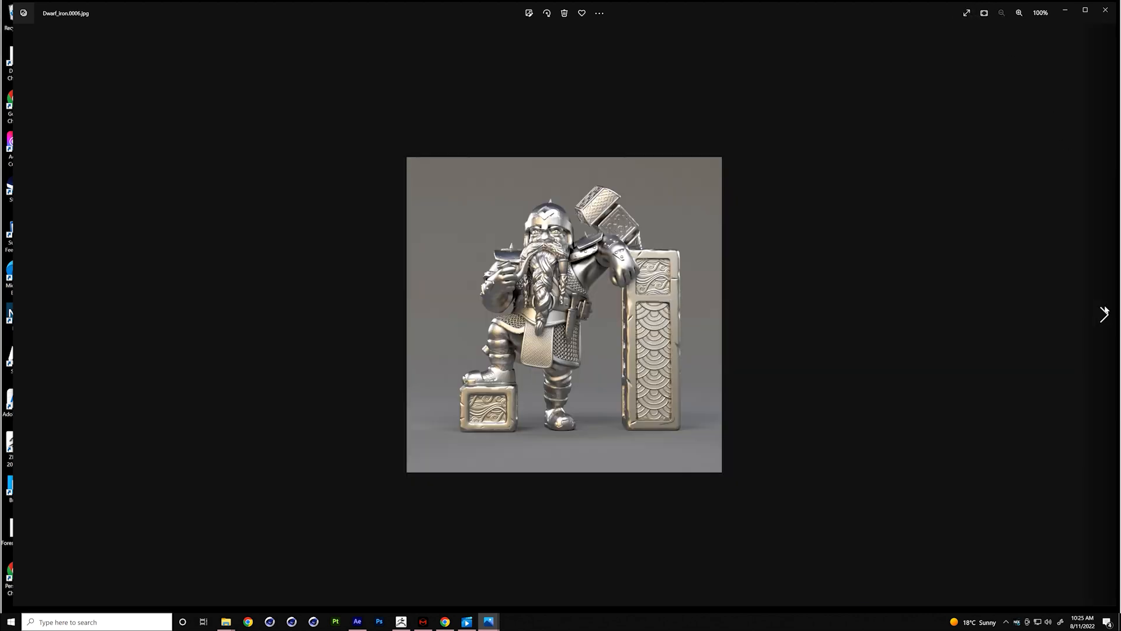
{"action": "left_click", "coordinate": [984, 13]}
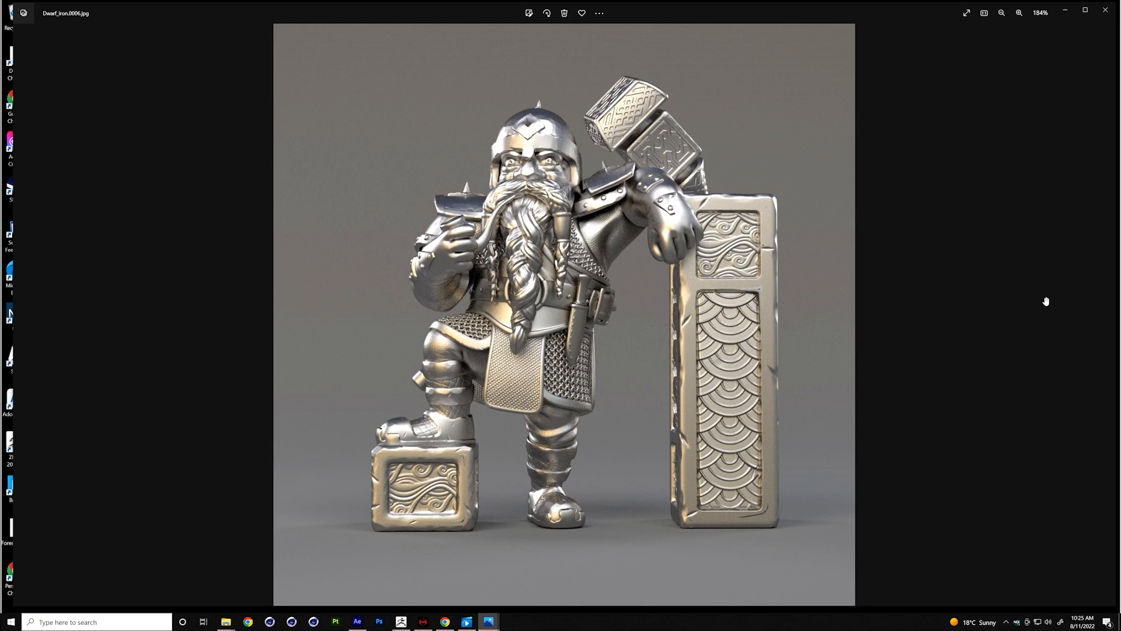
Step: Browse the remaining dwarf renders from Dwarf_iron.0007.jpg through to Dwarf_iron.jpg and close the image viewer
{"action": "left_click", "coordinate": [1104, 315]}
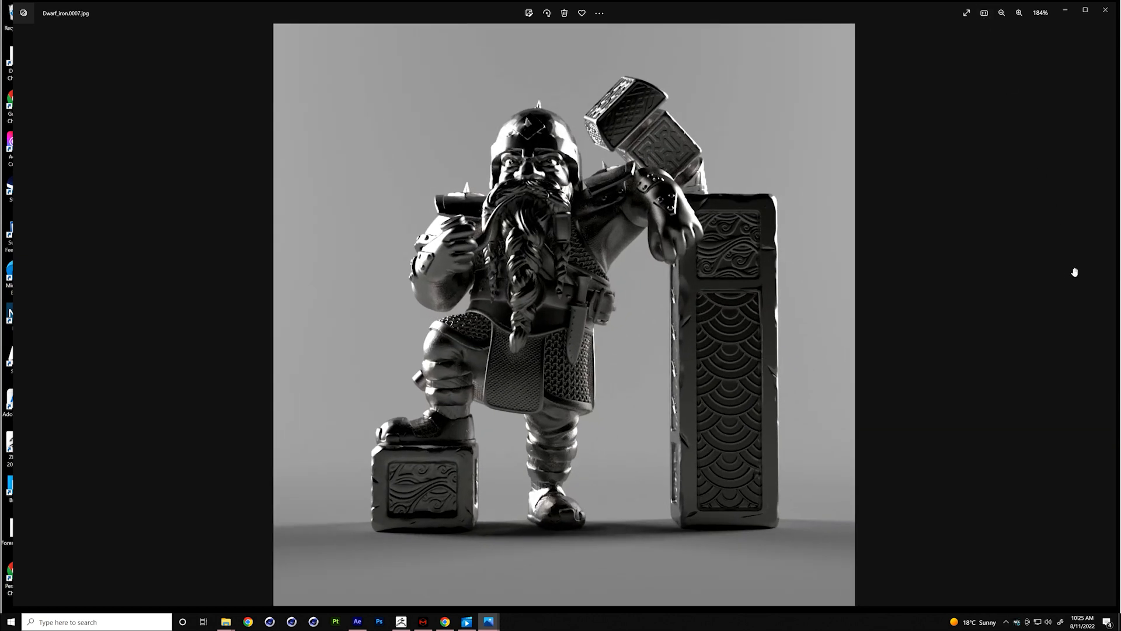
{"action": "left_click", "coordinate": [1104, 316]}
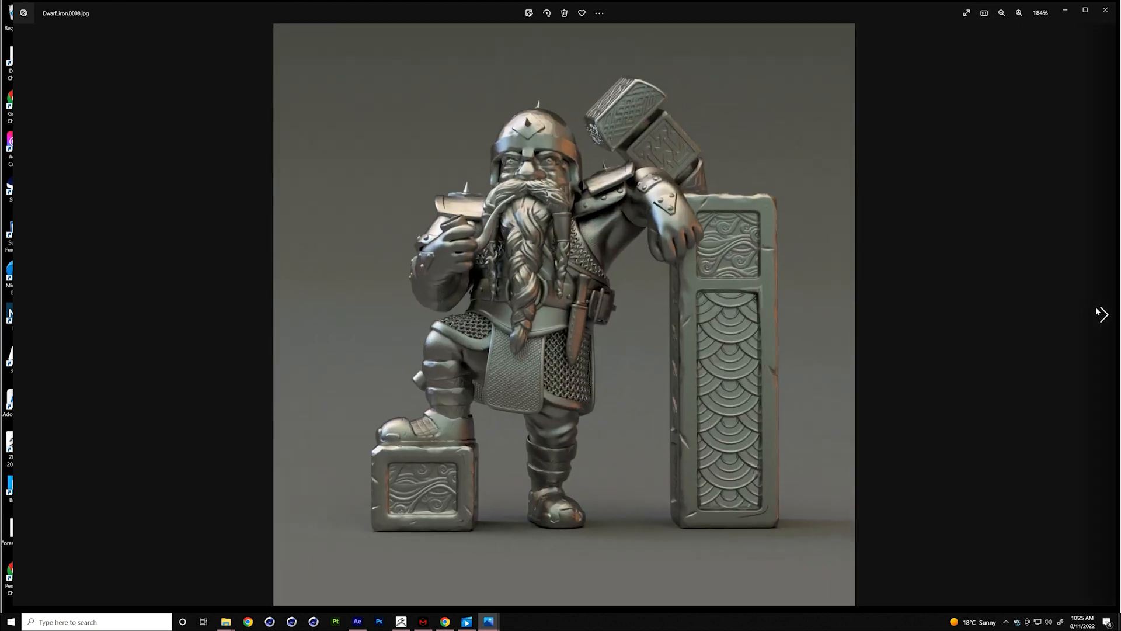
{"action": "left_click", "coordinate": [1104, 315]}
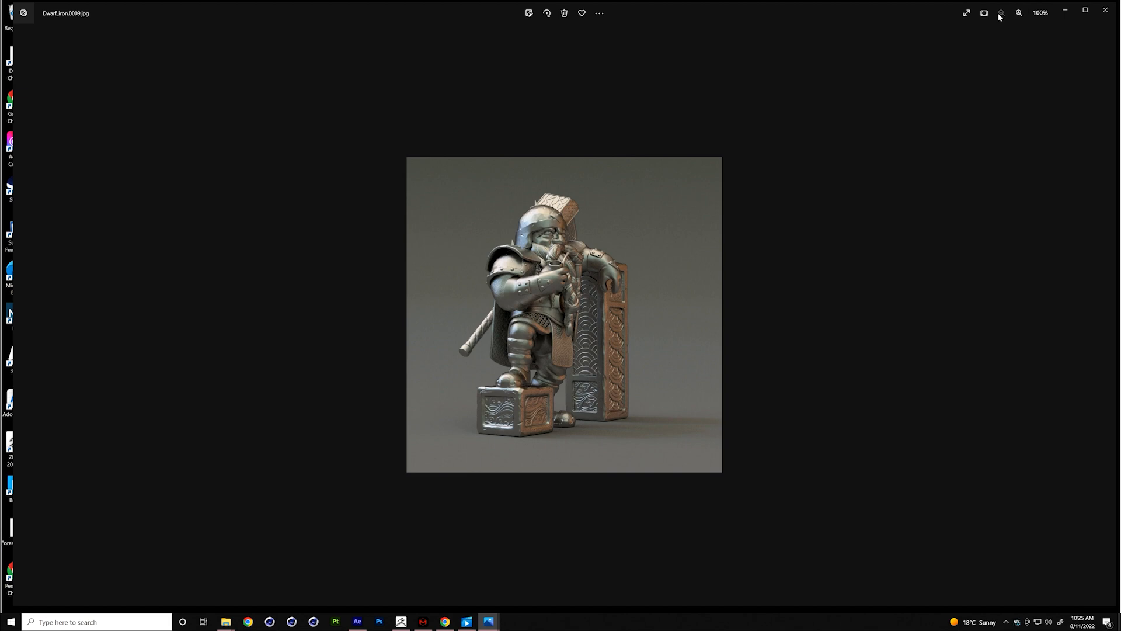
{"action": "left_click", "coordinate": [1104, 315]}
{"action": "left_click", "coordinate": [1104, 315]}
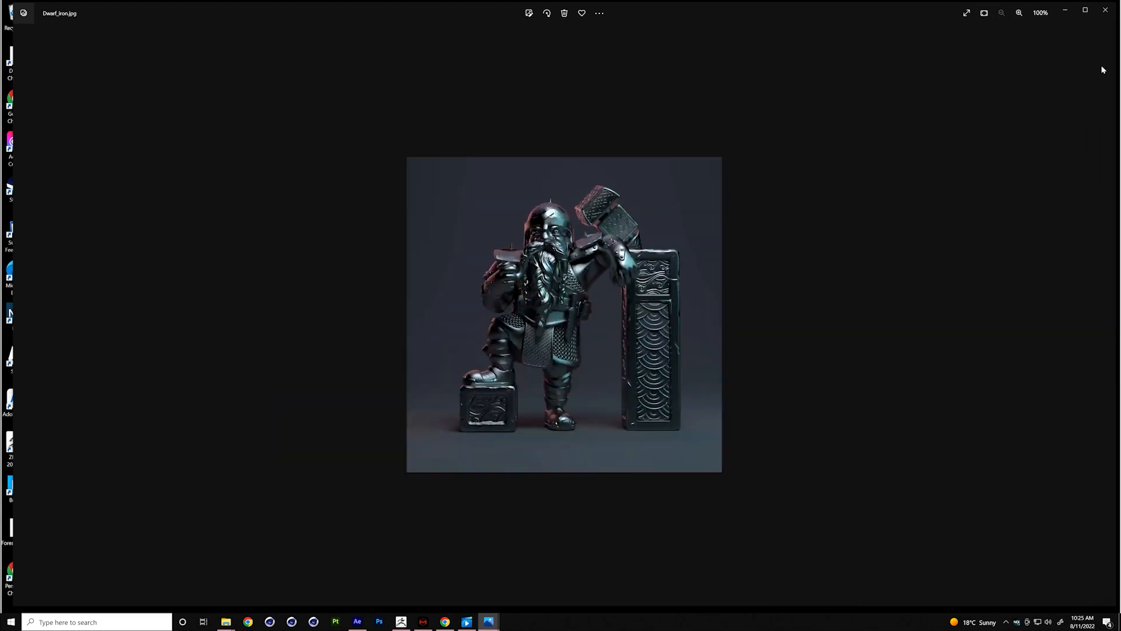
{"action": "left_click", "coordinate": [1106, 11]}
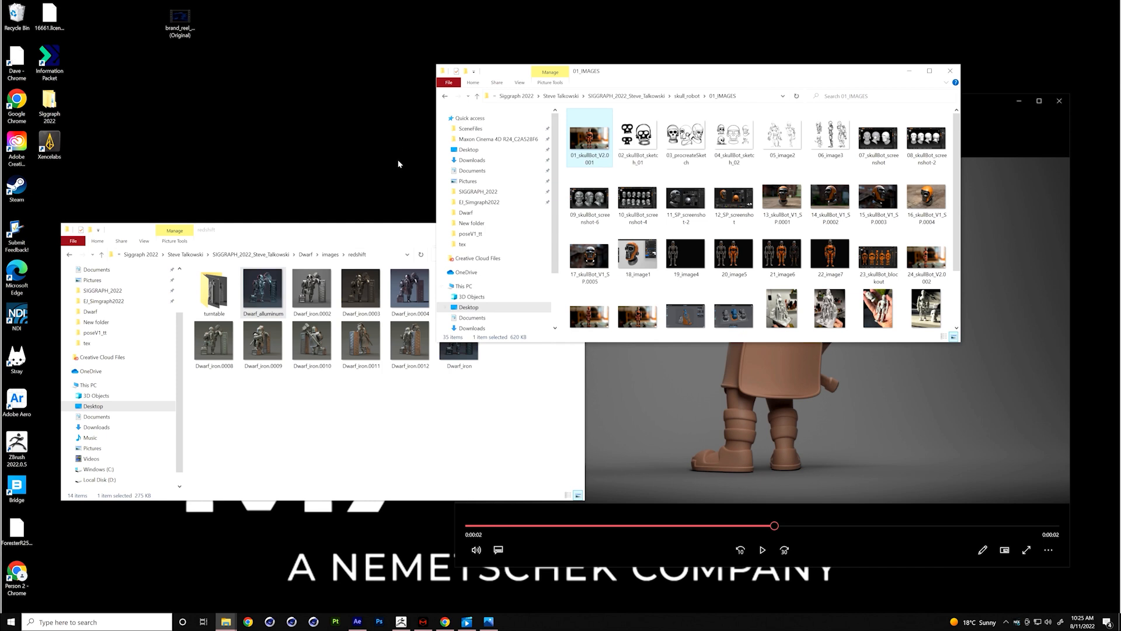
Step: Move the dwarf render folder window clear, switch to ZBrush and inspect the full-body skull robot model up close
{"action": "left_click_drag", "start_coordinate": [383, 236], "coordinate": [457, 154]}
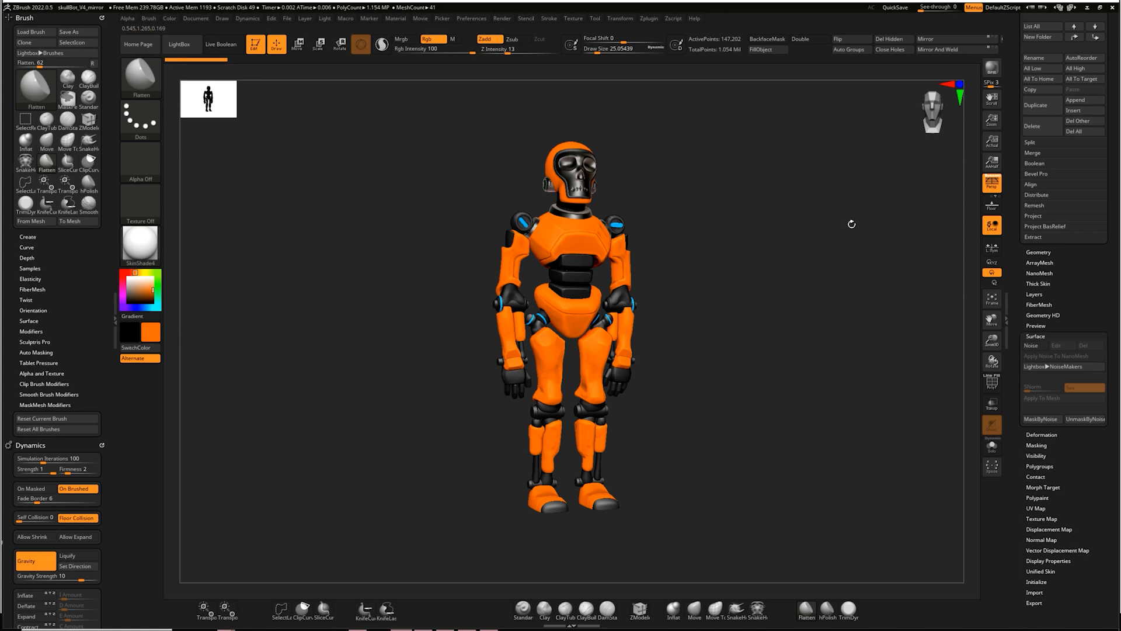
{"action": "left_click_drag", "start_coordinate": [791, 237], "coordinate": [766, 270]}
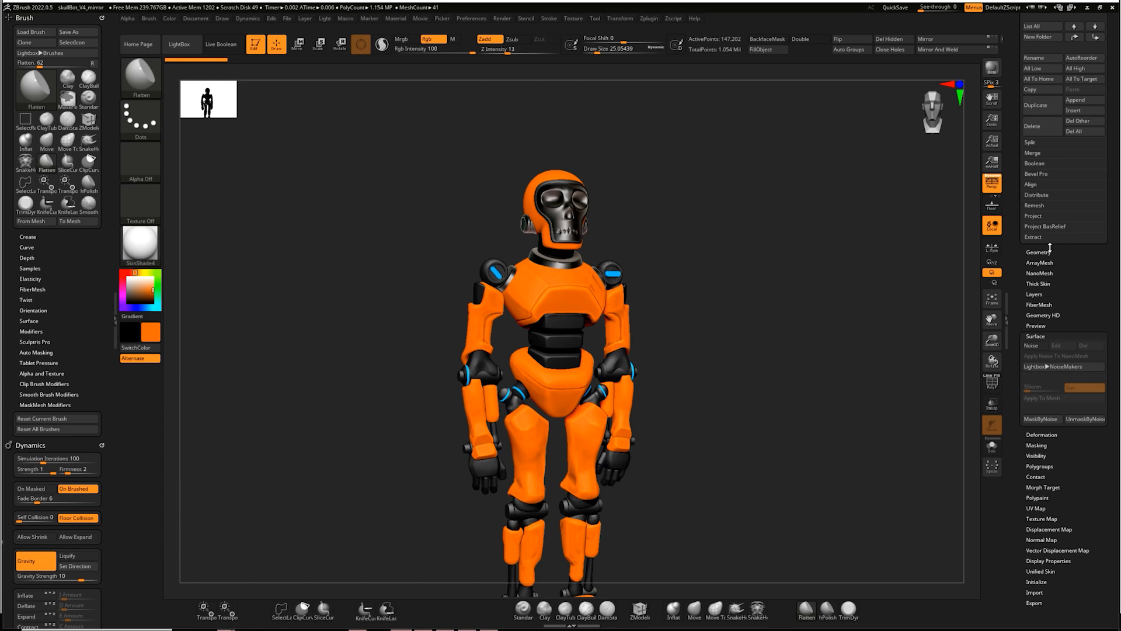
Step: Look over the head's Geometry subdivision options and return to the subtool list
{"action": "key", "text": "shift"}
{"action": "key", "text": "shift"}
{"action": "key", "text": "shift"}
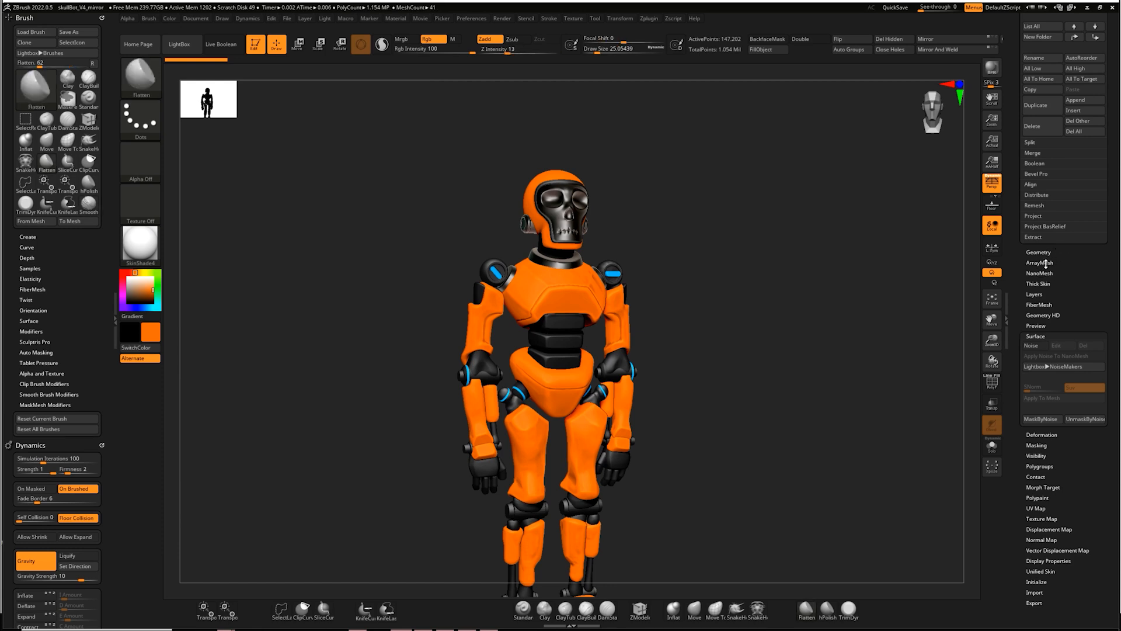
{"action": "left_click", "coordinate": [1040, 253]}
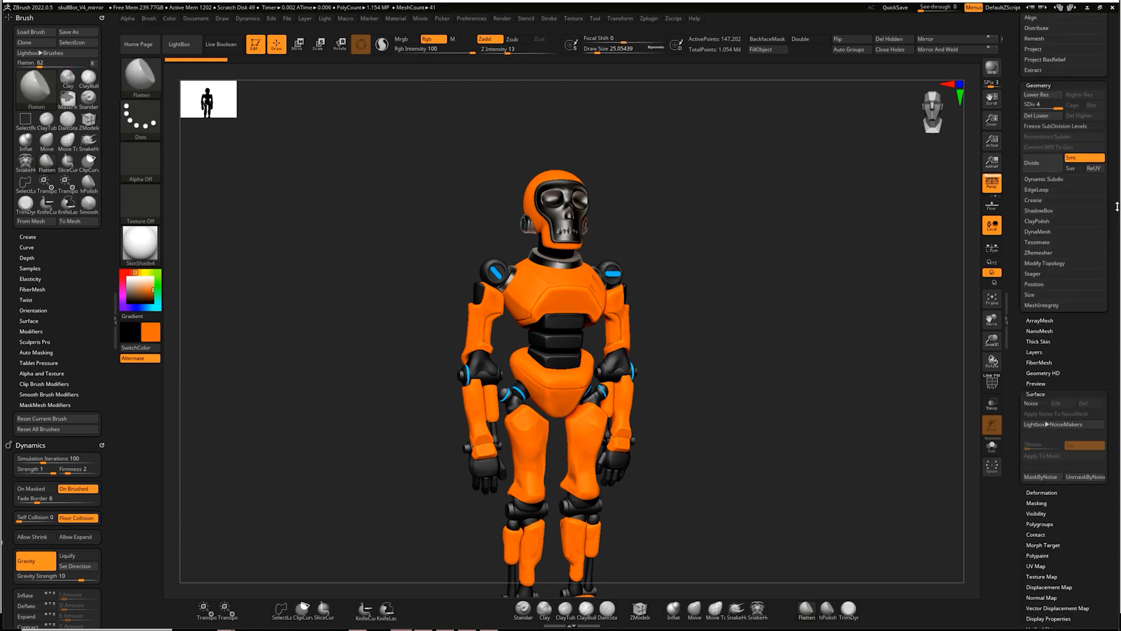
{"action": "left_click_drag", "start_coordinate": [1098, 348], "coordinate": [1090, 483]}
{"action": "left_click_drag", "start_coordinate": [1057, 164], "coordinate": [1075, 165]}
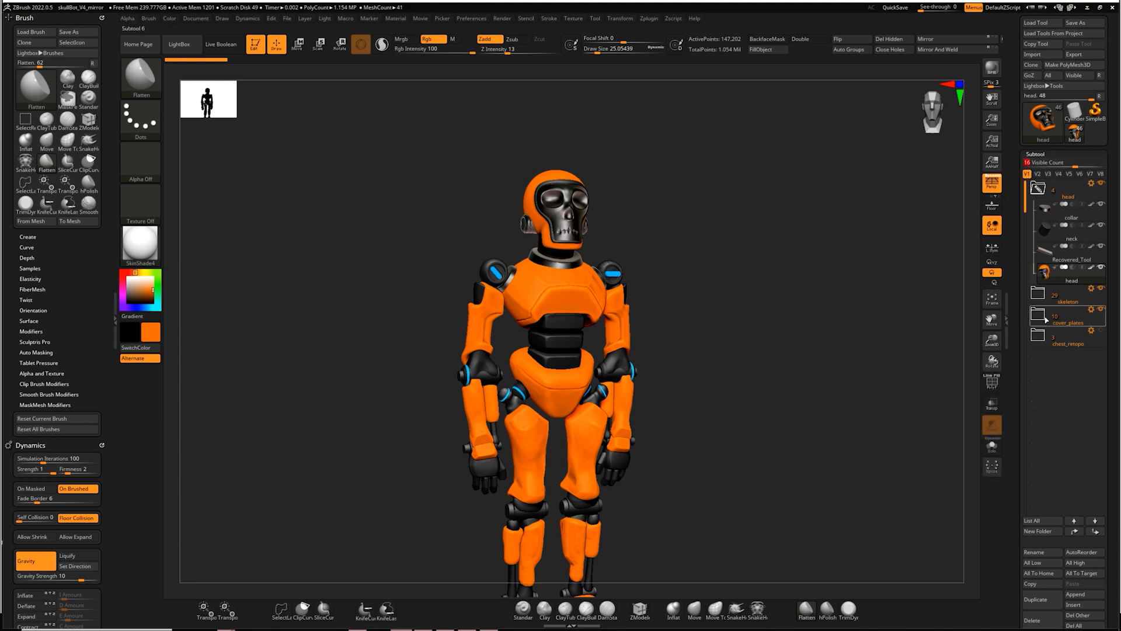
Step: Hide the cover_plates folder to expose the robot's skeleton, then toggle the skeleton folder's visibility off and back on
{"action": "left_click", "coordinate": [1102, 313]}
{"action": "left_click_drag", "start_coordinate": [859, 362], "coordinate": [937, 258]}
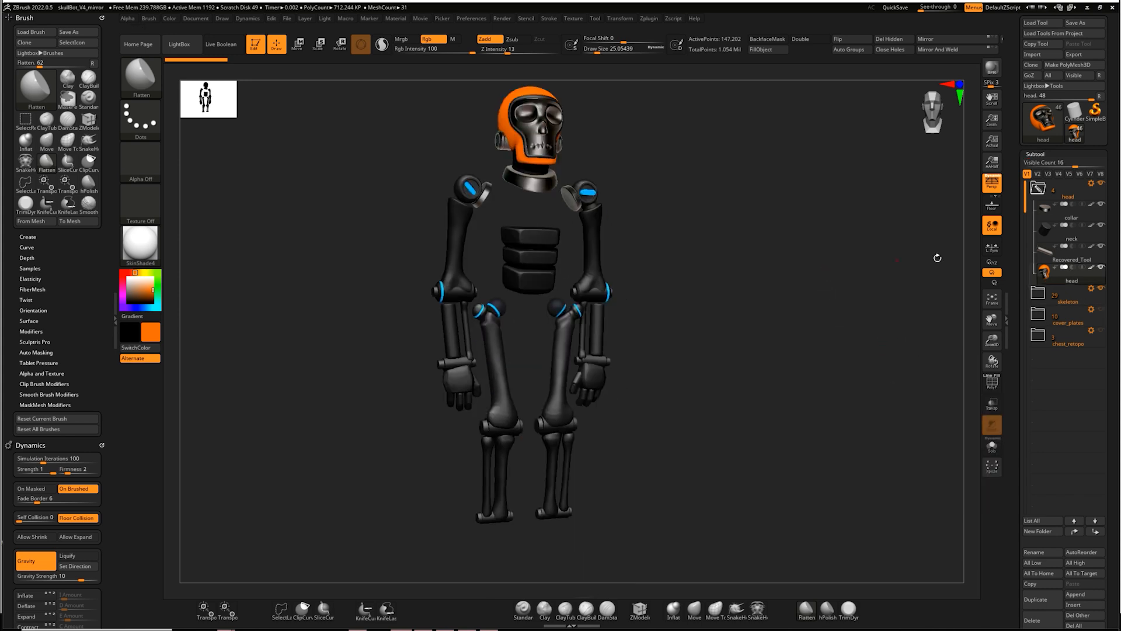
{"action": "left_click", "coordinate": [1102, 289]}
{"action": "left_click", "coordinate": [1102, 290]}
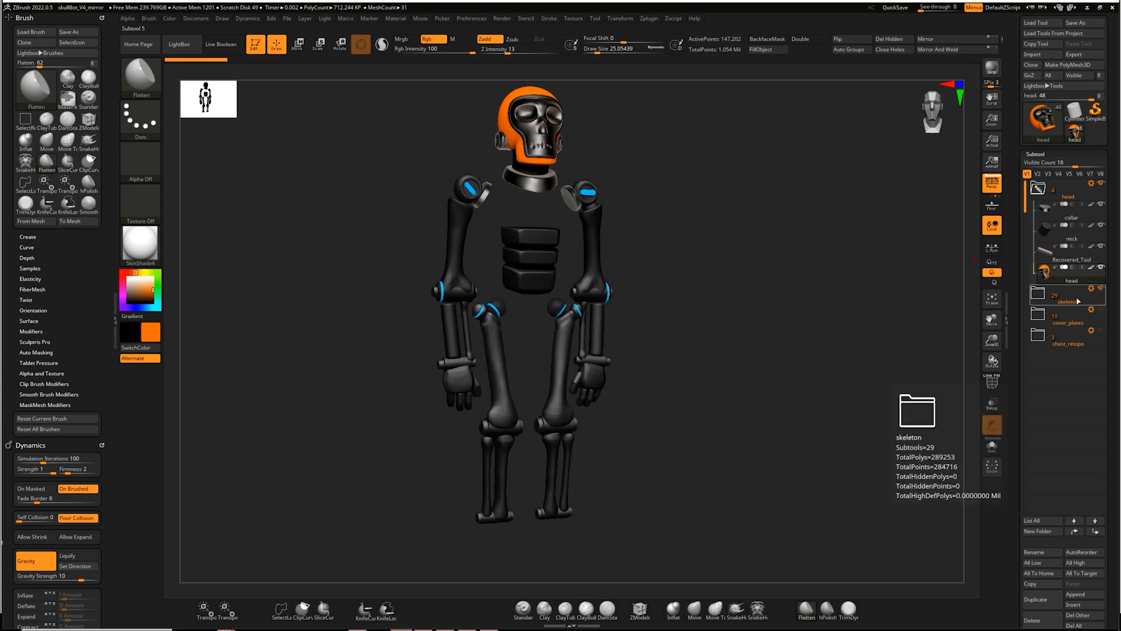
Step: Expand the skeleton folder and look over its subtools alongside the exposed skeleton model
{"action": "left_click", "coordinate": [1047, 303]}
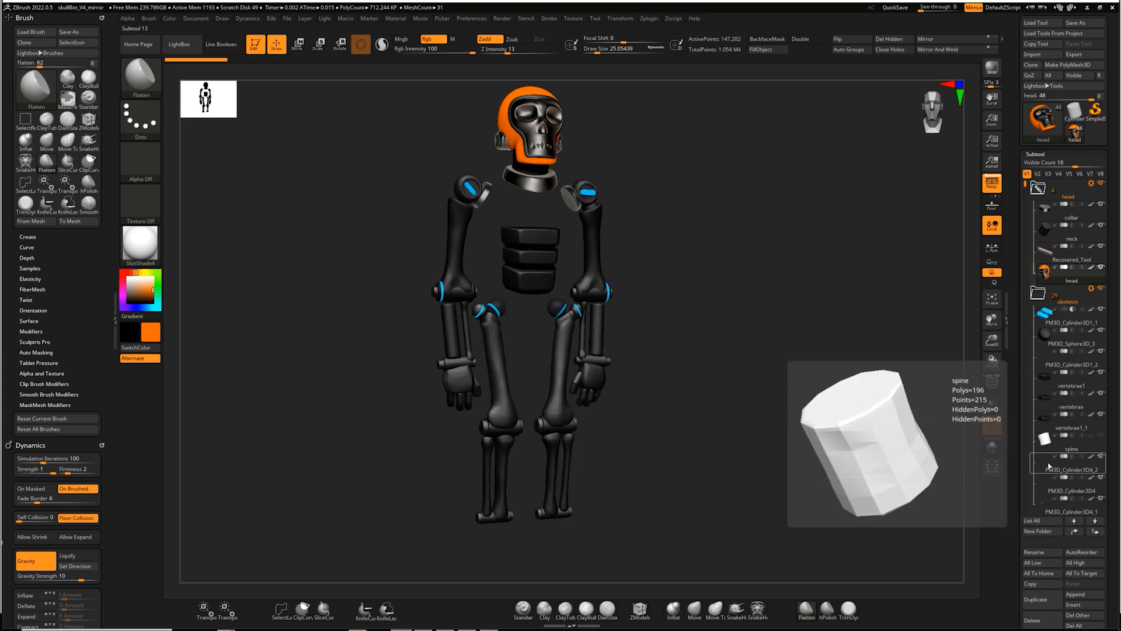
{"action": "mouse_move", "coordinate": [1110, 397]}
{"action": "left_mouse_down"}
{"action": "mouse_move", "coordinate": [1112, 330]}
{"action": "mouse_move", "coordinate": [1110, 390]}
{"action": "left_mouse_up"}
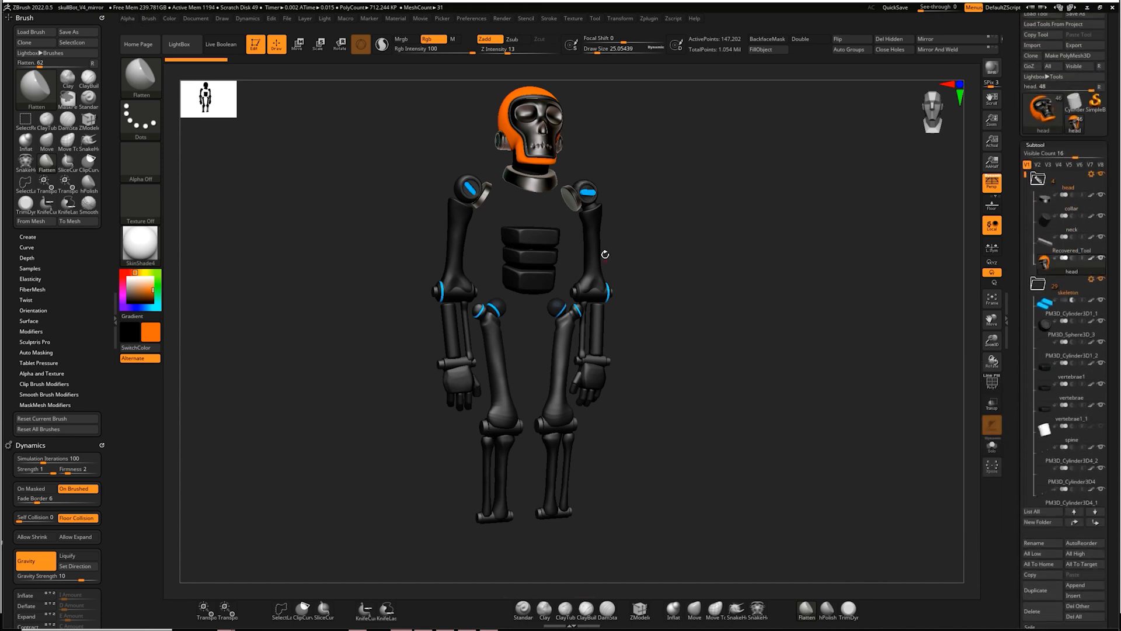
{"action": "left_click_drag", "start_coordinate": [759, 223], "coordinate": [717, 240]}
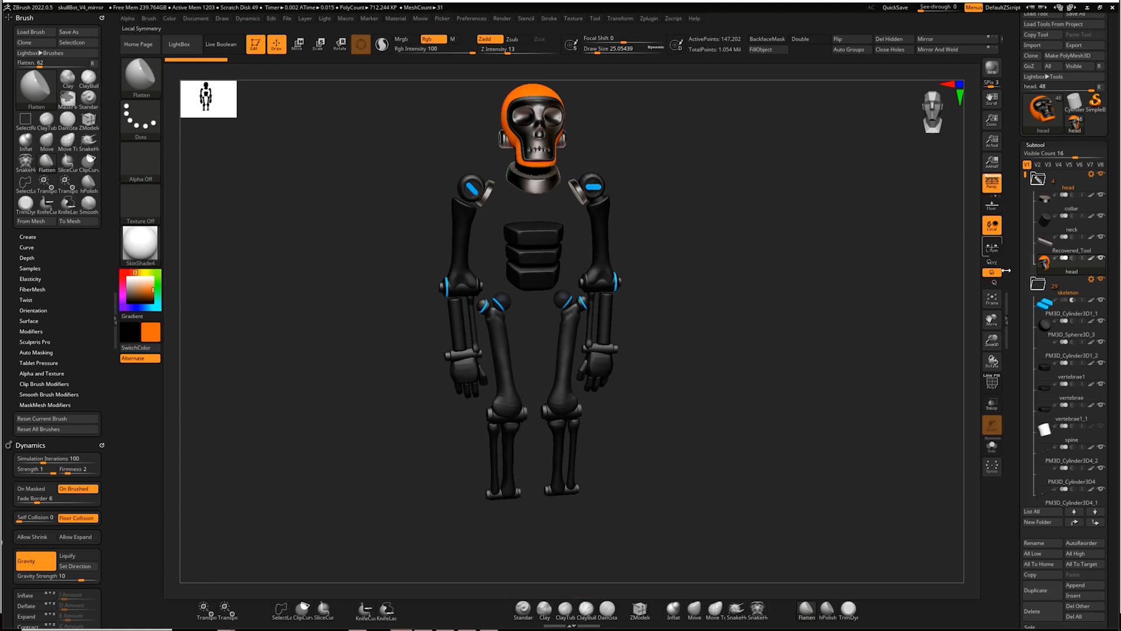
Step: Show the cover_plates folder again and leave only the chest_retopo folder expanded in the subtool list
{"action": "left_click", "coordinate": [1037, 284]}
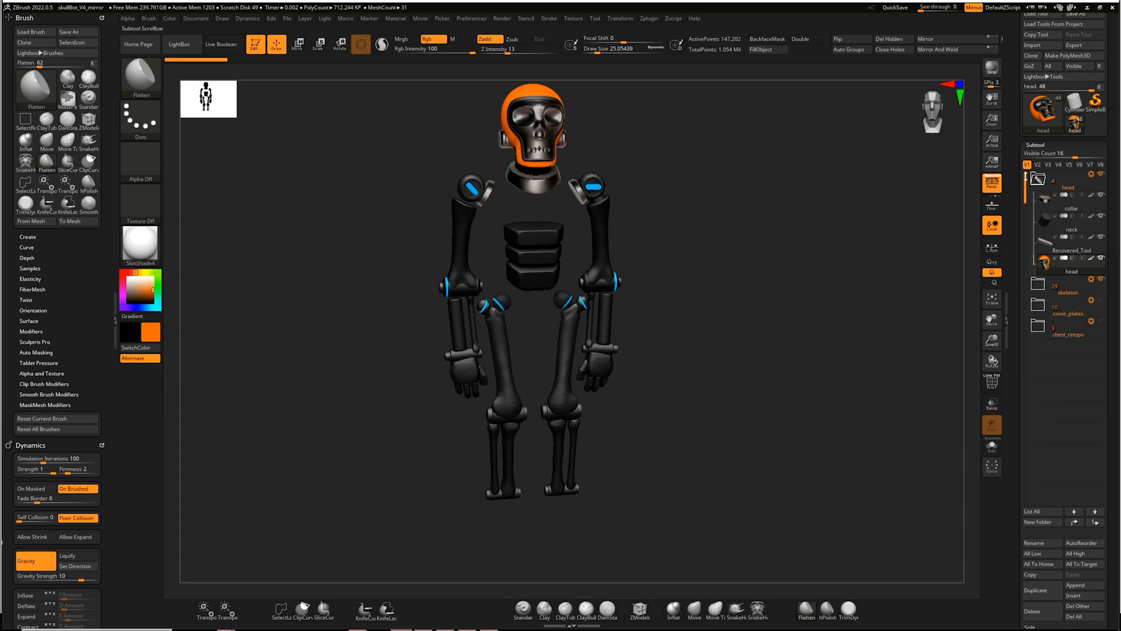
{"action": "left_click", "coordinate": [1038, 178]}
{"action": "left_click", "coordinate": [1102, 236]}
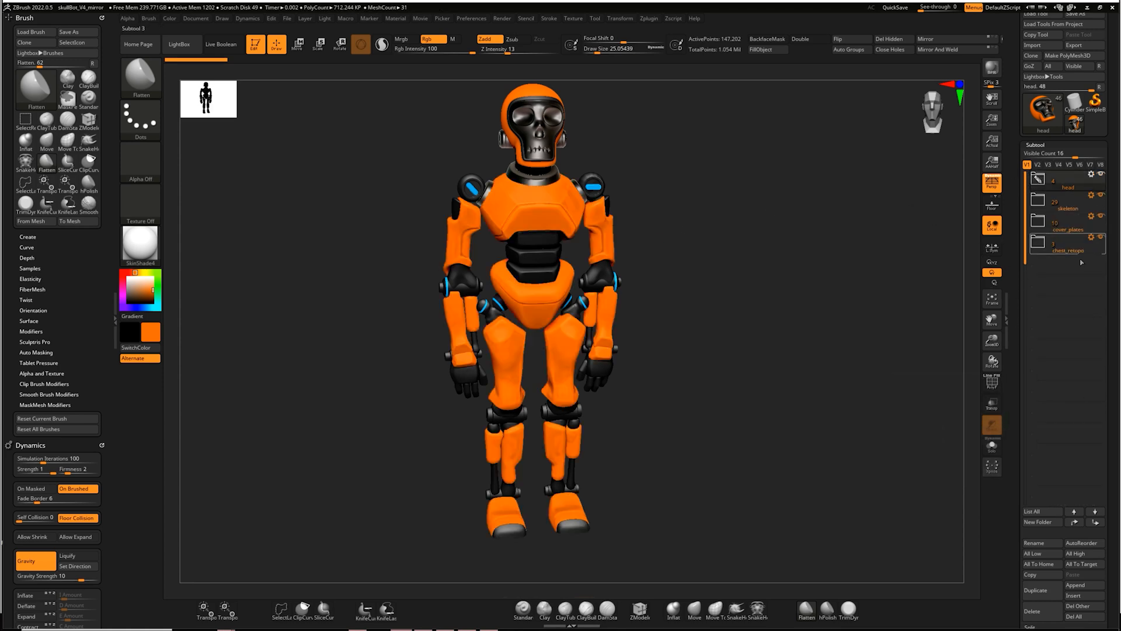
{"action": "left_click", "coordinate": [1043, 243]}
{"action": "left_click_drag", "start_coordinate": [834, 305], "coordinate": [775, 444]}
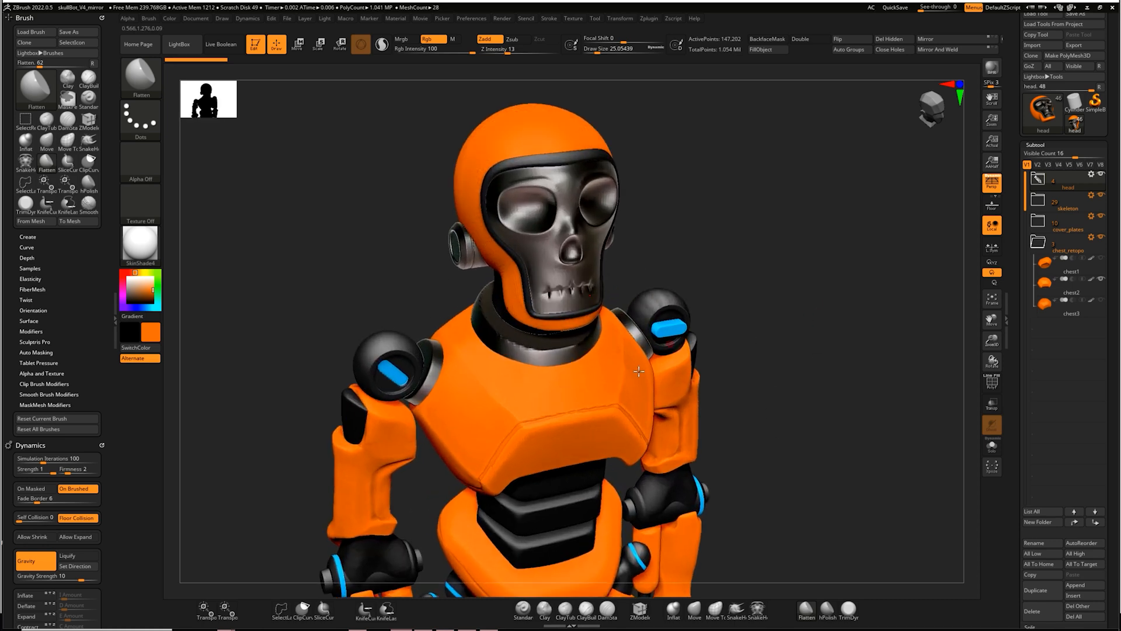
Step: Select the robot's original chest plate, display its polyframe and isolate it with Solo
{"action": "key", "text": "shift+s"}
{"action": "key", "text": "shift+s"}
{"action": "left_click", "coordinate": [606, 393], "text": "alt"}
{"action": "key", "text": "shift+f"}
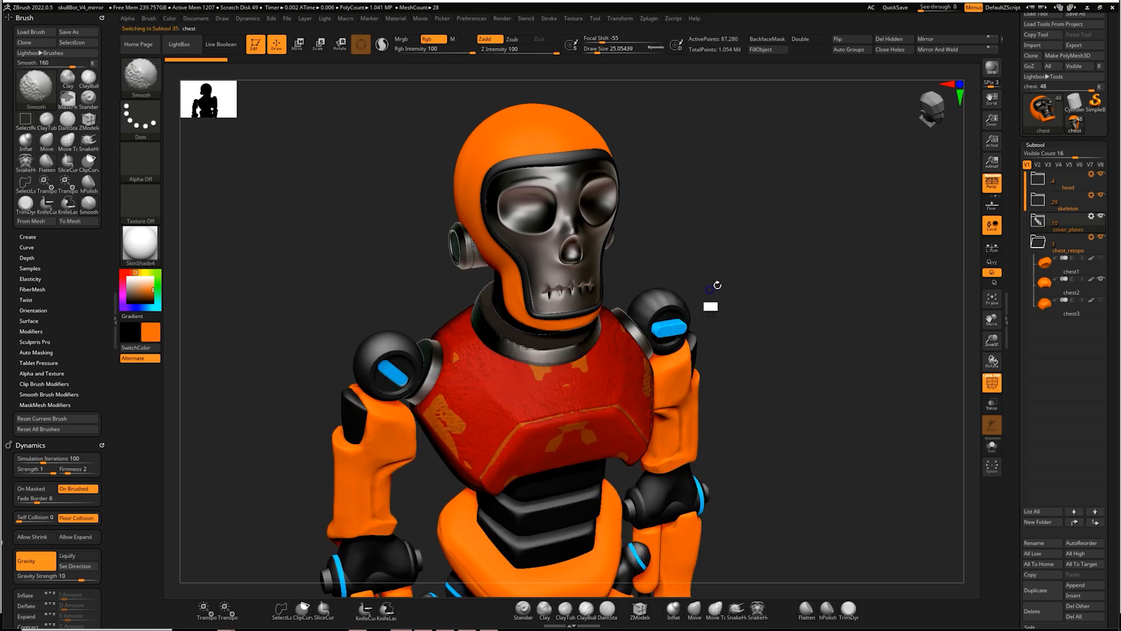
{"action": "key", "text": "shift+s"}
{"action": "left_click_drag", "start_coordinate": [796, 295], "coordinate": [737, 353]}
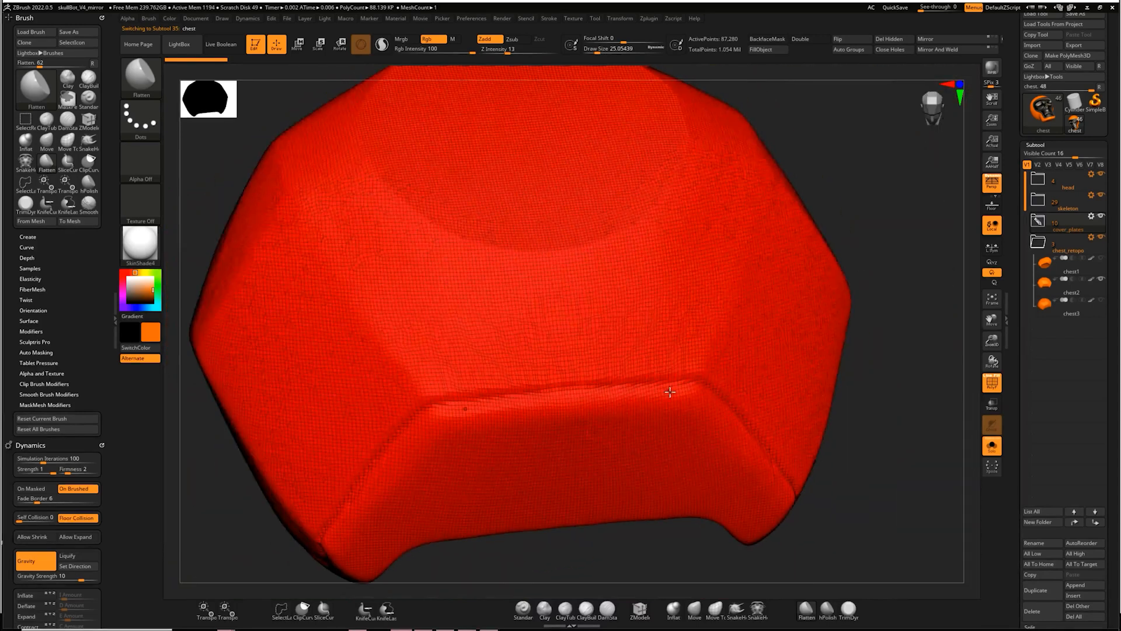
Step: Flatten the chest plate's upper front planes with the polyframe off and a draw size of about 197
{"action": "mouse_move", "coordinate": [849, 283]}
{"action": "left_mouse_down"}
{"action": "mouse_move", "coordinate": [861, 200]}
{"action": "mouse_move", "coordinate": [821, 283]}
{"action": "mouse_move", "coordinate": [870, 263]}
{"action": "mouse_move", "coordinate": [906, 200]}
{"action": "left_mouse_up"}
{"action": "key", "text": "shift+f"}
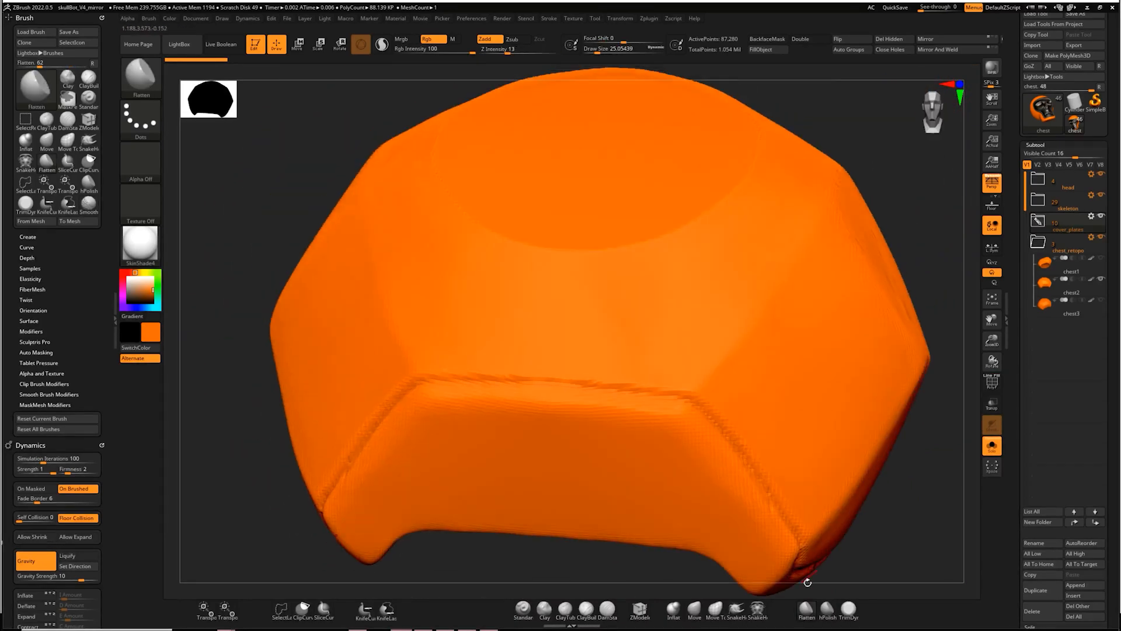
{"action": "key", "text": "b"}
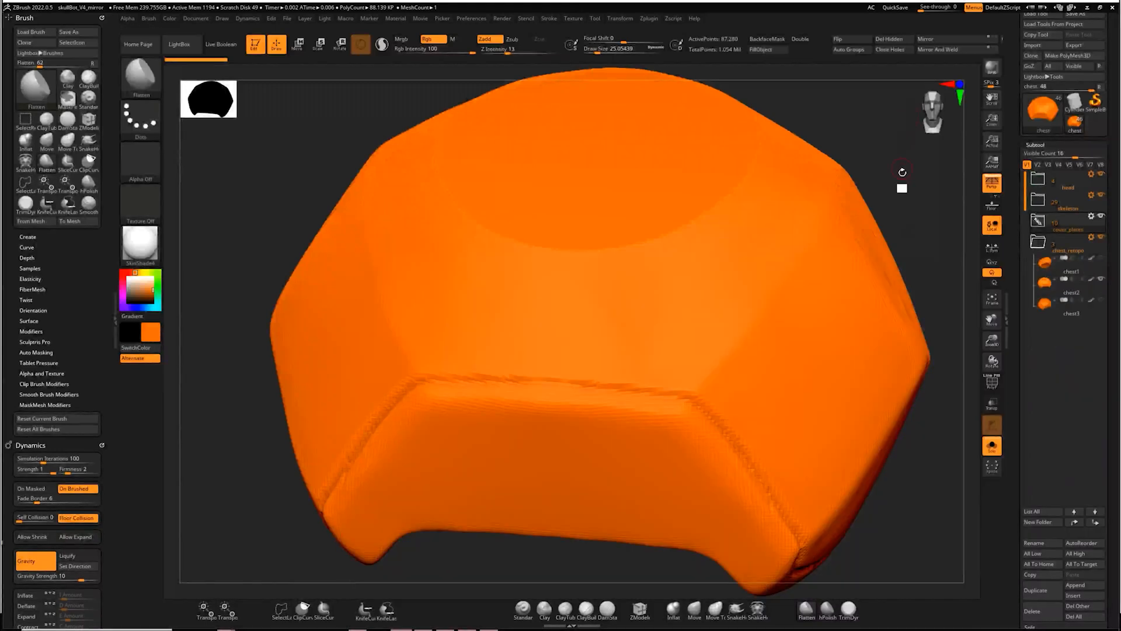
{"action": "mouse_move", "coordinate": [898, 166]}
{"action": "left_mouse_down"}
{"action": "mouse_move", "coordinate": [894, 150]}
{"action": "mouse_move", "coordinate": [911, 167]}
{"action": "mouse_move", "coordinate": [868, 198]}
{"action": "mouse_move", "coordinate": [853, 125]}
{"action": "mouse_move", "coordinate": [716, 266]}
{"action": "mouse_move", "coordinate": [796, 212]}
{"action": "mouse_move", "coordinate": [694, 299]}
{"action": "left_mouse_up"}
{"action": "mouse_move", "coordinate": [694, 299]}
{"action": "left_mouse_down"}
{"action": "mouse_move", "coordinate": [732, 257]}
{"action": "mouse_move", "coordinate": [741, 276]}
{"action": "left_mouse_up"}
{"action": "left_click_drag", "start_coordinate": [818, 150], "coordinate": [751, 192]}
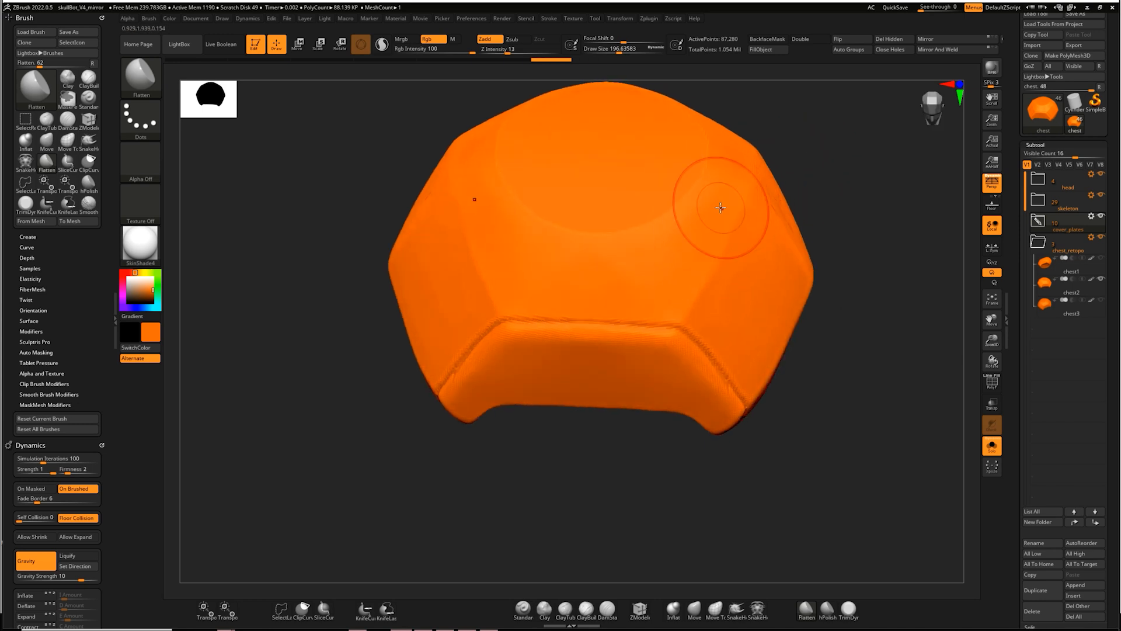
Step: Work the Flatten brush over the chest plate's side planes from several angles
{"action": "left_click_drag", "start_coordinate": [526, 508], "coordinate": [533, 400]}
{"action": "mouse_move", "coordinate": [475, 290]}
{"action": "left_mouse_down"}
{"action": "mouse_move", "coordinate": [469, 298]}
{"action": "mouse_move", "coordinate": [510, 322]}
{"action": "left_mouse_up"}
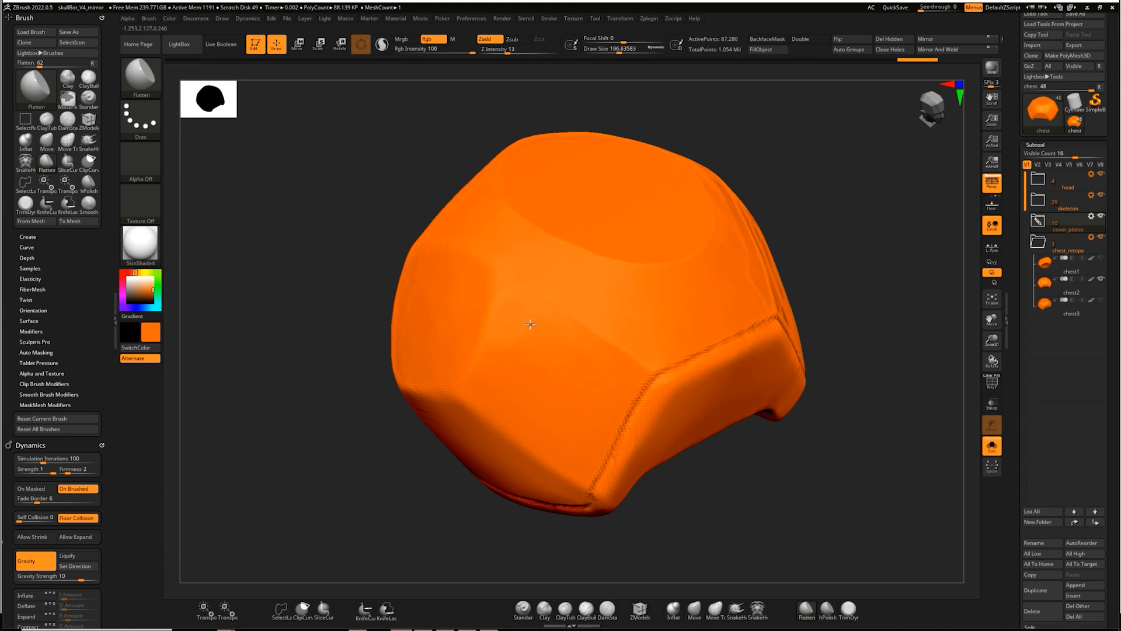
{"action": "left_click_drag", "start_coordinate": [575, 350], "coordinate": [525, 368]}
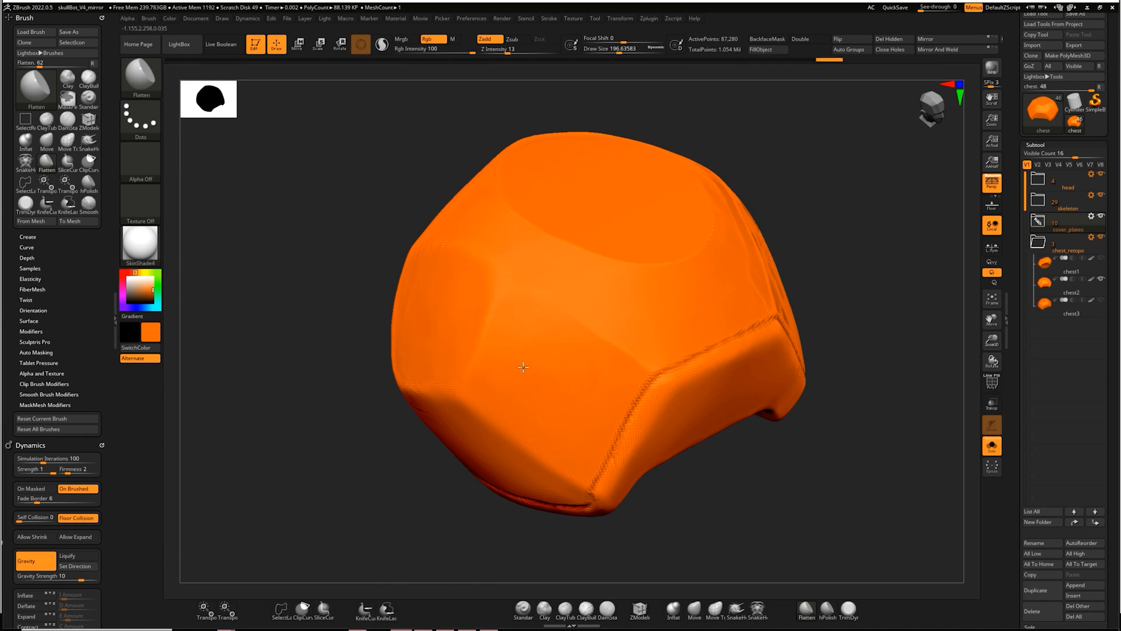
{"action": "mouse_move", "coordinate": [334, 412]}
{"action": "left_mouse_down"}
{"action": "mouse_move", "coordinate": [475, 325]}
{"action": "mouse_move", "coordinate": [520, 336]}
{"action": "left_mouse_up"}
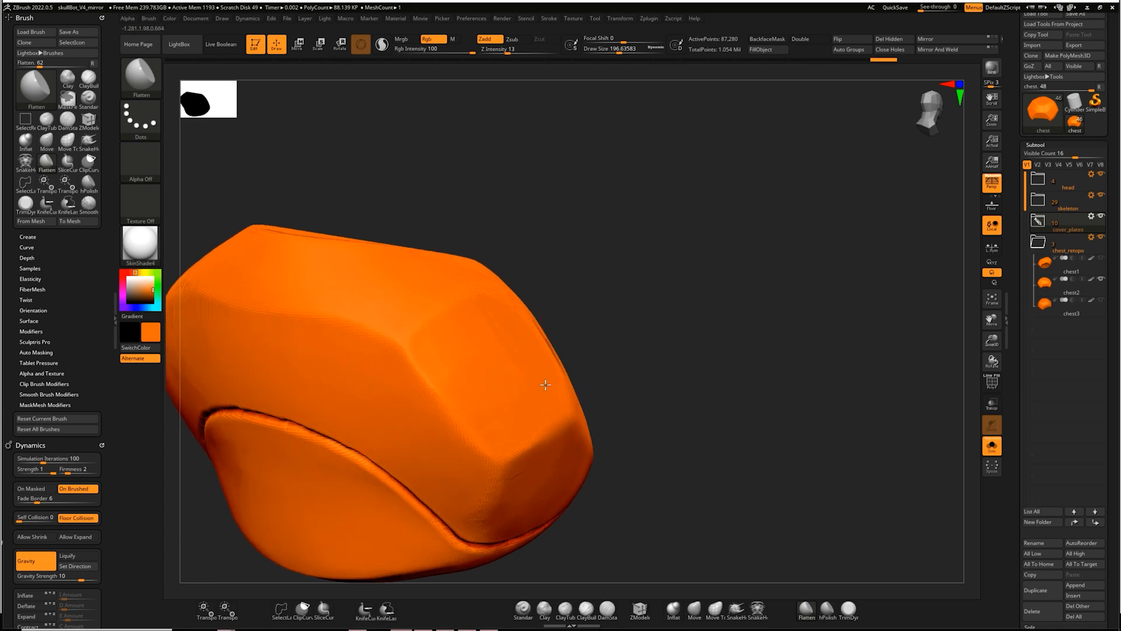
{"action": "left_click_drag", "start_coordinate": [547, 415], "coordinate": [497, 408]}
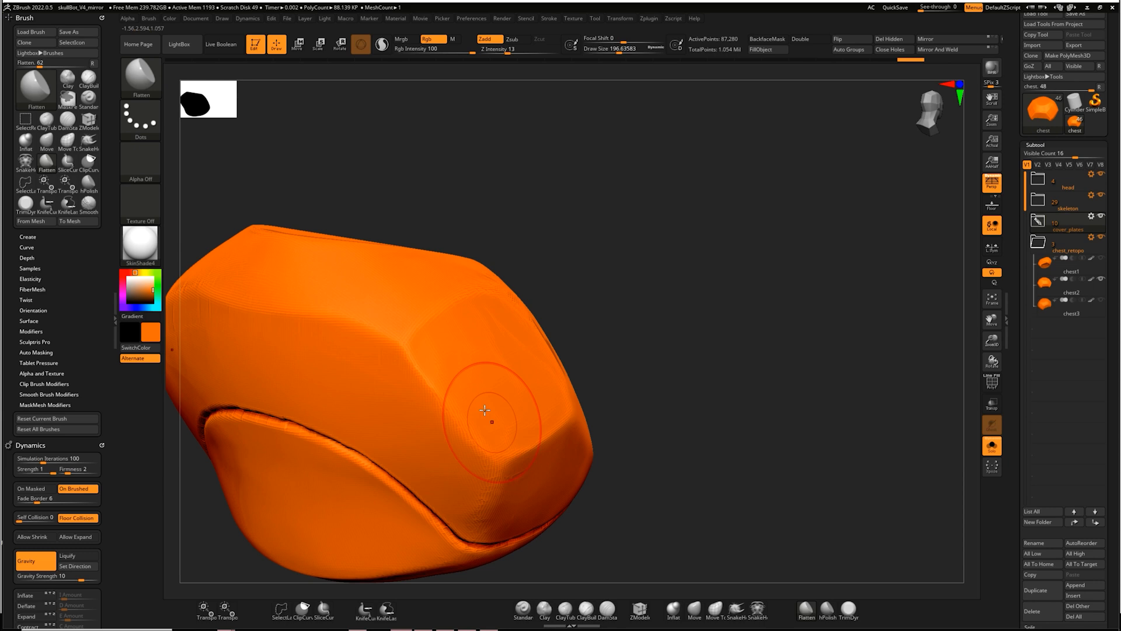
Step: Continue flattening along the edge of the chest plate's side facet and review the whole form
{"action": "key", "text": "alt+s"}
{"action": "left_click_drag", "start_coordinate": [617, 178], "coordinate": [588, 201]}
{"action": "left_click_drag", "start_coordinate": [391, 373], "coordinate": [462, 449]}
{"action": "mouse_move", "coordinate": [391, 397]}
{"action": "left_mouse_down"}
{"action": "mouse_move", "coordinate": [443, 457]}
{"action": "mouse_move", "coordinate": [466, 459]}
{"action": "left_mouse_up"}
{"action": "key", "text": "alt+s"}
{"action": "left_click_drag", "start_coordinate": [694, 211], "coordinate": [754, 227]}
{"action": "left_click_drag", "start_coordinate": [862, 242], "coordinate": [727, 327]}
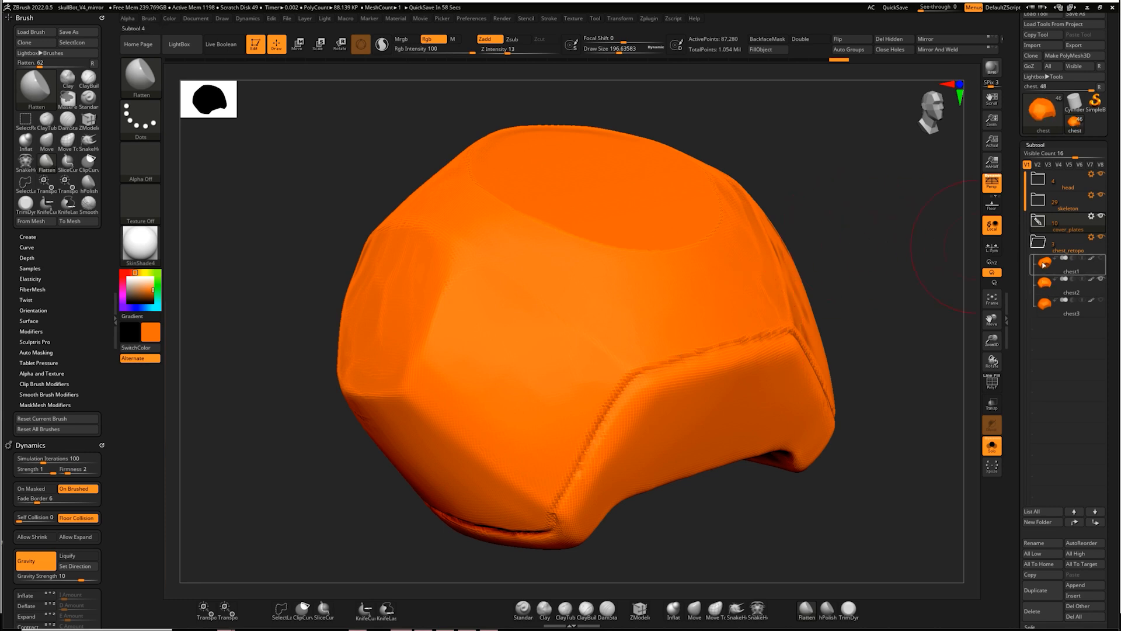
Step: Select the chest2 subtool, display its polyframe and examine the two polygroups and the border between them
{"action": "left_click", "coordinate": [1045, 285]}
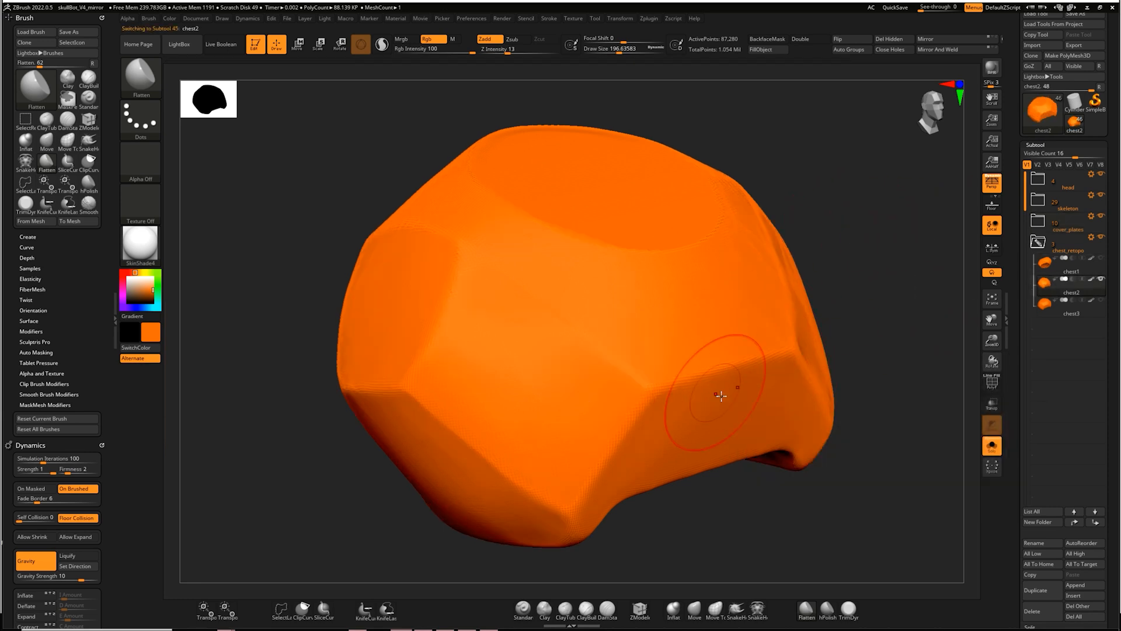
{"action": "key", "text": "shift+f"}
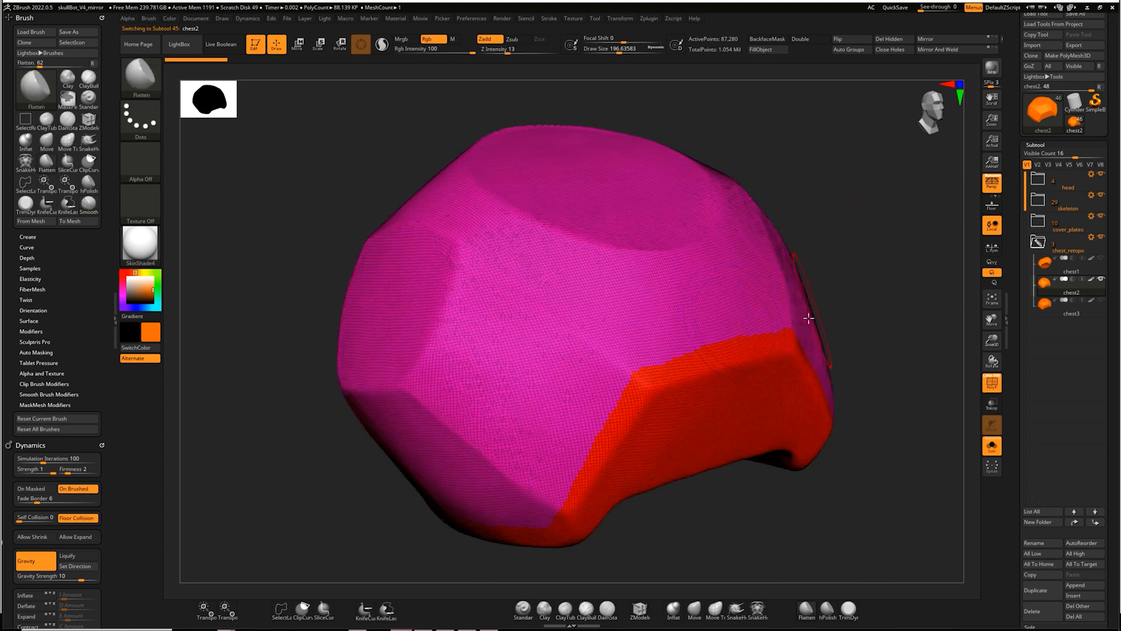
{"action": "left_click_drag", "start_coordinate": [852, 205], "coordinate": [510, 452]}
{"action": "left_click_drag", "start_coordinate": [686, 256], "coordinate": [731, 266]}
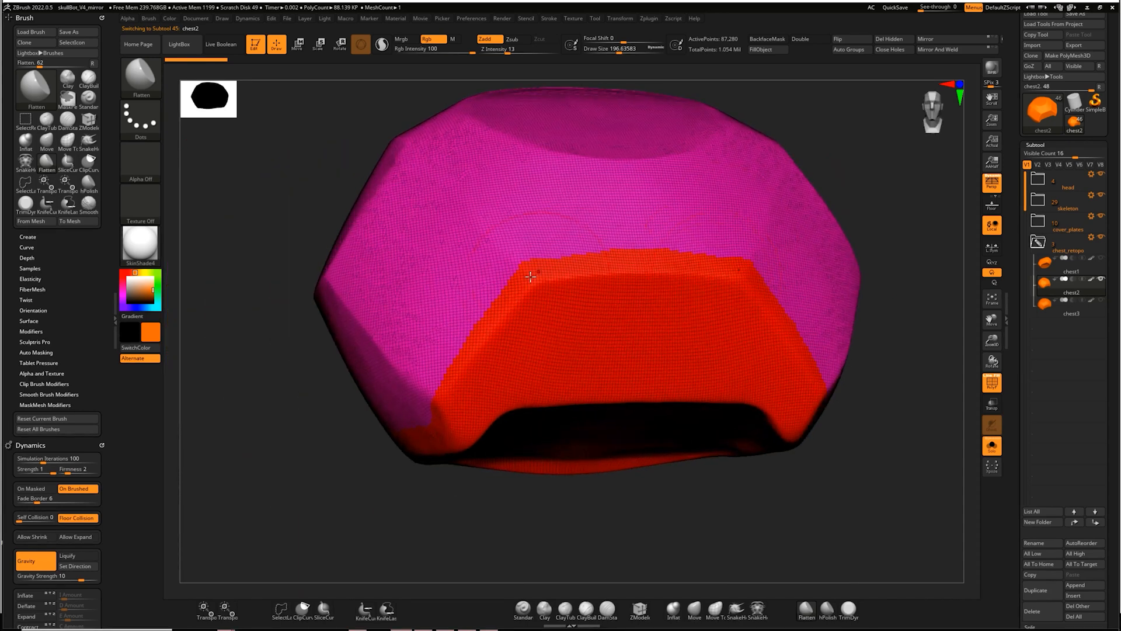
{"action": "left_click_drag", "start_coordinate": [821, 145], "coordinate": [826, 167]}
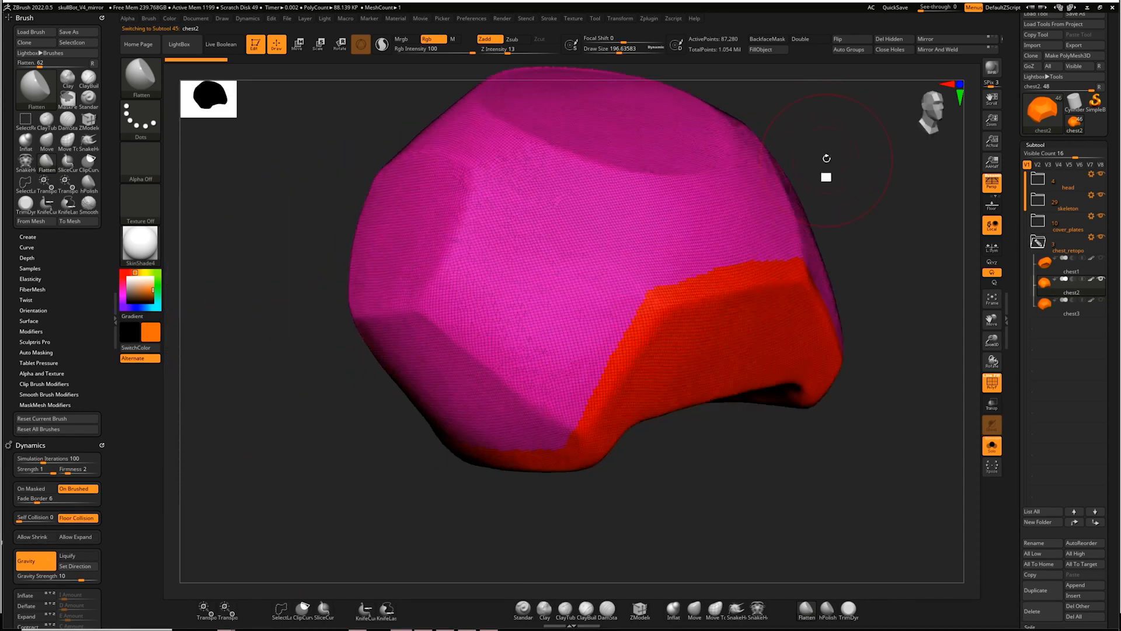
Step: Select the chest3 subtool, examine its retopologized mesh and compare it without polyframe against the full robot
{"action": "left_click", "coordinate": [1034, 308]}
{"action": "left_click_drag", "start_coordinate": [866, 178], "coordinate": [846, 228]}
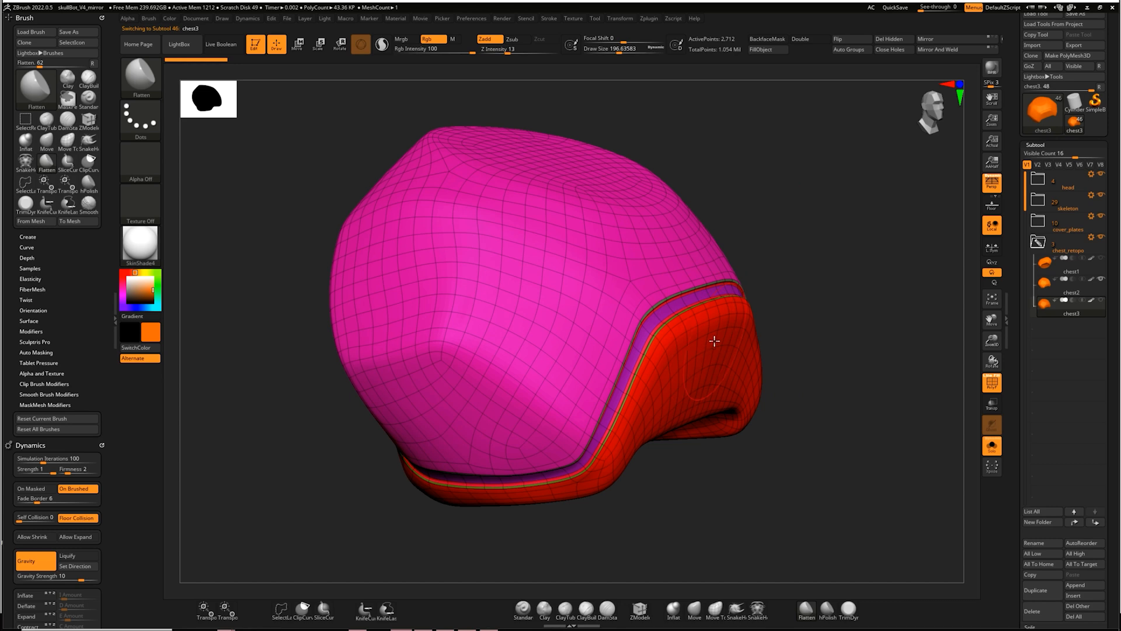
{"action": "key", "text": "shift+f"}
{"action": "left_click_drag", "start_coordinate": [841, 200], "coordinate": [786, 222]}
{"action": "key", "text": "shift+s"}
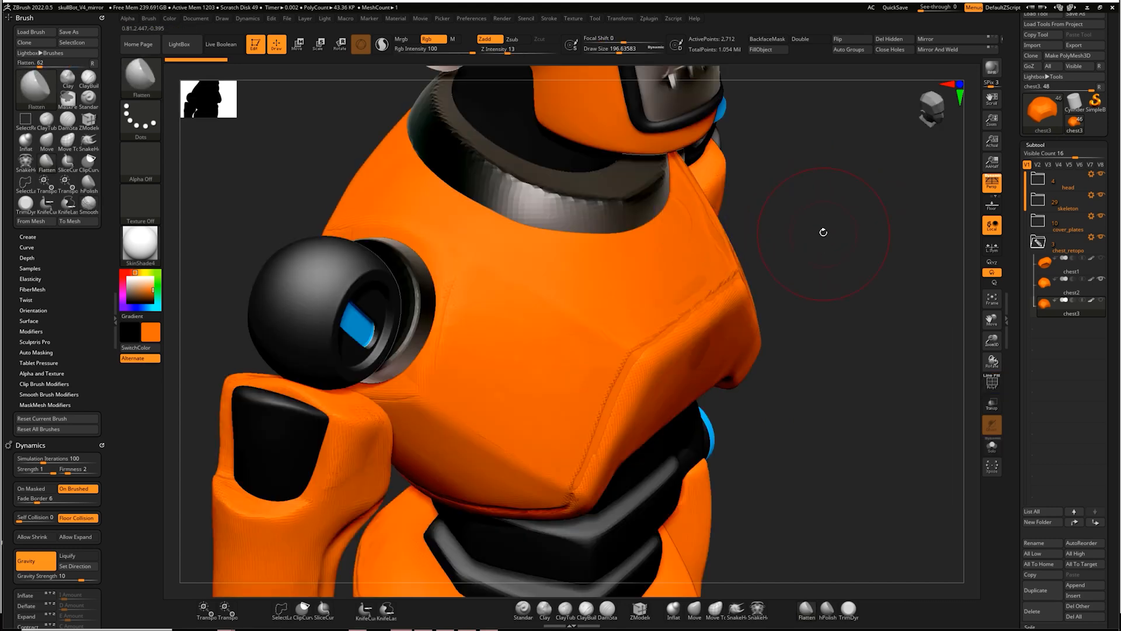
{"action": "key", "text": "shift+s"}
{"action": "left_click_drag", "start_coordinate": [850, 233], "coordinate": [824, 237]}
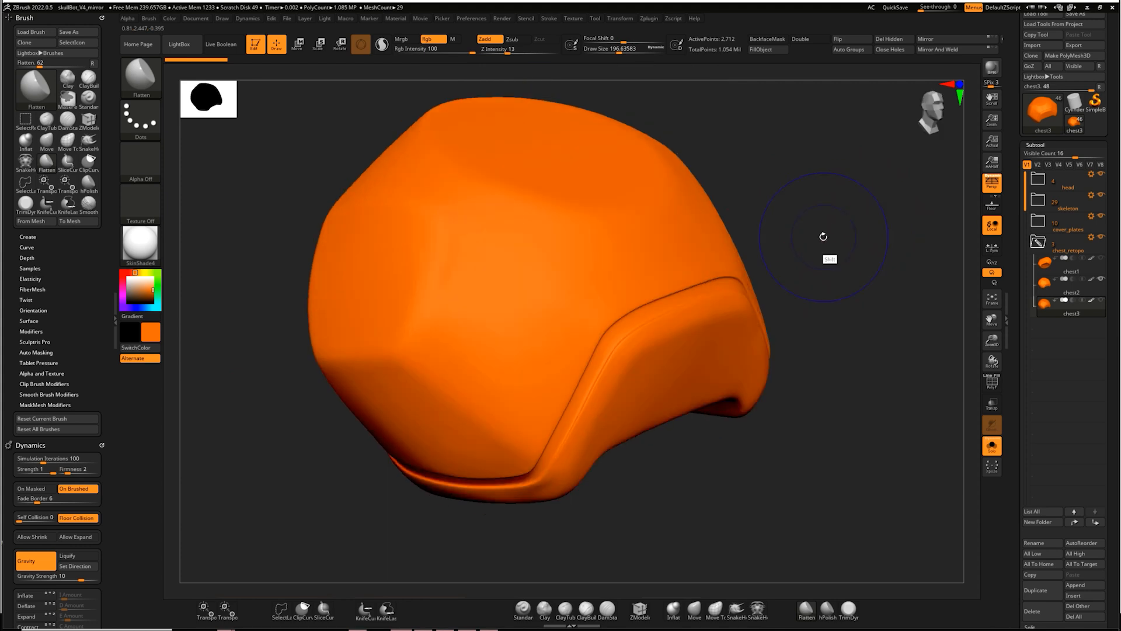
Step: Display chest3's polyframe, turn off its dynamic subdivision and inspect the base mesh around the panel groove
{"action": "key", "text": "shift+f"}
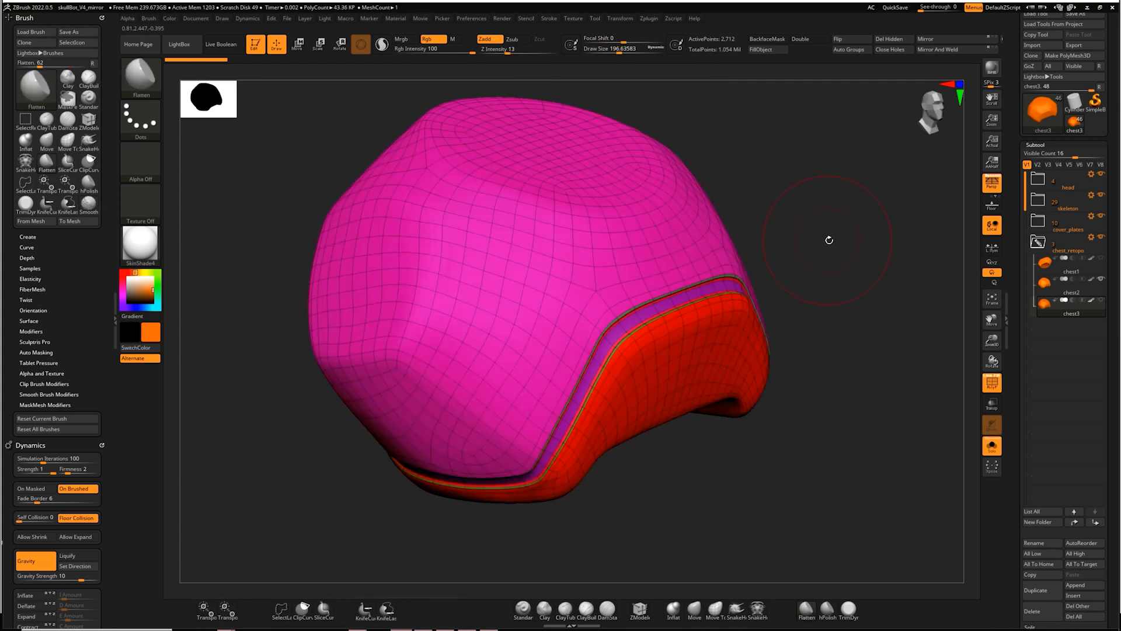
{"action": "left_click_drag", "start_coordinate": [836, 245], "coordinate": [862, 157]}
{"action": "mouse_move", "coordinate": [827, 217]}
{"action": "left_mouse_down"}
{"action": "mouse_move", "coordinate": [849, 204]}
{"action": "mouse_move", "coordinate": [873, 216]}
{"action": "mouse_move", "coordinate": [835, 212]}
{"action": "left_mouse_up"}
{"action": "key", "text": "alt+shift+s"}
{"action": "key", "text": "alt+shift+s"}
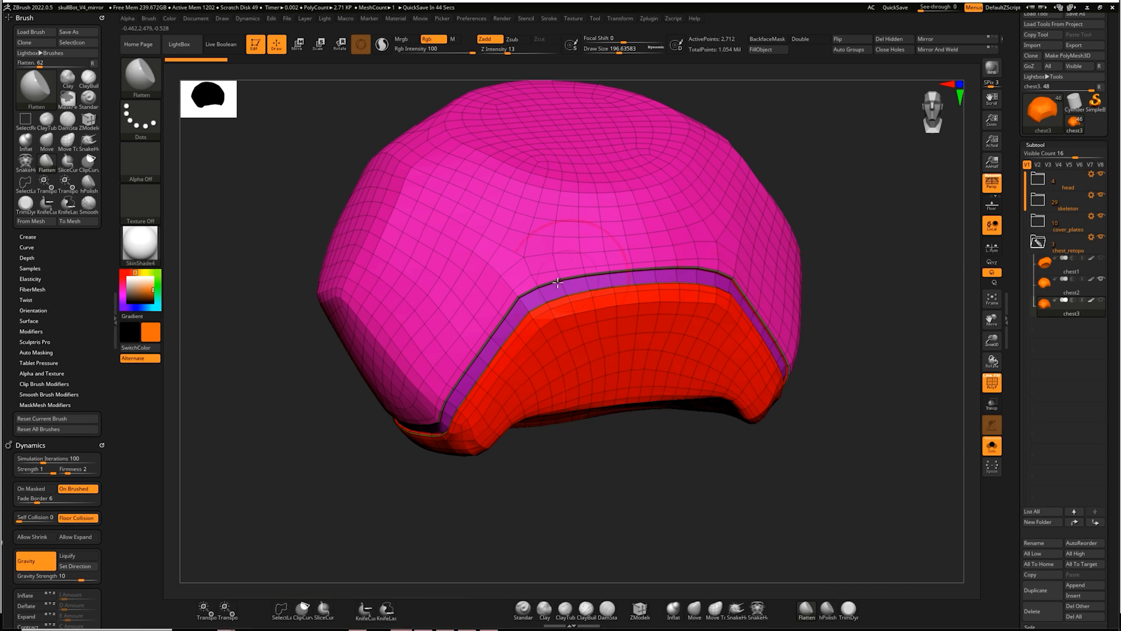
{"action": "right_click_drag", "start_coordinate": [691, 287], "coordinate": [833, 191]}
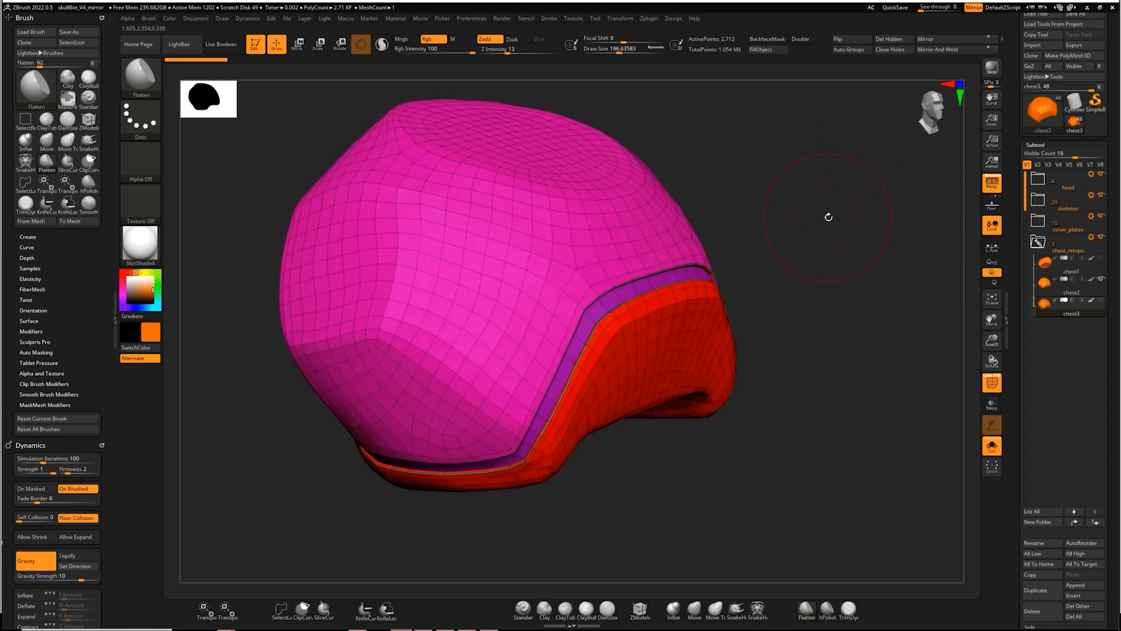
Step: Select chest2 to examine its polygroups again, then leave Solo to show the full robot
{"action": "left_click", "coordinate": [1057, 286]}
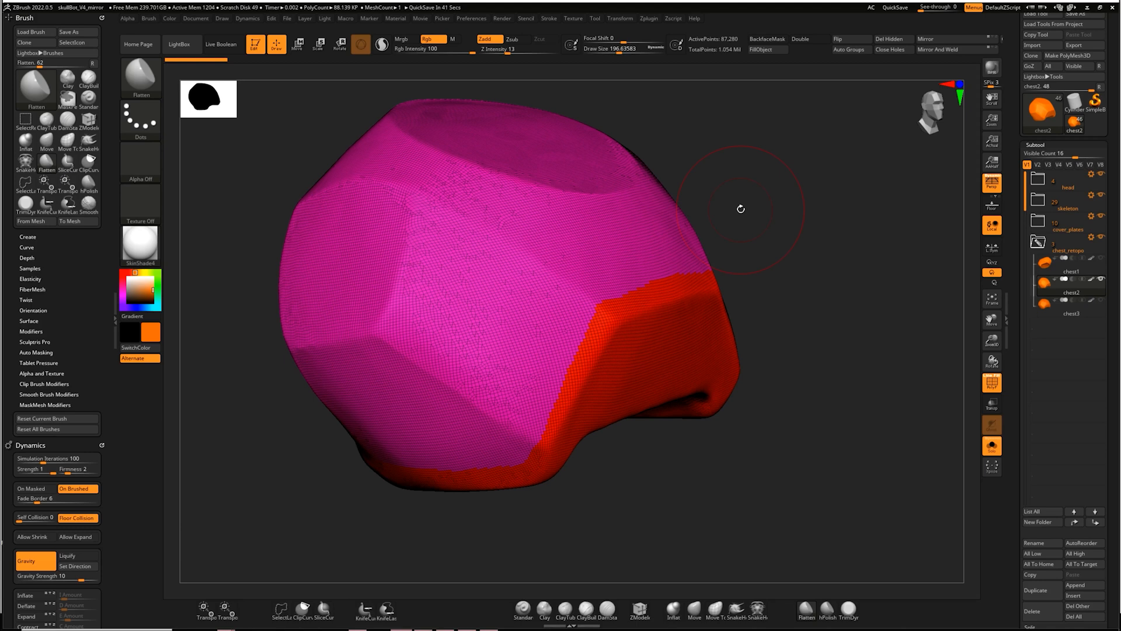
{"action": "left_click_drag", "start_coordinate": [923, 311], "coordinate": [840, 273]}
{"action": "key", "text": "alt+s"}
{"action": "left_click_drag", "start_coordinate": [813, 318], "coordinate": [843, 276]}
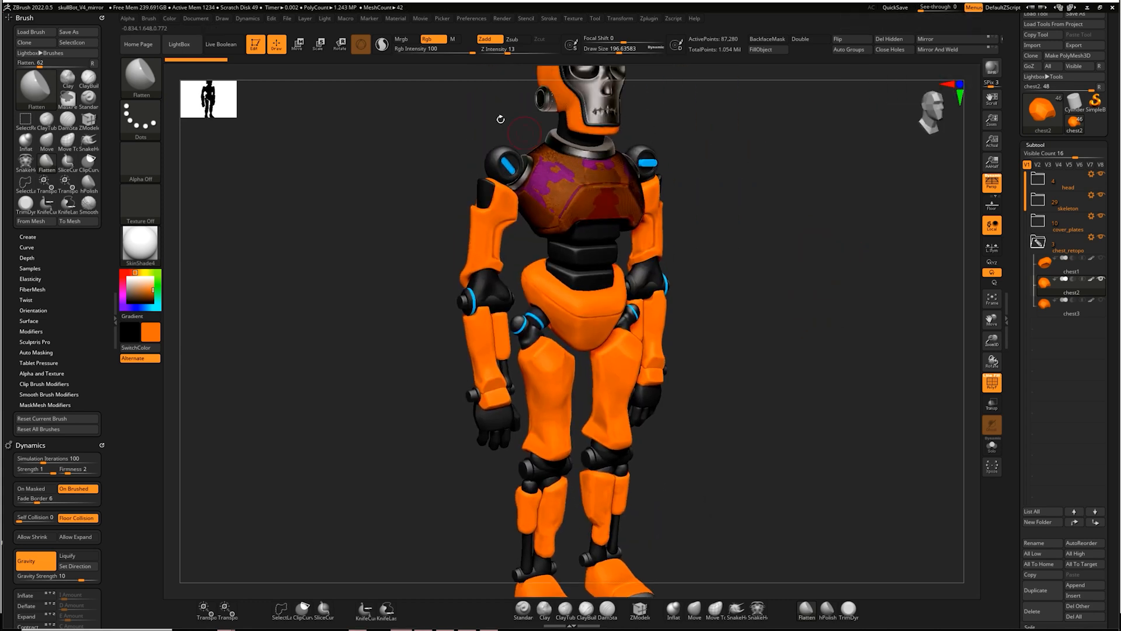
Step: Open the skull_experiment_V3 project without saving the changes to the robot project
{"action": "left_click", "coordinate": [286, 19]}
{"action": "left_click", "coordinate": [316, 36]}
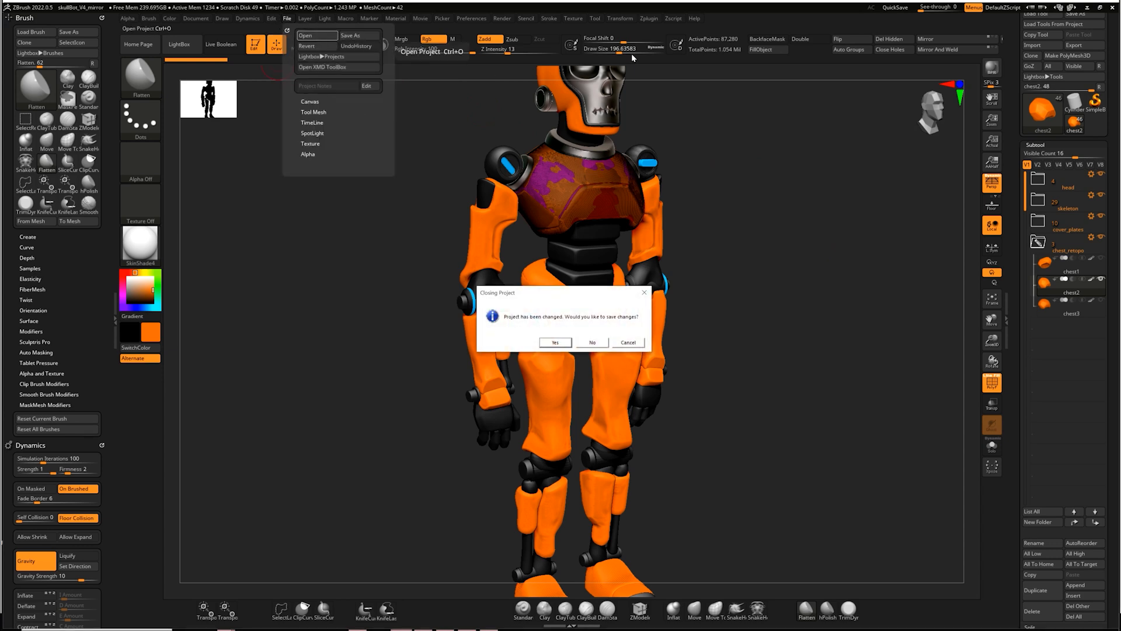
{"action": "left_click", "coordinate": [592, 342]}
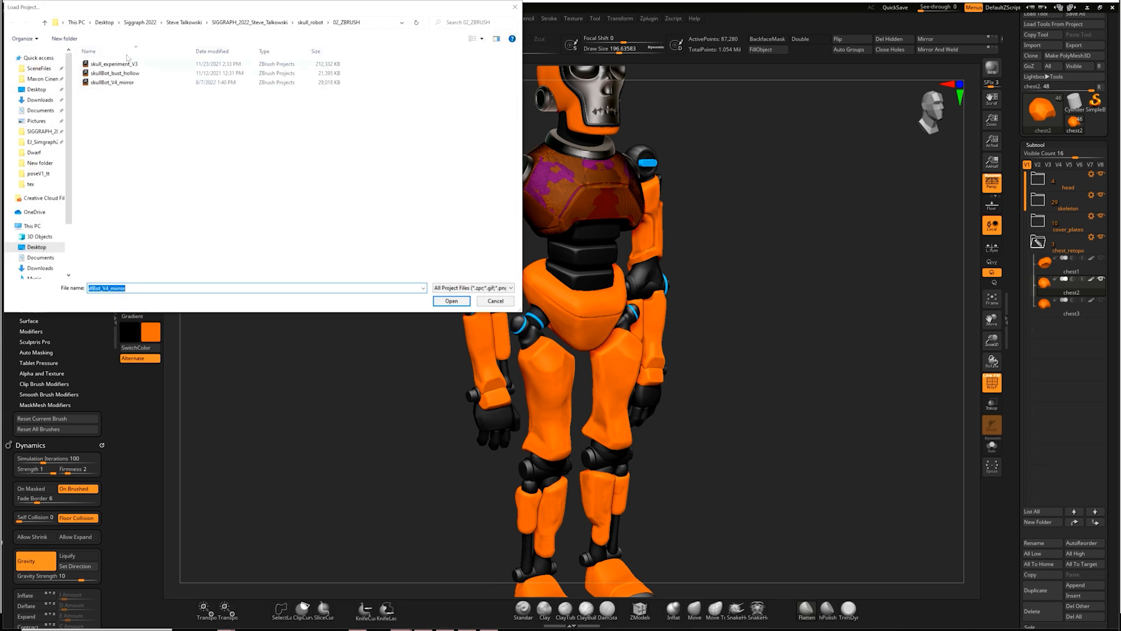
{"action": "left_click", "coordinate": [119, 65]}
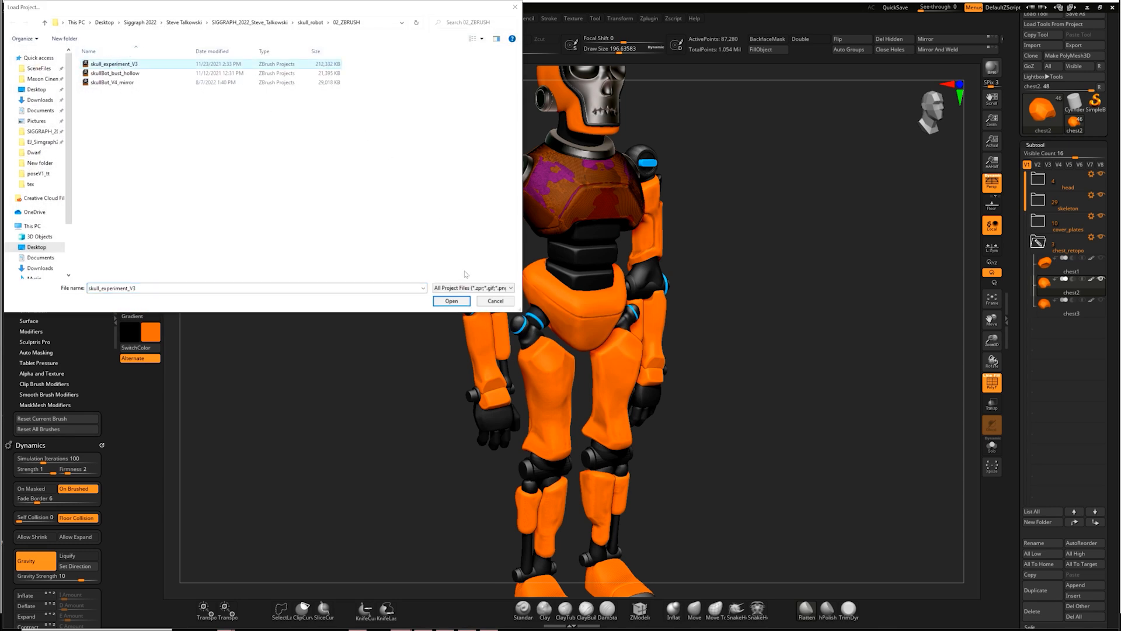
{"action": "left_click", "coordinate": [450, 303]}
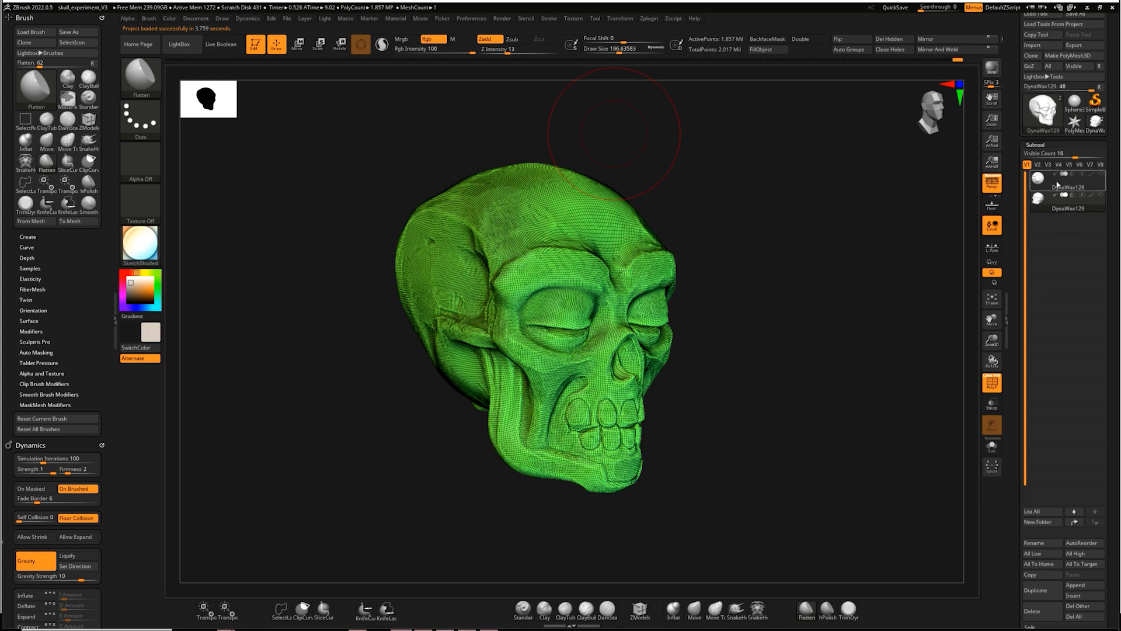
Step: Select the DynaWax128 subtool, rewind its undo history to the starting sphere and hide the polyframe
{"action": "left_click", "coordinate": [1067, 183]}
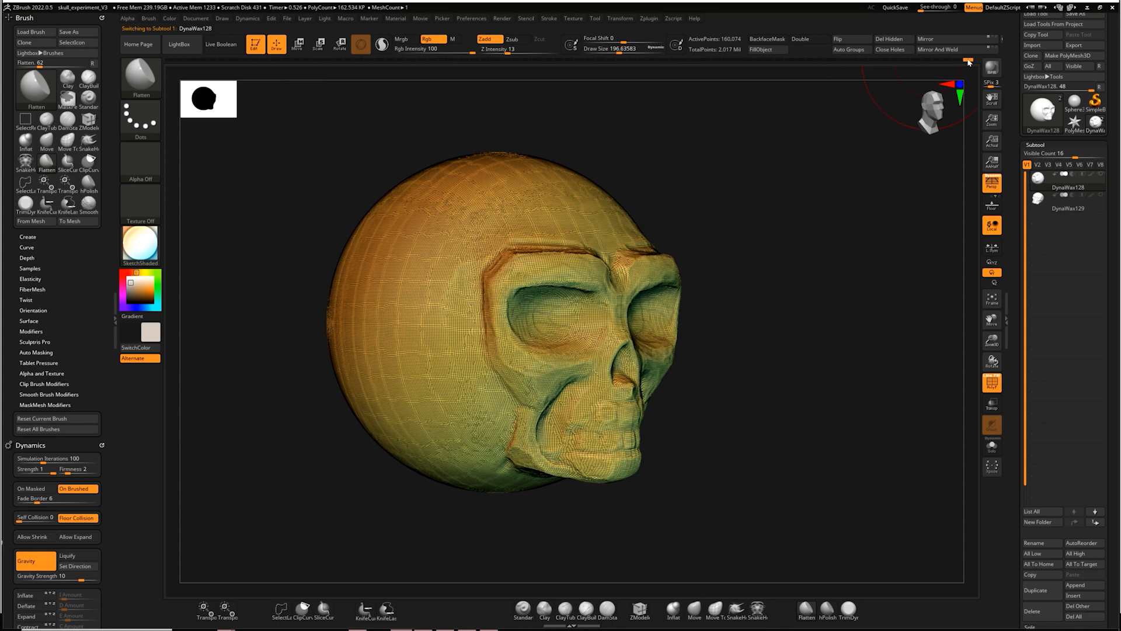
{"action": "mouse_move", "coordinate": [968, 60]}
{"action": "left_mouse_down"}
{"action": "mouse_move", "coordinate": [413, 89]}
{"action": "mouse_move", "coordinate": [262, 64]}
{"action": "mouse_move", "coordinate": [155, 84]}
{"action": "left_mouse_up"}
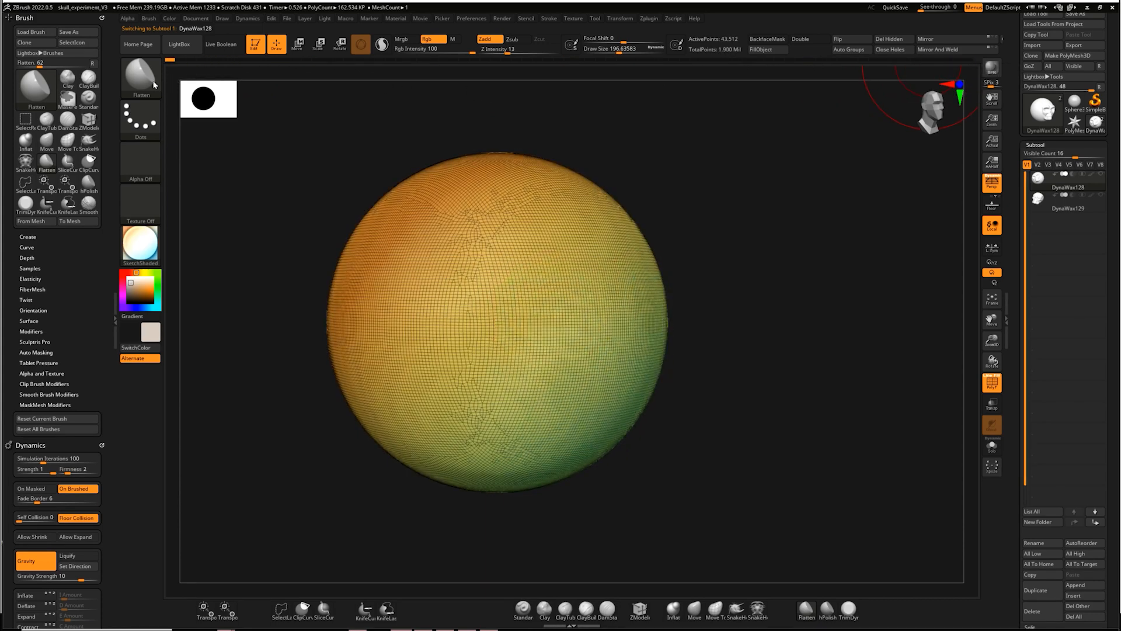
{"action": "key", "text": "shift+f"}
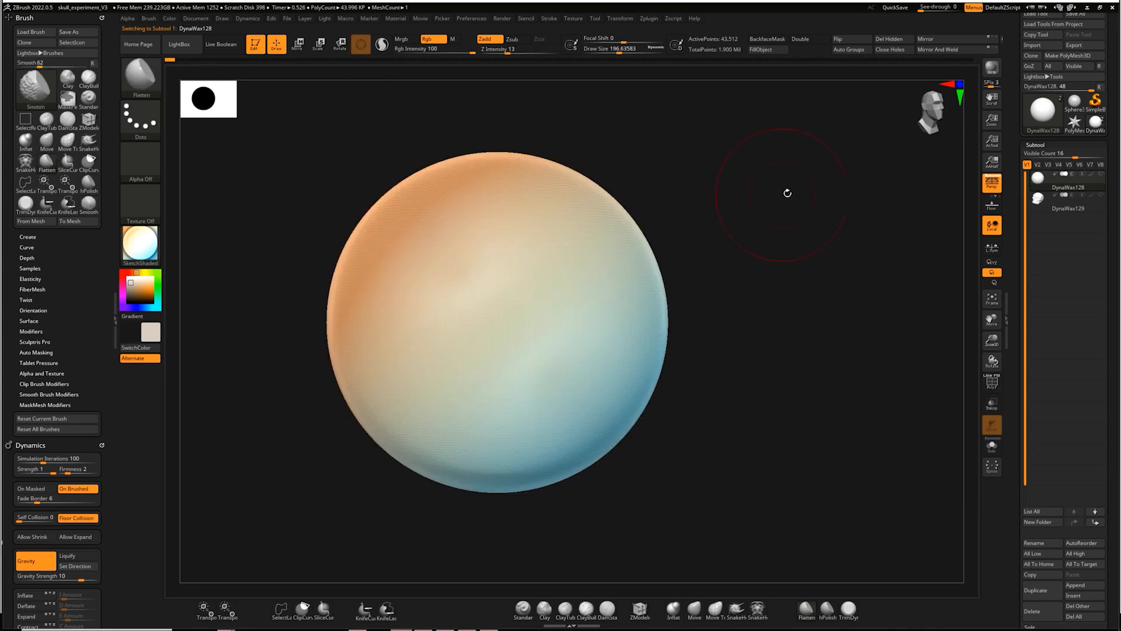
{"action": "left_click_drag", "start_coordinate": [783, 183], "coordinate": [780, 215]}
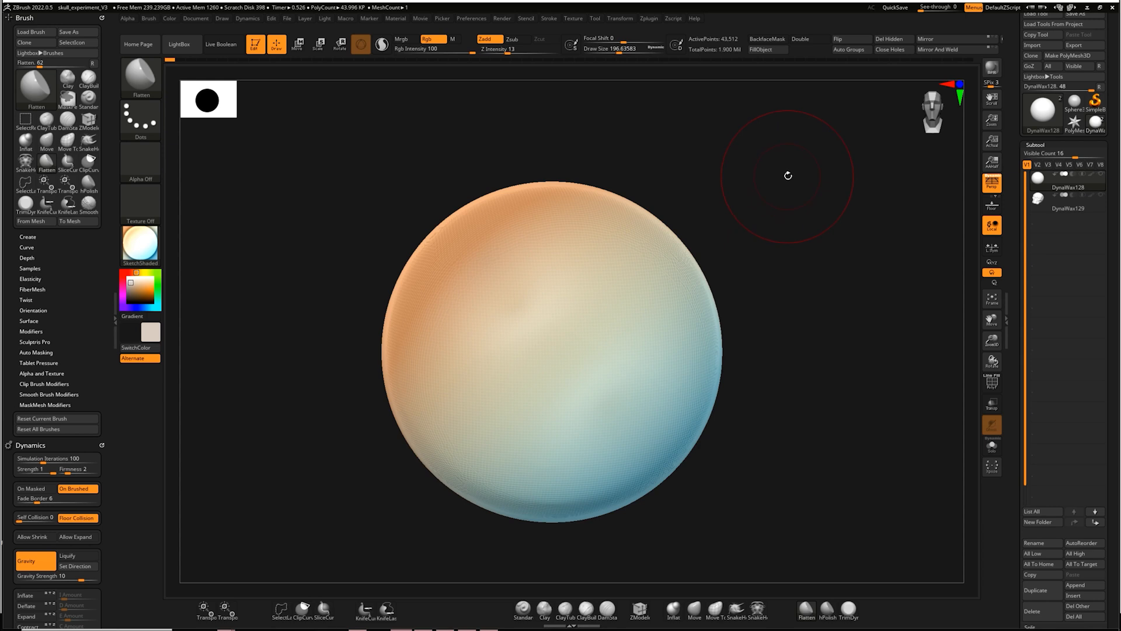
Step: Play DynaWax128's undo history forward from the first carved facial lines to the latest sculpted state
{"action": "left_click_drag", "start_coordinate": [170, 59], "coordinate": [181, 61]}
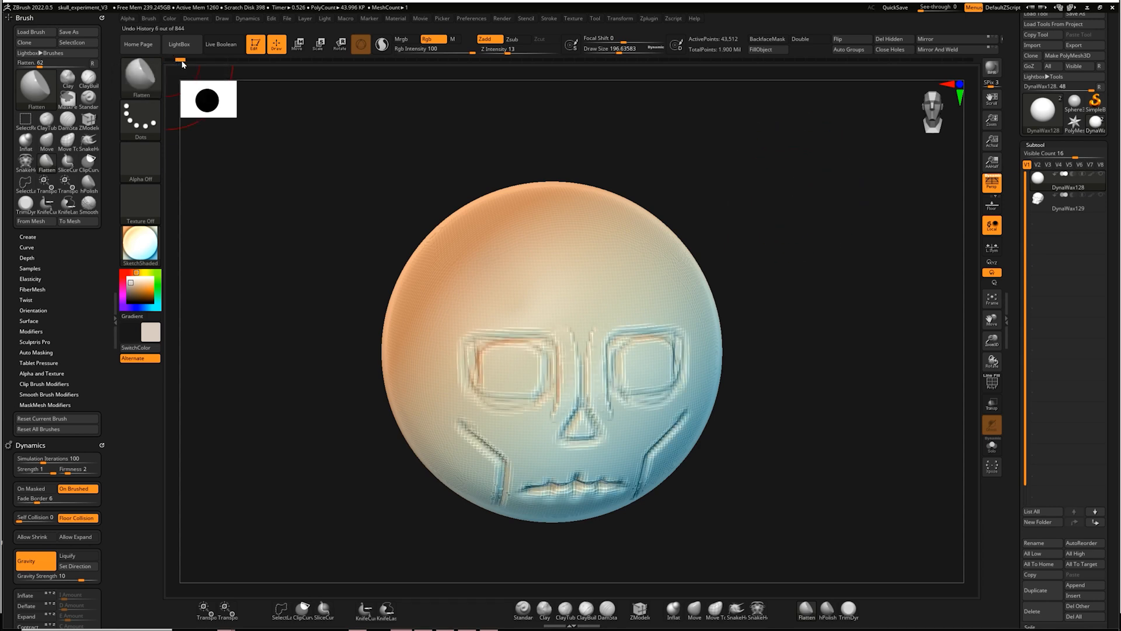
{"action": "left_click_drag", "start_coordinate": [778, 196], "coordinate": [740, 159]}
{"action": "mouse_move", "coordinate": [180, 61]}
{"action": "left_mouse_down"}
{"action": "mouse_move", "coordinate": [447, 23]}
{"action": "mouse_move", "coordinate": [968, 64]}
{"action": "left_mouse_up"}
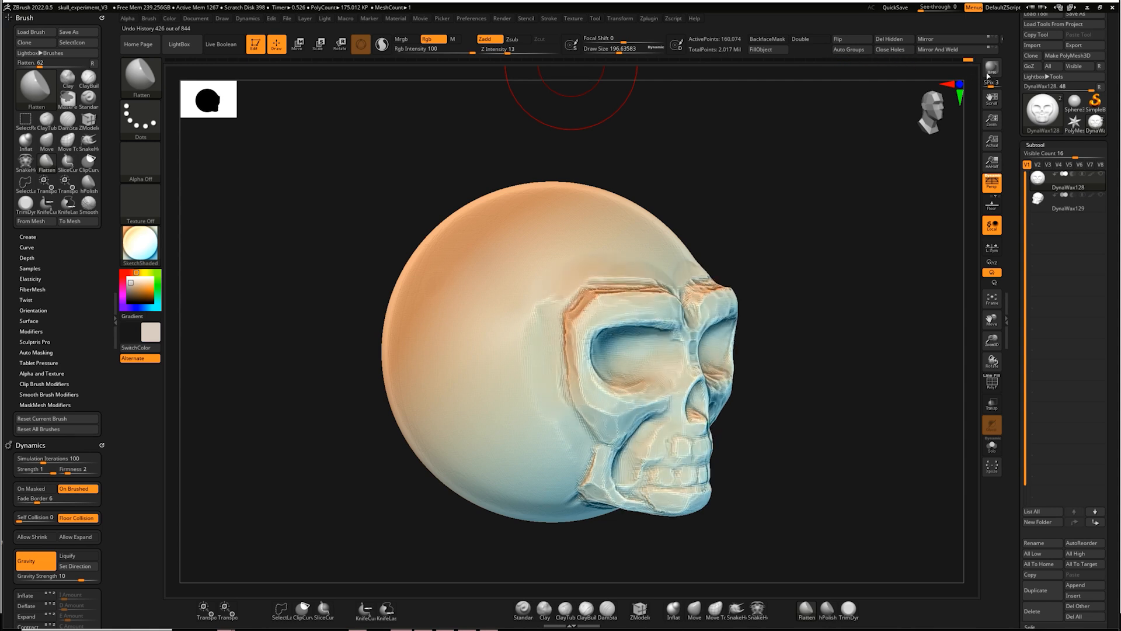
Step: Select the DynaWax129 subtool, rewind its undo history to an early skull stage and play it forward from there
{"action": "left_click", "coordinate": [1042, 205]}
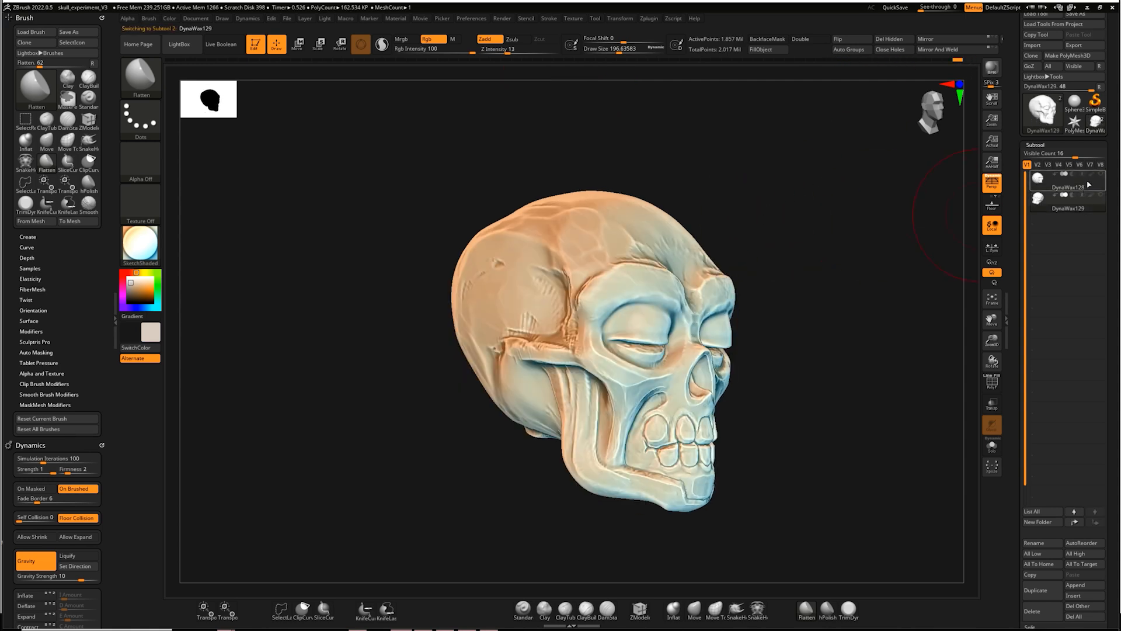
{"action": "left_click", "coordinate": [1100, 174]}
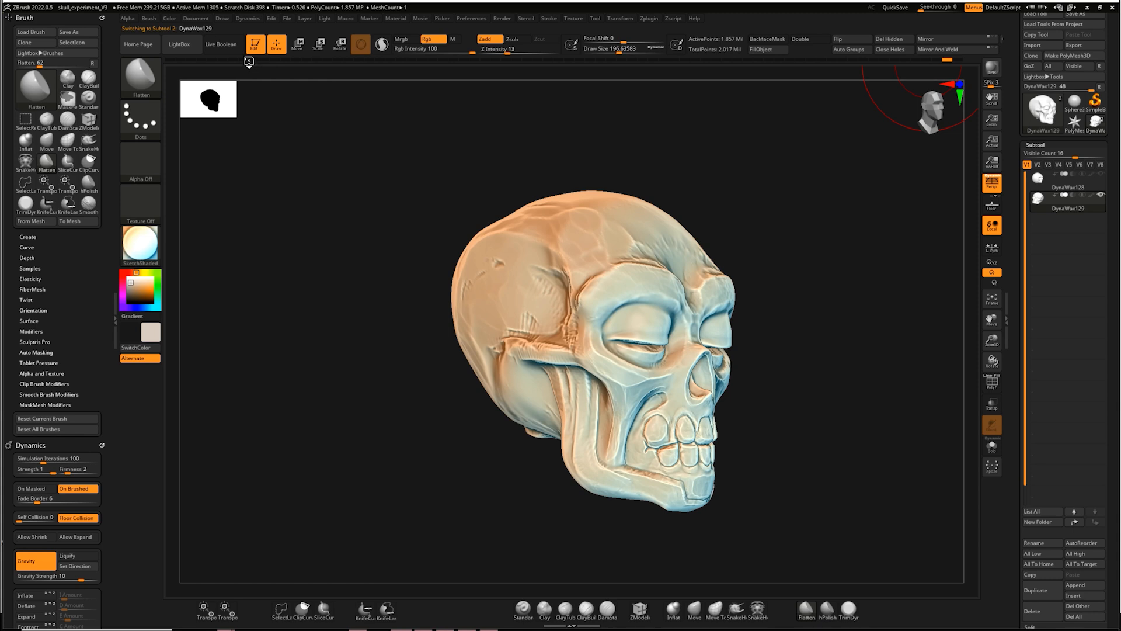
{"action": "left_click", "coordinate": [319, 61]}
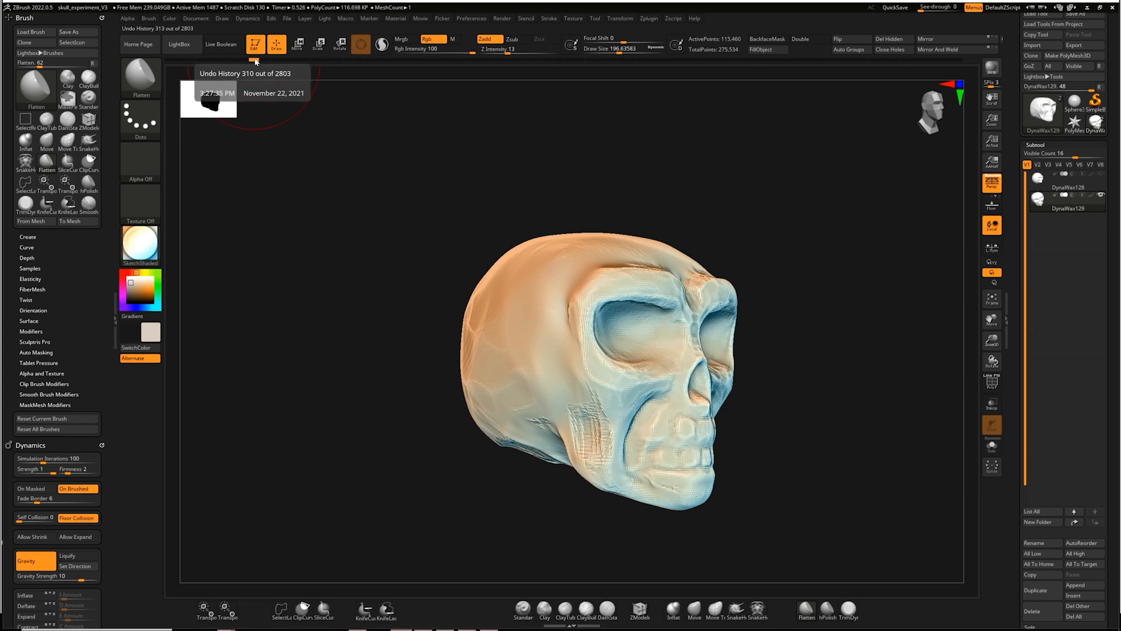
{"action": "mouse_move", "coordinate": [253, 61]}
{"action": "left_mouse_down"}
{"action": "mouse_move", "coordinate": [191, 60]}
{"action": "mouse_move", "coordinate": [754, 60]}
{"action": "left_mouse_up"}
{"action": "mouse_move", "coordinate": [807, 192]}
{"action": "left_mouse_down"}
{"action": "mouse_move", "coordinate": [759, 176]}
{"action": "mouse_move", "coordinate": [777, 176]}
{"action": "left_mouse_up"}
{"action": "left_click_drag", "start_coordinate": [757, 61], "coordinate": [782, 60]}
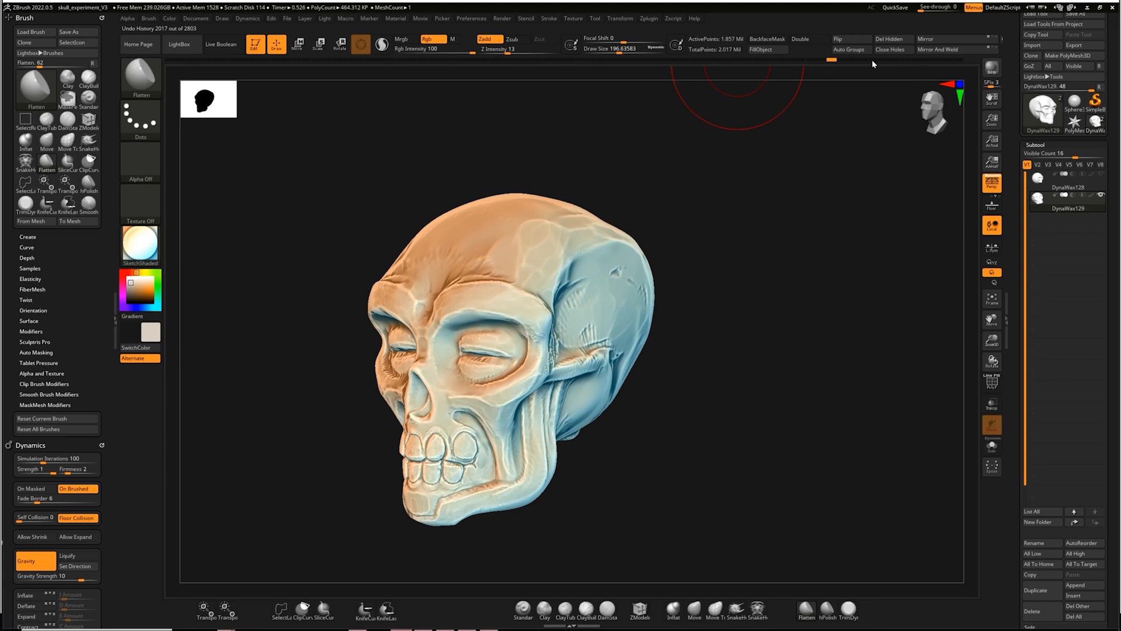
Step: Review the last stages of DynaWax129's undo history and examine the skull from the front
{"action": "mouse_move", "coordinate": [935, 65]}
{"action": "left_mouse_down"}
{"action": "mouse_move", "coordinate": [946, 59]}
{"action": "mouse_move", "coordinate": [917, 60]}
{"action": "left_mouse_up"}
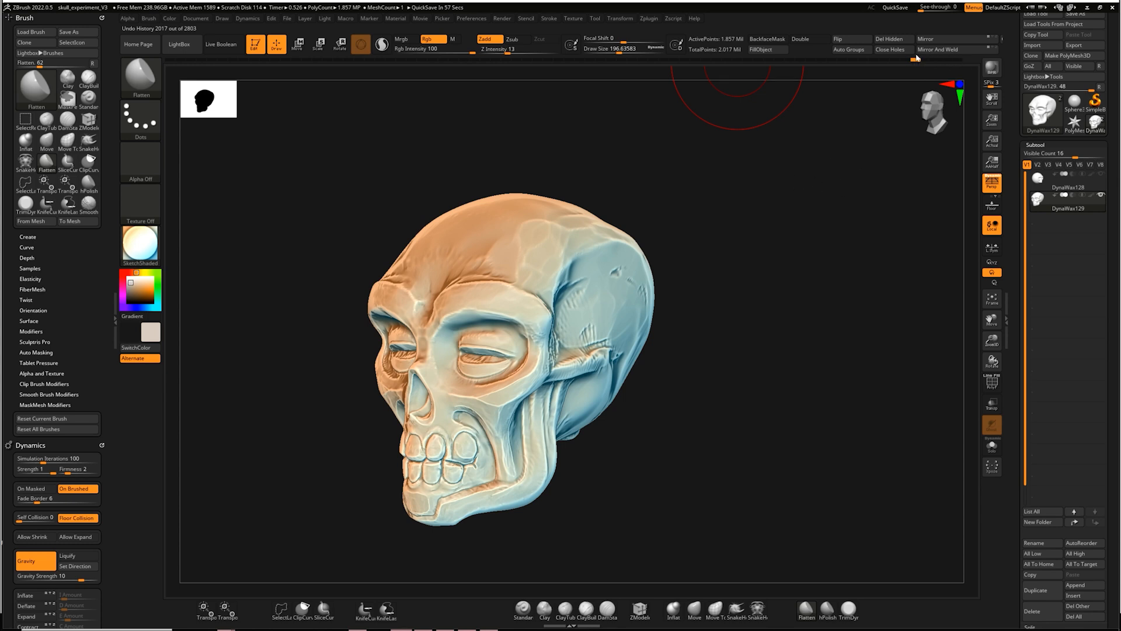
{"action": "left_click_drag", "start_coordinate": [902, 67], "coordinate": [797, 158]}
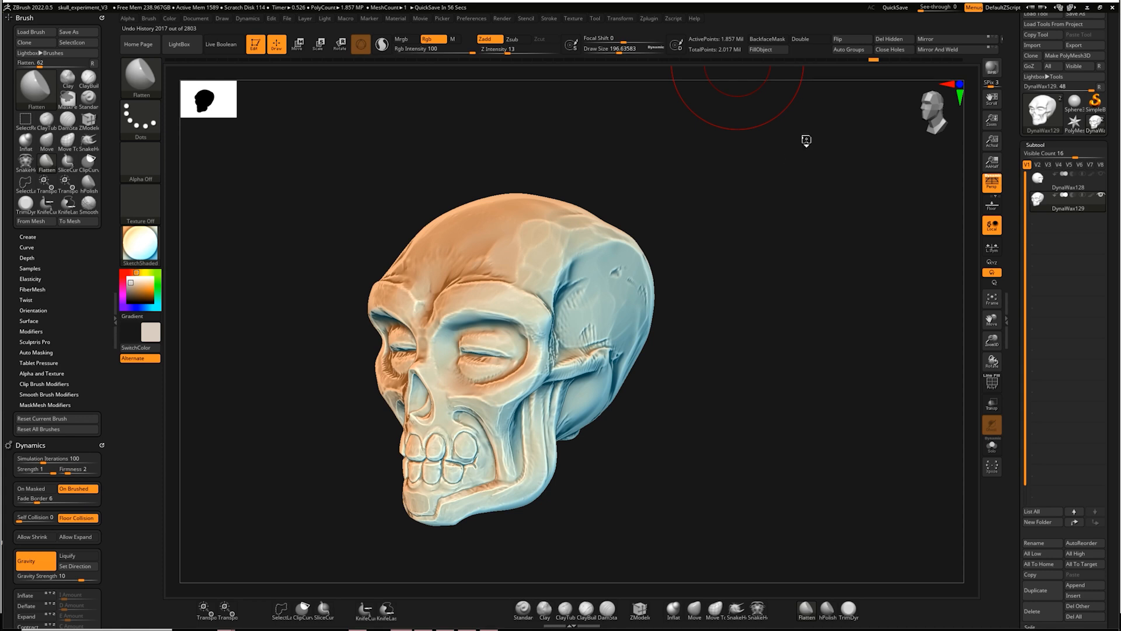
{"action": "left_click_drag", "start_coordinate": [806, 141], "coordinate": [866, 64]}
{"action": "mouse_move", "coordinate": [829, 134]}
{"action": "left_mouse_down"}
{"action": "mouse_move", "coordinate": [806, 123]}
{"action": "mouse_move", "coordinate": [816, 128]}
{"action": "left_mouse_up"}
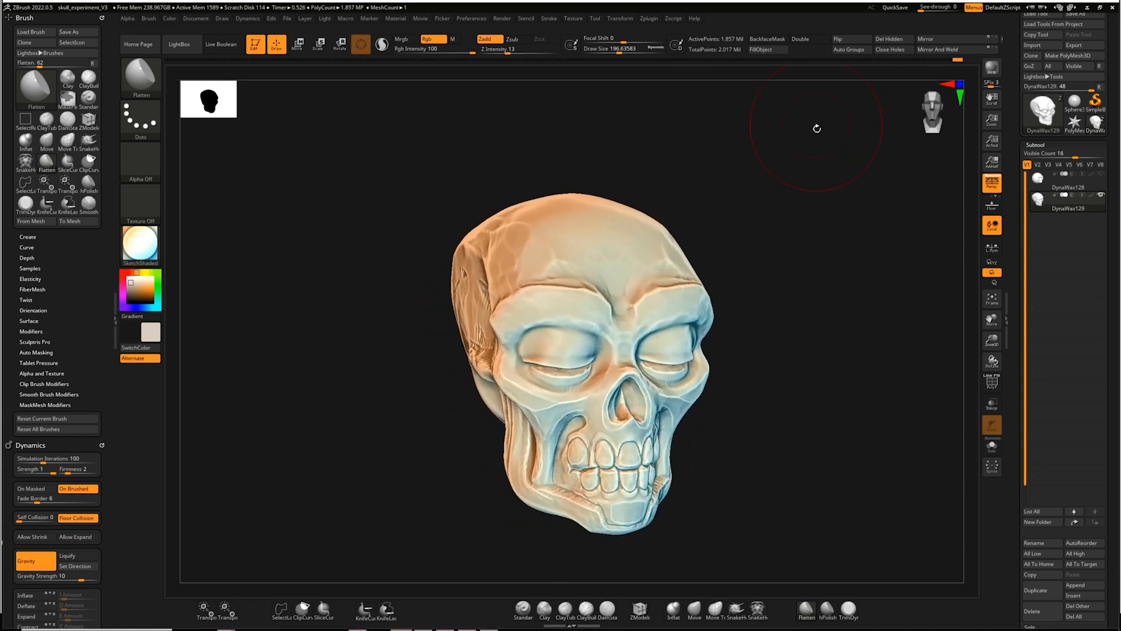
{"action": "mouse_move", "coordinate": [855, 252]}
{"action": "left_mouse_down", "text": "alt"}
{"action": "mouse_move", "coordinate": [759, 200]}
{"action": "mouse_move", "coordinate": [847, 163]}
{"action": "mouse_move", "coordinate": [826, 230]}
{"action": "mouse_move", "coordinate": [838, 177]}
{"action": "left_mouse_up", "text": "alt"}
Step: Pull the tip of the skull's nasal bone forward and upward with the Move brush
{"action": "key", "text": "b"}
{"action": "key", "text": "m"}
{"action": "key", "text": "v"}
{"action": "left_click_drag", "start_coordinate": [732, 316], "coordinate": [747, 307]}
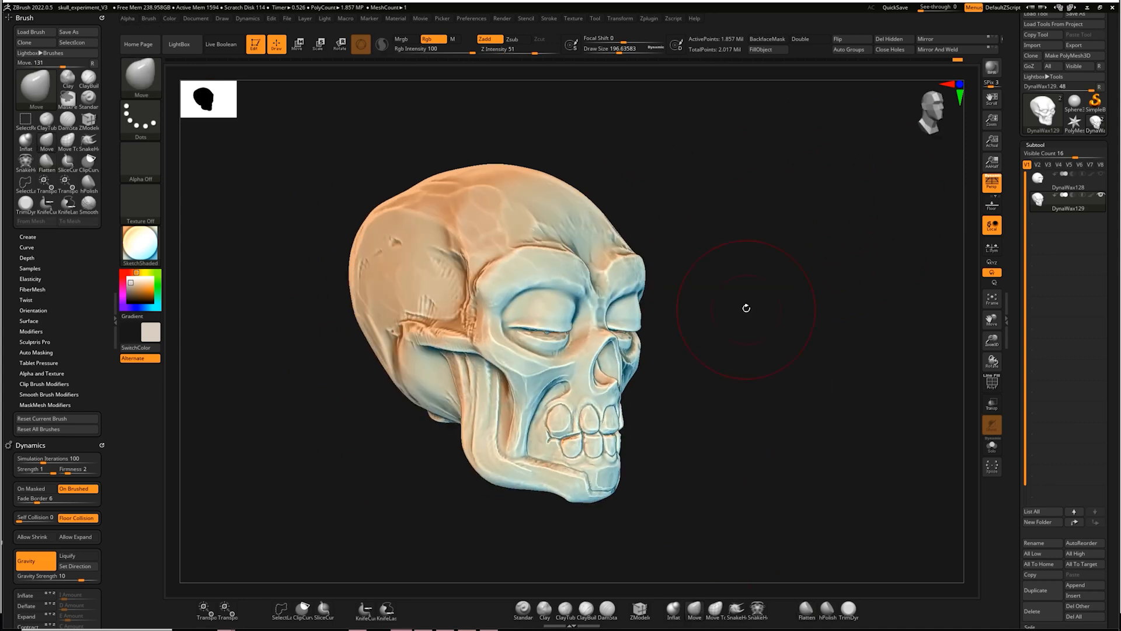
{"action": "mouse_move", "coordinate": [750, 257]}
{"action": "left_mouse_down"}
{"action": "mouse_move", "coordinate": [705, 320]}
{"action": "mouse_move", "coordinate": [660, 330]}
{"action": "mouse_move", "coordinate": [673, 323]}
{"action": "left_mouse_up"}
{"action": "left_click_drag", "start_coordinate": [661, 375], "coordinate": [660, 368]}
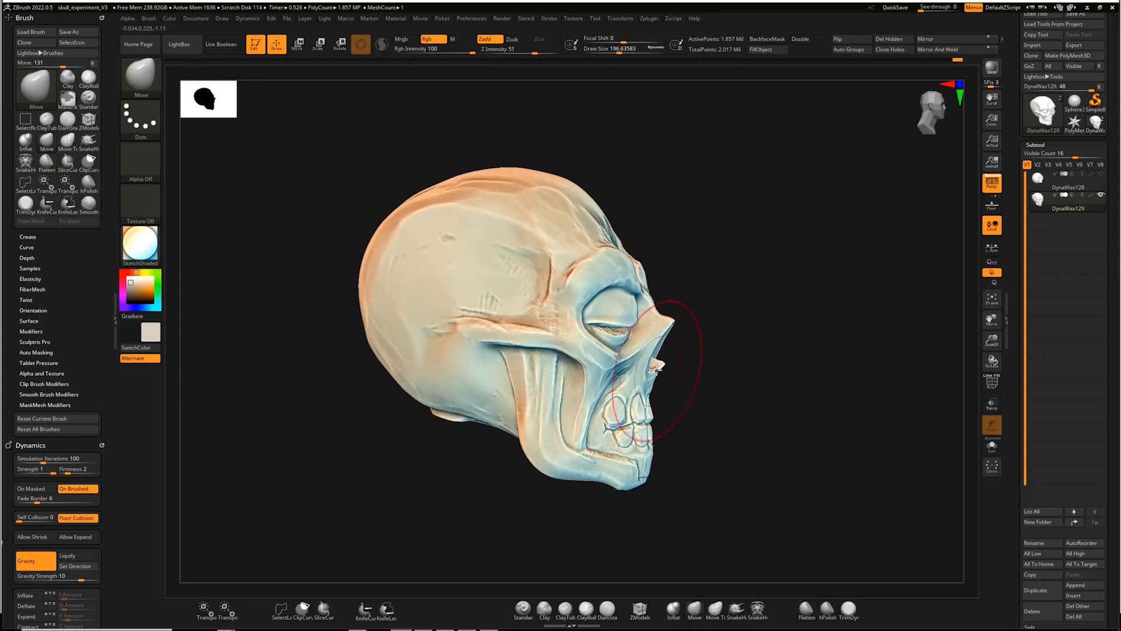
{"action": "left_click_drag", "start_coordinate": [671, 325], "coordinate": [658, 306]}
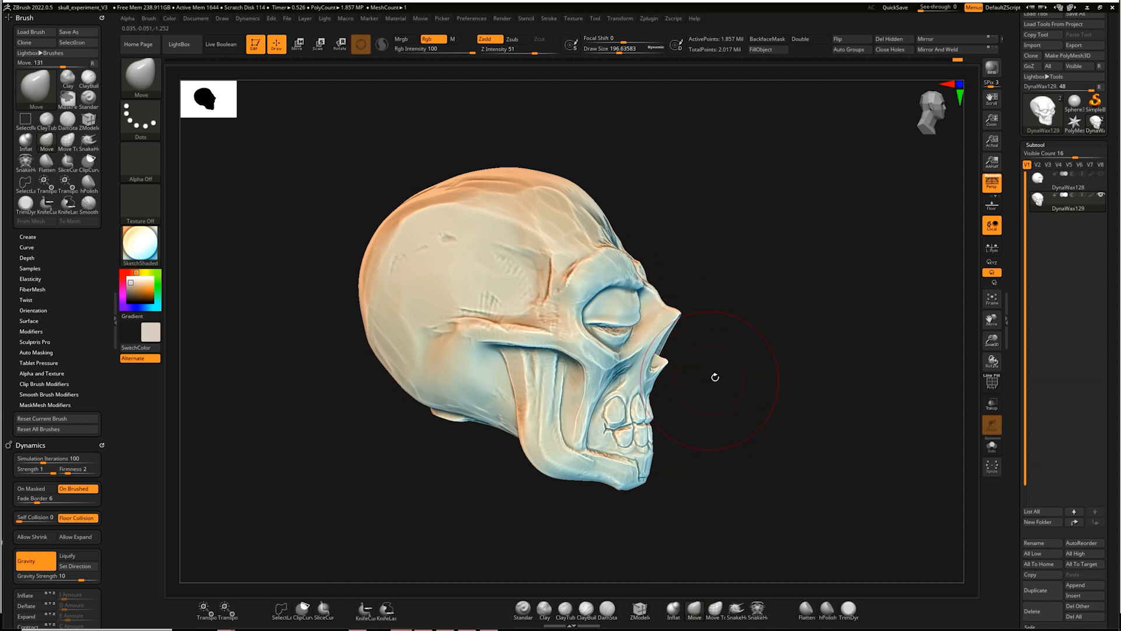
Step: Enlarge the Move brush to a draw size of about 245 and reshape the skull's lower jaw and chin
{"action": "key", "text": "s"}
{"action": "left_click_drag", "start_coordinate": [736, 372], "coordinate": [750, 444]}
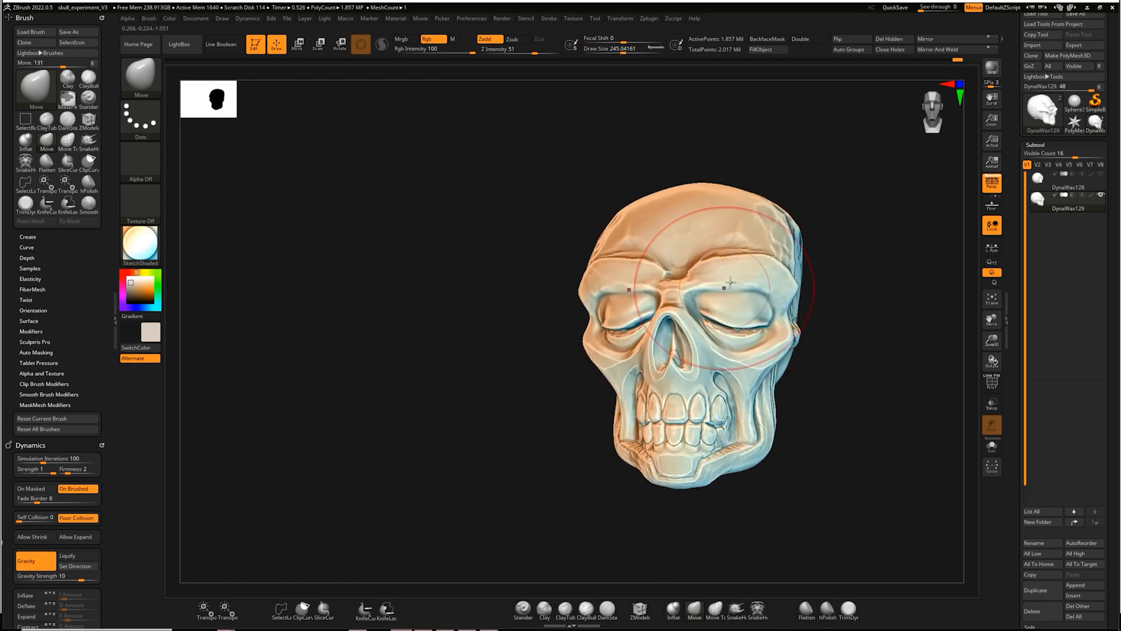
{"action": "mouse_move", "coordinate": [688, 484]}
{"action": "left_mouse_down"}
{"action": "mouse_move", "coordinate": [687, 502]}
{"action": "mouse_move", "coordinate": [723, 481]}
{"action": "mouse_move", "coordinate": [846, 496]}
{"action": "left_mouse_up"}
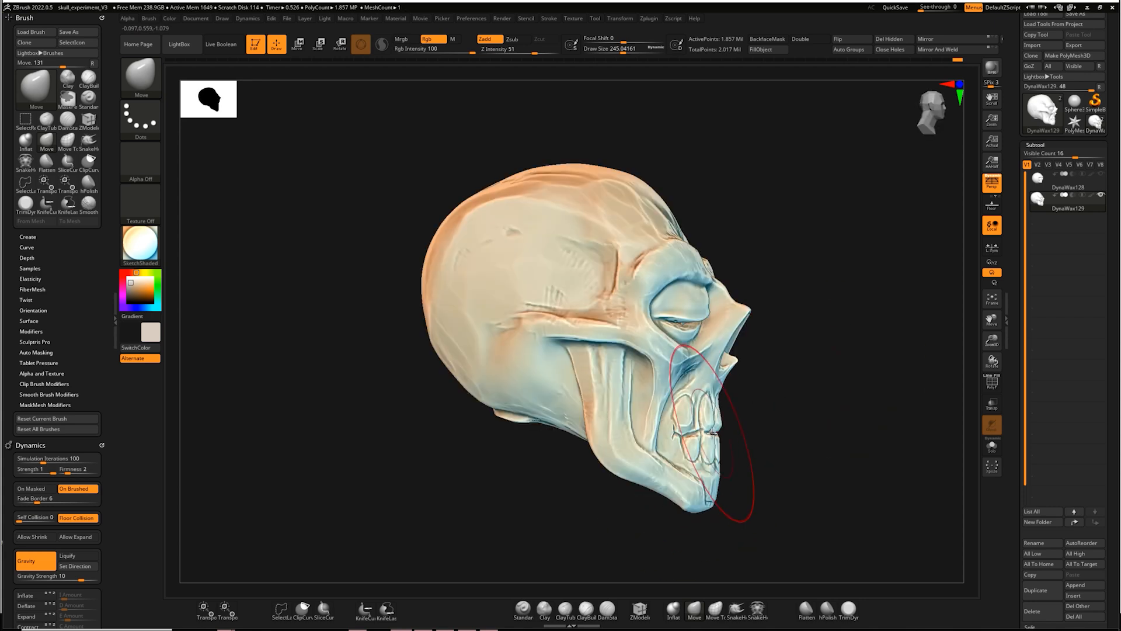
{"action": "left_click_drag", "start_coordinate": [733, 435], "coordinate": [727, 455]}
{"action": "left_click_drag", "start_coordinate": [716, 500], "coordinate": [727, 499]}
{"action": "left_click_drag", "start_coordinate": [812, 393], "coordinate": [773, 388]}
Step: Mask the teeth at a draw size of about 136 and pull the chin forward beneath them with the Move brush
{"action": "key", "text": "s"}
{"action": "mouse_move", "coordinate": [709, 420]}
{"action": "left_mouse_down"}
{"action": "mouse_move", "coordinate": [701, 410]}
{"action": "mouse_move", "coordinate": [681, 421]}
{"action": "mouse_move", "coordinate": [724, 441]}
{"action": "mouse_move", "coordinate": [682, 411]}
{"action": "left_mouse_up"}
{"action": "mouse_move", "coordinate": [841, 353]}
{"action": "left_mouse_down"}
{"action": "mouse_move", "coordinate": [862, 354]}
{"action": "mouse_move", "coordinate": [776, 454]}
{"action": "left_mouse_up"}
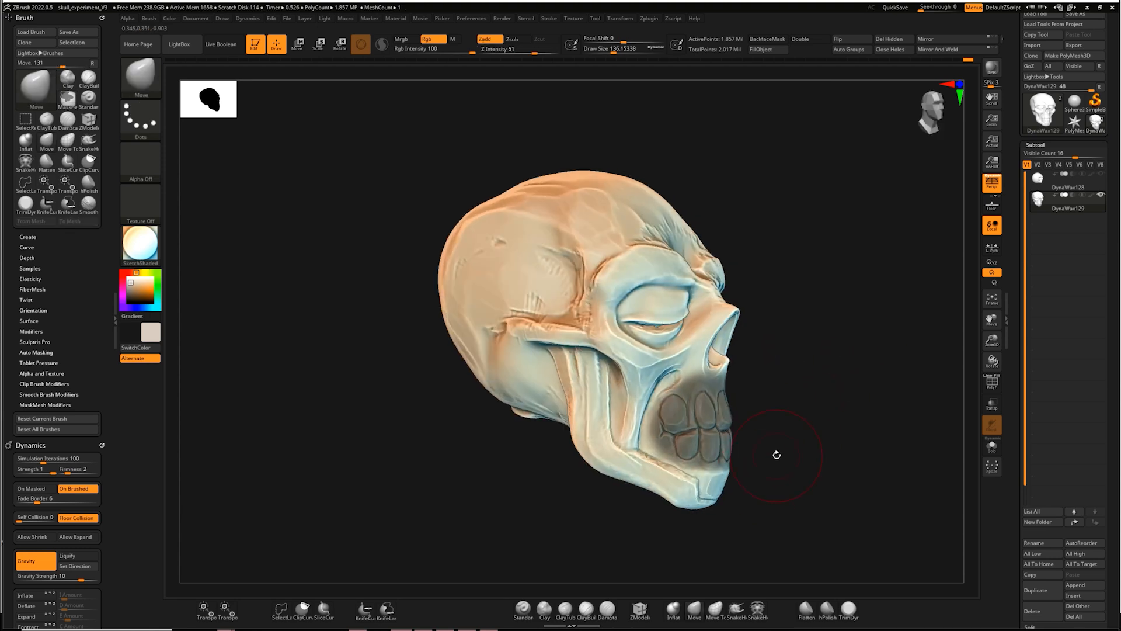
{"action": "left_click_drag", "start_coordinate": [728, 483], "coordinate": [734, 489]}
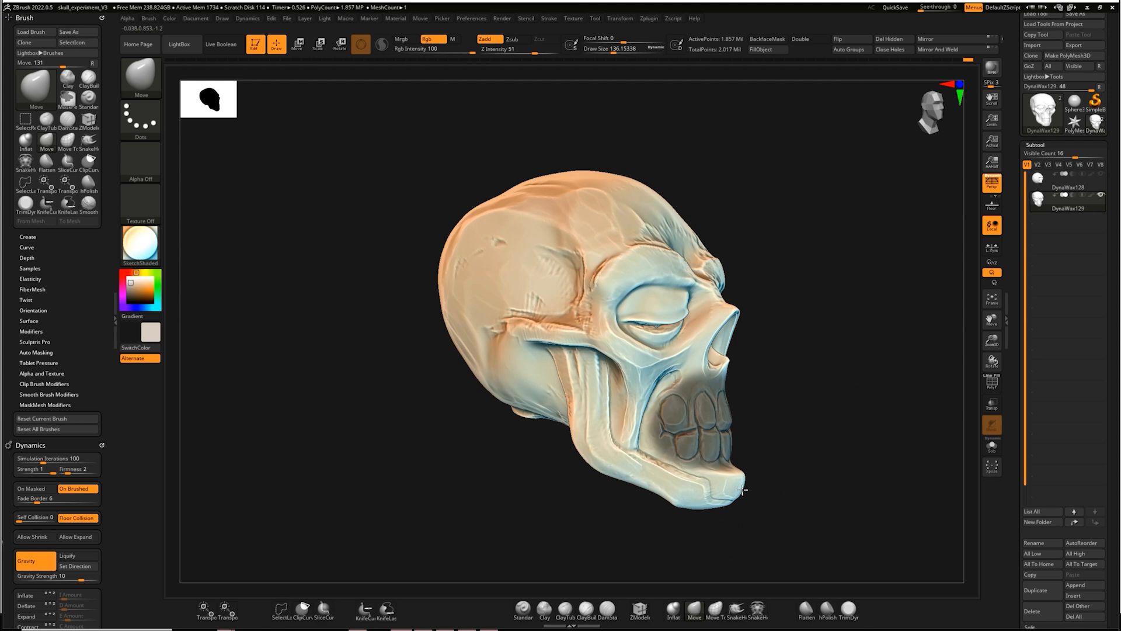
Step: Flatten the surface of the protruding chin below the masked teeth with the Flatten brush
{"action": "mouse_move", "coordinate": [778, 432]}
{"action": "left_mouse_down"}
{"action": "mouse_move", "coordinate": [747, 526]}
{"action": "mouse_move", "coordinate": [841, 491]}
{"action": "mouse_move", "coordinate": [759, 497]}
{"action": "mouse_move", "coordinate": [853, 454]}
{"action": "mouse_move", "coordinate": [814, 327]}
{"action": "left_mouse_up"}
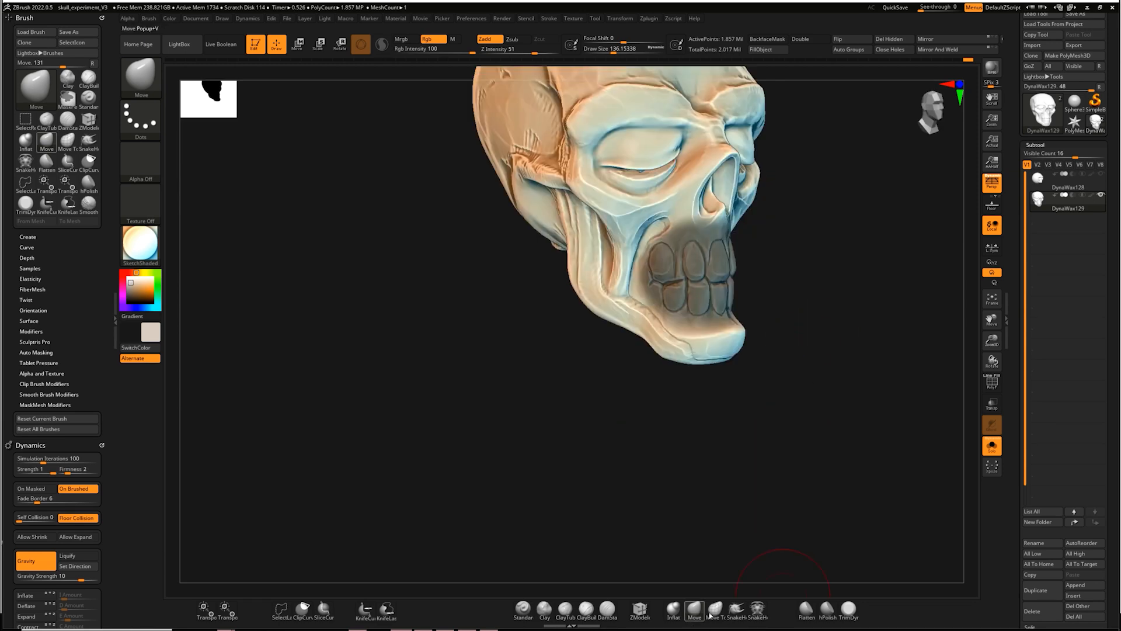
{"action": "left_click", "coordinate": [809, 607]}
{"action": "mouse_move", "coordinate": [833, 365]}
{"action": "left_mouse_down"}
{"action": "mouse_move", "coordinate": [871, 347]}
{"action": "mouse_move", "coordinate": [800, 377]}
{"action": "mouse_move", "coordinate": [797, 317]}
{"action": "left_mouse_up"}
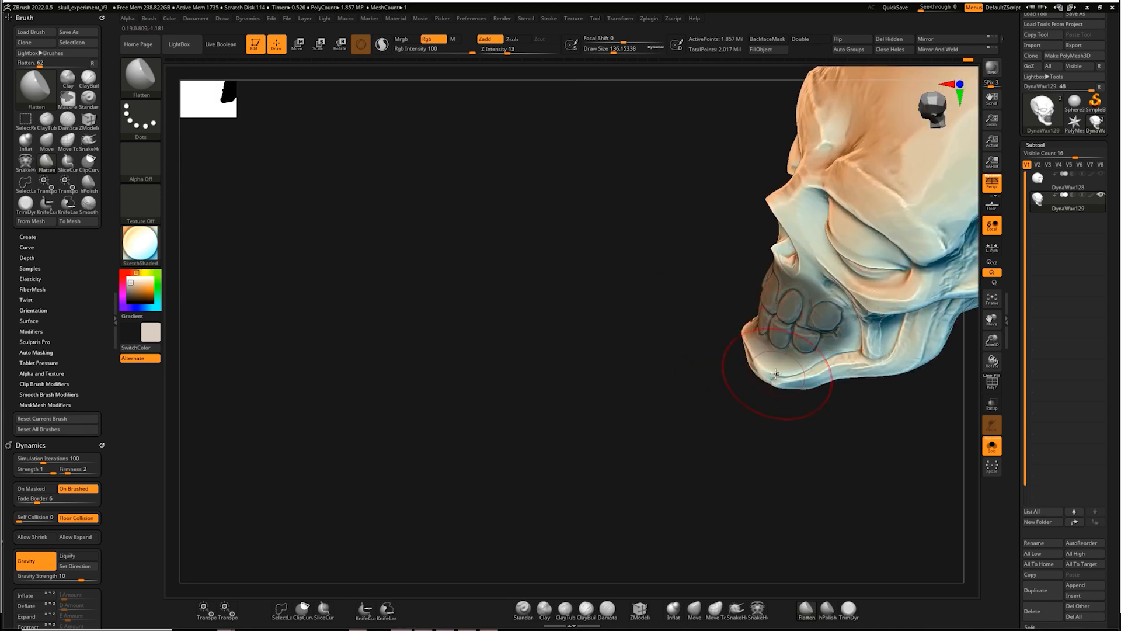
{"action": "left_click_drag", "start_coordinate": [574, 403], "coordinate": [858, 176]}
Step: Carve a curved groove along the rear side of the cranium with DamStandard at a draw size of about 41
{"action": "mouse_move", "coordinate": [339, 351]}
{"action": "left_mouse_down"}
{"action": "mouse_move", "coordinate": [382, 359]}
{"action": "mouse_move", "coordinate": [397, 401]}
{"action": "mouse_move", "coordinate": [403, 374]}
{"action": "mouse_move", "coordinate": [391, 379]}
{"action": "left_mouse_up"}
{"action": "key", "text": "s"}
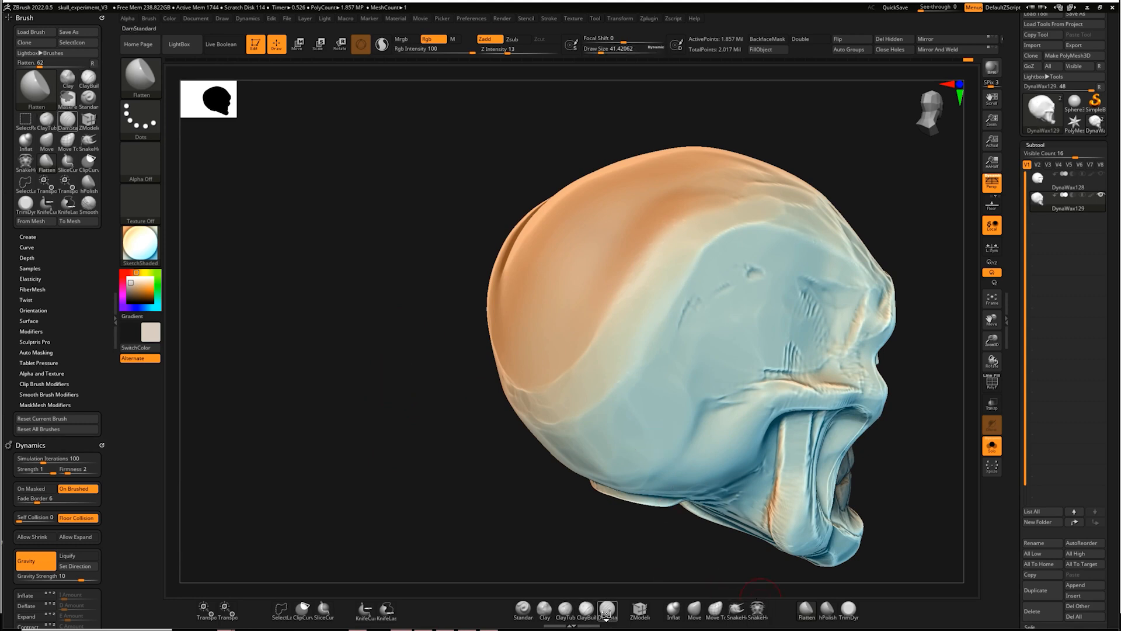
{"action": "left_click", "coordinate": [606, 610]}
{"action": "mouse_move", "coordinate": [824, 160]}
{"action": "left_mouse_down"}
{"action": "mouse_move", "coordinate": [843, 155]}
{"action": "mouse_move", "coordinate": [794, 178]}
{"action": "left_mouse_up"}
{"action": "left_click_drag", "start_coordinate": [628, 158], "coordinate": [483, 334]}
{"action": "left_click_drag", "start_coordinate": [346, 392], "coordinate": [347, 402]}
{"action": "mouse_move", "coordinate": [826, 131]}
{"action": "left_mouse_down"}
{"action": "mouse_move", "coordinate": [847, 178]}
{"action": "mouse_move", "coordinate": [672, 410]}
{"action": "left_mouse_up"}
Step: Build up a raised strip beside the cranium groove with ClayBuildup and smooth it
{"action": "left_click", "coordinate": [586, 607]}
{"action": "mouse_move", "coordinate": [608, 251]}
{"action": "left_mouse_down"}
{"action": "mouse_move", "coordinate": [598, 292]}
{"action": "mouse_move", "coordinate": [607, 256]}
{"action": "mouse_move", "coordinate": [602, 274]}
{"action": "left_mouse_up"}
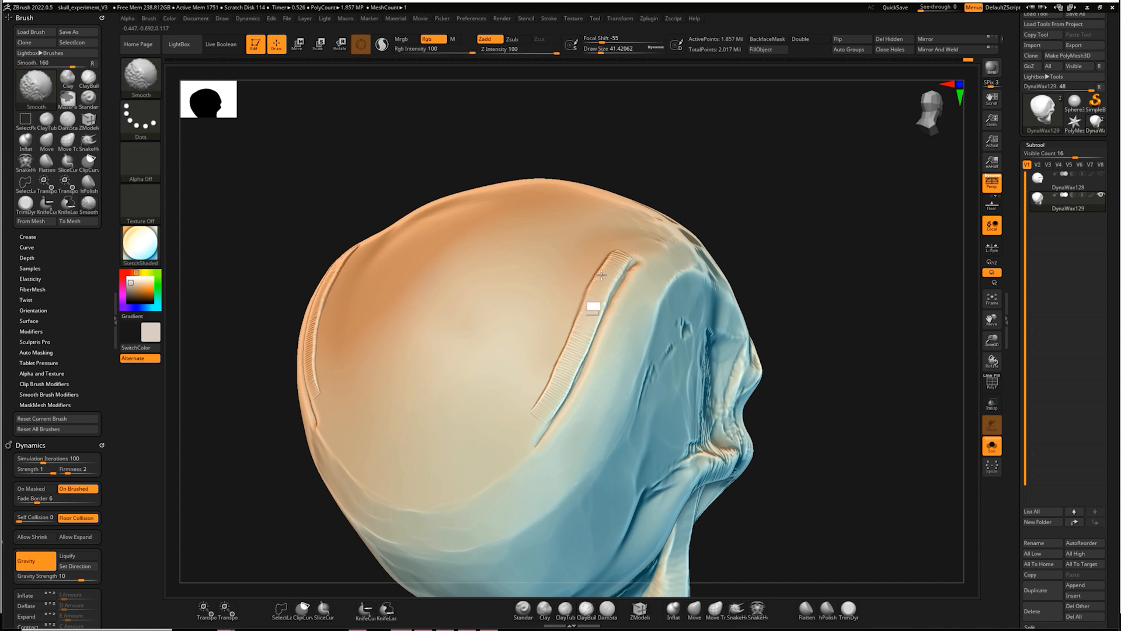
{"action": "mouse_move", "coordinate": [746, 167]}
{"action": "left_mouse_down"}
{"action": "mouse_move", "coordinate": [765, 225]}
{"action": "mouse_move", "coordinate": [758, 190]}
{"action": "mouse_move", "coordinate": [771, 165]}
{"action": "mouse_move", "coordinate": [771, 211]}
{"action": "mouse_move", "coordinate": [350, 520]}
{"action": "left_mouse_up"}
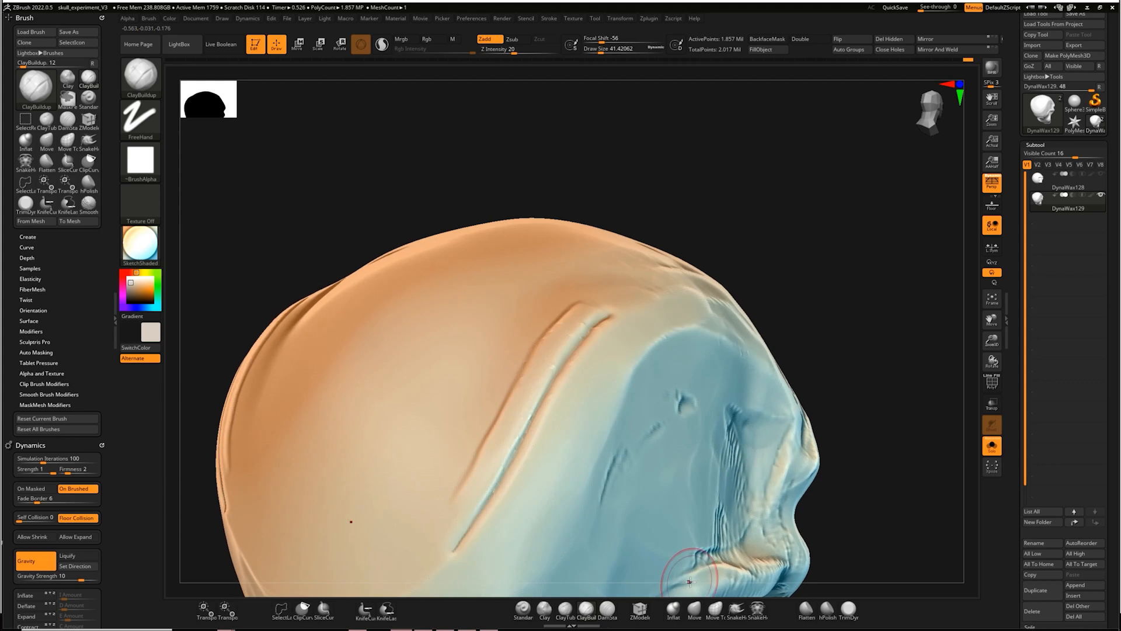
Step: Sharpen the groove and raised edge along the cranium strip with DamStandard strokes
{"action": "left_click", "coordinate": [607, 609]}
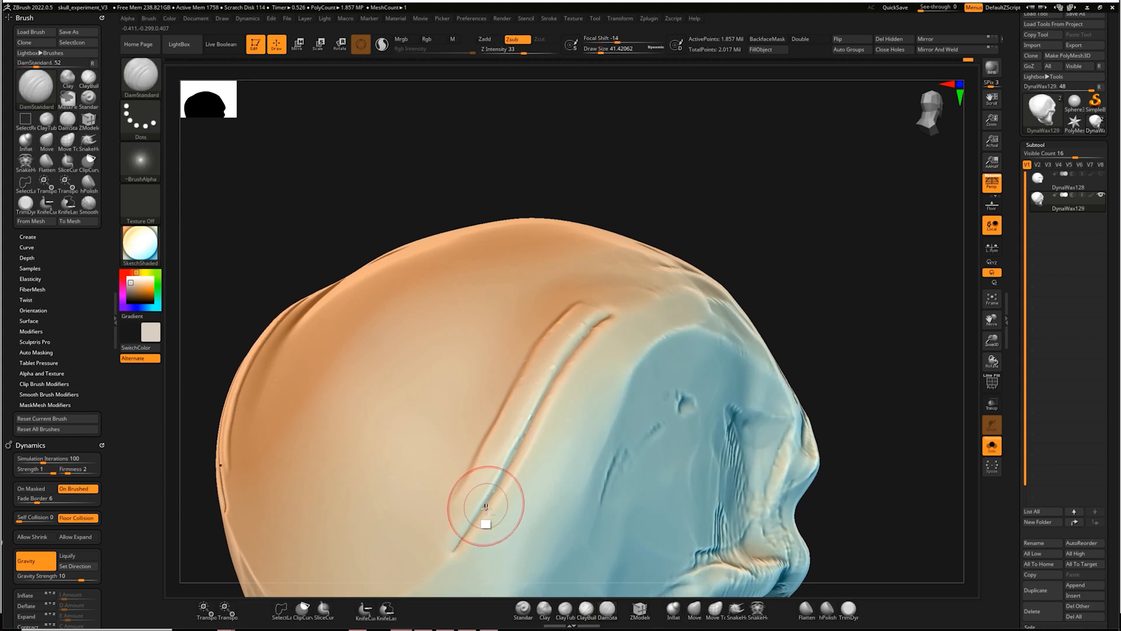
{"action": "left_click_drag", "start_coordinate": [509, 487], "coordinate": [571, 372]}
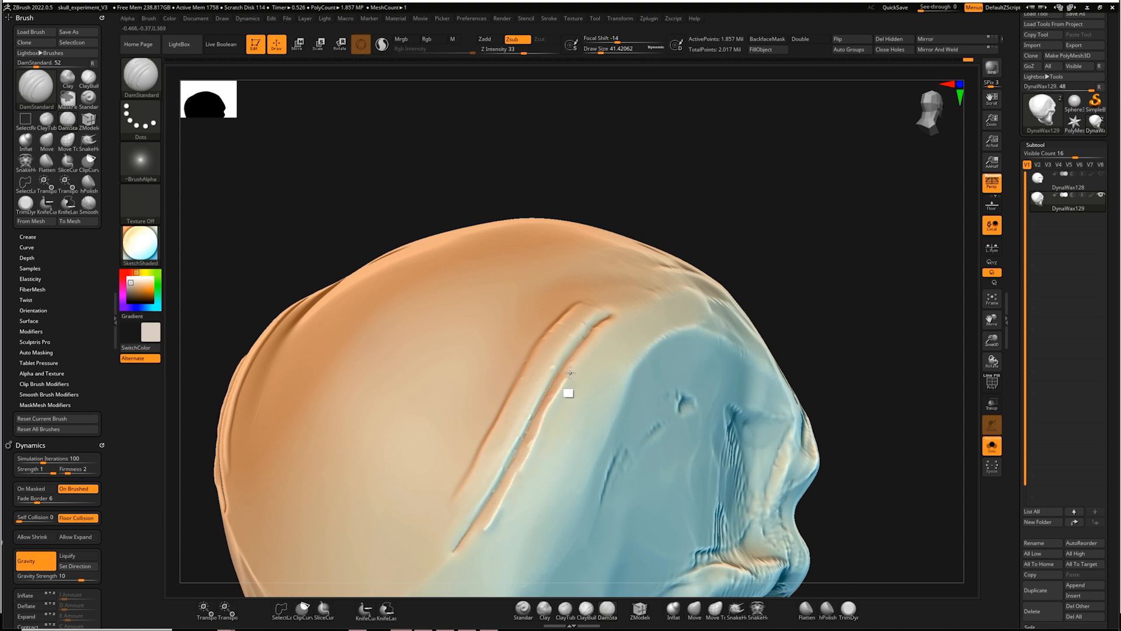
{"action": "left_click_drag", "start_coordinate": [602, 336], "coordinate": [606, 331], "text": "alt"}
{"action": "left_click_drag", "start_coordinate": [795, 267], "coordinate": [795, 256]}
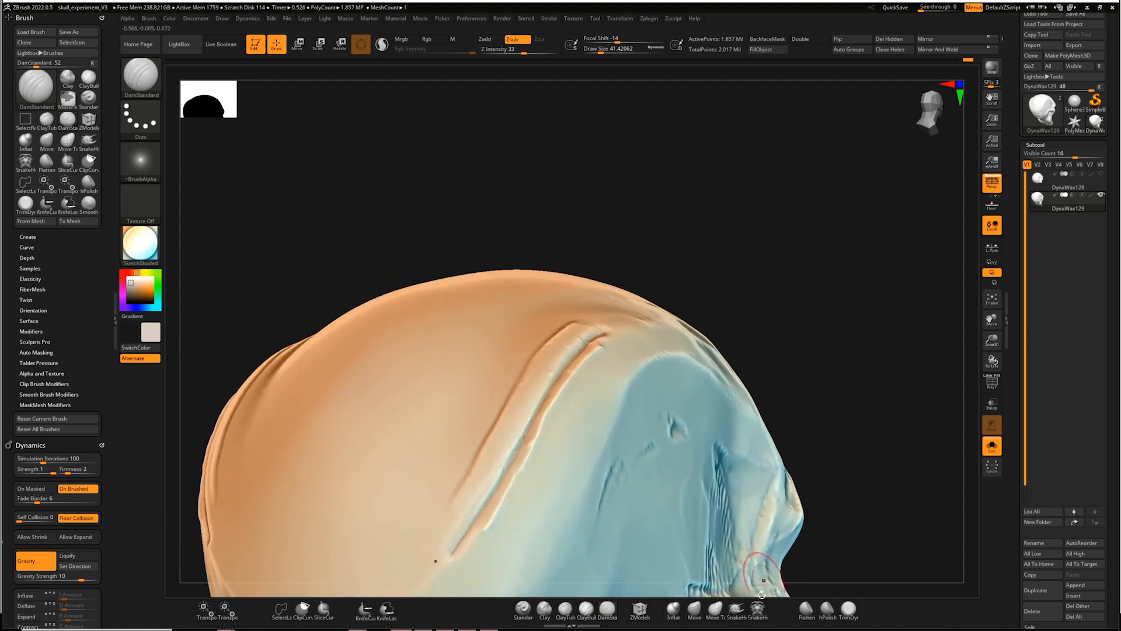
Step: Flatten and smooth the edge of the cranium groove, and check the whole skull in profile
{"action": "left_click", "coordinate": [806, 610]}
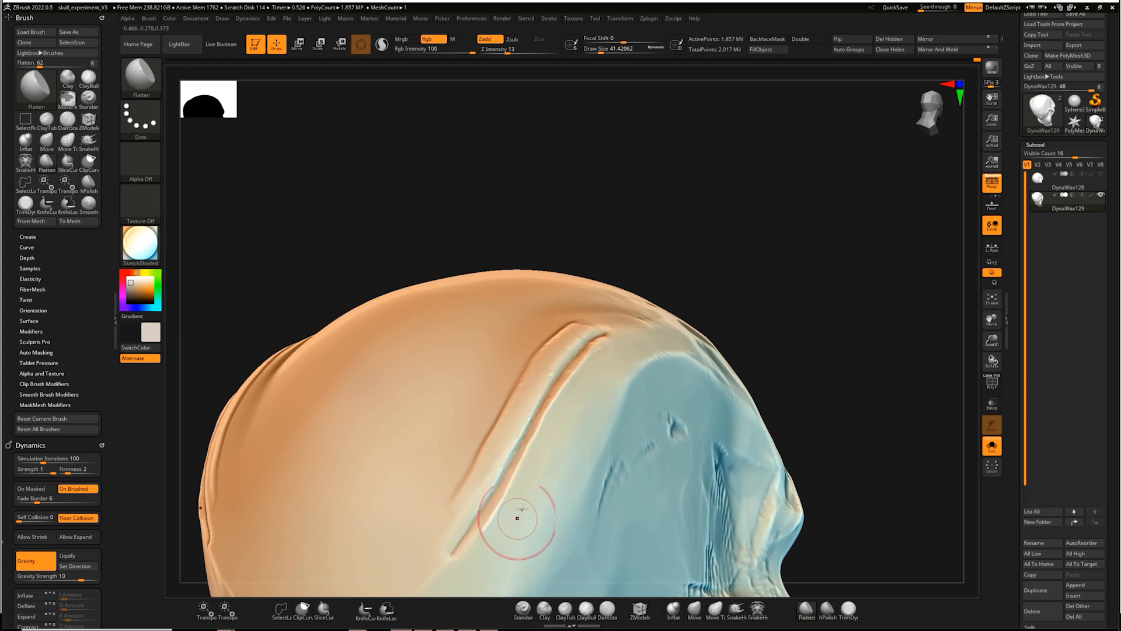
{"action": "key", "text": "shift"}
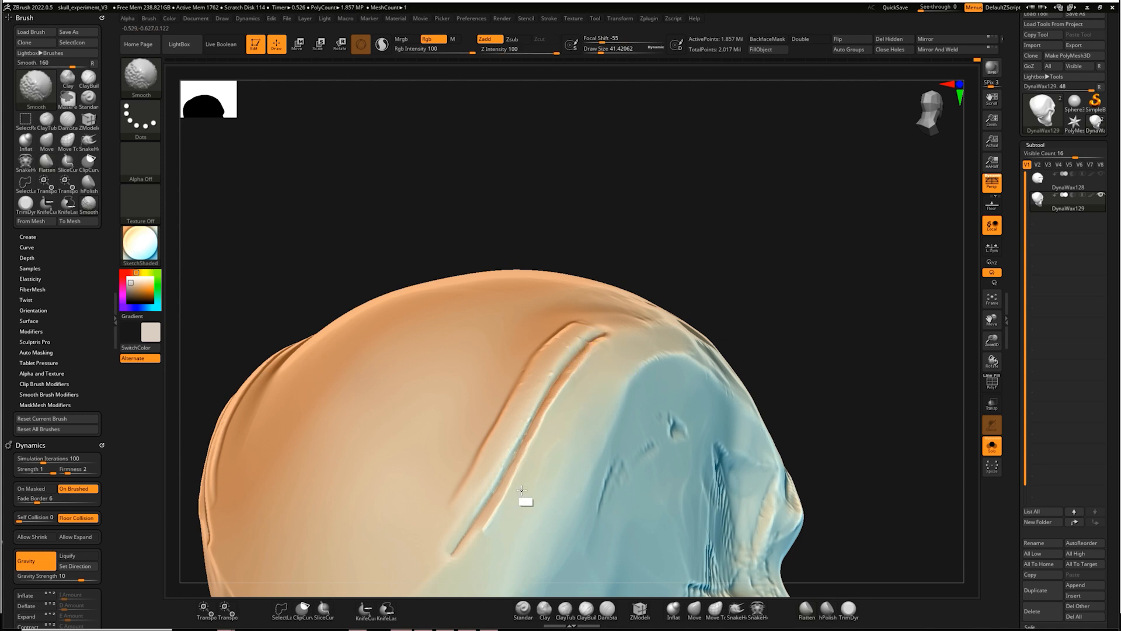
{"action": "mouse_move", "coordinate": [665, 221]}
{"action": "left_mouse_down"}
{"action": "mouse_move", "coordinate": [726, 253]}
{"action": "mouse_move", "coordinate": [654, 130]}
{"action": "mouse_move", "coordinate": [501, 166]}
{"action": "left_mouse_up"}
{"action": "left_click_drag", "start_coordinate": [337, 372], "coordinate": [323, 295], "text": "alt"}
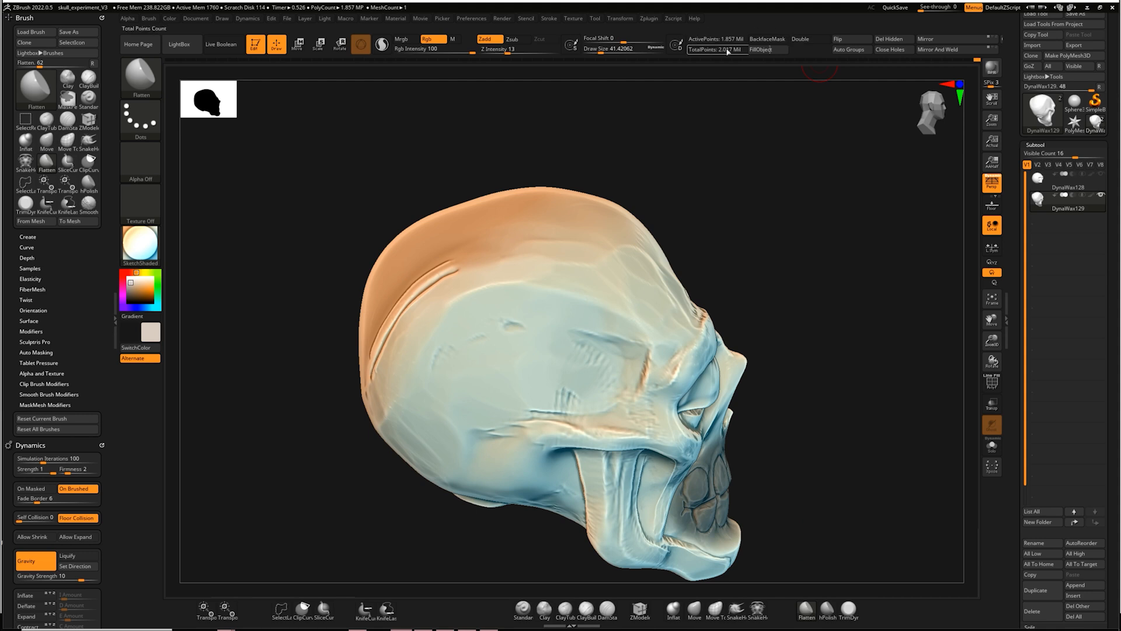
Step: Examine the finished skull from the front and in three-quarter view, then zoomed out as a whole
{"action": "left_click_drag", "start_coordinate": [824, 185], "coordinate": [836, 119]}
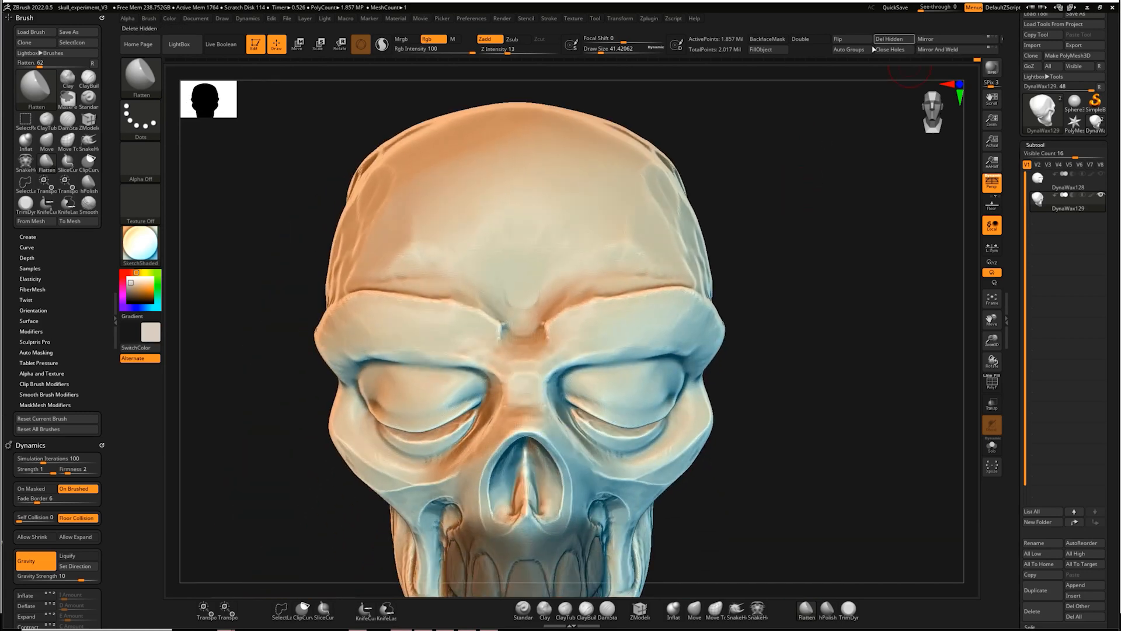
{"action": "left_click_drag", "start_coordinate": [793, 140], "coordinate": [829, 99]}
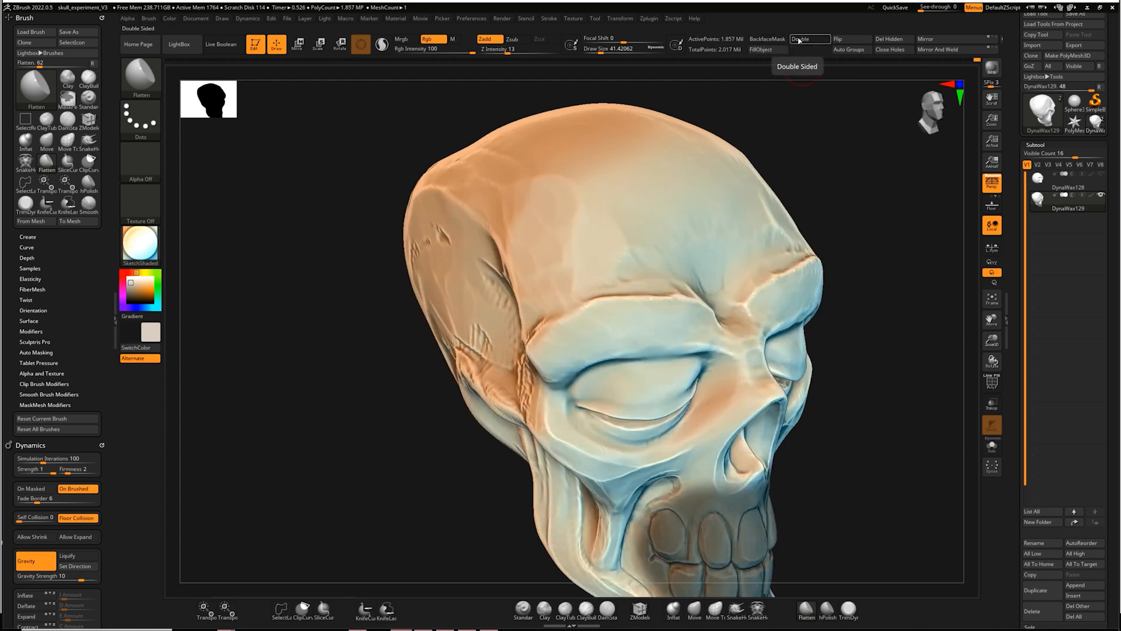
{"action": "key", "text": "alt+s"}
{"action": "mouse_move", "coordinate": [840, 202]}
{"action": "left_mouse_down"}
{"action": "mouse_move", "coordinate": [858, 188]}
{"action": "mouse_move", "coordinate": [806, 201]}
{"action": "mouse_move", "coordinate": [819, 179]}
{"action": "mouse_move", "coordinate": [803, 218]}
{"action": "mouse_move", "coordinate": [789, 185]}
{"action": "mouse_move", "coordinate": [771, 192]}
{"action": "mouse_move", "coordinate": [846, 187]}
{"action": "left_mouse_up"}
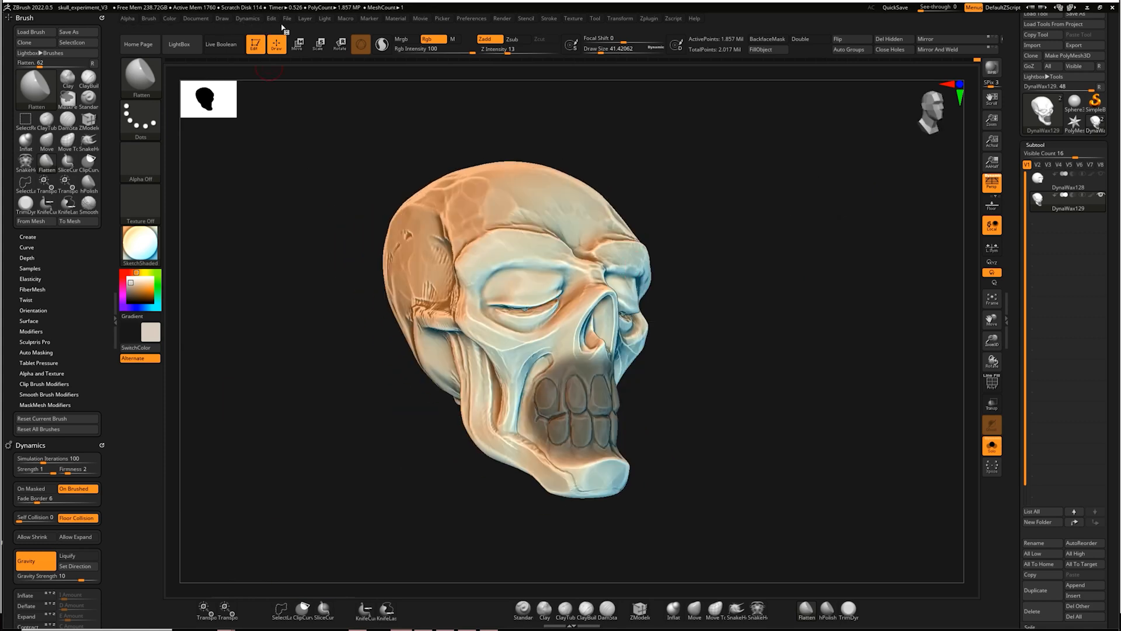
Step: Open the demoHead_V3 project from the DEMO_HEAD folder
{"action": "left_click", "coordinate": [273, 20]}
{"action": "mouse_move", "coordinate": [286, 20]}
{"action": "left_click", "coordinate": [306, 36]}
{"action": "left_click", "coordinate": [591, 341]}
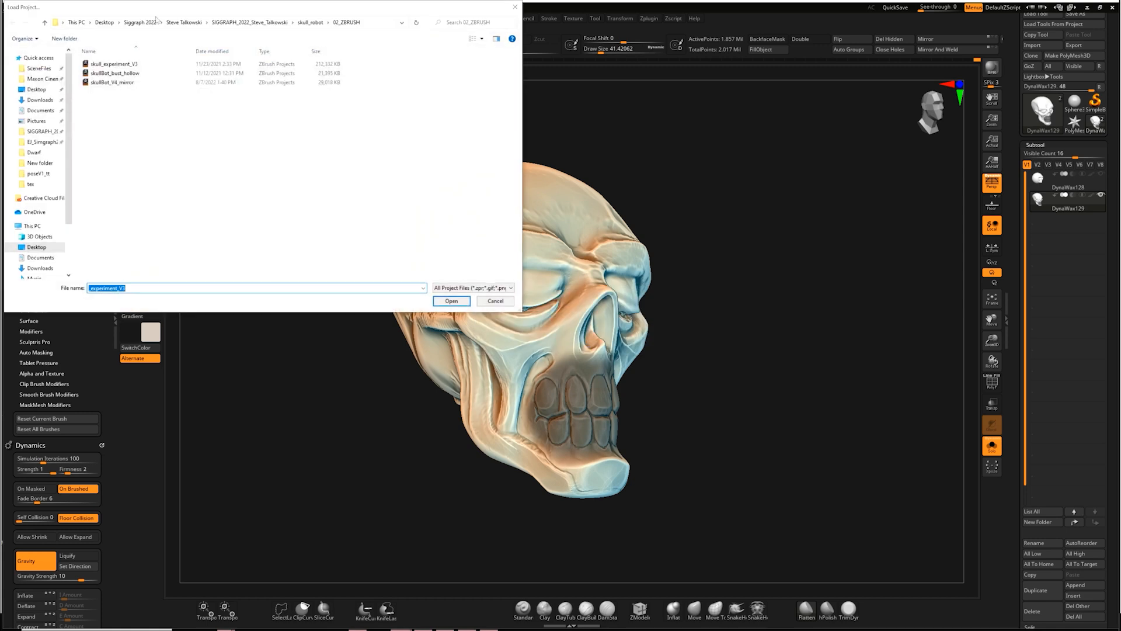
{"action": "left_click", "coordinate": [240, 22]}
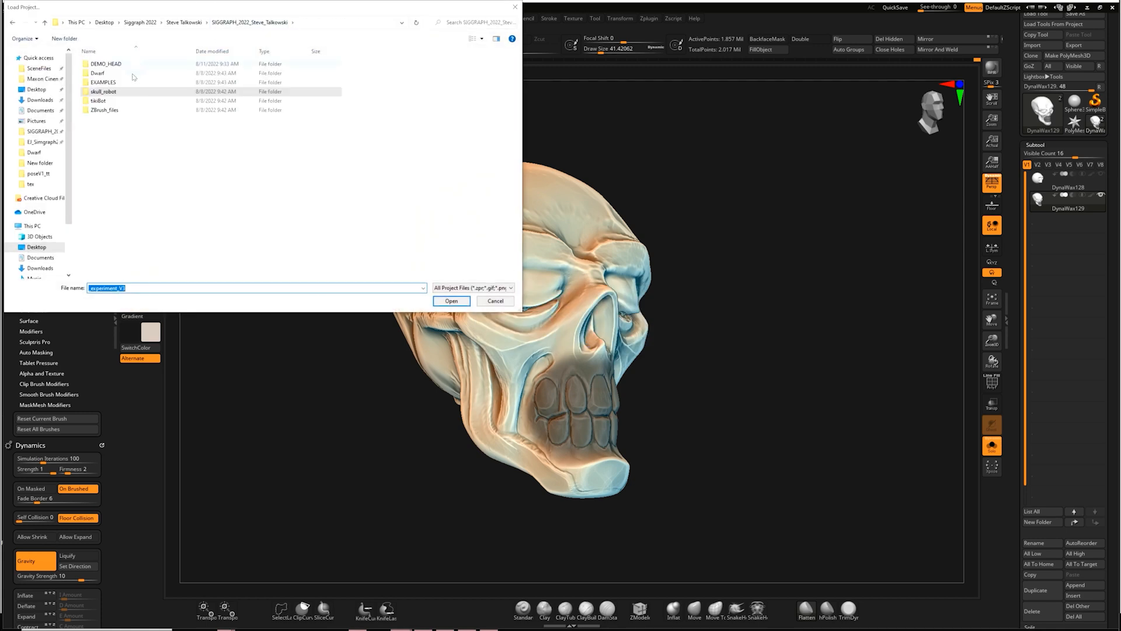
{"action": "double_click", "coordinate": [128, 64]}
{"action": "double_click", "coordinate": [108, 111]}
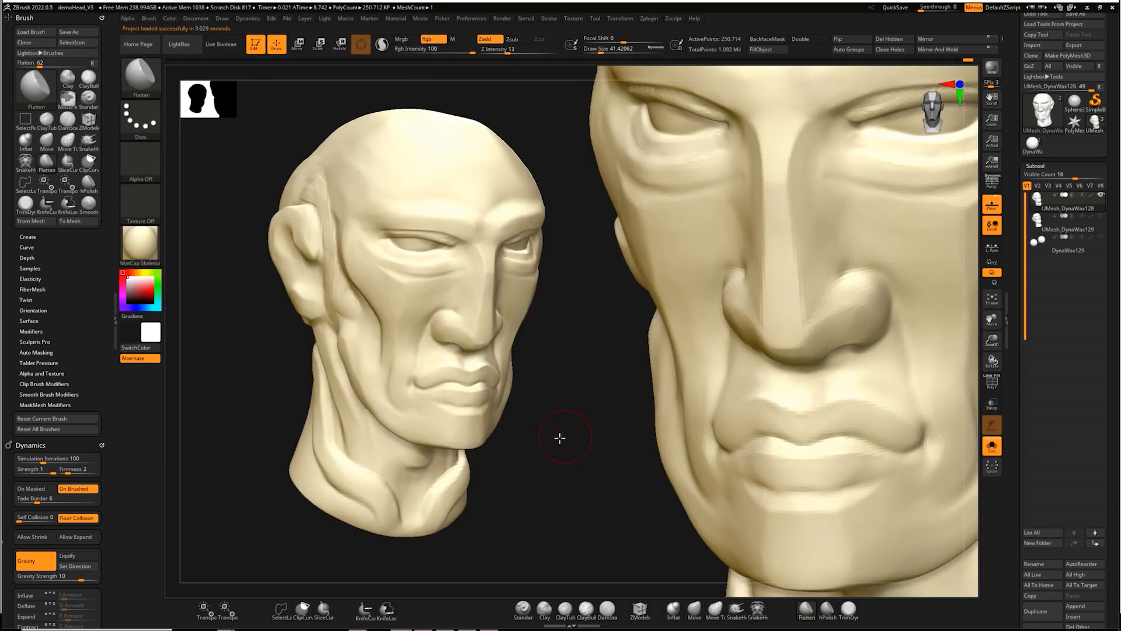
Step: Clear the leftover head image from the canvas and frame the sculpted head in three-quarter view
{"action": "left_click_drag", "start_coordinate": [555, 439], "coordinate": [553, 397], "text": "alt"}
{"action": "left_click_drag", "start_coordinate": [650, 370], "coordinate": [577, 413], "text": "alt"}
{"action": "key", "text": "ctrl+n"}
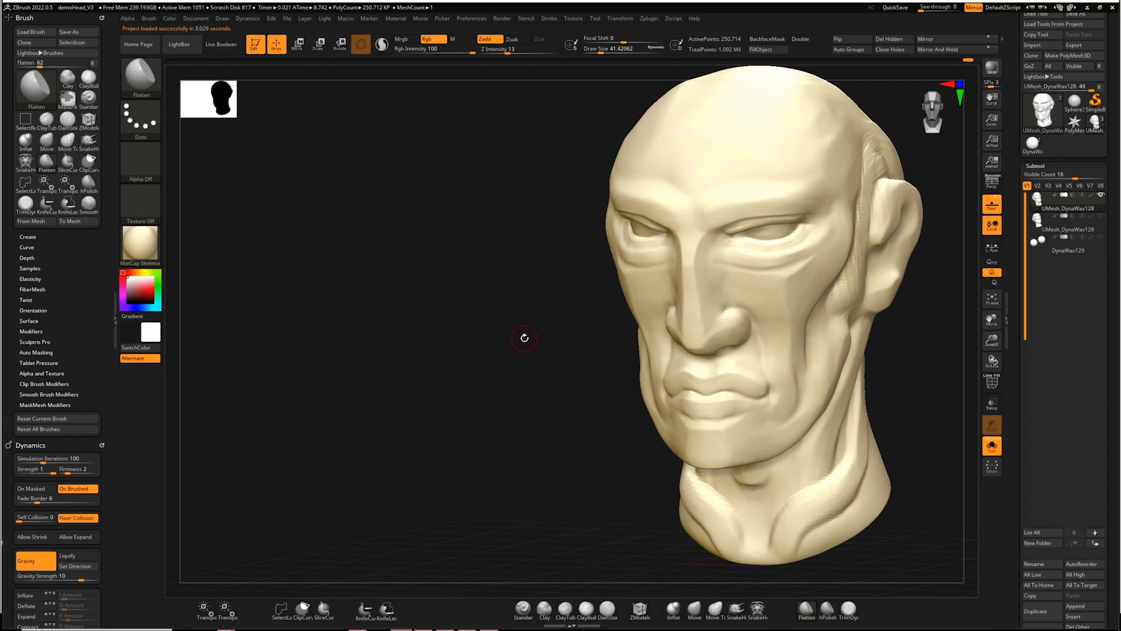
{"action": "left_click_drag", "start_coordinate": [464, 292], "coordinate": [363, 343], "text": "alt"}
{"action": "mouse_move", "coordinate": [874, 180]}
{"action": "left_mouse_down", "text": "alt"}
{"action": "mouse_move", "coordinate": [826, 173]}
{"action": "mouse_move", "coordinate": [773, 186]}
{"action": "left_mouse_up", "text": "alt"}
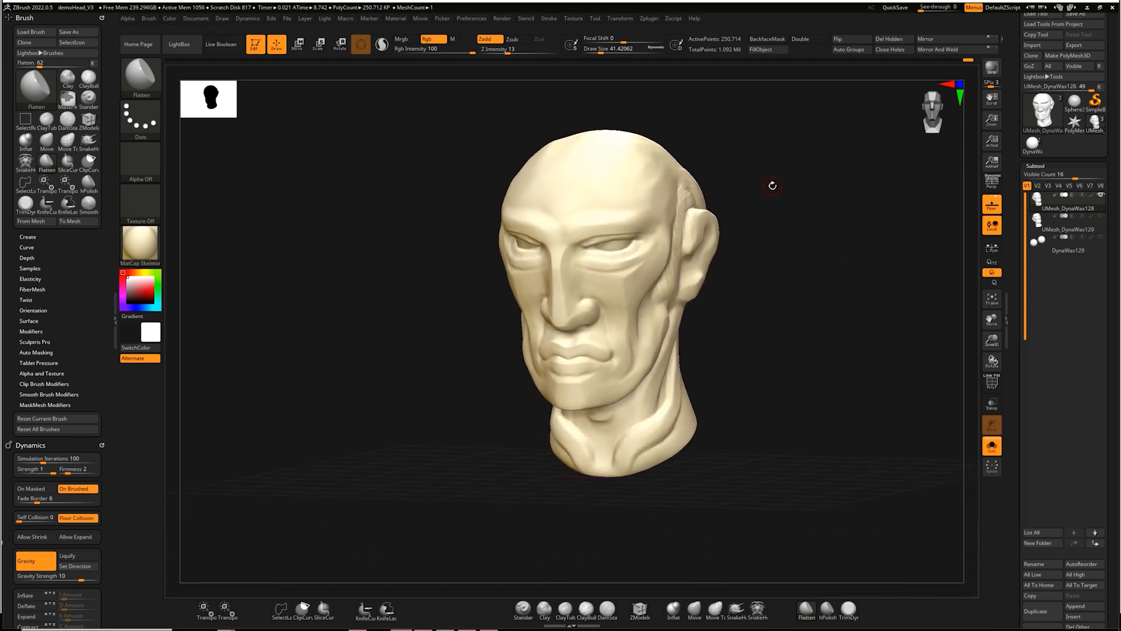
Step: Snapshot the head along the upper canvas in profile, front, three-quarter and rear three-quarter views
{"action": "mouse_move", "coordinate": [809, 289]}
{"action": "left_mouse_down"}
{"action": "mouse_move", "coordinate": [858, 284]}
{"action": "mouse_move", "coordinate": [683, 257]}
{"action": "mouse_move", "coordinate": [858, 321]}
{"action": "mouse_move", "coordinate": [845, 359]}
{"action": "mouse_move", "coordinate": [858, 310]}
{"action": "mouse_move", "coordinate": [600, 311]}
{"action": "mouse_move", "coordinate": [543, 278]}
{"action": "mouse_move", "coordinate": [584, 268]}
{"action": "left_mouse_up"}
{"action": "mouse_move", "coordinate": [760, 318]}
{"action": "left_mouse_down"}
{"action": "mouse_move", "coordinate": [595, 281]}
{"action": "mouse_move", "coordinate": [601, 268]}
{"action": "mouse_move", "coordinate": [629, 267]}
{"action": "mouse_move", "coordinate": [608, 268]}
{"action": "left_mouse_up"}
{"action": "key", "text": "shift"}
{"action": "key", "text": "shift+s"}
{"action": "mouse_move", "coordinate": [722, 235]}
{"action": "left_mouse_down"}
{"action": "mouse_move", "coordinate": [713, 226]}
{"action": "mouse_move", "coordinate": [819, 243]}
{"action": "mouse_move", "coordinate": [801, 246]}
{"action": "mouse_move", "coordinate": [821, 218]}
{"action": "left_mouse_up"}
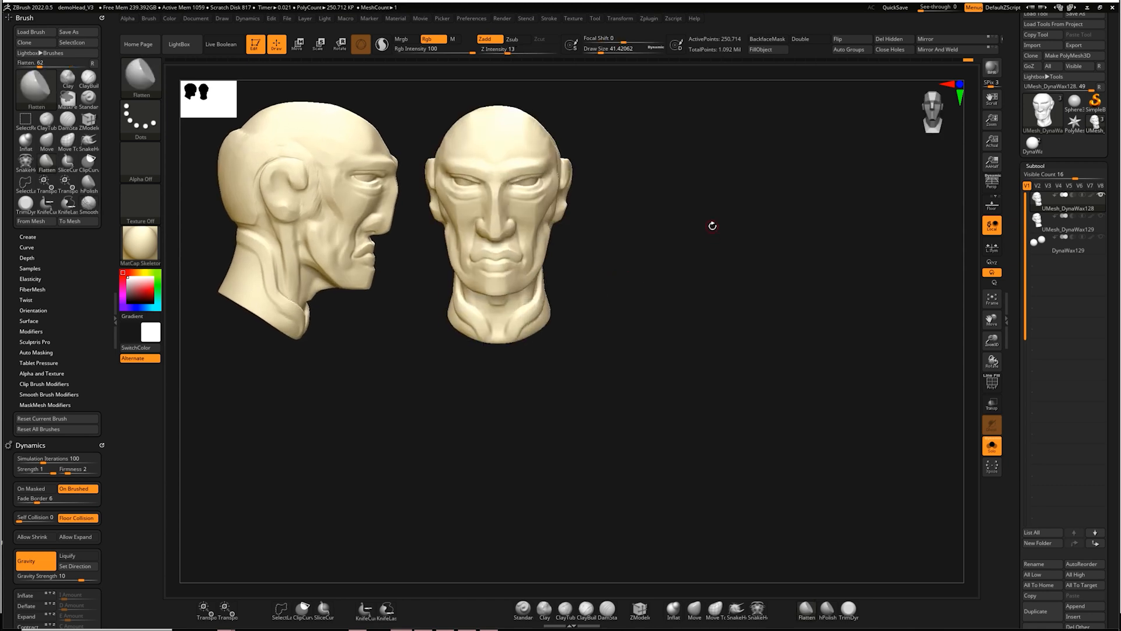
{"action": "key", "text": "shift+s"}
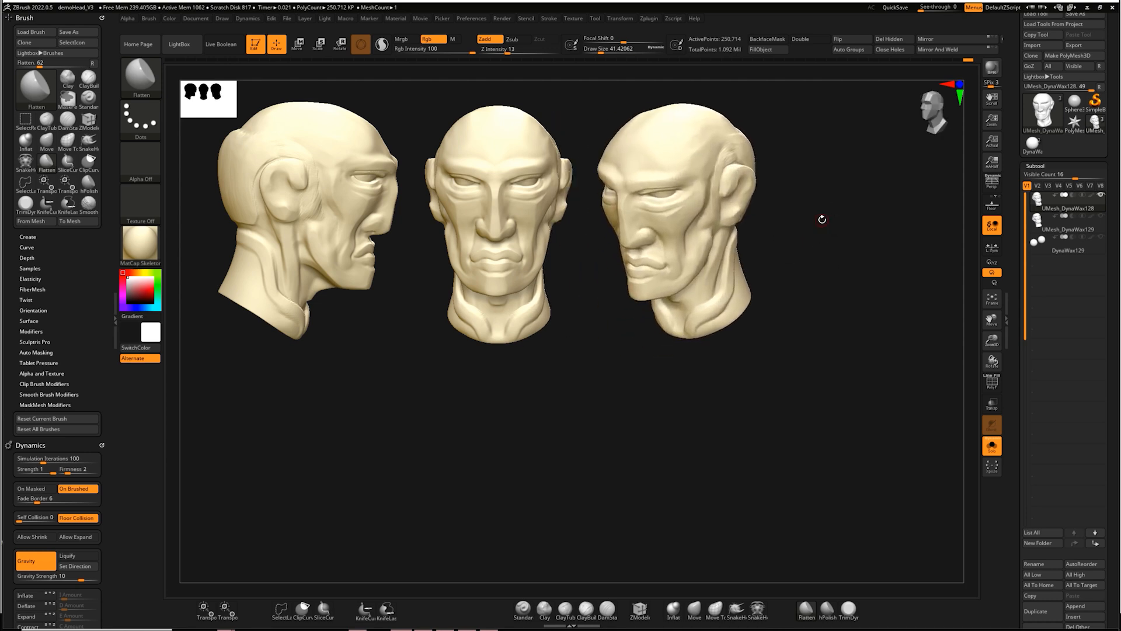
{"action": "key", "text": "shift+s"}
Step: Place two smaller-row snapshots of the head below the first row, in opposite three-quarter views
{"action": "left_click_drag", "start_coordinate": [650, 402], "coordinate": [387, 528], "text": "alt"}
{"action": "key", "text": "shift+s"}
{"action": "left_click_drag", "start_coordinate": [628, 447], "coordinate": [894, 469], "text": "alt"}
{"action": "key", "text": "shift+s"}
{"action": "mouse_move", "coordinate": [797, 425]}
{"action": "left_mouse_down"}
{"action": "mouse_move", "coordinate": [771, 430]}
{"action": "mouse_move", "coordinate": [804, 448]}
{"action": "mouse_move", "coordinate": [804, 472]}
{"action": "mouse_move", "coordinate": [867, 407]}
{"action": "mouse_move", "coordinate": [809, 409]}
{"action": "mouse_move", "coordinate": [649, 343]}
{"action": "mouse_move", "coordinate": [804, 335]}
{"action": "mouse_move", "coordinate": [822, 404]}
{"action": "mouse_move", "coordinate": [841, 425]}
{"action": "mouse_move", "coordinate": [835, 377]}
{"action": "mouse_move", "coordinate": [775, 401]}
{"action": "mouse_move", "coordinate": [784, 435]}
{"action": "mouse_move", "coordinate": [797, 409]}
{"action": "left_mouse_up"}
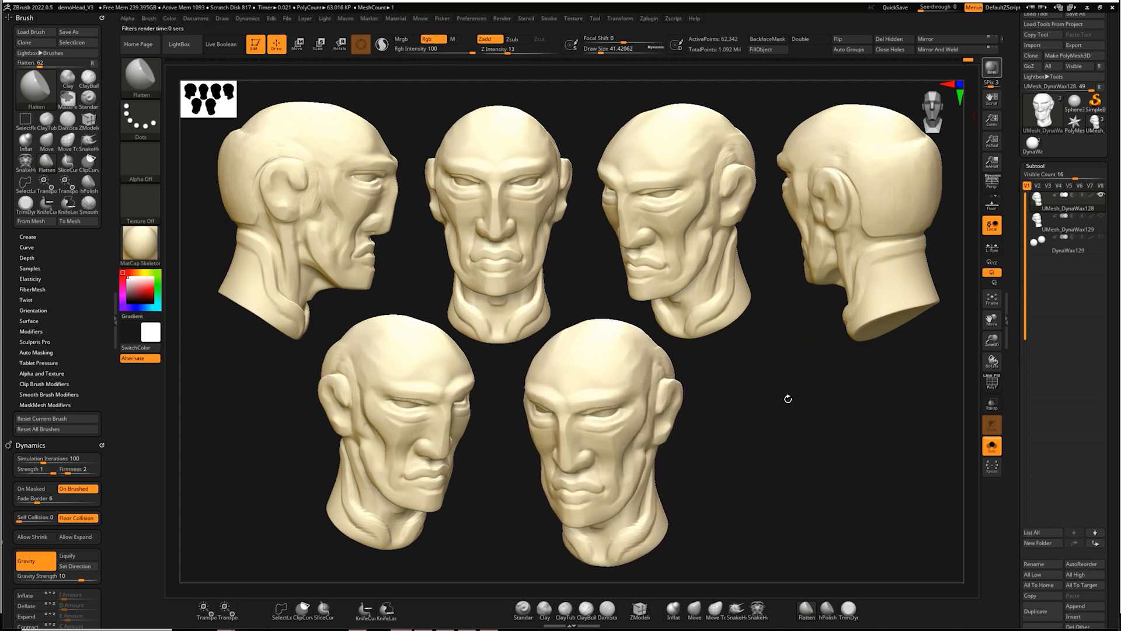
Step: Render the whole canvas of head snapshots with soft shading, and clear the snapshots from the canvas
{"action": "key", "text": "ctrl+n"}
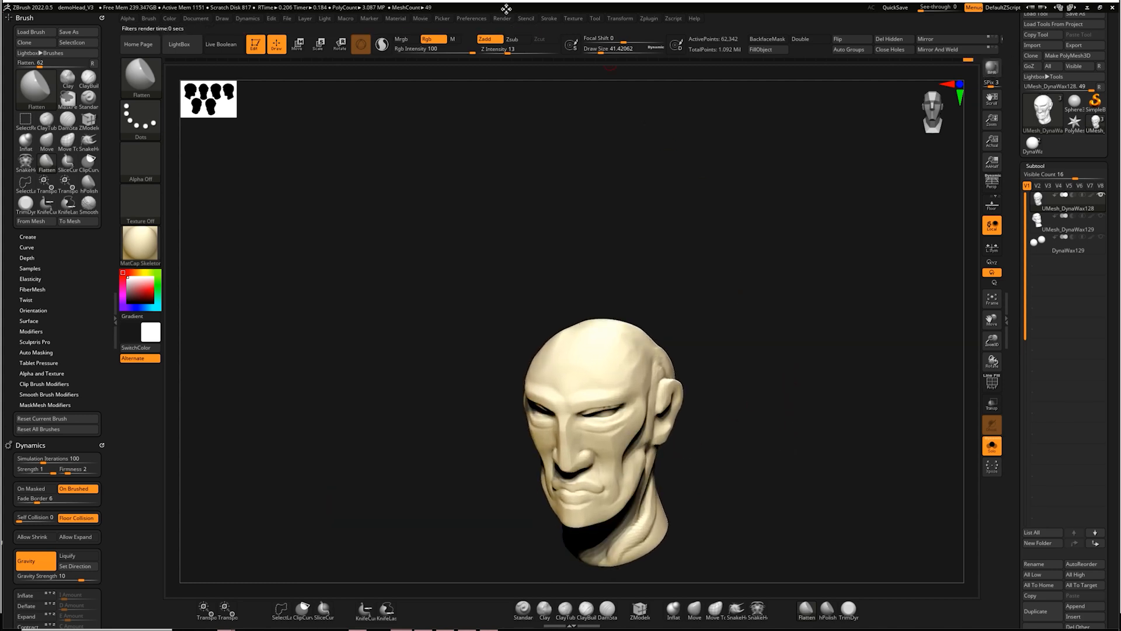
{"action": "left_click", "coordinate": [506, 21]}
{"action": "left_click", "coordinate": [522, 107]}
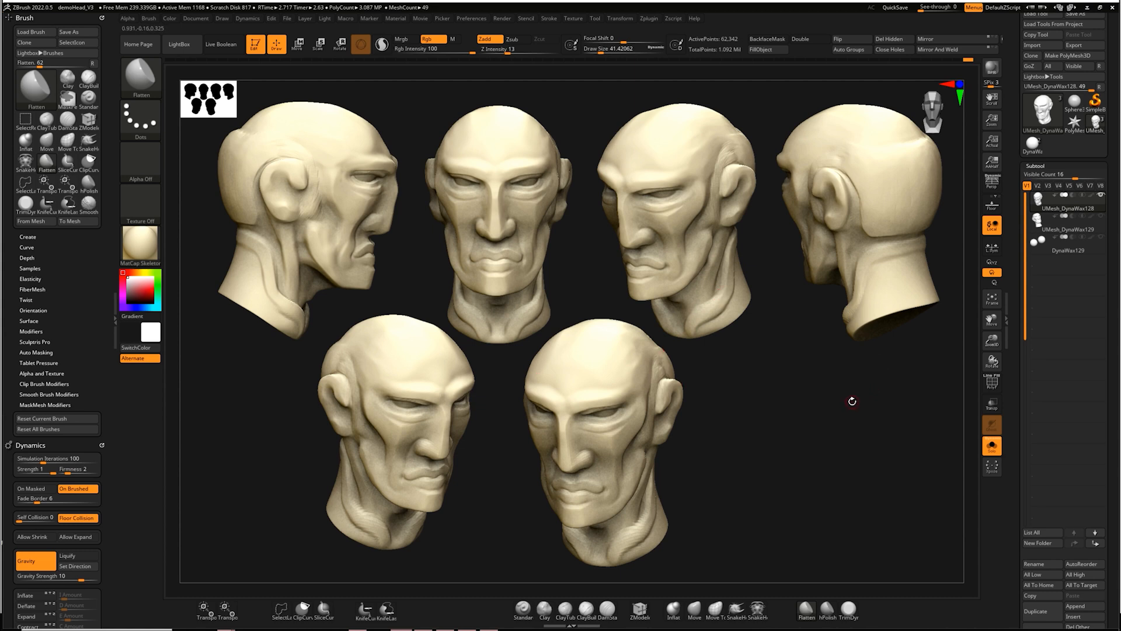
{"action": "left_click", "coordinate": [851, 408]}
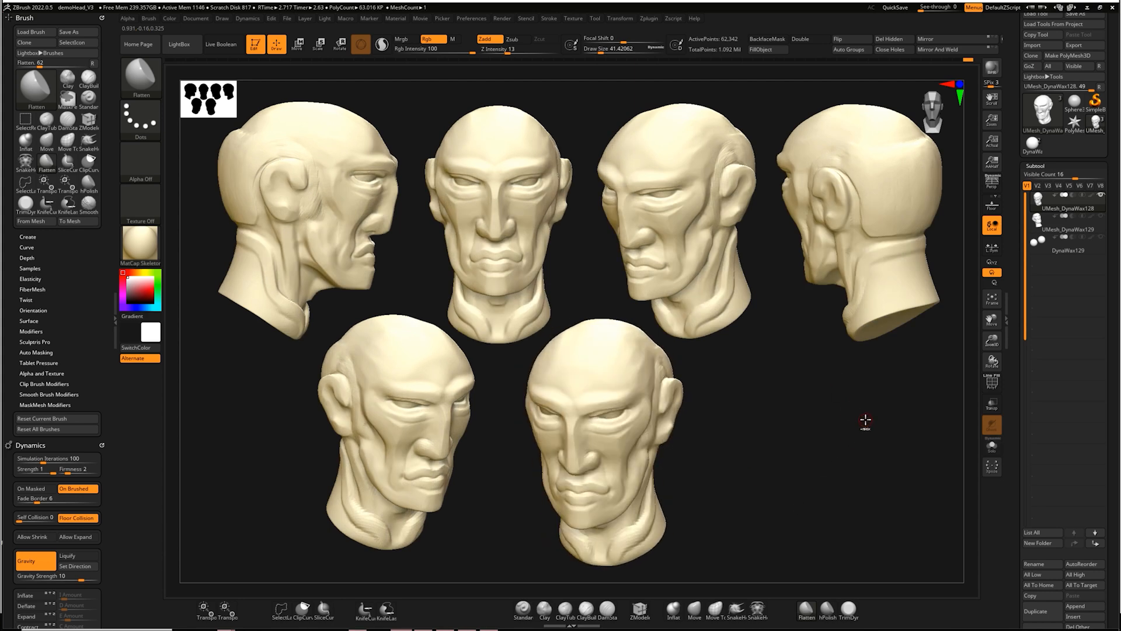
{"action": "key", "text": "ctrl"}
{"action": "key", "text": "ctrl+n"}
Step: Rewind the head's undo history to its basic sphere and cylinder shapes and examine them from several angles
{"action": "mouse_move", "coordinate": [812, 369]}
{"action": "left_mouse_down"}
{"action": "mouse_move", "coordinate": [850, 376]}
{"action": "mouse_move", "coordinate": [829, 320]}
{"action": "mouse_move", "coordinate": [816, 385]}
{"action": "left_mouse_up"}
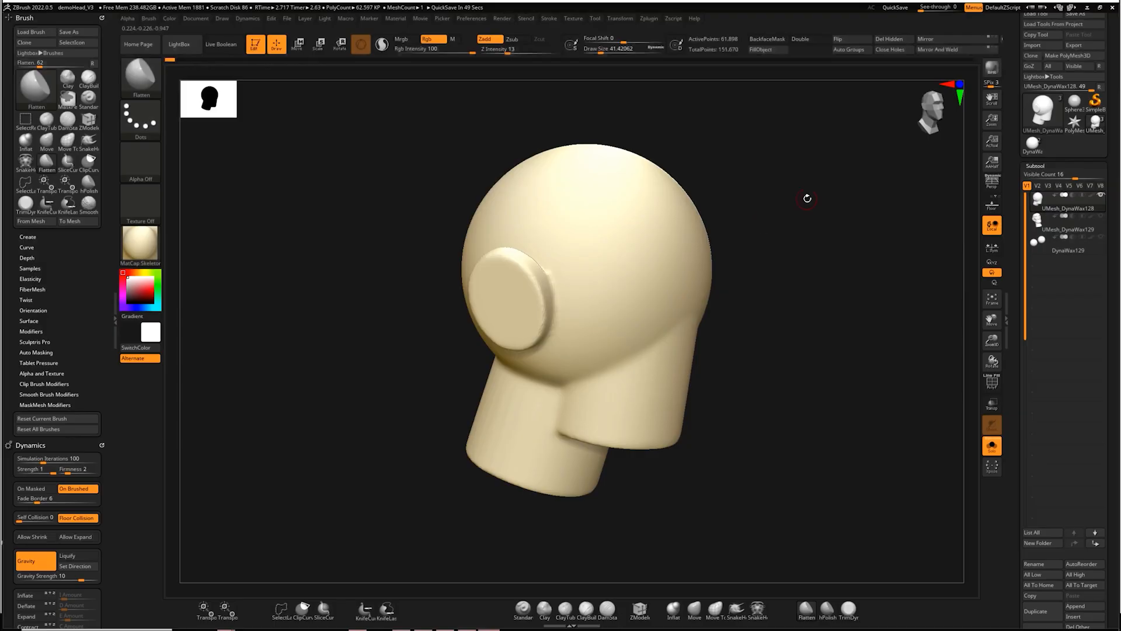
{"action": "left_click_drag", "start_coordinate": [803, 198], "coordinate": [722, 236]}
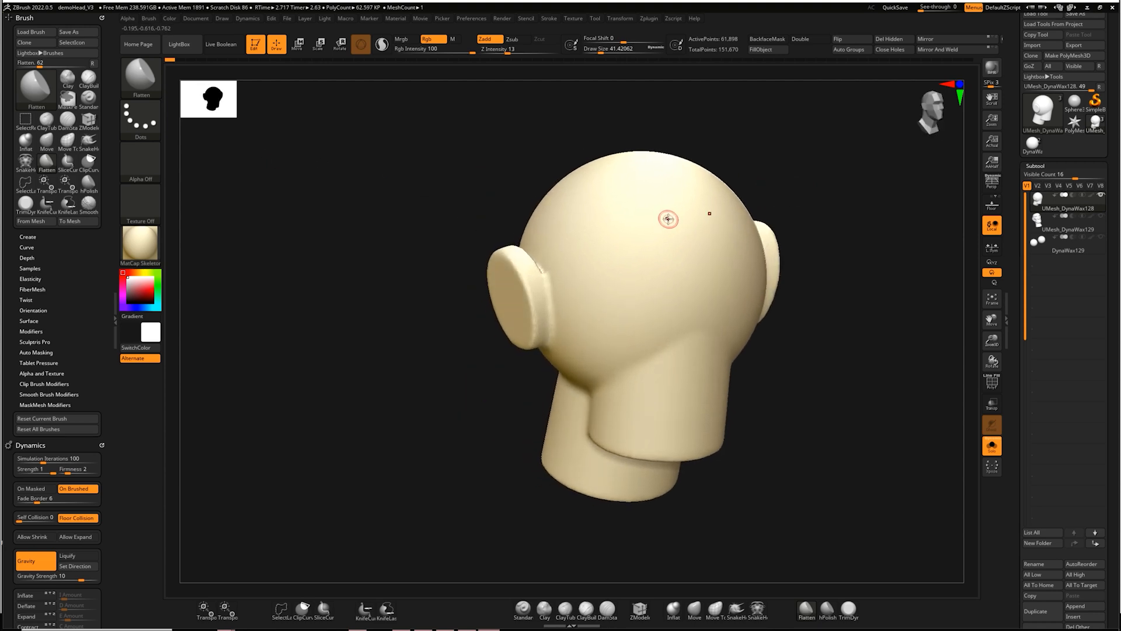
{"action": "left_click_drag", "start_coordinate": [786, 164], "coordinate": [742, 157]}
Step: Scrub forward through the head's undo history to review how the eyes, nose, mouth and ears were sculpted
{"action": "left_click_drag", "start_coordinate": [174, 59], "coordinate": [190, 59]}
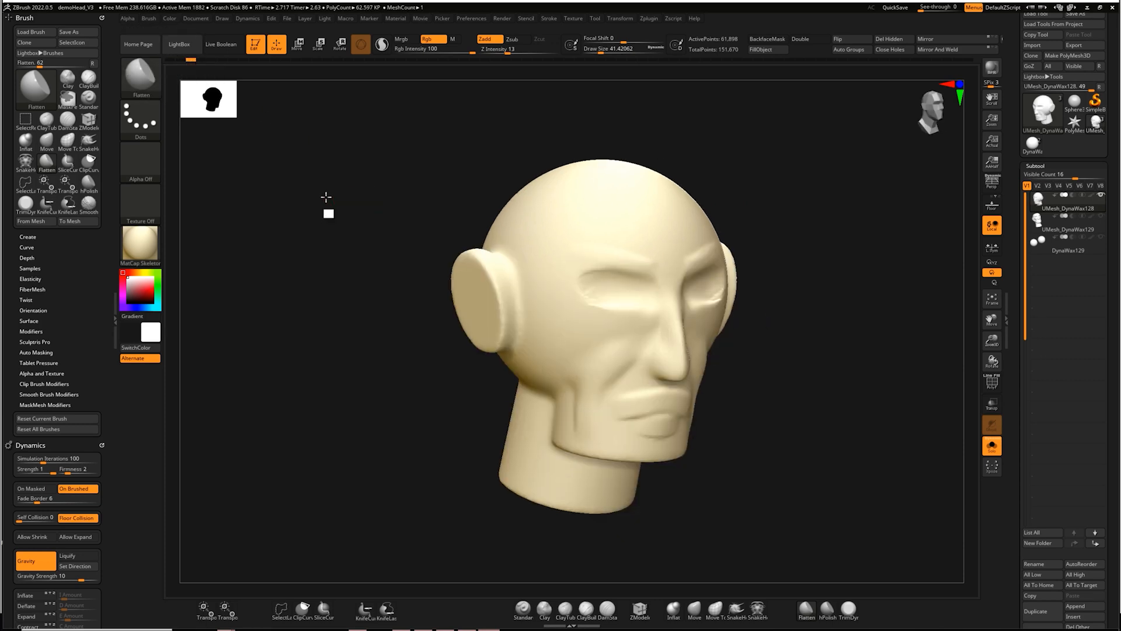
{"action": "left_click_drag", "start_coordinate": [326, 197], "coordinate": [318, 200], "text": "alt"}
{"action": "left_click_drag", "start_coordinate": [193, 60], "coordinate": [285, 73]}
{"action": "left_click_drag", "start_coordinate": [342, 256], "coordinate": [361, 225]}
{"action": "left_click_drag", "start_coordinate": [264, 58], "coordinate": [282, 66]}
{"action": "left_click_drag", "start_coordinate": [341, 352], "coordinate": [347, 357]}
{"action": "mouse_move", "coordinate": [286, 61]}
{"action": "left_mouse_down"}
{"action": "mouse_move", "coordinate": [364, 67]}
{"action": "mouse_move", "coordinate": [409, 87]}
{"action": "left_mouse_up"}
{"action": "left_click_drag", "start_coordinate": [741, 179], "coordinate": [691, 185]}
{"action": "left_click_drag", "start_coordinate": [423, 60], "coordinate": [538, 58]}
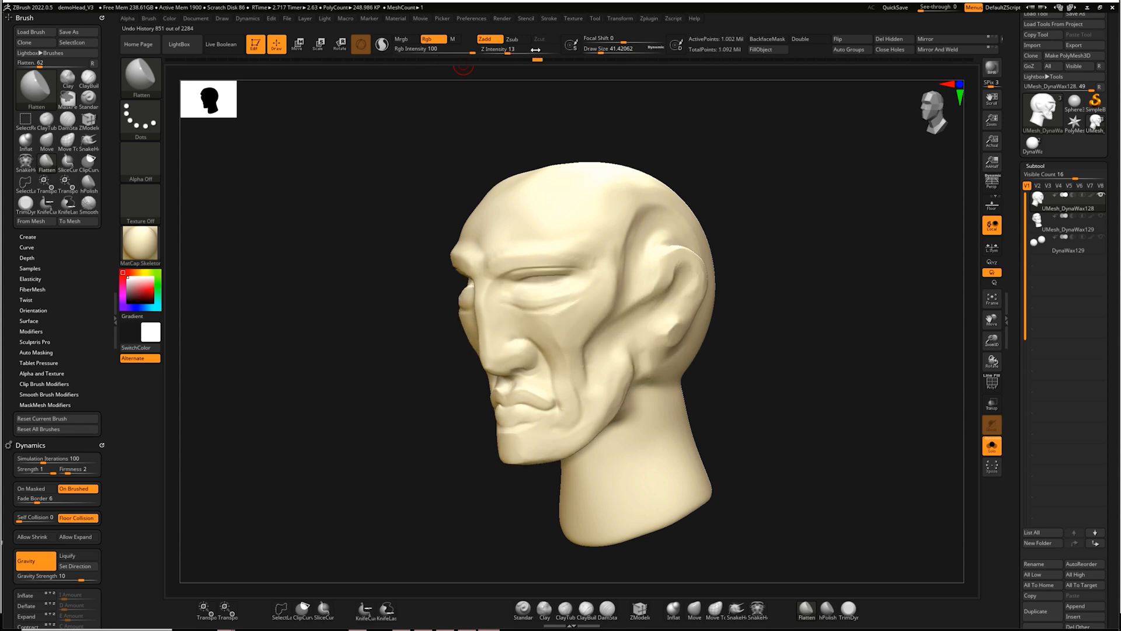
Step: Inspect the face of this history stage up close, around the cheek, mouth and jaw
{"action": "mouse_move", "coordinate": [778, 278]}
{"action": "left_mouse_down", "text": "alt"}
{"action": "mouse_move", "coordinate": [824, 388]}
{"action": "mouse_move", "coordinate": [835, 390]}
{"action": "left_mouse_up", "text": "alt"}
{"action": "left_click_drag", "start_coordinate": [365, 395], "coordinate": [356, 434]}
{"action": "mouse_move", "coordinate": [731, 405]}
{"action": "left_mouse_down"}
{"action": "mouse_move", "coordinate": [794, 333]}
{"action": "mouse_move", "coordinate": [735, 333]}
{"action": "mouse_move", "coordinate": [751, 367]}
{"action": "mouse_move", "coordinate": [570, 430]}
{"action": "left_mouse_up"}
{"action": "mouse_move", "coordinate": [633, 401]}
{"action": "left_mouse_down"}
{"action": "mouse_move", "coordinate": [671, 403]}
{"action": "mouse_move", "coordinate": [573, 405]}
{"action": "mouse_move", "coordinate": [626, 393]}
{"action": "mouse_move", "coordinate": [681, 403]}
{"action": "left_mouse_up"}
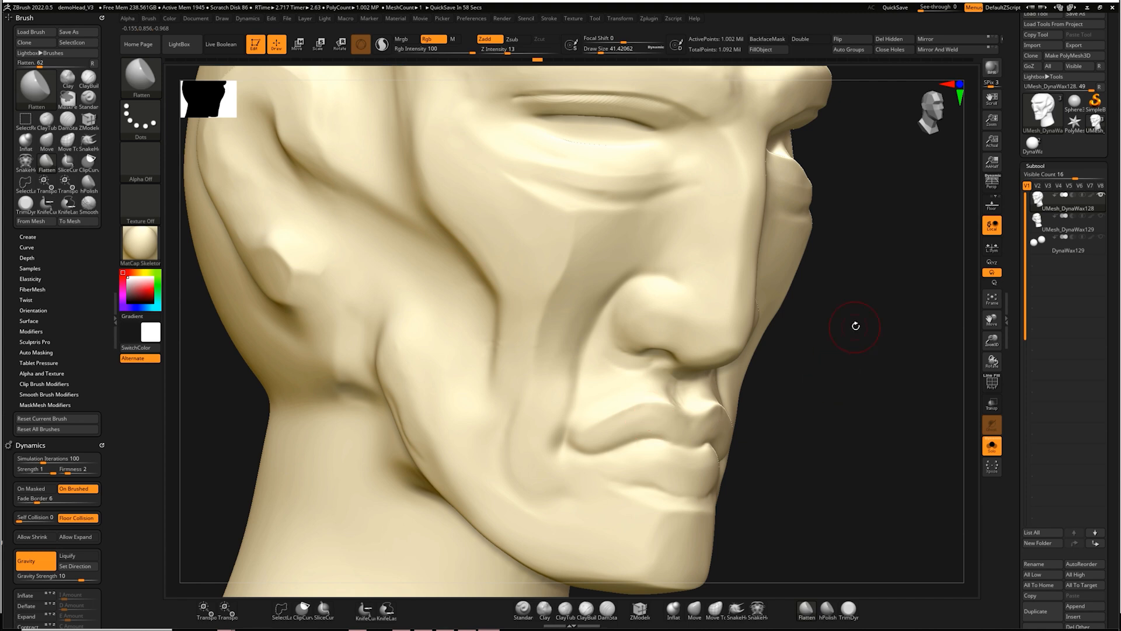
{"action": "left_click_drag", "start_coordinate": [844, 336], "coordinate": [854, 307]}
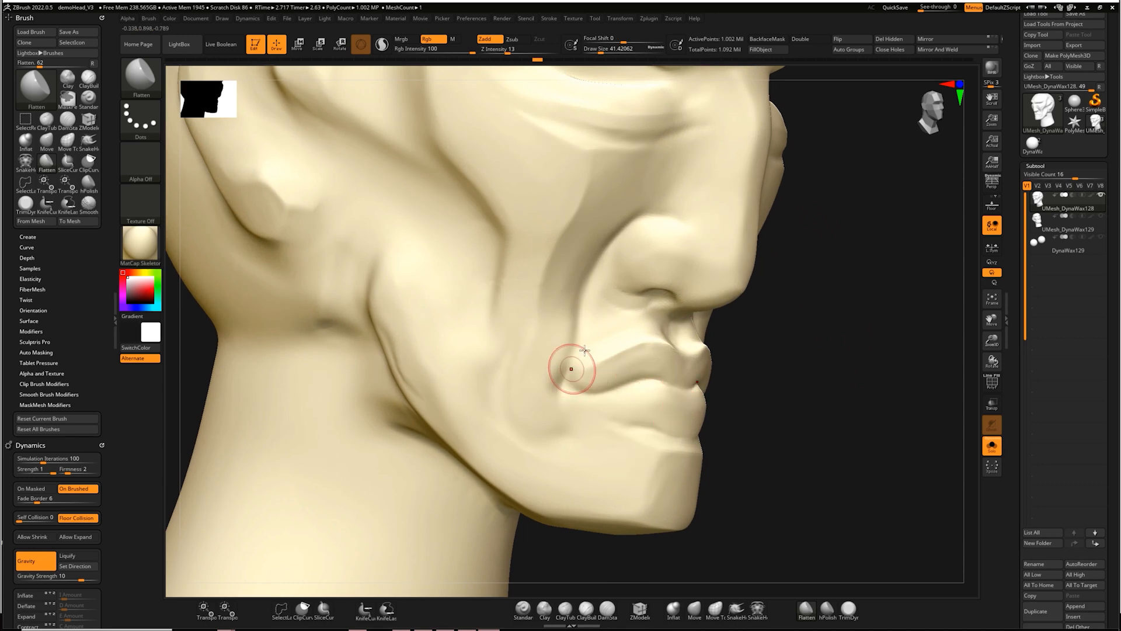
Step: Advance the undo history through the neck and back-of-head sculpting to the final stage, and view the finished head
{"action": "mouse_move", "coordinate": [538, 60]}
{"action": "left_mouse_down"}
{"action": "mouse_move", "coordinate": [727, 57]}
{"action": "mouse_move", "coordinate": [790, 72]}
{"action": "mouse_move", "coordinate": [764, 69]}
{"action": "left_mouse_up"}
{"action": "mouse_move", "coordinate": [814, 298]}
{"action": "left_mouse_down"}
{"action": "mouse_move", "coordinate": [748, 283]}
{"action": "mouse_move", "coordinate": [601, 321]}
{"action": "left_mouse_up"}
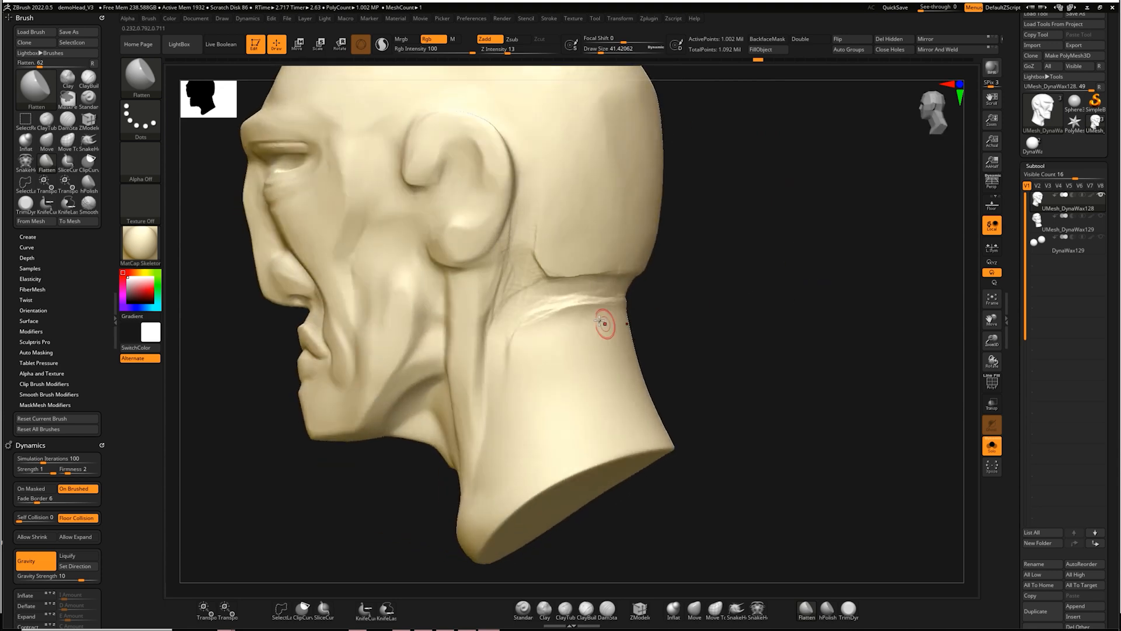
{"action": "mouse_move", "coordinate": [758, 61]}
{"action": "left_mouse_down"}
{"action": "mouse_move", "coordinate": [830, 60]}
{"action": "mouse_move", "coordinate": [812, 60]}
{"action": "left_mouse_up"}
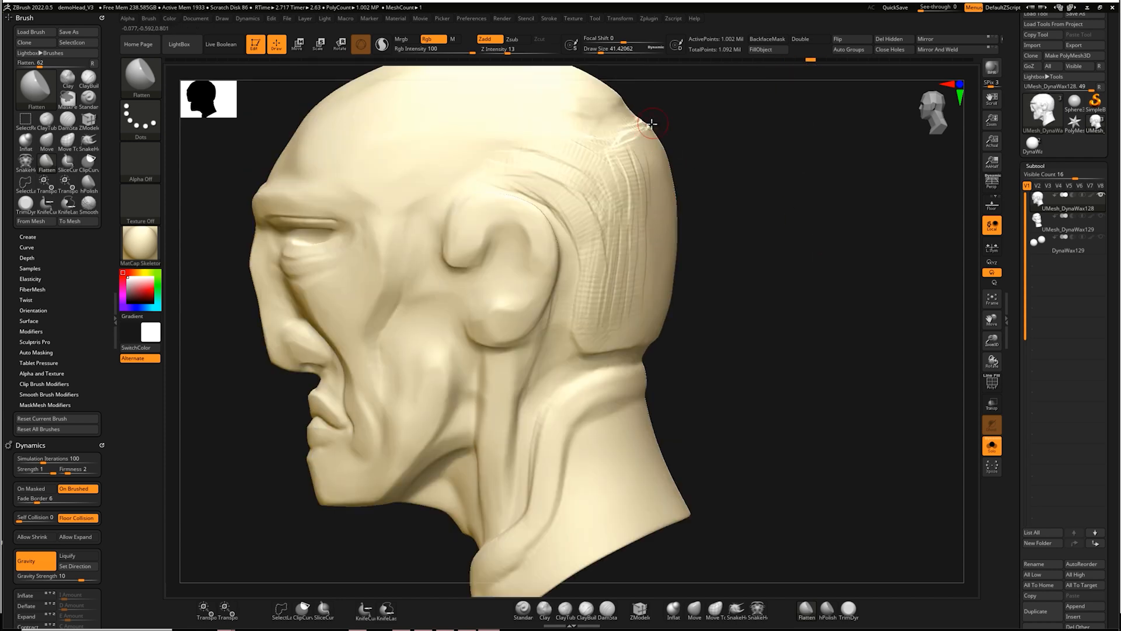
{"action": "mouse_move", "coordinate": [811, 59]}
{"action": "left_mouse_down"}
{"action": "mouse_move", "coordinate": [801, 62]}
{"action": "mouse_move", "coordinate": [912, 65]}
{"action": "left_mouse_up"}
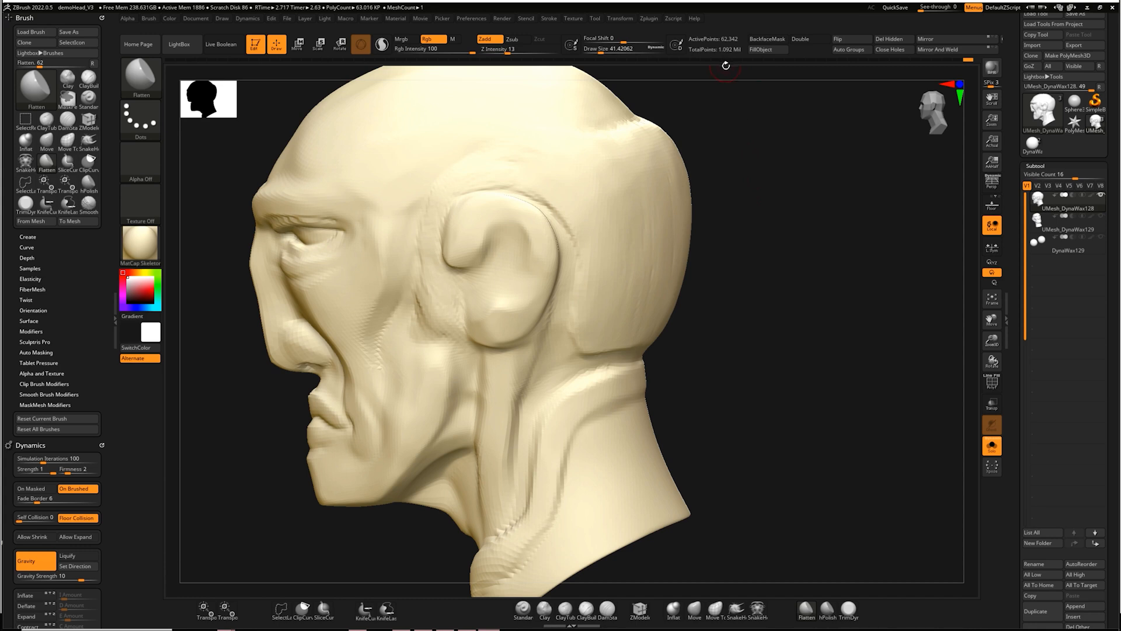
{"action": "left_click_drag", "start_coordinate": [813, 206], "coordinate": [820, 244]}
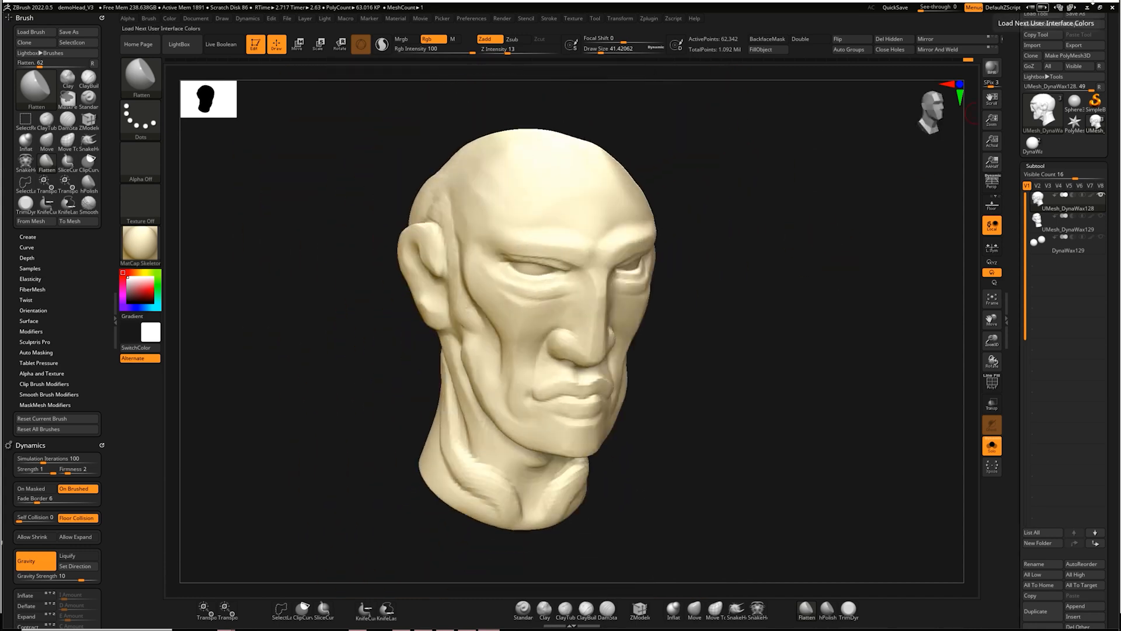
Step: Switch to File Explorer and open the demo_head_V1b image from the DEMO_HEAD folder
{"action": "left_click", "coordinate": [1088, 8]}
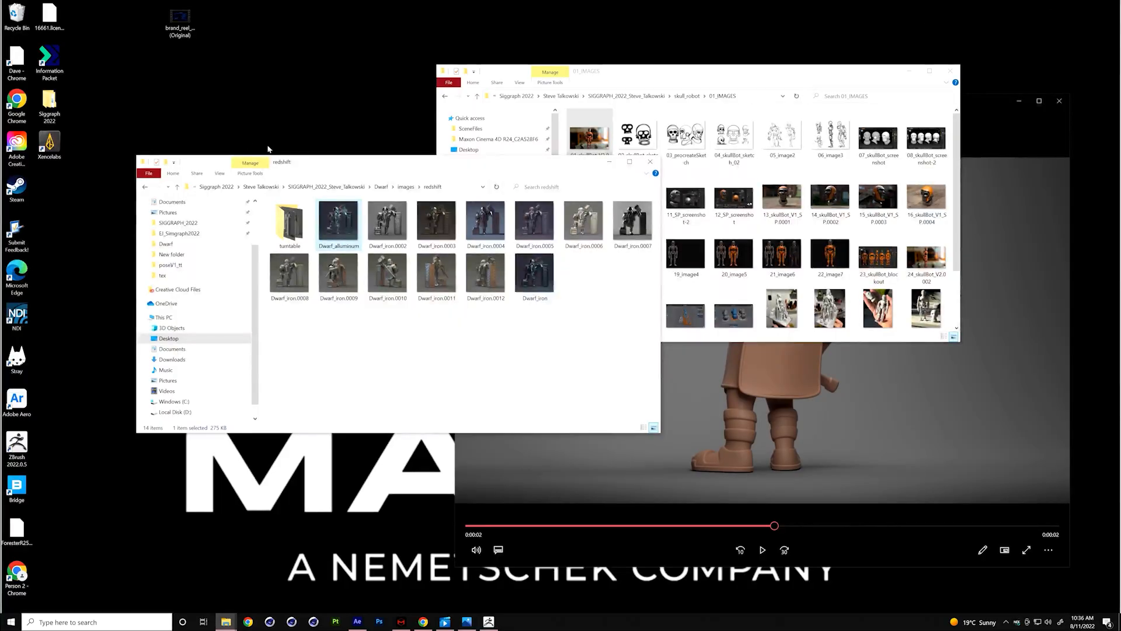
{"action": "left_click", "coordinate": [350, 187]}
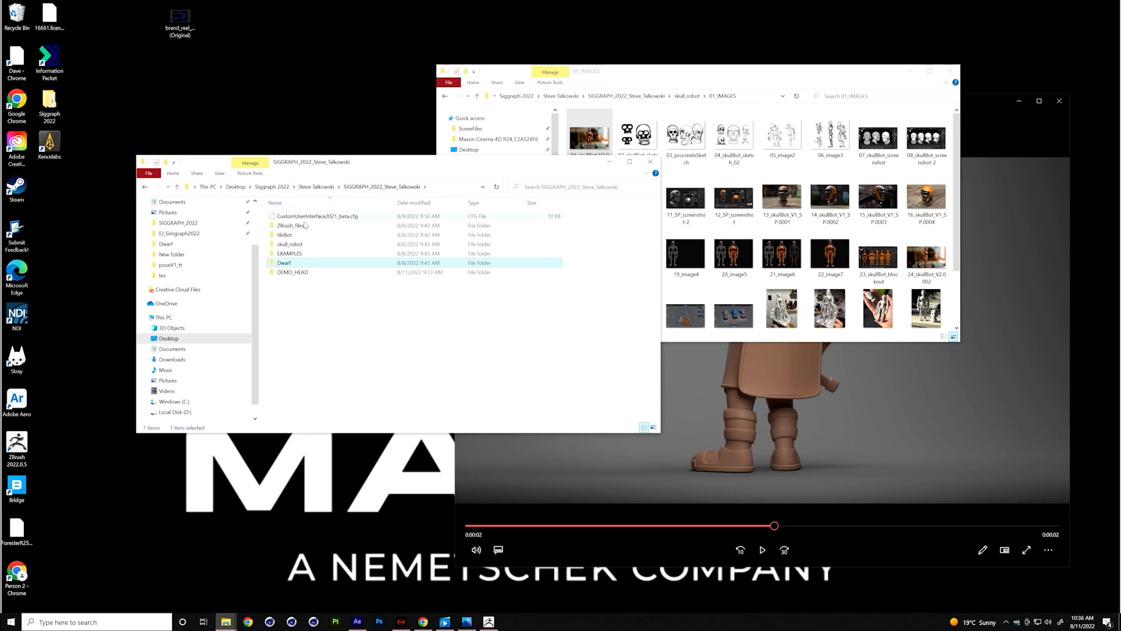
{"action": "double_click", "coordinate": [300, 273]}
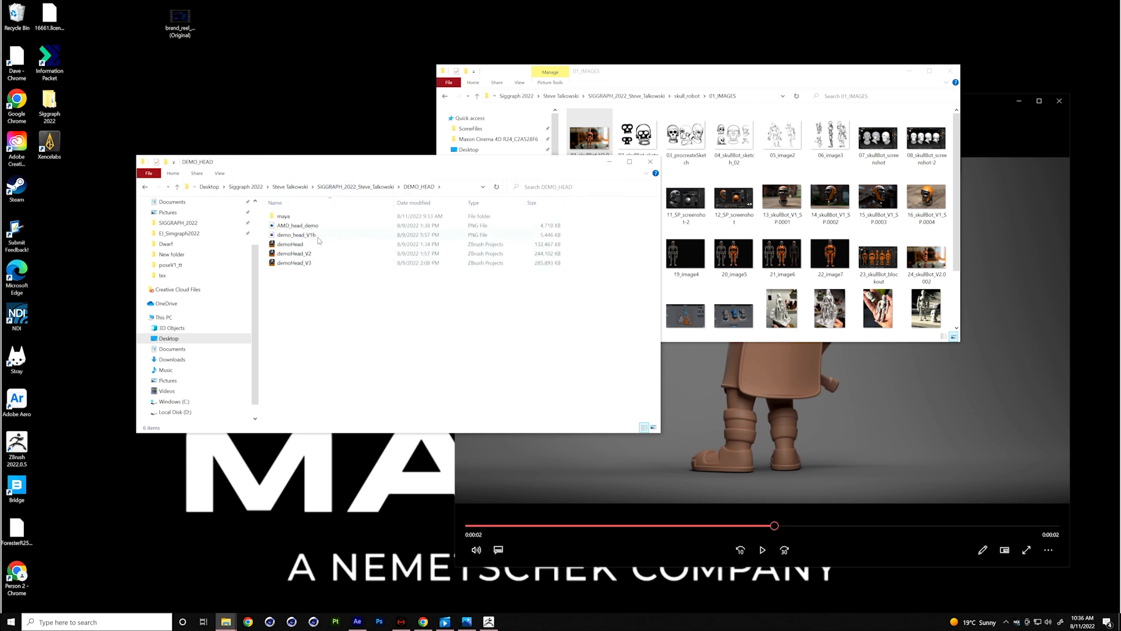
{"action": "double_click", "coordinate": [322, 235]}
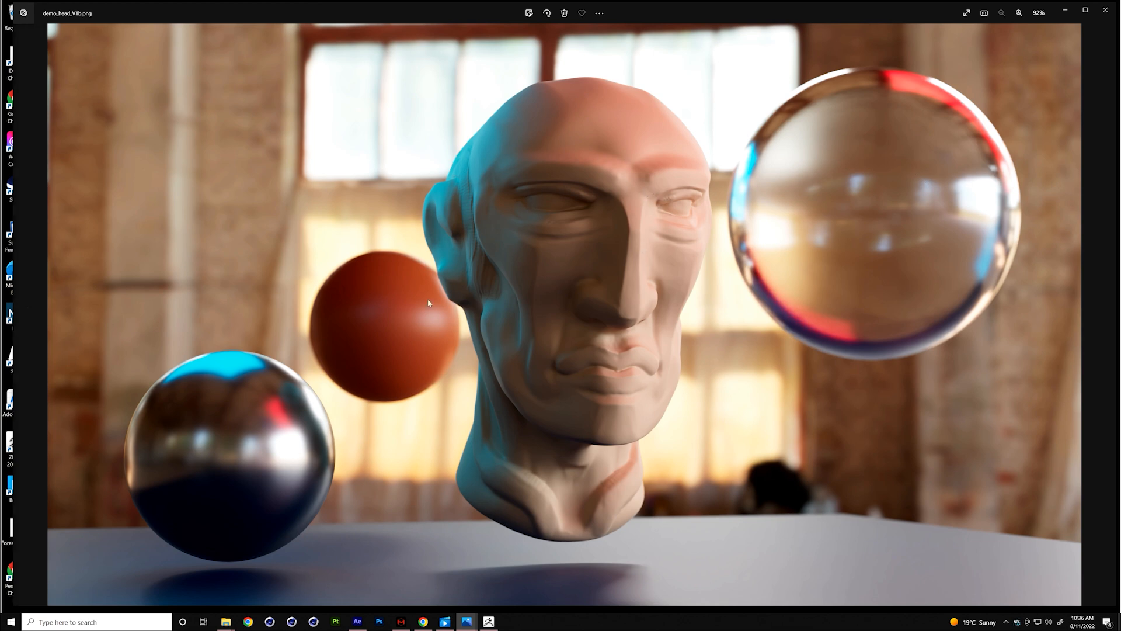
Step: View the AMD_head_demo image from the same folder, and return to ZBrush
{"action": "left_click", "coordinate": [1076, 10]}
{"action": "double_click", "coordinate": [298, 226]}
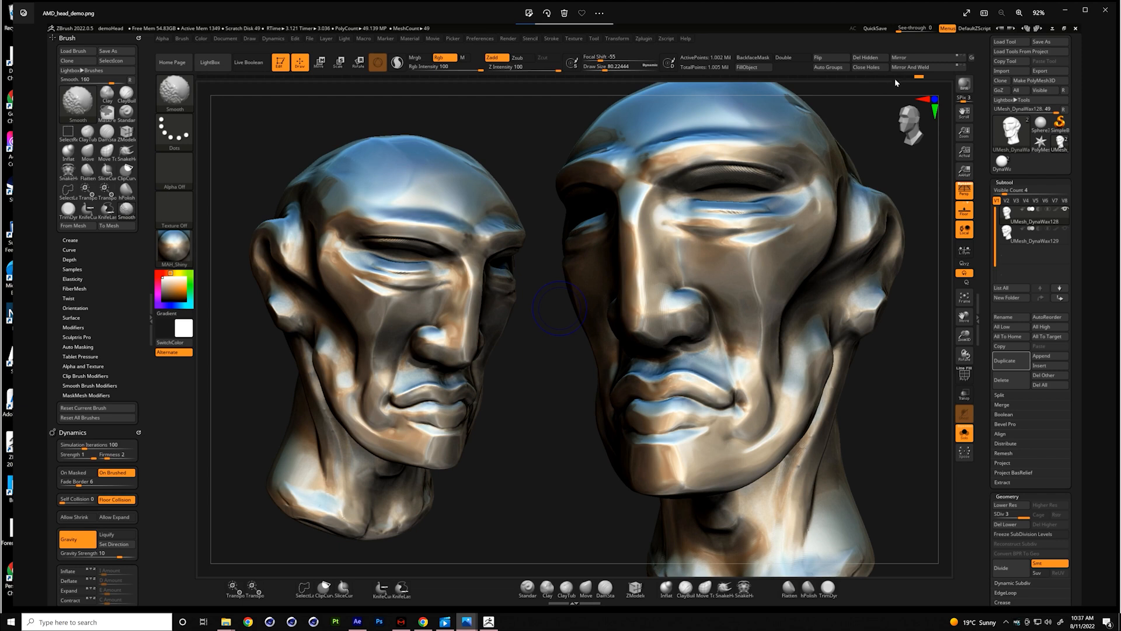
{"action": "left_click", "coordinate": [1064, 13]}
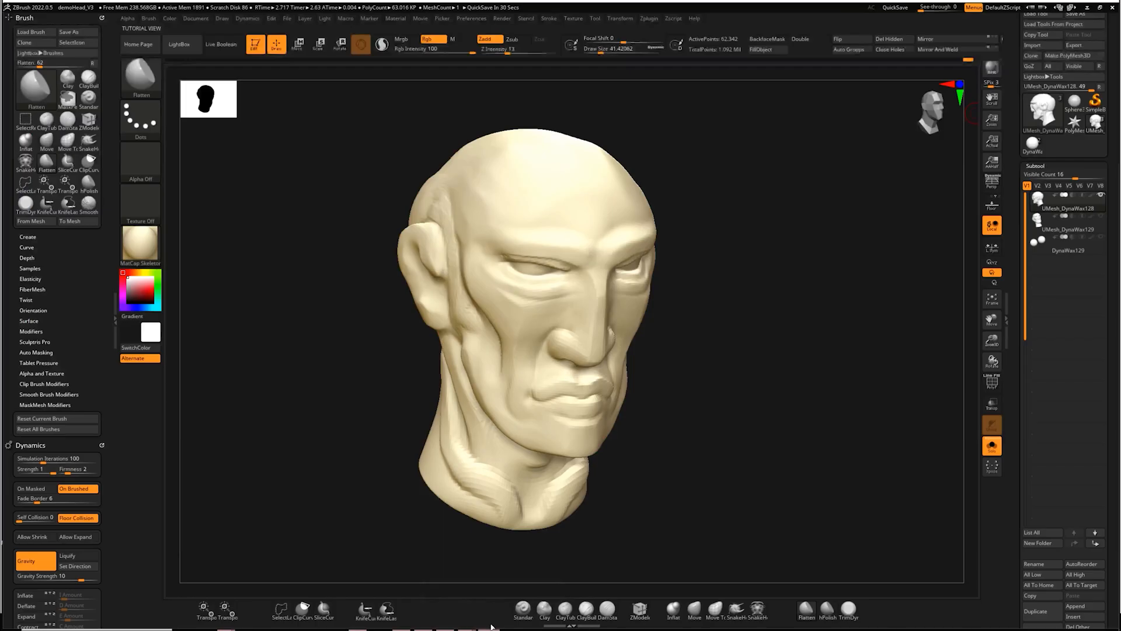
{"action": "left_click", "coordinate": [489, 621]}
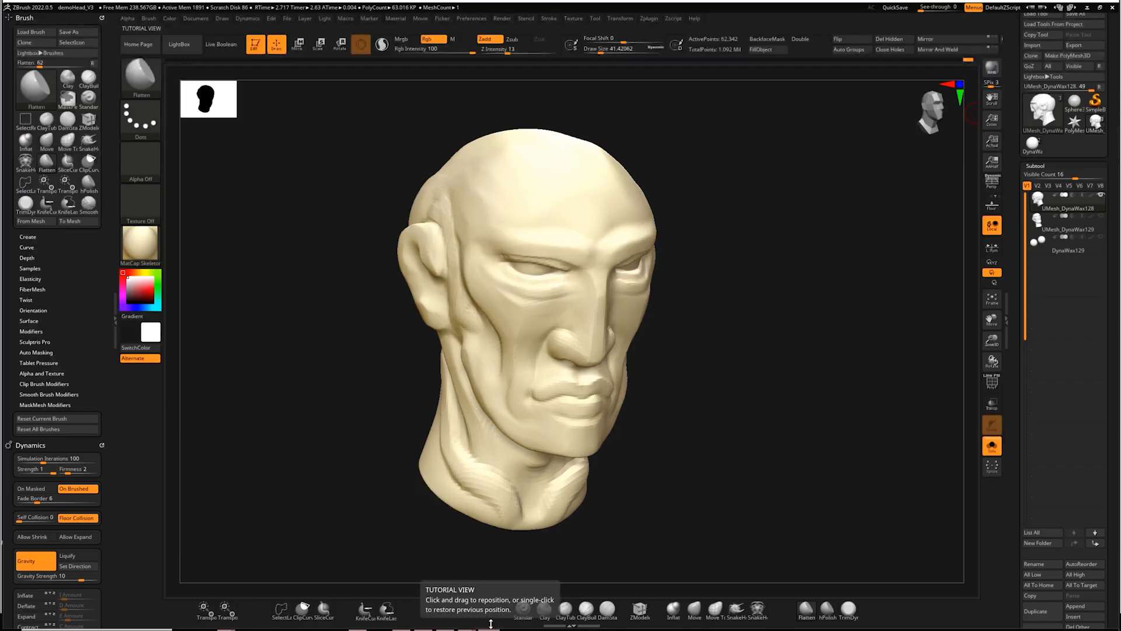
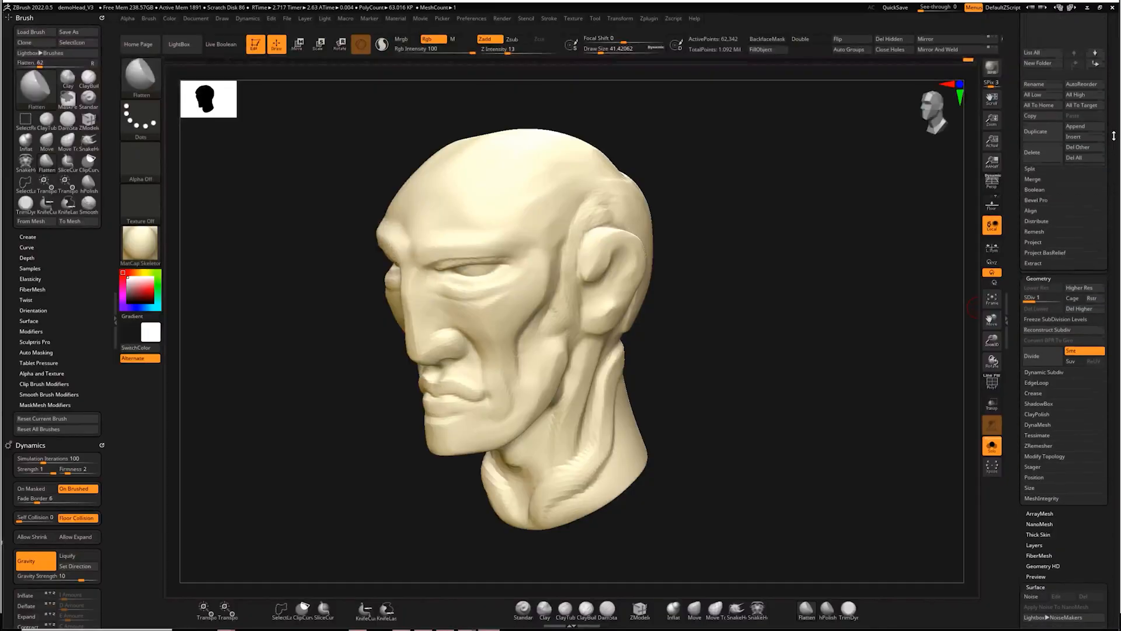
Step: Collapse the open Surface, Geometry and Subtool sections of the head's tool settings
{"action": "scroll", "coordinate": [1089, 464], "scroll_direction": "down", "scroll_amount": 1}
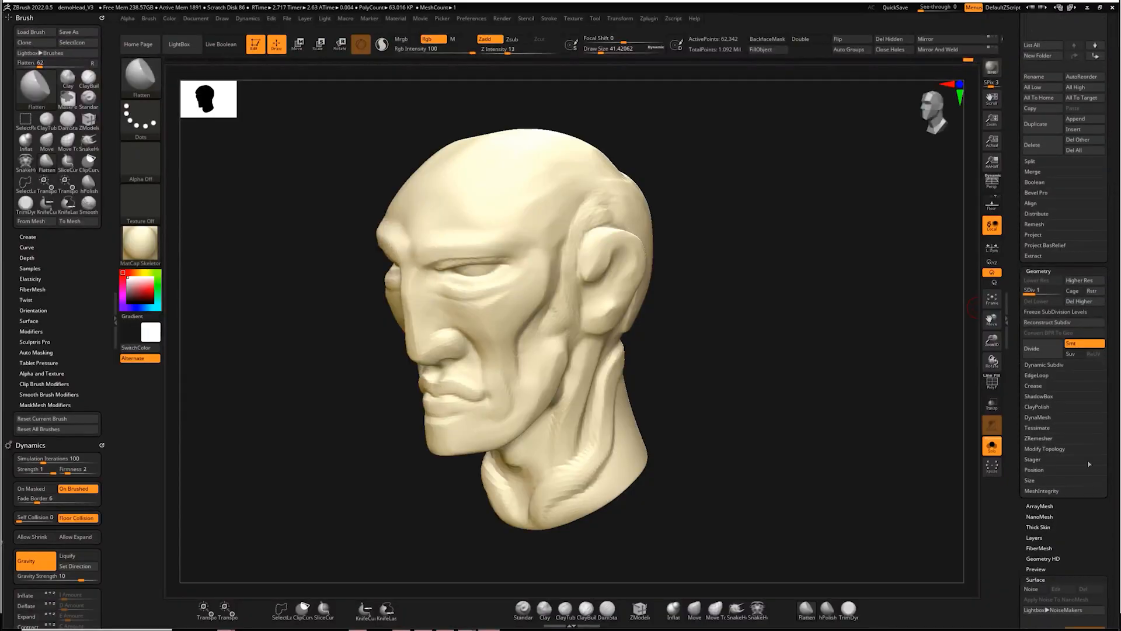
{"action": "left_click_drag", "start_coordinate": [1109, 471], "coordinate": [1114, 370]}
{"action": "left_click_drag", "start_coordinate": [1013, 248], "coordinate": [1013, 270]}
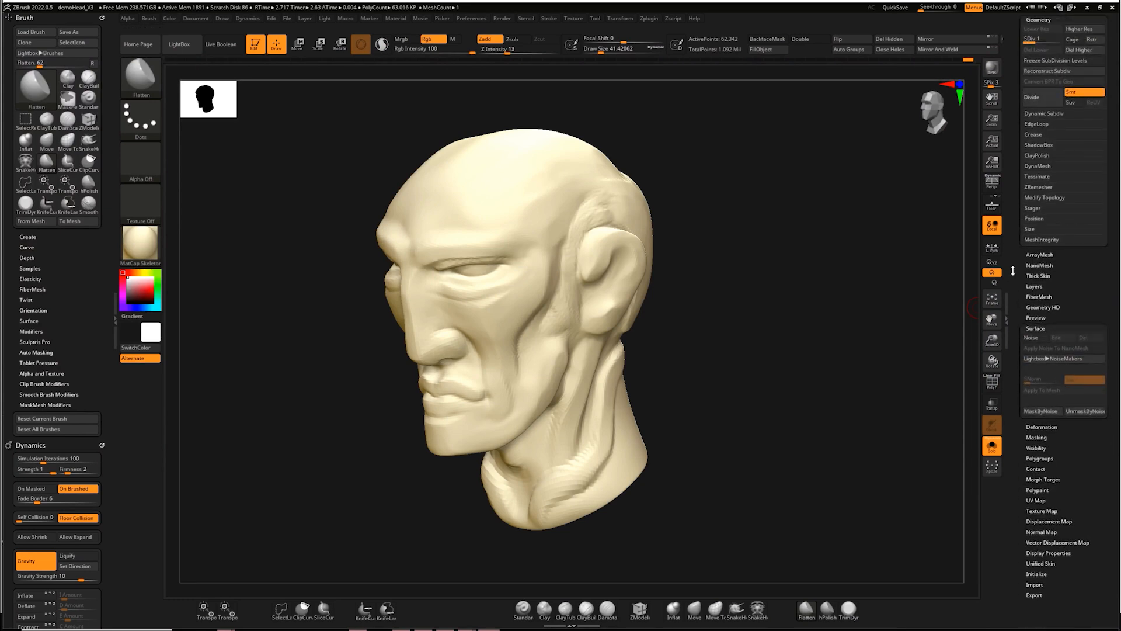
{"action": "left_click", "coordinate": [1041, 286]}
{"action": "left_click", "coordinate": [1101, 245]}
{"action": "left_click_drag", "start_coordinate": [1101, 247], "coordinate": [1036, 268]}
{"action": "left_click", "coordinate": [1035, 266]}
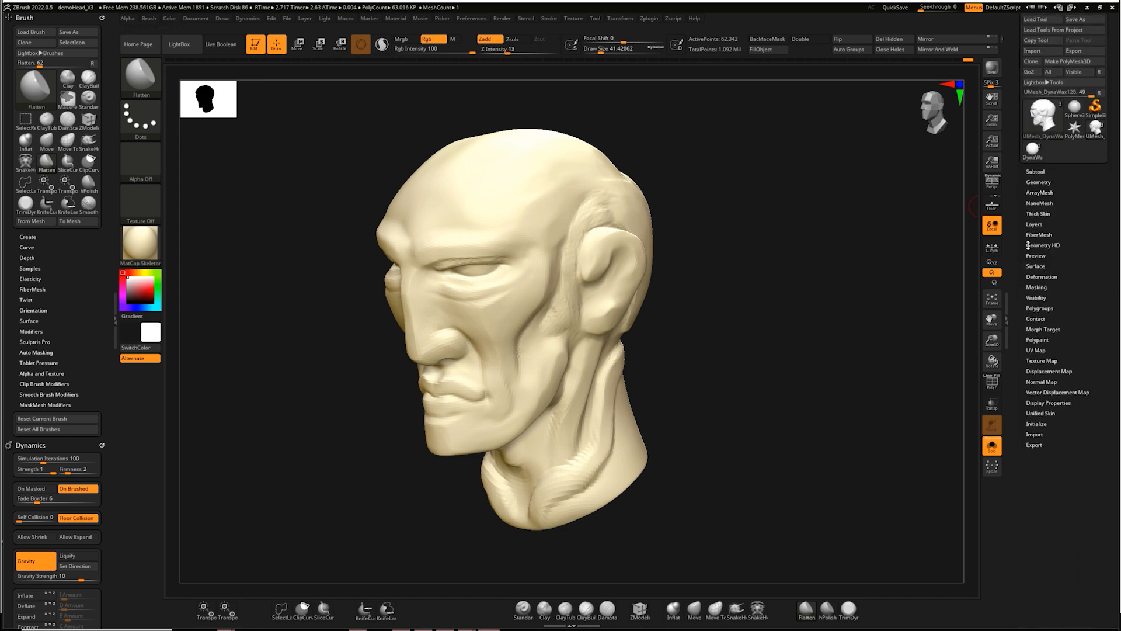
Step: Raise the head to its highest subdivision level and add a new sculpting layer
{"action": "left_click", "coordinate": [1033, 225]}
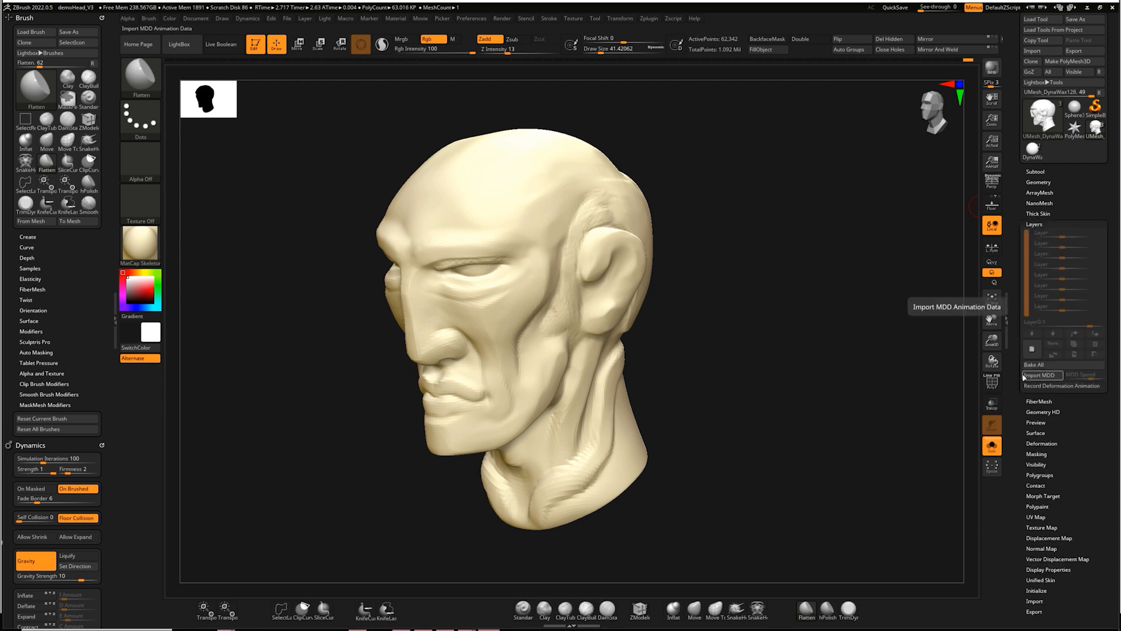
{"action": "left_click", "coordinate": [1031, 349]}
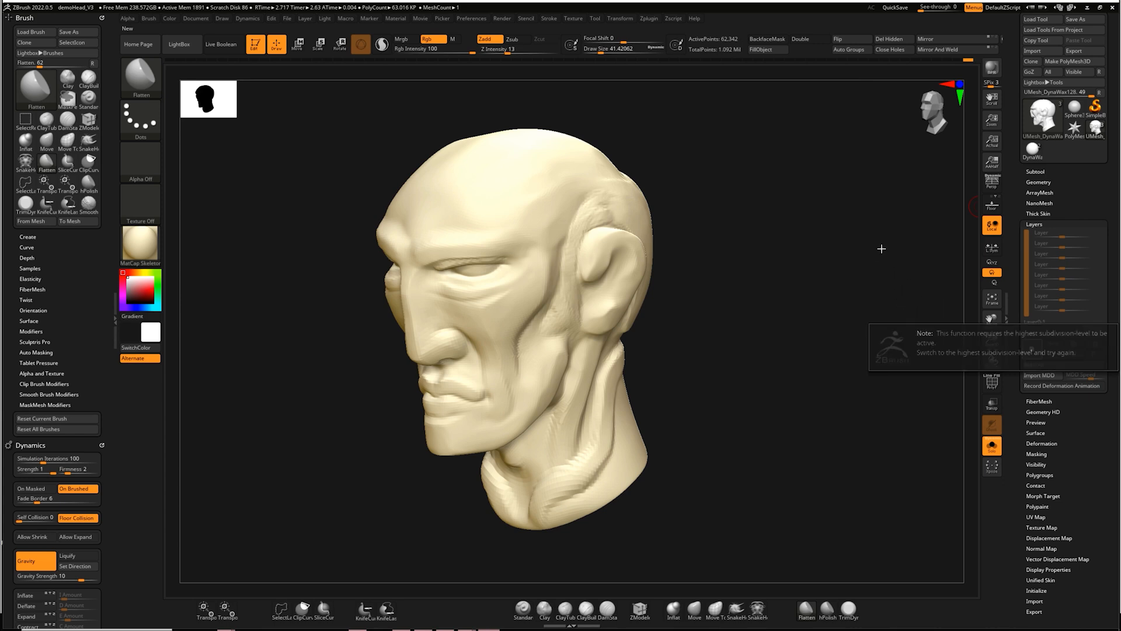
{"action": "key", "text": "d"}
{"action": "key", "text": "d"}
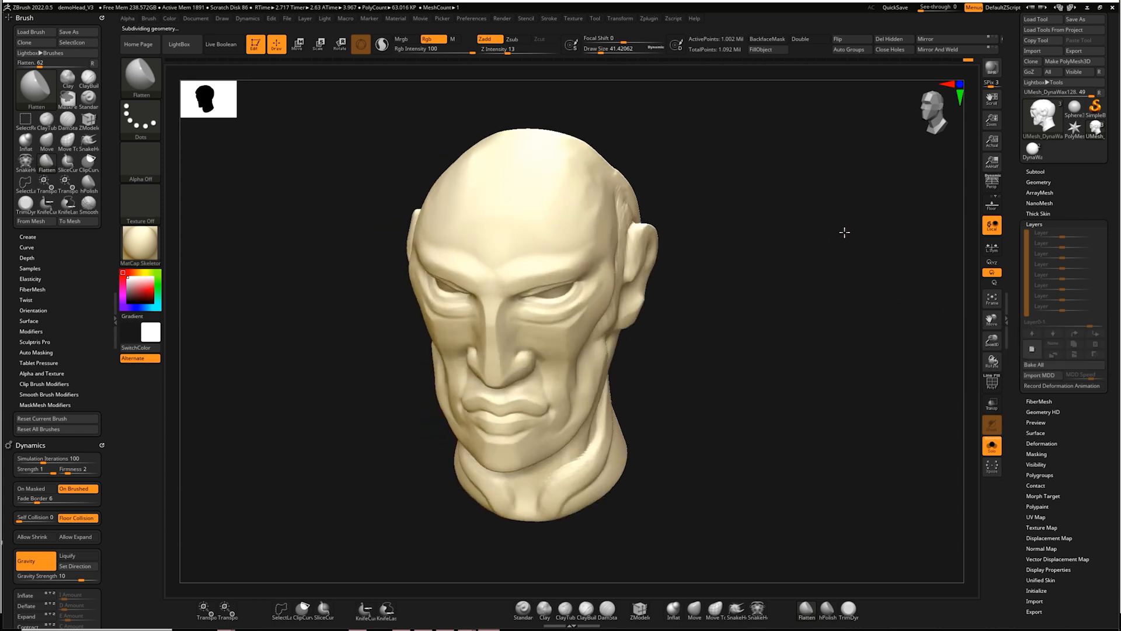
{"action": "left_click", "coordinate": [1032, 349]}
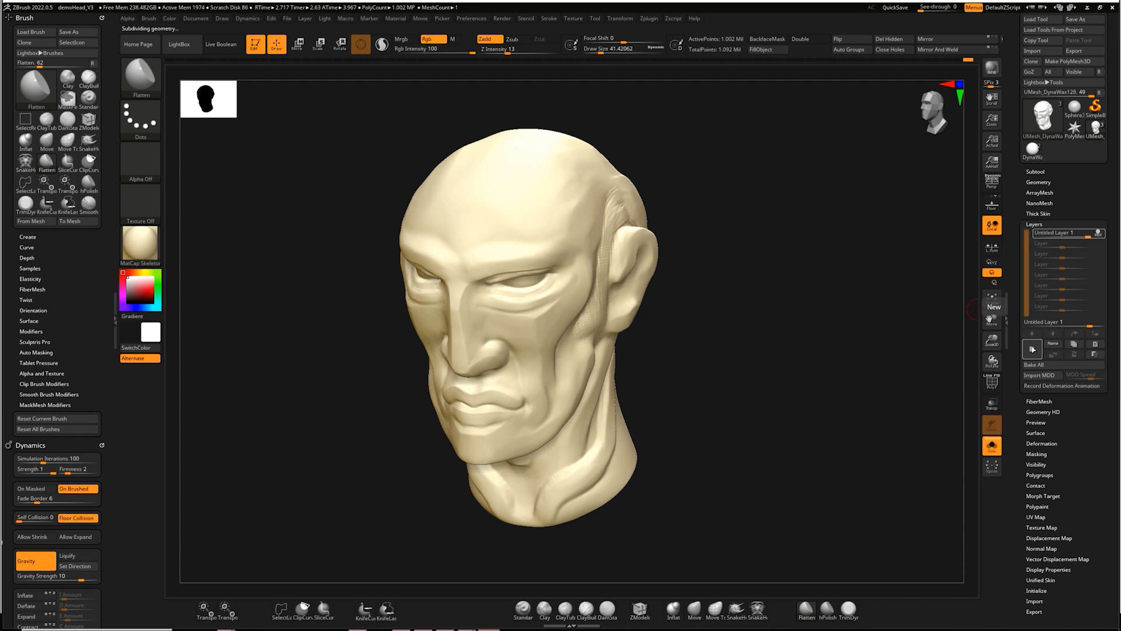
{"action": "left_click_drag", "start_coordinate": [786, 280], "coordinate": [794, 322]}
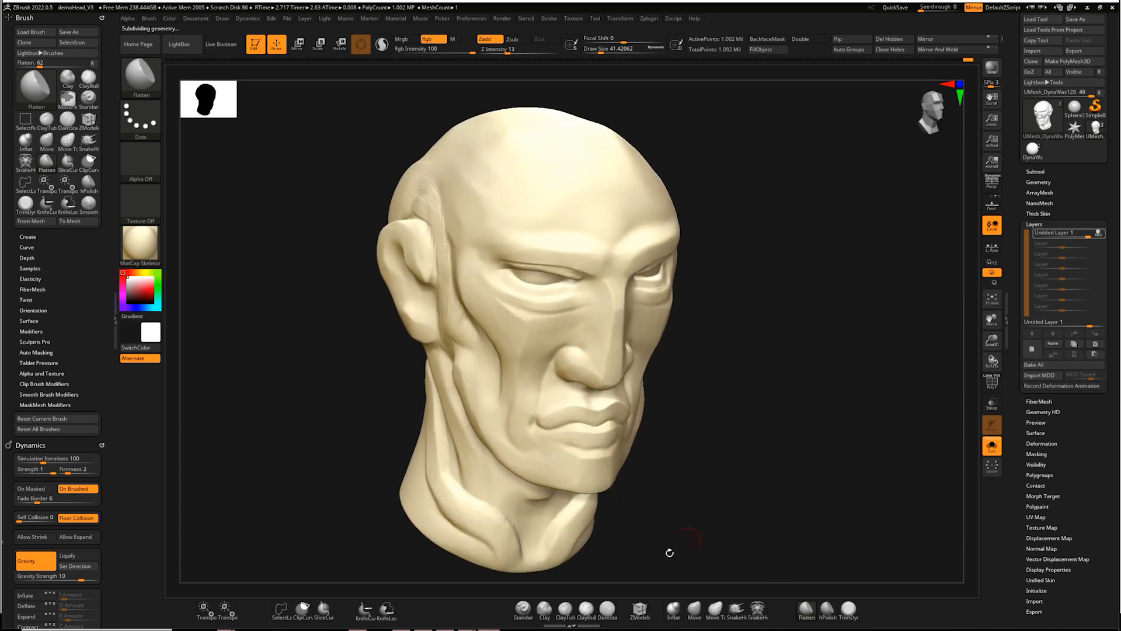
Step: Try sculpting raised, symmetrical eyebrows on the forehead with an enlarged ClayBuildup brush
{"action": "left_click", "coordinate": [586, 611]}
{"action": "mouse_move", "coordinate": [802, 429]}
{"action": "left_mouse_down"}
{"action": "mouse_move", "coordinate": [804, 350]}
{"action": "mouse_move", "coordinate": [781, 376]}
{"action": "mouse_move", "coordinate": [776, 405]}
{"action": "mouse_move", "coordinate": [853, 233]}
{"action": "left_mouse_up"}
{"action": "key", "text": "s"}
{"action": "mouse_move", "coordinate": [648, 267]}
{"action": "left_mouse_down"}
{"action": "mouse_move", "coordinate": [681, 268]}
{"action": "mouse_move", "coordinate": [662, 279]}
{"action": "mouse_move", "coordinate": [545, 257]}
{"action": "left_mouse_up"}
{"action": "left_click_drag", "start_coordinate": [832, 171], "coordinate": [764, 180]}
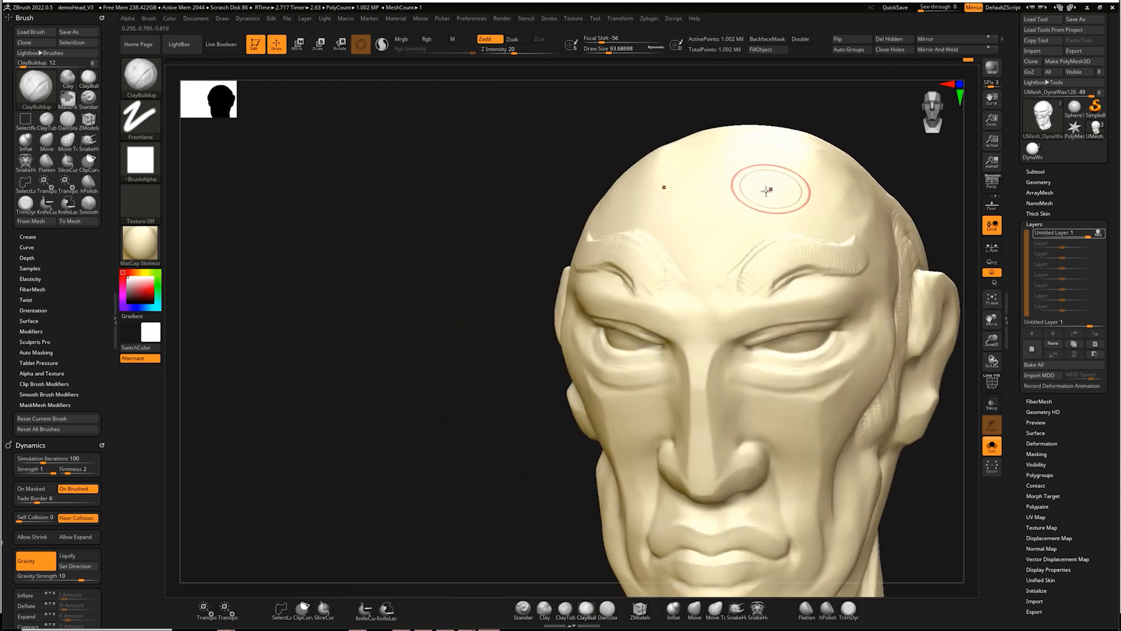
Step: Undo the last three eyebrow strokes and redo them
{"action": "key", "text": "ctrl"}
{"action": "key", "text": "ctrl+z"}
{"action": "key", "text": "ctrl+z"}
{"action": "key", "text": "ctrl+z"}
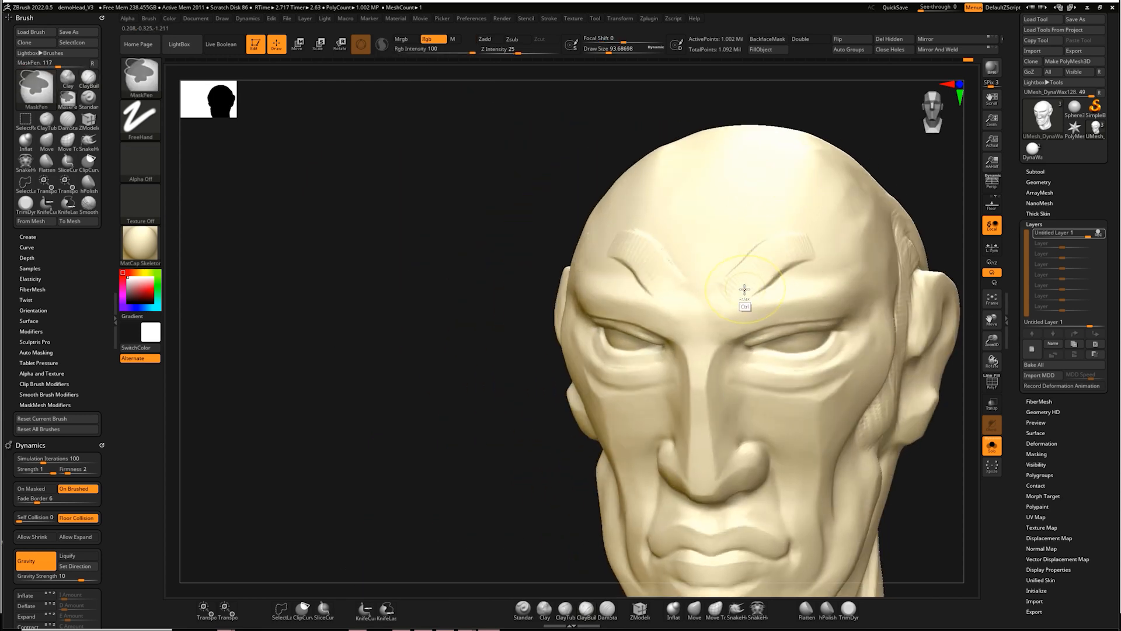
{"action": "key", "text": "ctrl+shift+z"}
{"action": "key", "text": "ctrl+shift+z"}
{"action": "key", "text": "ctrl+shift+z"}
Step: Add another eyebrow stroke near the nose bridge, and undo all the eyebrow strokes
{"action": "mouse_move", "coordinate": [762, 286]}
{"action": "left_mouse_down"}
{"action": "mouse_move", "coordinate": [826, 238]}
{"action": "mouse_move", "coordinate": [850, 234]}
{"action": "mouse_move", "coordinate": [768, 284]}
{"action": "left_mouse_up"}
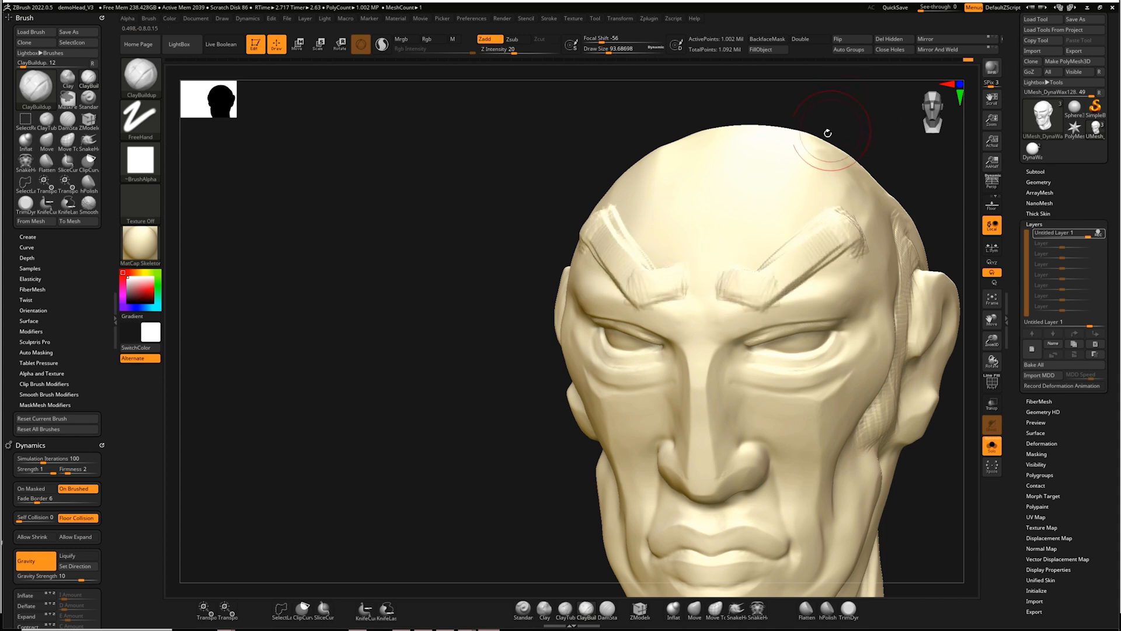
{"action": "key", "text": "ctrl+z"}
{"action": "key", "text": "ctrl+z"}
{"action": "key", "text": "ctrl+z"}
{"action": "key", "text": "ctrl+z"}
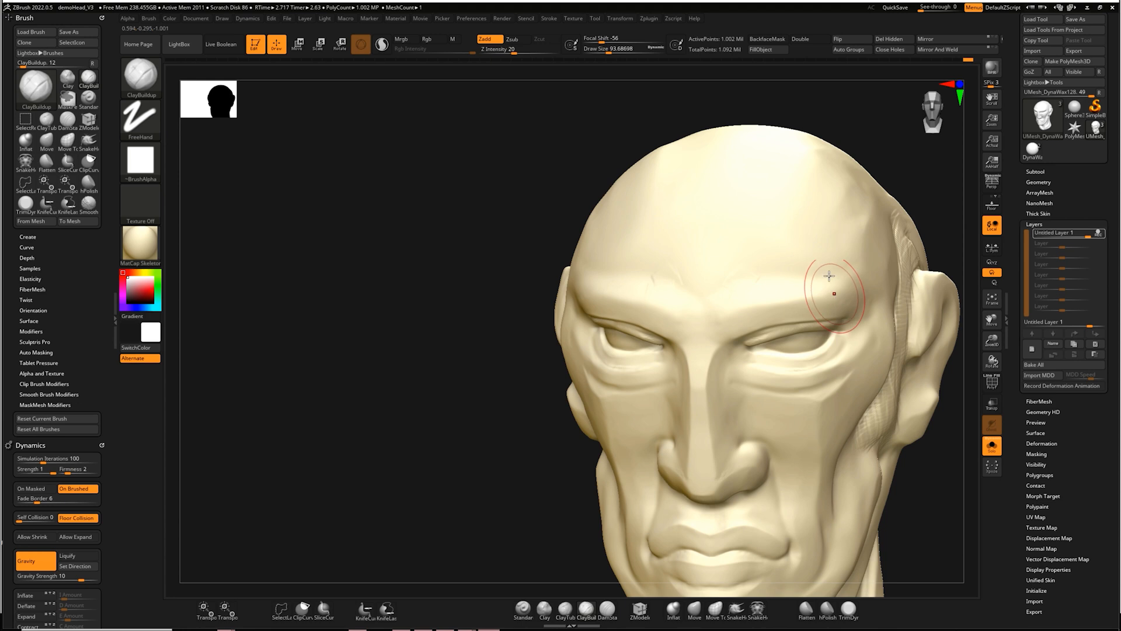
Step: Build up a thick slanted eyebrow above the character's left eye with ClayBuildup, and reshape the brow and eye with a large Move brush
{"action": "mouse_move", "coordinate": [738, 294]}
{"action": "left_mouse_down"}
{"action": "mouse_move", "coordinate": [753, 296]}
{"action": "mouse_move", "coordinate": [841, 221]}
{"action": "mouse_move", "coordinate": [825, 222]}
{"action": "mouse_move", "coordinate": [755, 299]}
{"action": "mouse_move", "coordinate": [723, 302]}
{"action": "mouse_move", "coordinate": [765, 291]}
{"action": "mouse_move", "coordinate": [828, 223]}
{"action": "mouse_move", "coordinate": [765, 279]}
{"action": "left_mouse_up"}
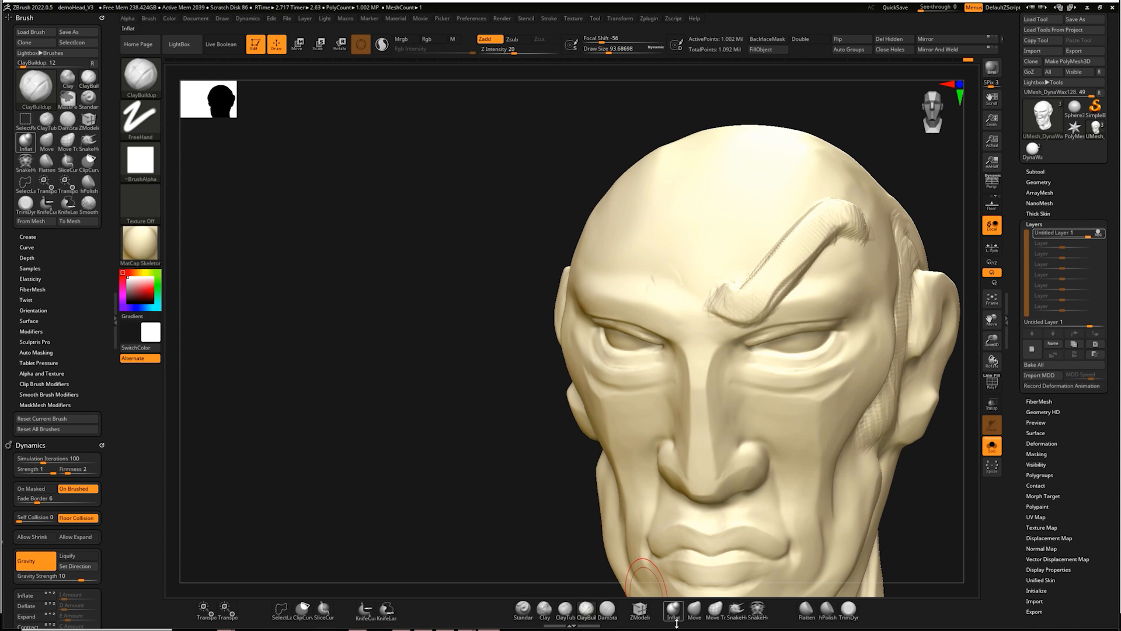
{"action": "left_click", "coordinate": [694, 610]}
{"action": "key", "text": "s"}
{"action": "left_click", "coordinate": [467, 382]}
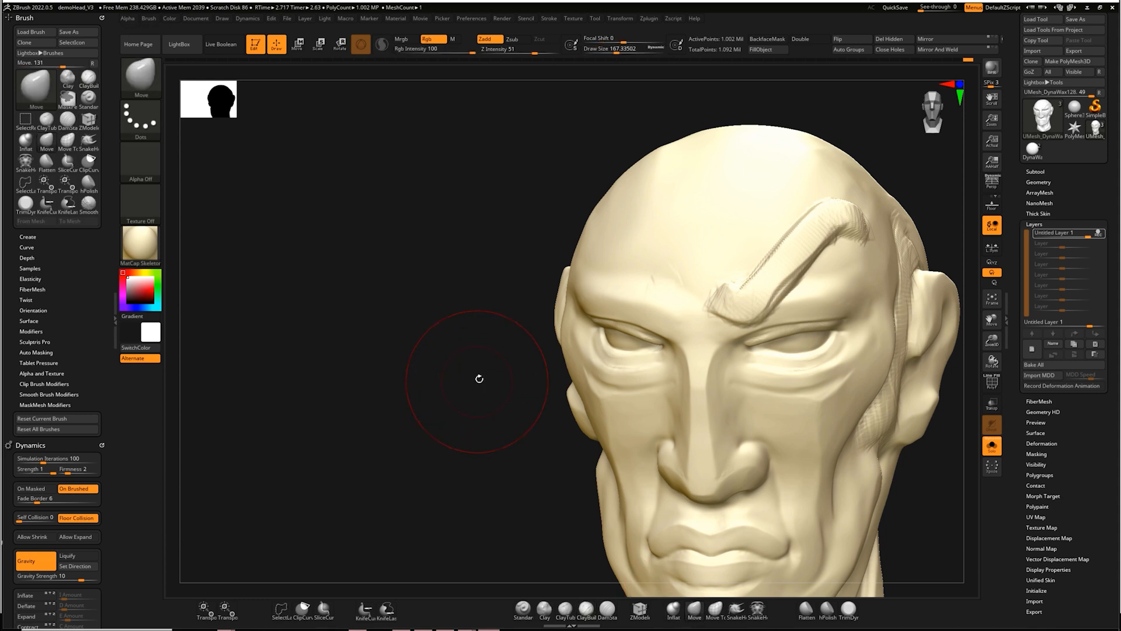
{"action": "mouse_move", "coordinate": [808, 312]}
{"action": "left_mouse_down"}
{"action": "mouse_move", "coordinate": [806, 293]}
{"action": "mouse_move", "coordinate": [830, 300]}
{"action": "left_mouse_up"}
{"action": "left_click_drag", "start_coordinate": [435, 463], "coordinate": [440, 431]}
{"action": "left_click_drag", "start_coordinate": [806, 363], "coordinate": [806, 352]}
{"action": "left_click_drag", "start_coordinate": [808, 362], "coordinate": [808, 352]}
{"action": "left_click_drag", "start_coordinate": [808, 362], "coordinate": [809, 353]}
{"action": "left_click_drag", "start_coordinate": [811, 390], "coordinate": [810, 381]}
{"action": "mouse_move", "coordinate": [779, 273]}
{"action": "left_mouse_down"}
{"action": "mouse_move", "coordinate": [796, 243]}
{"action": "mouse_move", "coordinate": [783, 273]}
{"action": "left_mouse_up"}
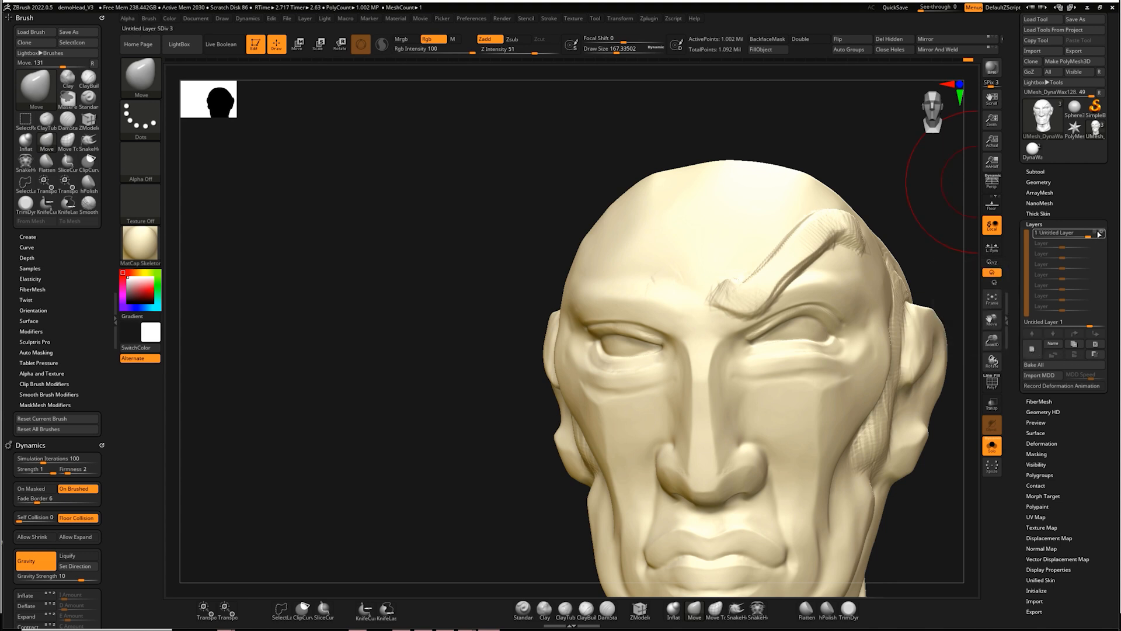
Step: Add a second sculpting layer and set the first layer's intensity to 0
{"action": "mouse_move", "coordinate": [1089, 237]}
{"action": "left_mouse_down"}
{"action": "mouse_move", "coordinate": [1059, 242]}
{"action": "mouse_move", "coordinate": [1096, 235]}
{"action": "left_mouse_up"}
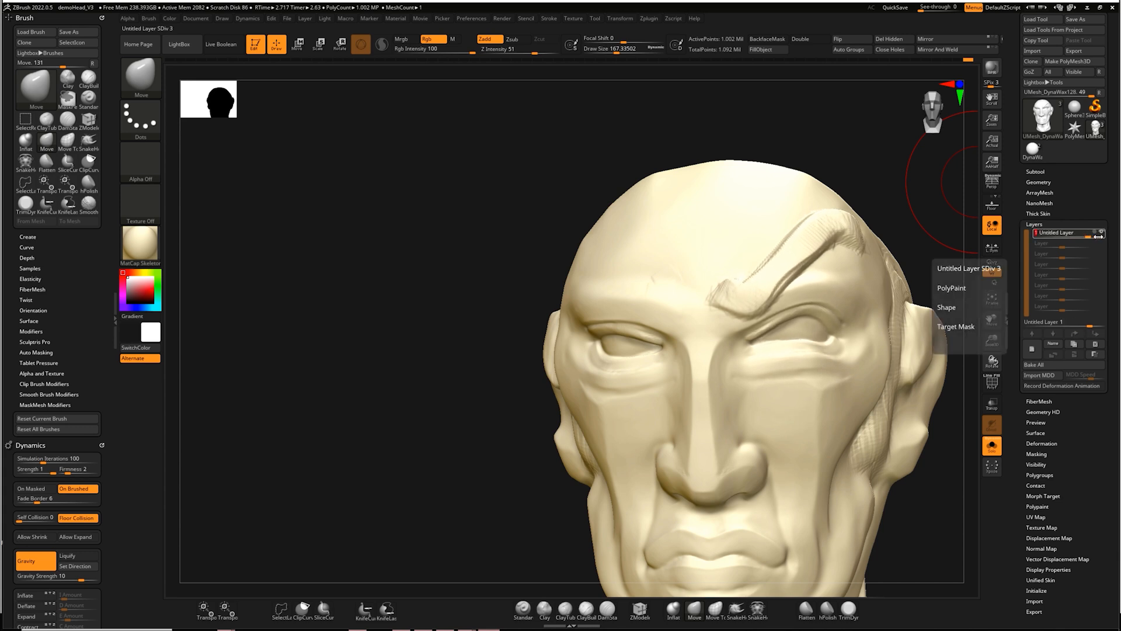
{"action": "left_click", "coordinate": [1032, 351]}
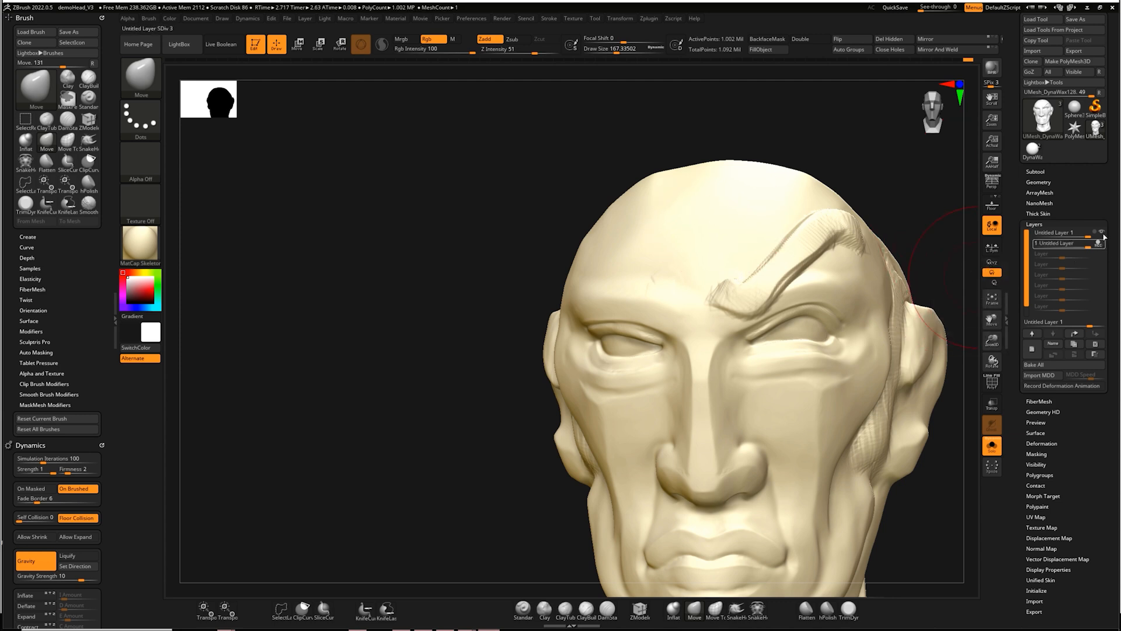
{"action": "left_click_drag", "start_coordinate": [1086, 236], "coordinate": [1063, 241]}
{"action": "left_click", "coordinate": [1060, 243]}
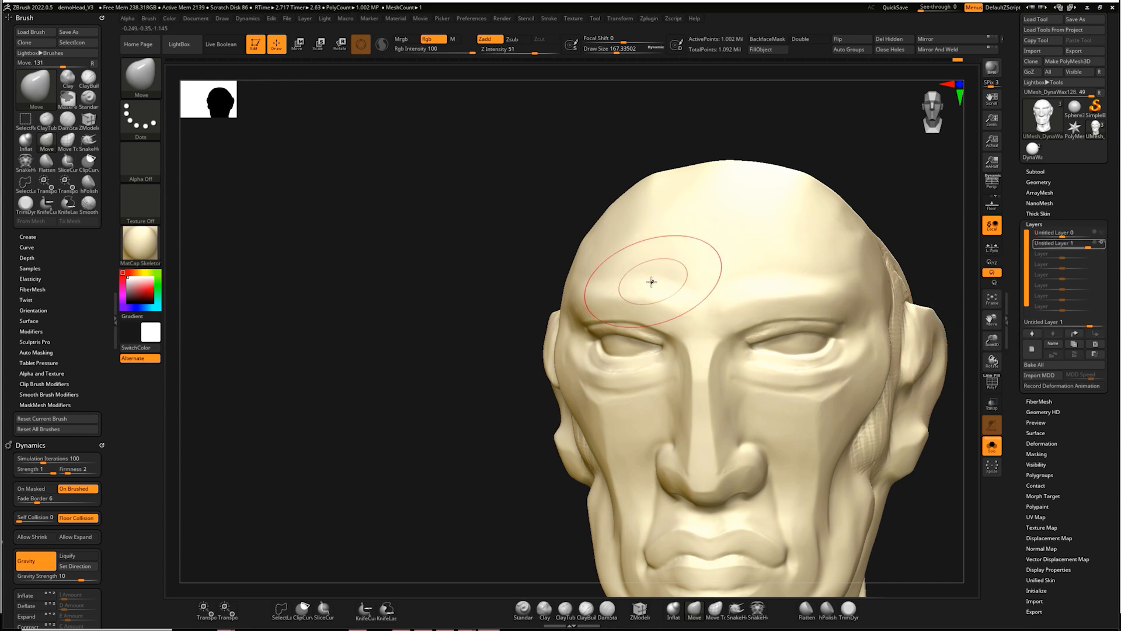
Step: Try sculpting a heavy frowning brow over the character's right eye with ClayBuildup, smoothing it and pulling it down with Move
{"action": "left_click_drag", "start_coordinate": [518, 226], "coordinate": [646, 282]}
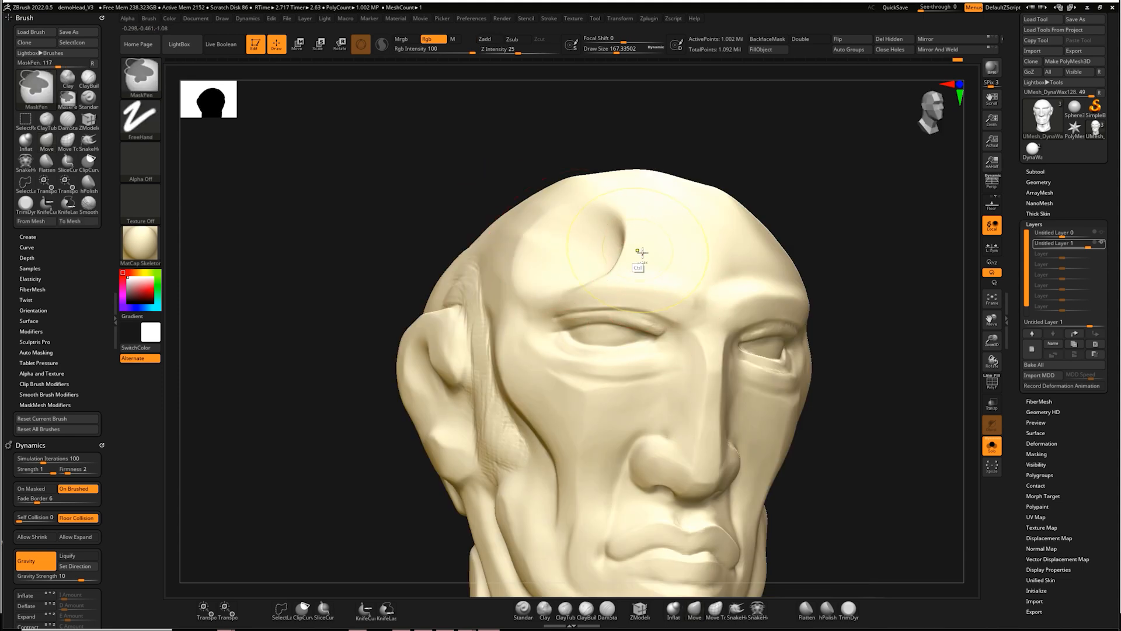
{"action": "key", "text": "ctrl+z"}
{"action": "left_click", "coordinate": [586, 611]}
{"action": "mouse_move", "coordinate": [575, 257]}
{"action": "left_mouse_down"}
{"action": "mouse_move", "coordinate": [653, 273]}
{"action": "mouse_move", "coordinate": [671, 296]}
{"action": "mouse_move", "coordinate": [685, 291]}
{"action": "mouse_move", "coordinate": [622, 310]}
{"action": "mouse_move", "coordinate": [561, 266]}
{"action": "mouse_move", "coordinate": [648, 275]}
{"action": "mouse_move", "coordinate": [674, 300]}
{"action": "mouse_move", "coordinate": [560, 260]}
{"action": "mouse_move", "coordinate": [555, 277]}
{"action": "mouse_move", "coordinate": [598, 239]}
{"action": "left_mouse_up"}
{"action": "left_click_drag", "start_coordinate": [687, 296], "coordinate": [575, 269], "text": "shift"}
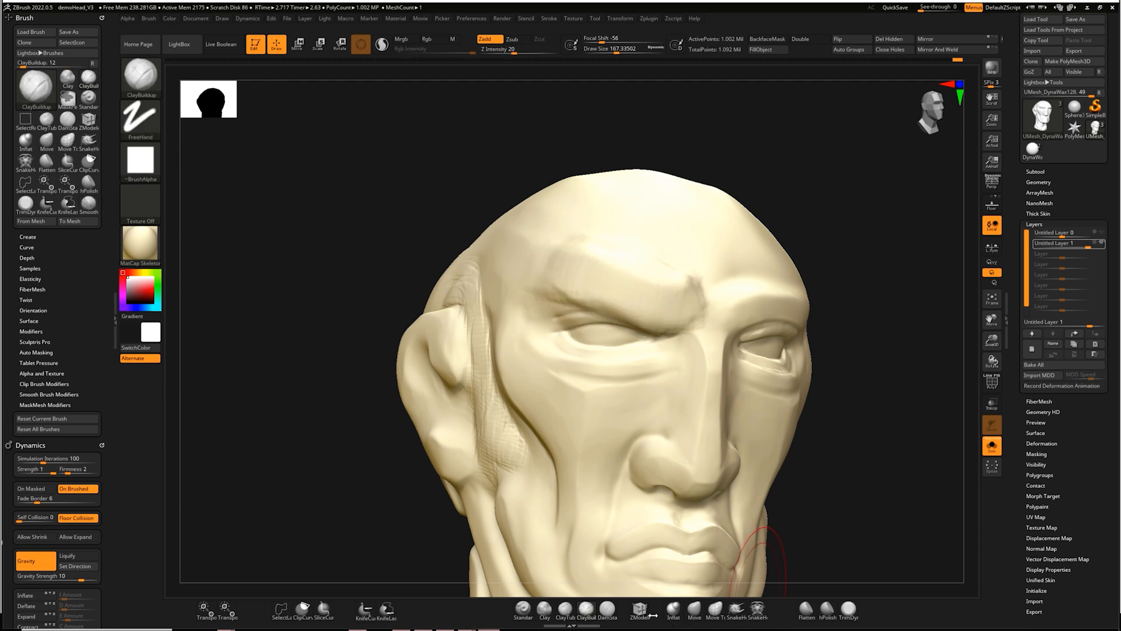
{"action": "left_click", "coordinate": [694, 608]}
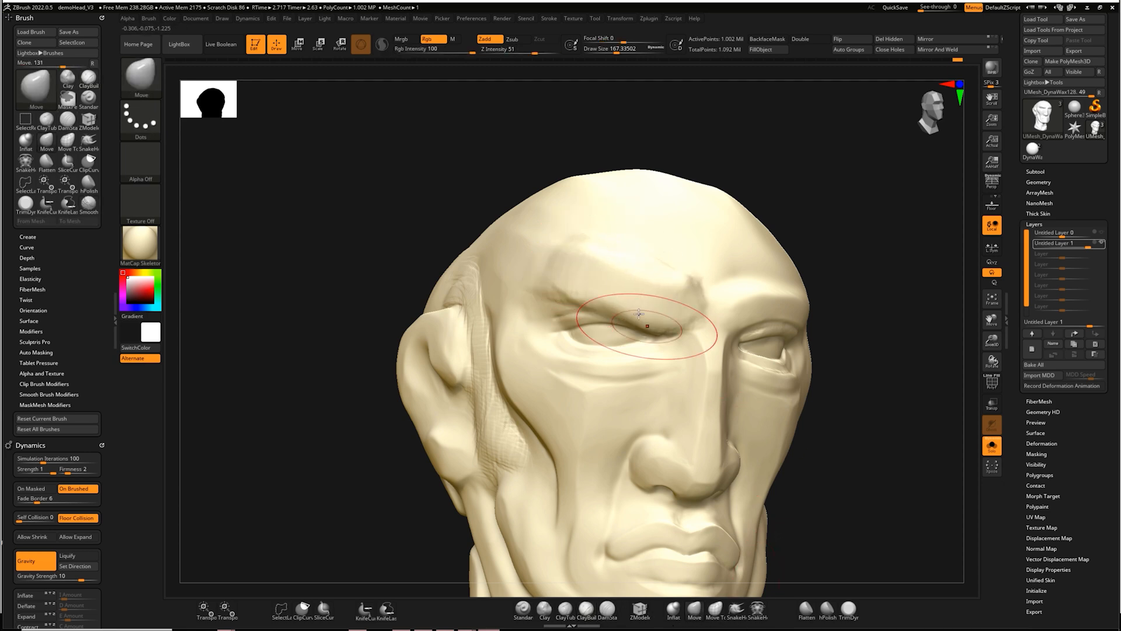
{"action": "left_click_drag", "start_coordinate": [611, 309], "coordinate": [605, 314]}
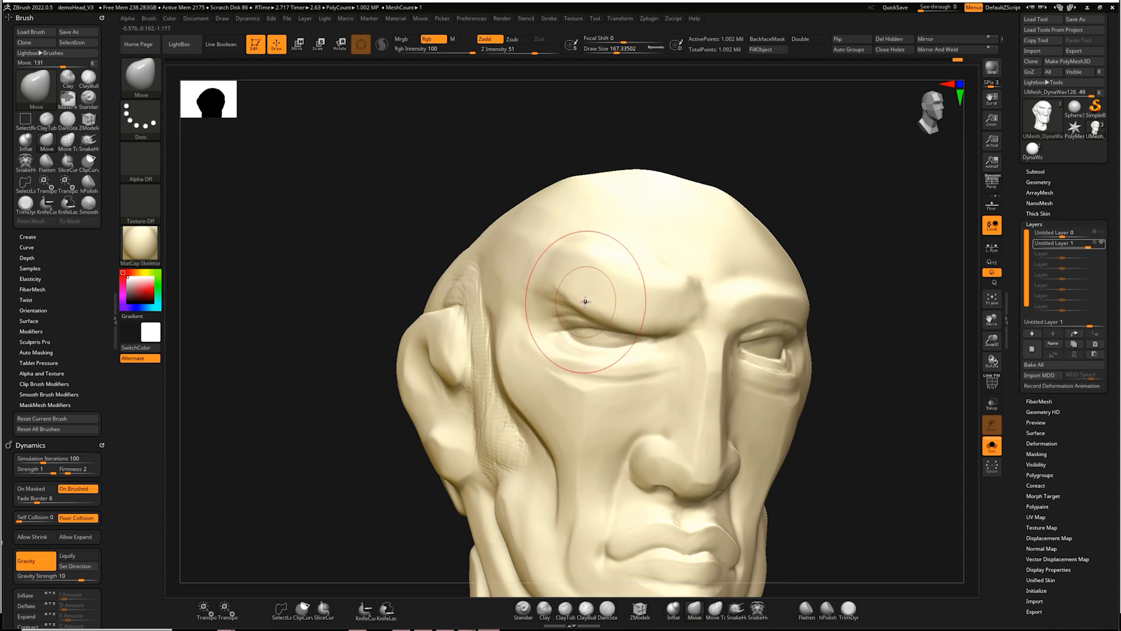
{"action": "left_click_drag", "start_coordinate": [857, 179], "coordinate": [908, 256], "text": "shift"}
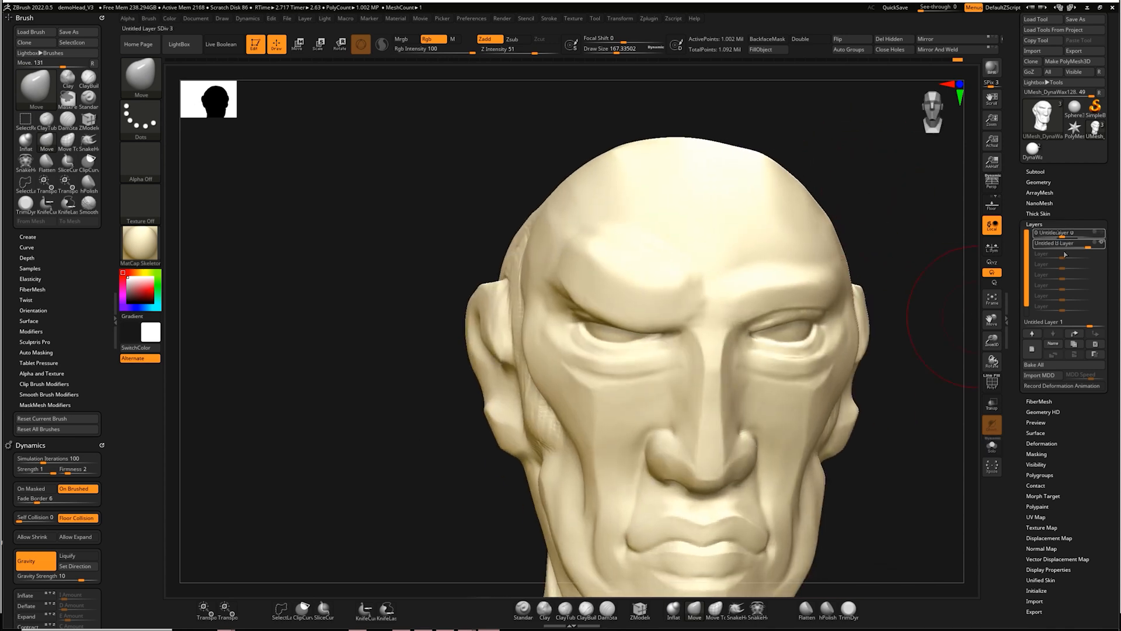
Step: Toggle the second layer's visibility and vary its intensity to check its effect on the face
{"action": "left_click", "coordinate": [1102, 244]}
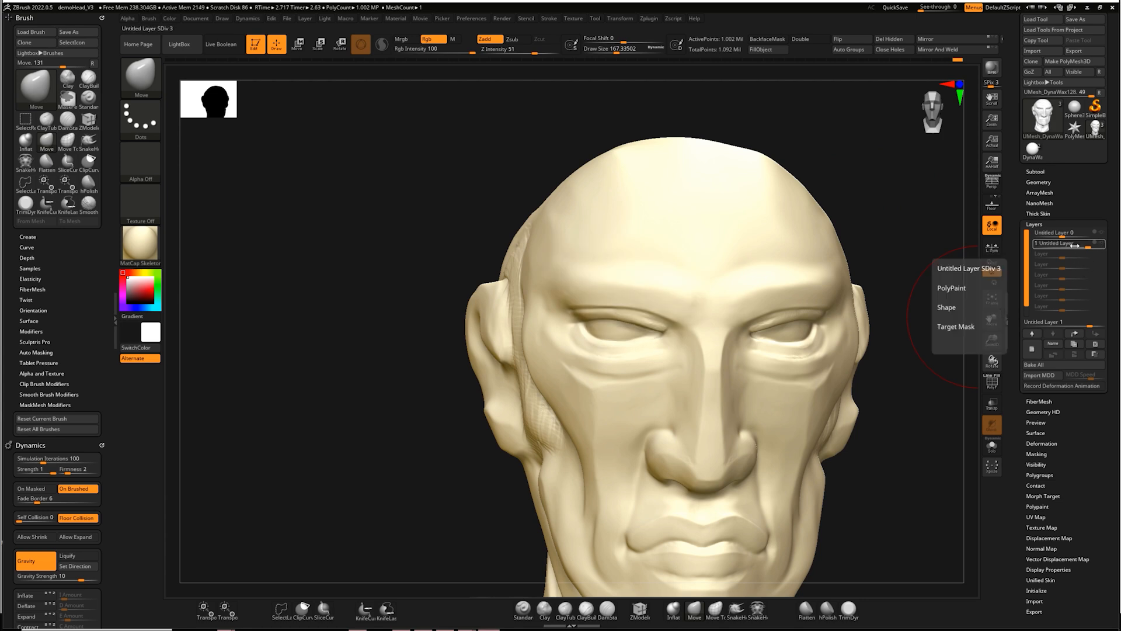
{"action": "left_click_drag", "start_coordinate": [1089, 248], "coordinate": [1081, 245]}
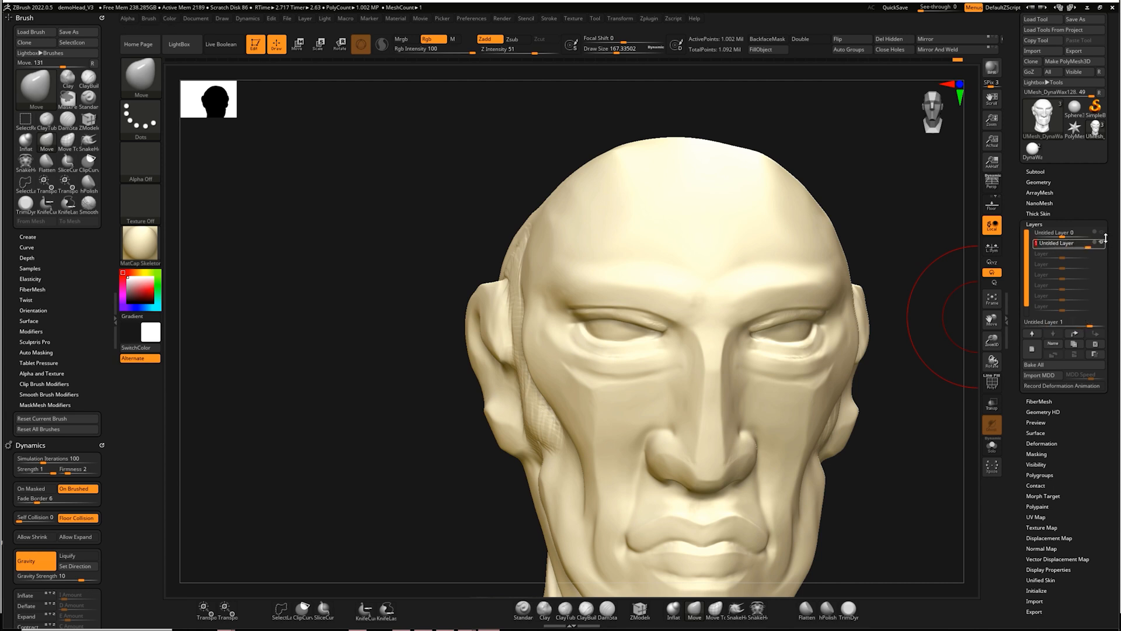
{"action": "mouse_move", "coordinate": [1089, 247]}
{"action": "left_mouse_down"}
{"action": "mouse_move", "coordinate": [1104, 248]}
{"action": "mouse_move", "coordinate": [1094, 245]}
{"action": "left_mouse_up"}
{"action": "mouse_move", "coordinate": [1088, 246]}
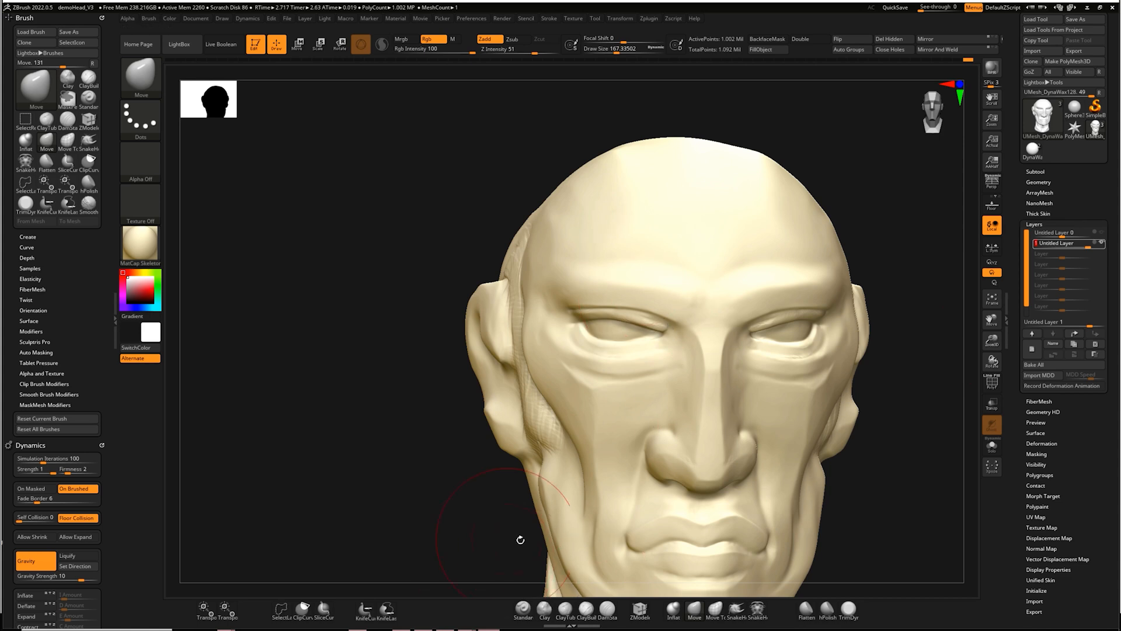
Step: Try building up the slanted brow over the character's right eye again with ClayBuildup, and adjust it with Move
{"action": "left_click", "coordinate": [587, 610]}
{"action": "mouse_move", "coordinate": [648, 237]}
{"action": "left_mouse_down"}
{"action": "mouse_move", "coordinate": [659, 310]}
{"action": "mouse_move", "coordinate": [642, 271]}
{"action": "left_mouse_up"}
{"action": "mouse_move", "coordinate": [593, 253]}
{"action": "left_mouse_down"}
{"action": "mouse_move", "coordinate": [663, 287]}
{"action": "mouse_move", "coordinate": [577, 253]}
{"action": "mouse_move", "coordinate": [682, 292]}
{"action": "left_mouse_up"}
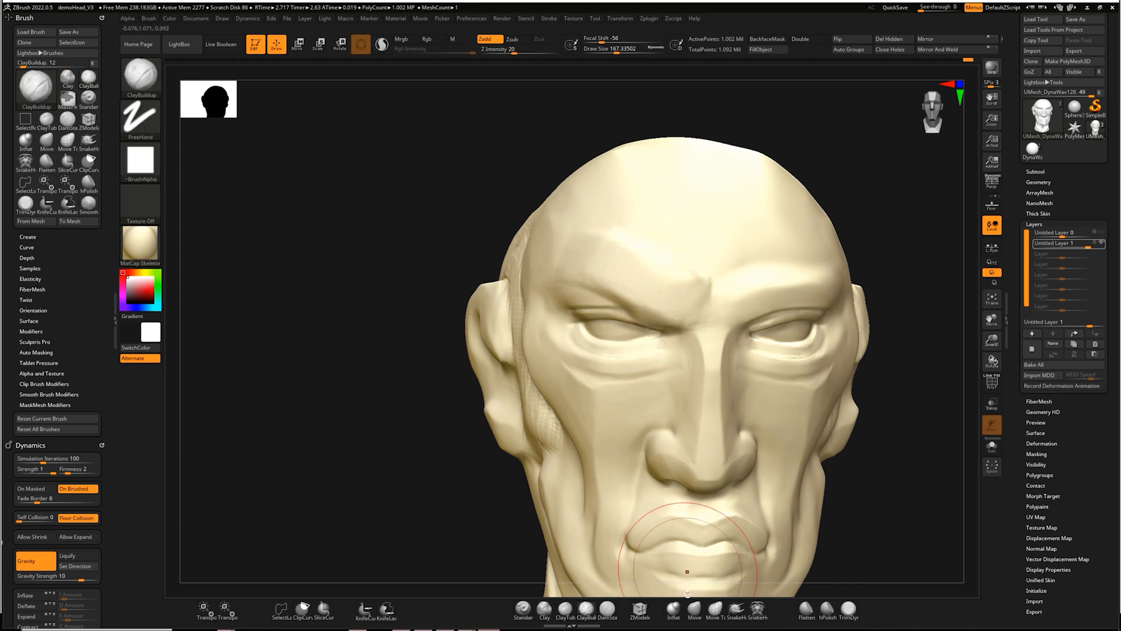
{"action": "left_click", "coordinate": [694, 610]}
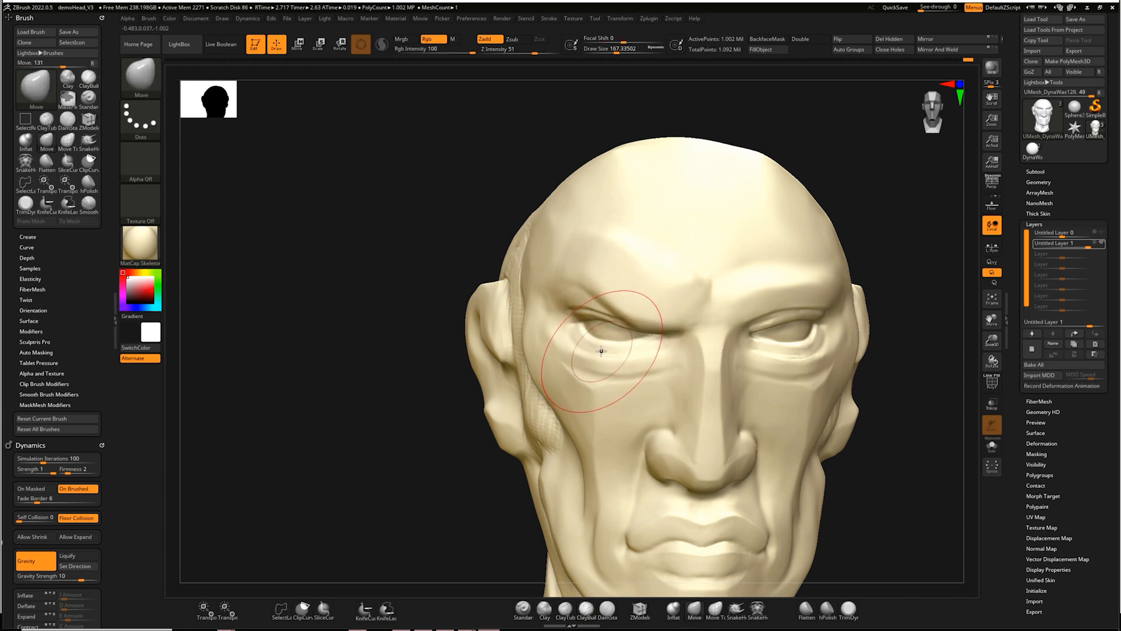
Step: Check the intensity of both layers and turn on recording for the second layer
{"action": "left_click", "coordinate": [1096, 243]}
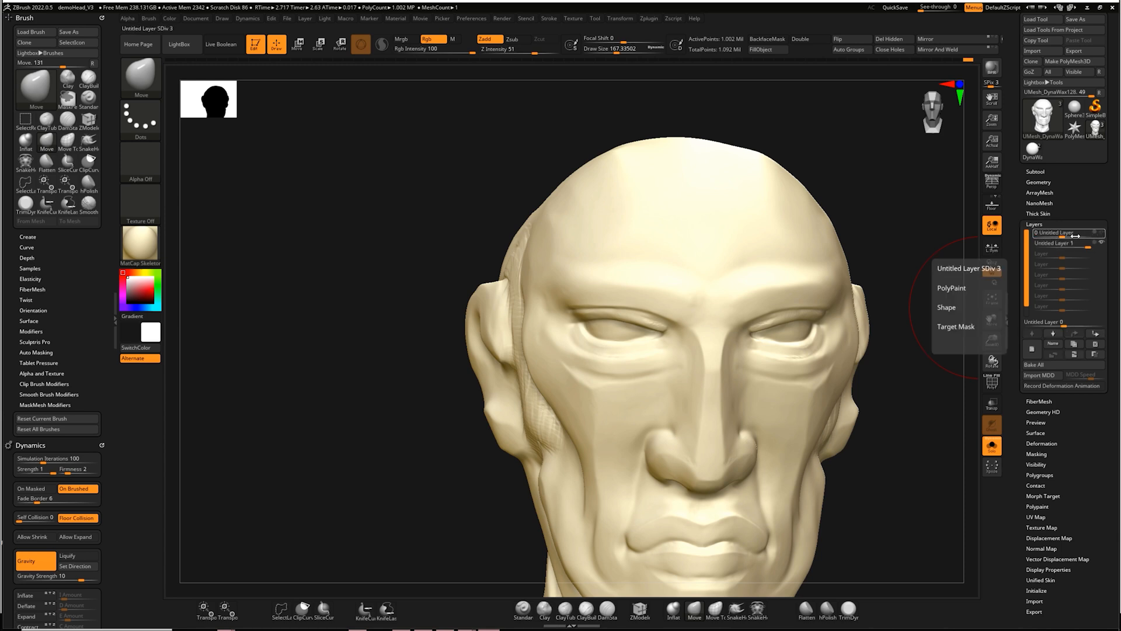
{"action": "mouse_move", "coordinate": [1066, 236]}
{"action": "left_mouse_down"}
{"action": "mouse_move", "coordinate": [1077, 237]}
{"action": "mouse_move", "coordinate": [1058, 240]}
{"action": "left_mouse_up"}
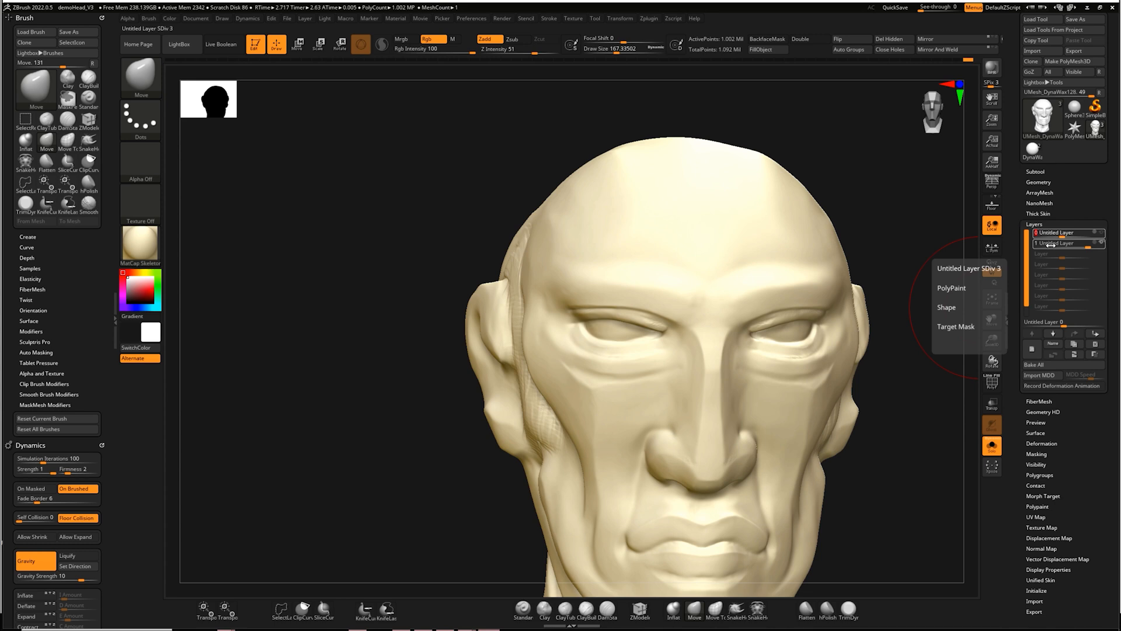
{"action": "left_click", "coordinate": [1097, 242]}
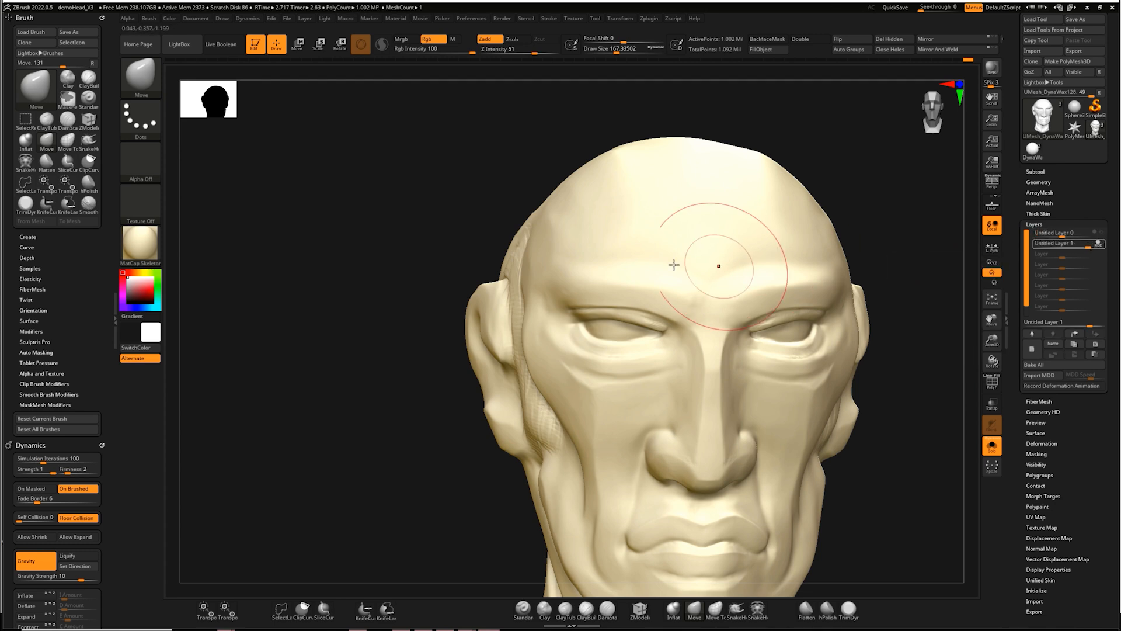
Step: Build up a slanted brow above the character's right eye with ClayBuildup on the second layer and smooth it
{"action": "left_click_drag", "start_coordinate": [592, 246], "coordinate": [681, 285]}
{"action": "key", "text": "ctrl+z"}
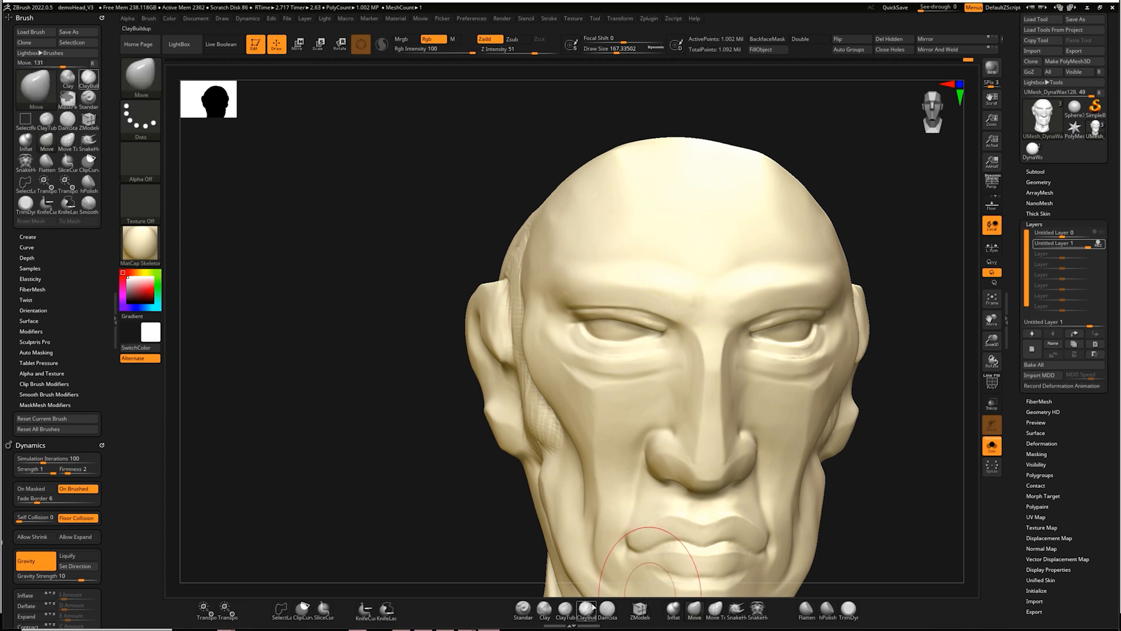
{"action": "left_click", "coordinate": [586, 608]}
{"action": "left_click_drag", "start_coordinate": [606, 219], "coordinate": [573, 256]}
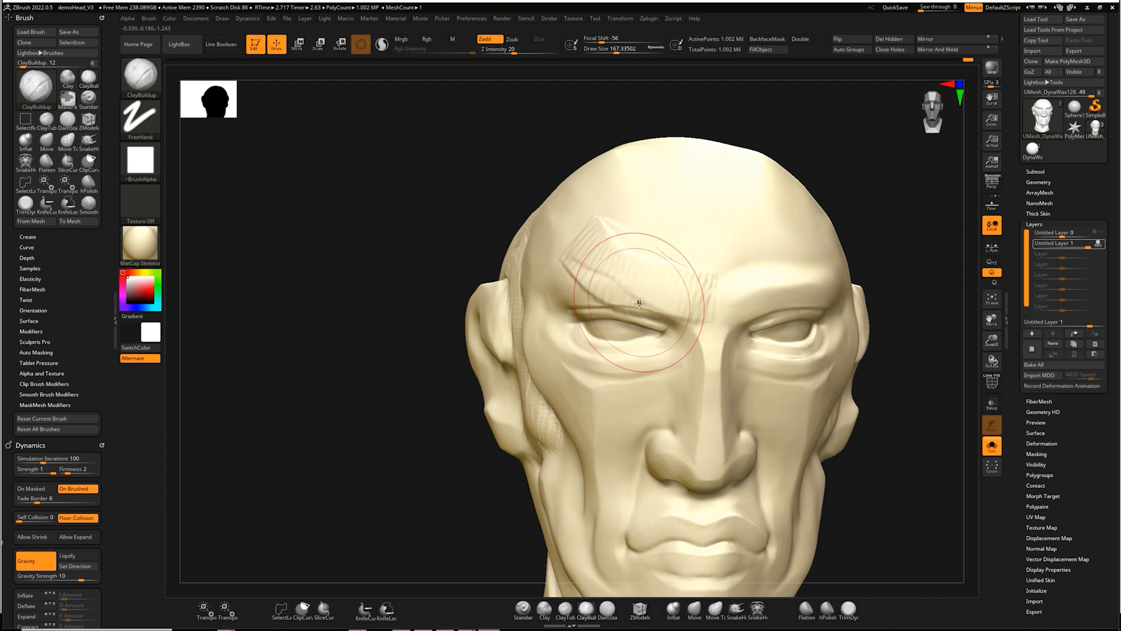
{"action": "mouse_move", "coordinate": [609, 256]}
{"action": "left_mouse_down", "text": "shift"}
{"action": "mouse_move", "coordinate": [676, 300]}
{"action": "mouse_move", "coordinate": [640, 269]}
{"action": "left_mouse_up", "text": "shift"}
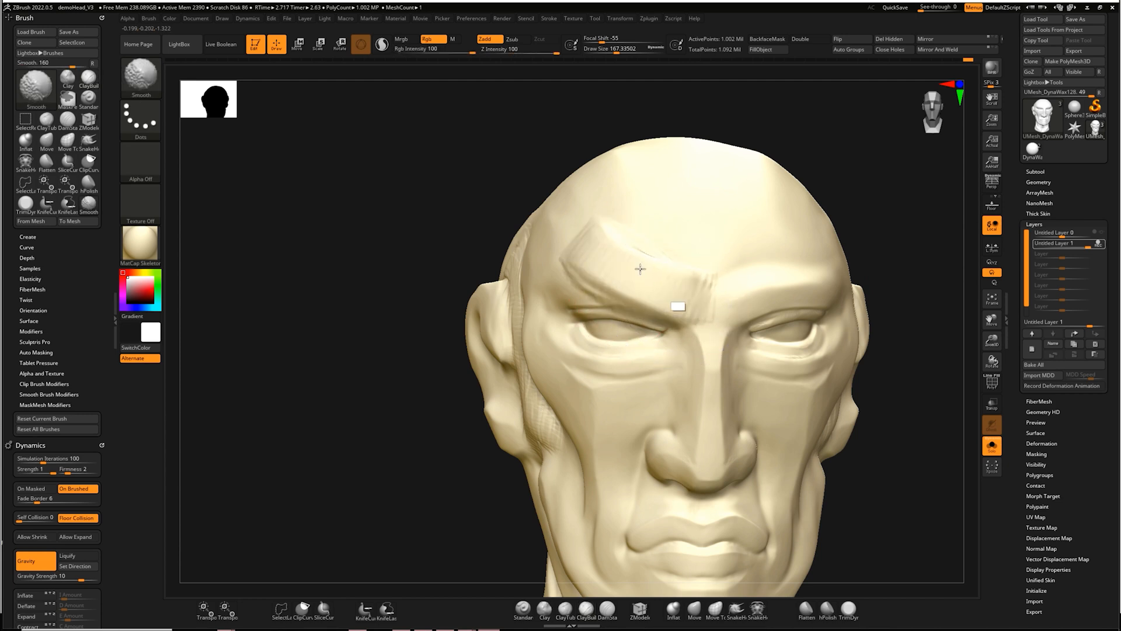
Step: Blend both brow layers by setting the first layer's intensity to 0.8407 and the second's to 0.9115
{"action": "mouse_move", "coordinate": [1088, 247]}
{"action": "left_mouse_down"}
{"action": "mouse_move", "coordinate": [1061, 253]}
{"action": "mouse_move", "coordinate": [1095, 252]}
{"action": "mouse_move", "coordinate": [1089, 235]}
{"action": "mouse_move", "coordinate": [1073, 236]}
{"action": "mouse_move", "coordinate": [1083, 236]}
{"action": "left_mouse_up"}
{"action": "left_click", "coordinate": [1085, 247]}
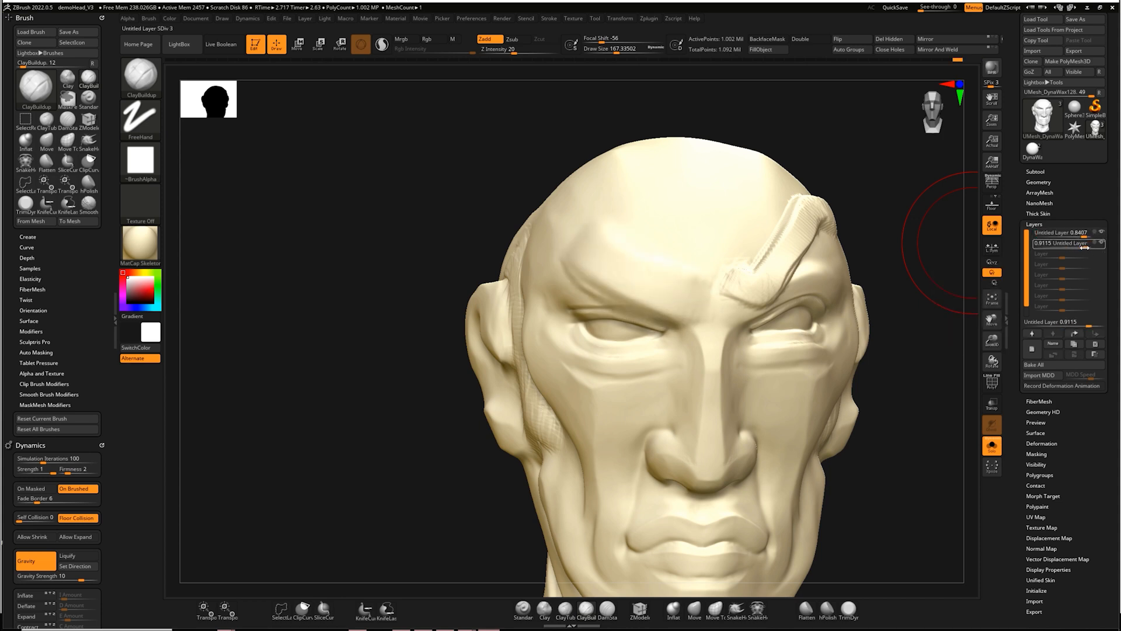
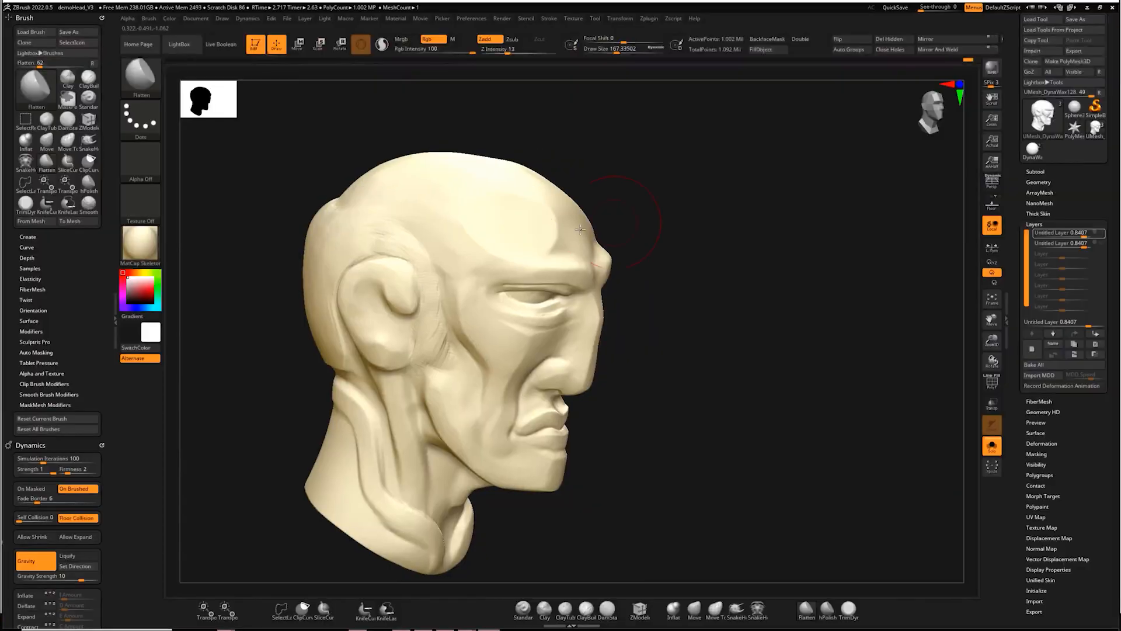
{"action": "left_click_drag", "start_coordinate": [788, 222], "coordinate": [569, 229]}
{"action": "mouse_move", "coordinate": [505, 209]}
{"action": "left_mouse_down"}
{"action": "mouse_move", "coordinate": [465, 198]}
{"action": "mouse_move", "coordinate": [497, 206]}
{"action": "left_mouse_up"}
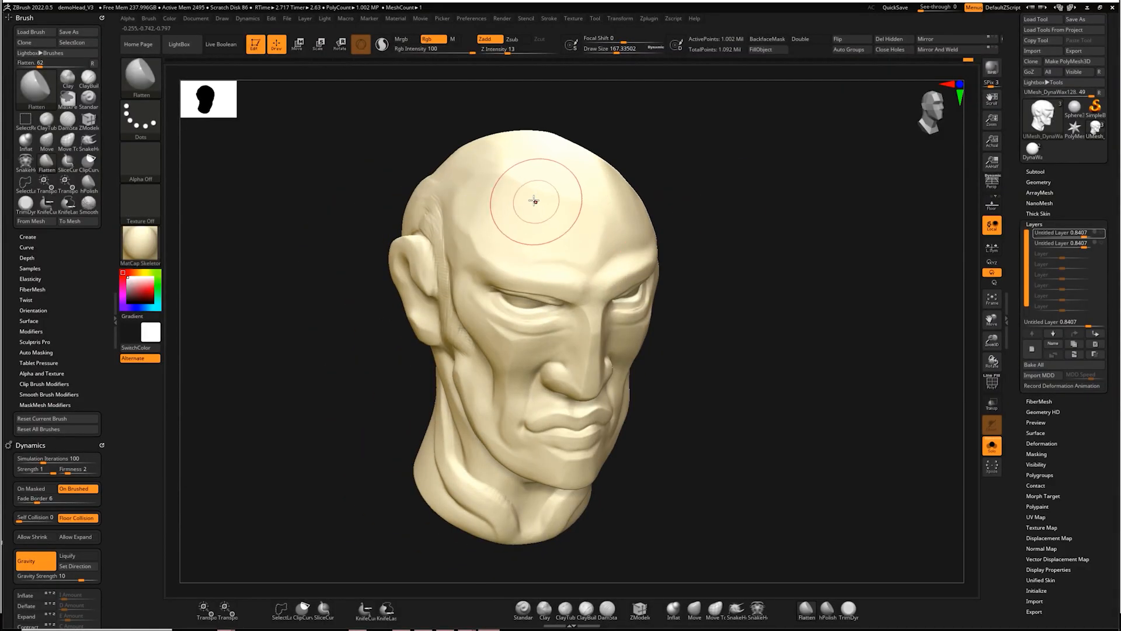
{"action": "key", "text": "ctrl"}
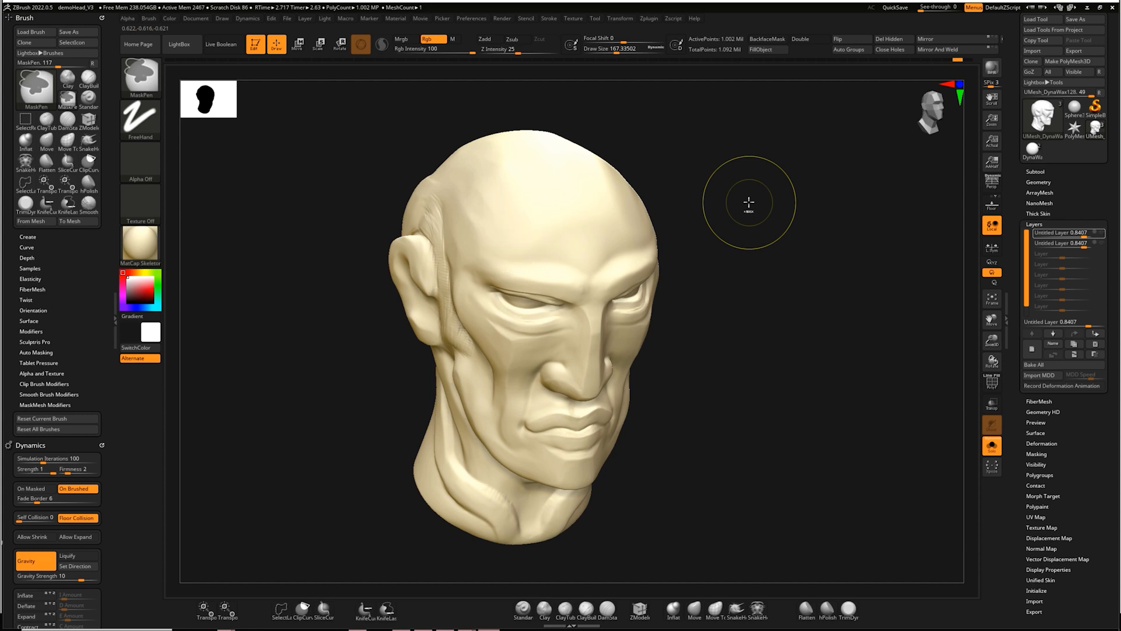
Step: Hide the slanted brow layer and delete both sculpting layers from the head
{"action": "key", "text": "ctrl+z"}
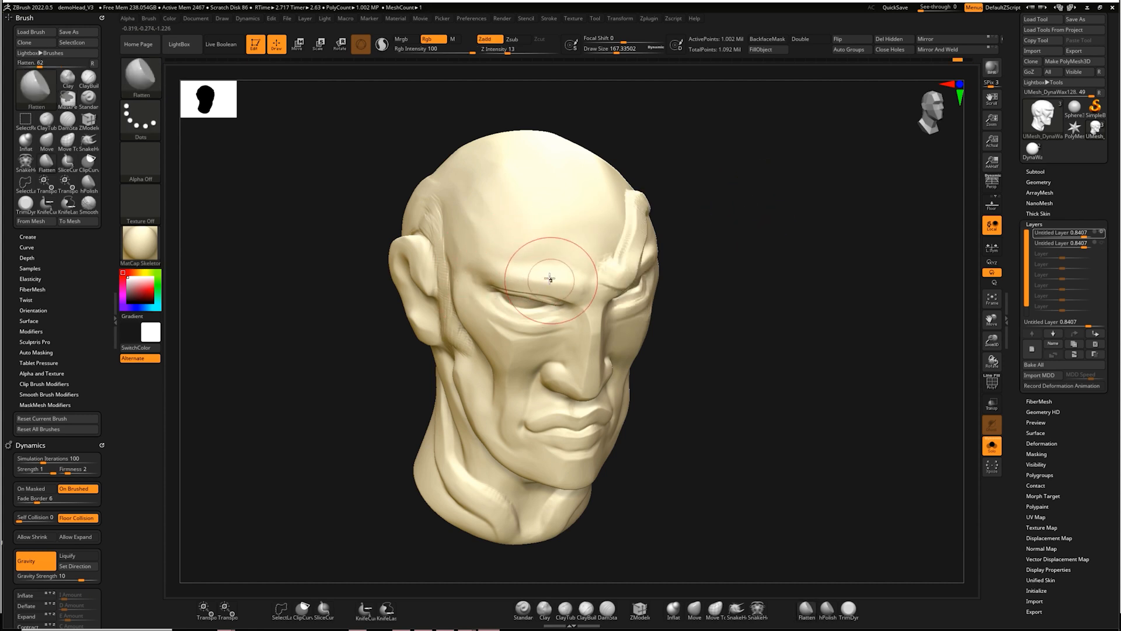
{"action": "left_click", "coordinate": [494, 187]}
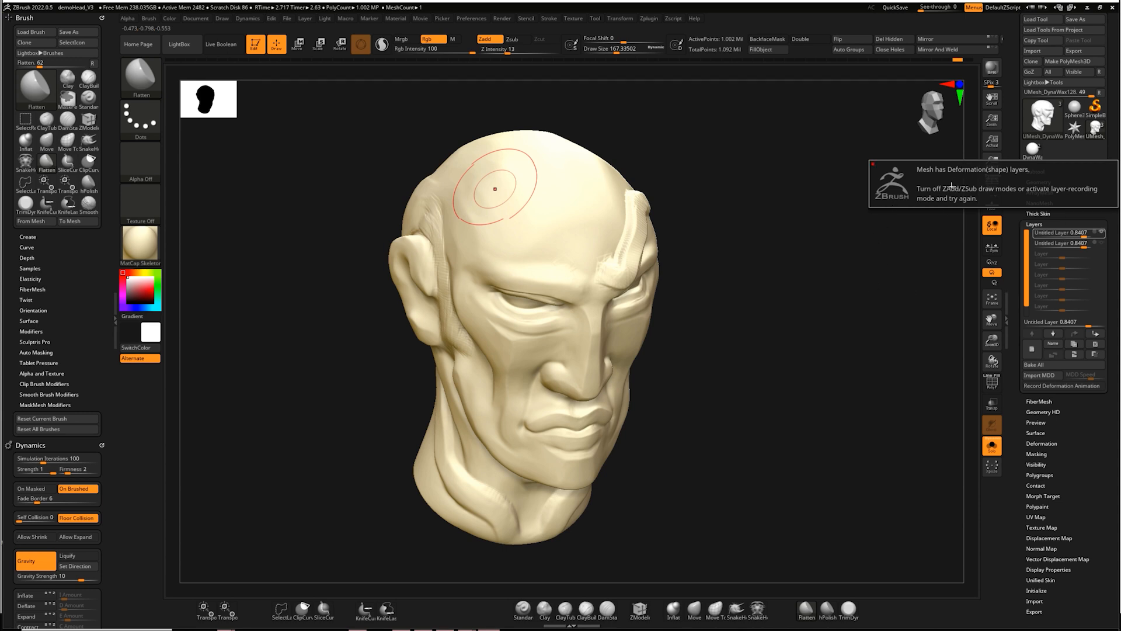
{"action": "left_click_drag", "start_coordinate": [834, 281], "coordinate": [999, 229]}
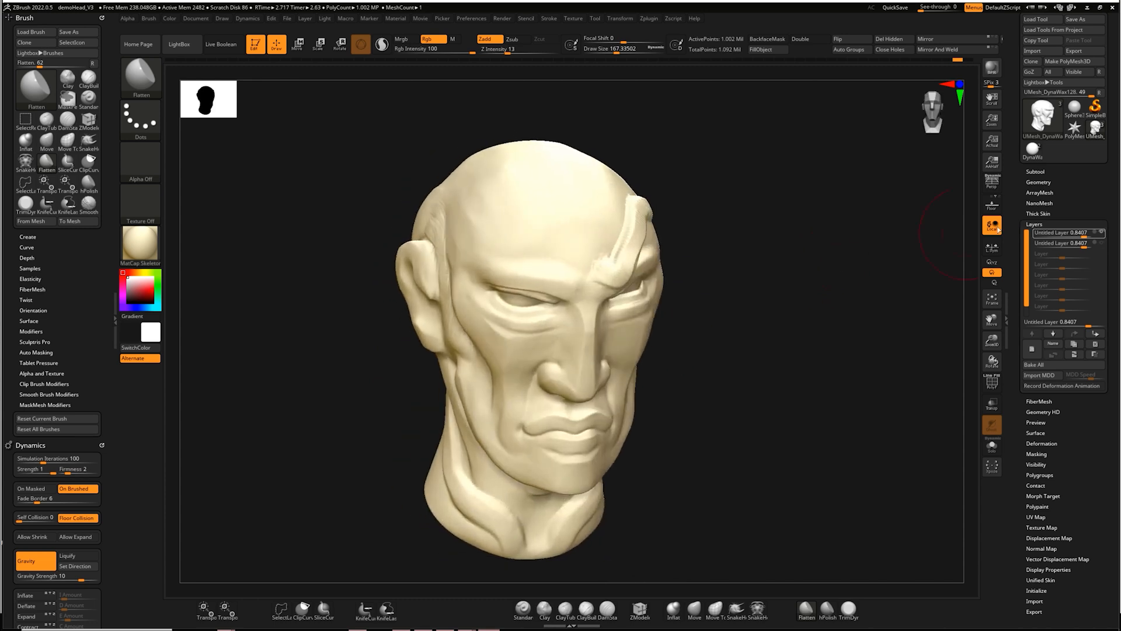
{"action": "left_click", "coordinate": [1102, 232]}
{"action": "left_click_drag", "start_coordinate": [905, 309], "coordinate": [974, 362]}
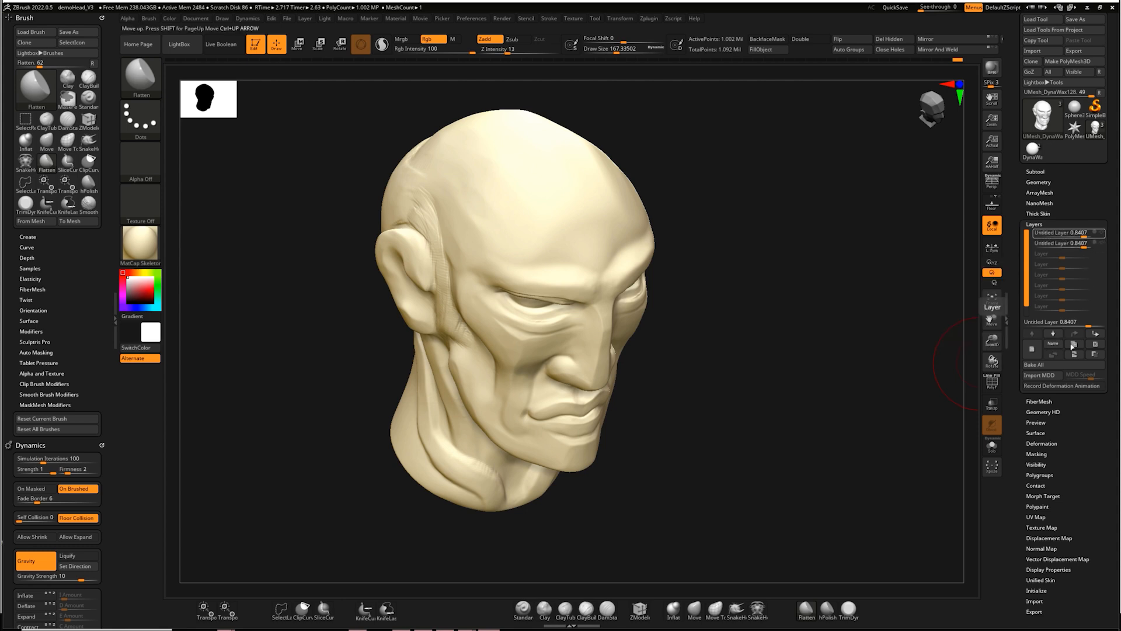
{"action": "left_click", "coordinate": [1093, 344]}
{"action": "left_click", "coordinate": [1094, 345]}
{"action": "mouse_move", "coordinate": [763, 206]}
{"action": "left_mouse_down", "text": "shift"}
{"action": "mouse_move", "coordinate": [746, 191]}
{"action": "mouse_move", "coordinate": [751, 213]}
{"action": "left_mouse_up", "text": "shift"}
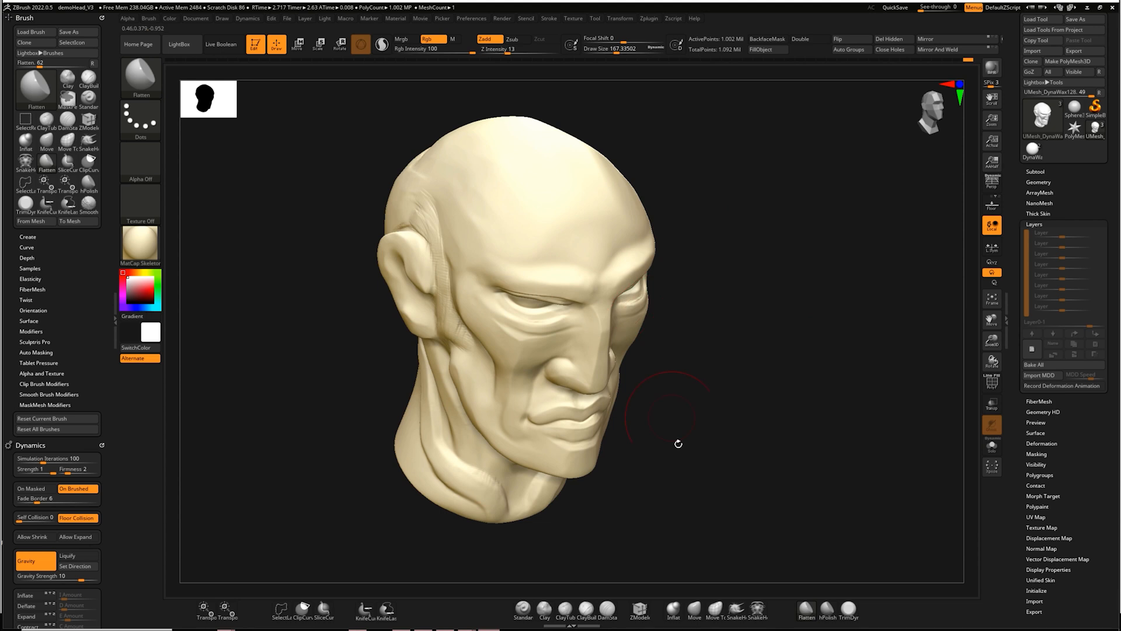
Step: Build up sweeping folds across the forehead and crown with ClayBuildup at a draw size of about 104, and smooth them
{"action": "key", "text": "b"}
{"action": "key", "text": "c"}
{"action": "key", "text": "b"}
{"action": "key", "text": "s"}
{"action": "left_click_drag", "start_coordinate": [707, 245], "coordinate": [700, 245]}
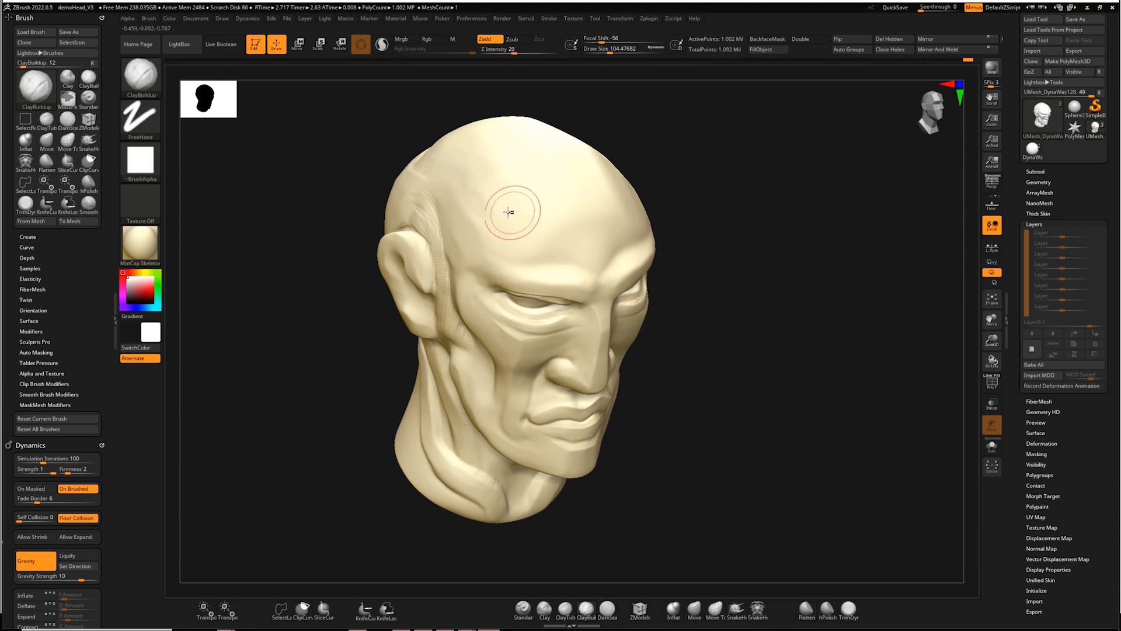
{"action": "mouse_move", "coordinate": [478, 191]}
{"action": "left_mouse_down"}
{"action": "mouse_move", "coordinate": [501, 199]}
{"action": "mouse_move", "coordinate": [479, 200]}
{"action": "mouse_move", "coordinate": [587, 202]}
{"action": "left_mouse_up"}
{"action": "mouse_move", "coordinate": [695, 157]}
{"action": "left_mouse_down"}
{"action": "mouse_move", "coordinate": [514, 188]}
{"action": "mouse_move", "coordinate": [486, 174]}
{"action": "mouse_move", "coordinate": [558, 168]}
{"action": "mouse_move", "coordinate": [495, 180]}
{"action": "left_mouse_up"}
{"action": "left_click_drag", "start_coordinate": [662, 137], "coordinate": [648, 70]}
{"action": "mouse_move", "coordinate": [524, 170]}
{"action": "left_mouse_down", "text": "shift"}
{"action": "mouse_move", "coordinate": [526, 183]}
{"action": "mouse_move", "coordinate": [580, 160]}
{"action": "left_mouse_up", "text": "shift"}
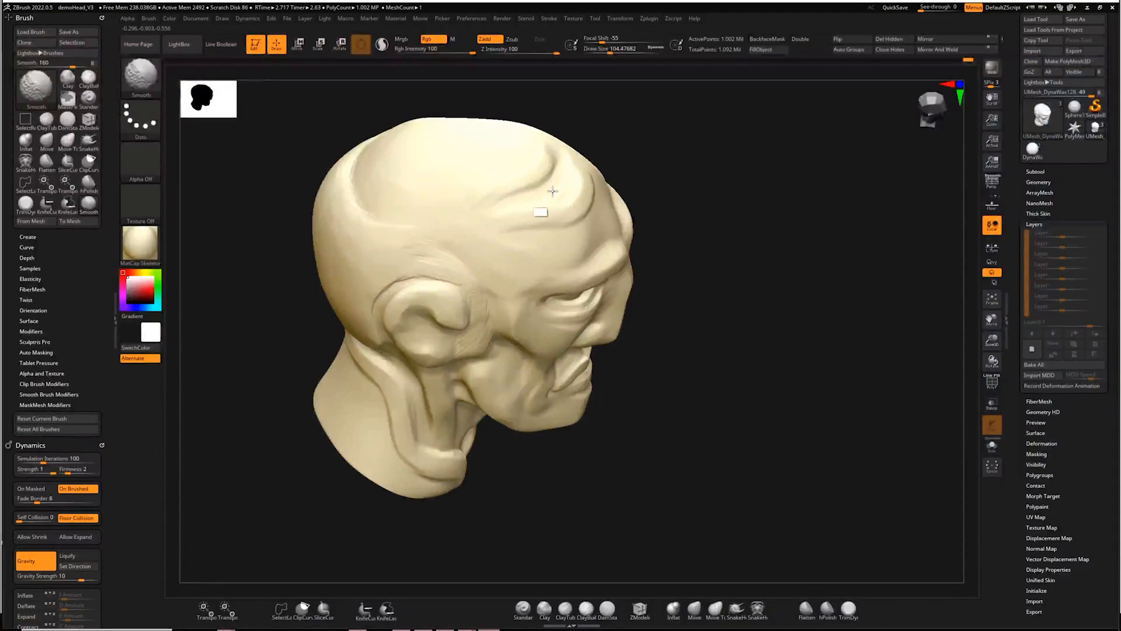
Step: Blend the folds on the side of the head with Smooth and add more ClayBuildup ridges across the front of the forehead
{"action": "left_click_drag", "start_coordinate": [553, 191], "coordinate": [487, 220], "text": "shift"}
{"action": "mouse_move", "coordinate": [771, 153]}
{"action": "left_mouse_down"}
{"action": "mouse_move", "coordinate": [676, 141]}
{"action": "mouse_move", "coordinate": [634, 153]}
{"action": "left_mouse_up"}
{"action": "mouse_move", "coordinate": [513, 217]}
{"action": "left_mouse_down"}
{"action": "mouse_move", "coordinate": [554, 226]}
{"action": "mouse_move", "coordinate": [540, 223]}
{"action": "mouse_move", "coordinate": [622, 209]}
{"action": "mouse_move", "coordinate": [593, 222]}
{"action": "left_mouse_up"}
{"action": "mouse_move", "coordinate": [754, 187]}
{"action": "left_mouse_down"}
{"action": "mouse_move", "coordinate": [784, 195]}
{"action": "mouse_move", "coordinate": [806, 255]}
{"action": "mouse_move", "coordinate": [761, 293]}
{"action": "mouse_move", "coordinate": [731, 249]}
{"action": "left_mouse_up"}
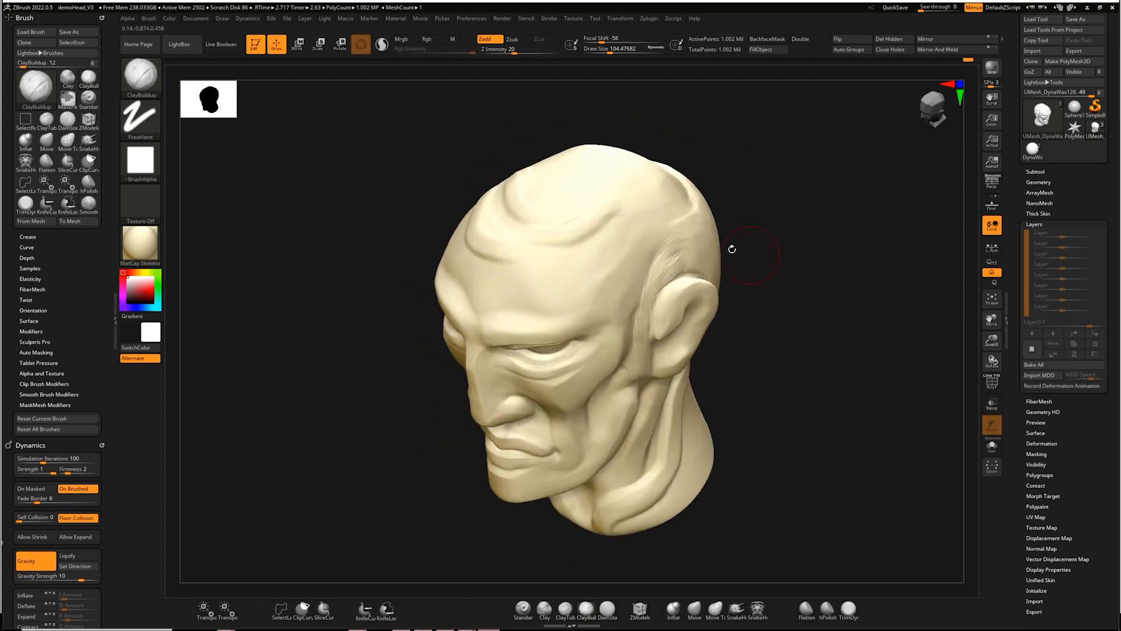
{"action": "mouse_move", "coordinate": [493, 268]}
{"action": "left_mouse_down"}
{"action": "mouse_move", "coordinate": [585, 266]}
{"action": "mouse_move", "coordinate": [622, 211]}
{"action": "mouse_move", "coordinate": [597, 259]}
{"action": "left_mouse_up"}
{"action": "left_click_drag", "start_coordinate": [754, 404], "coordinate": [790, 398]}
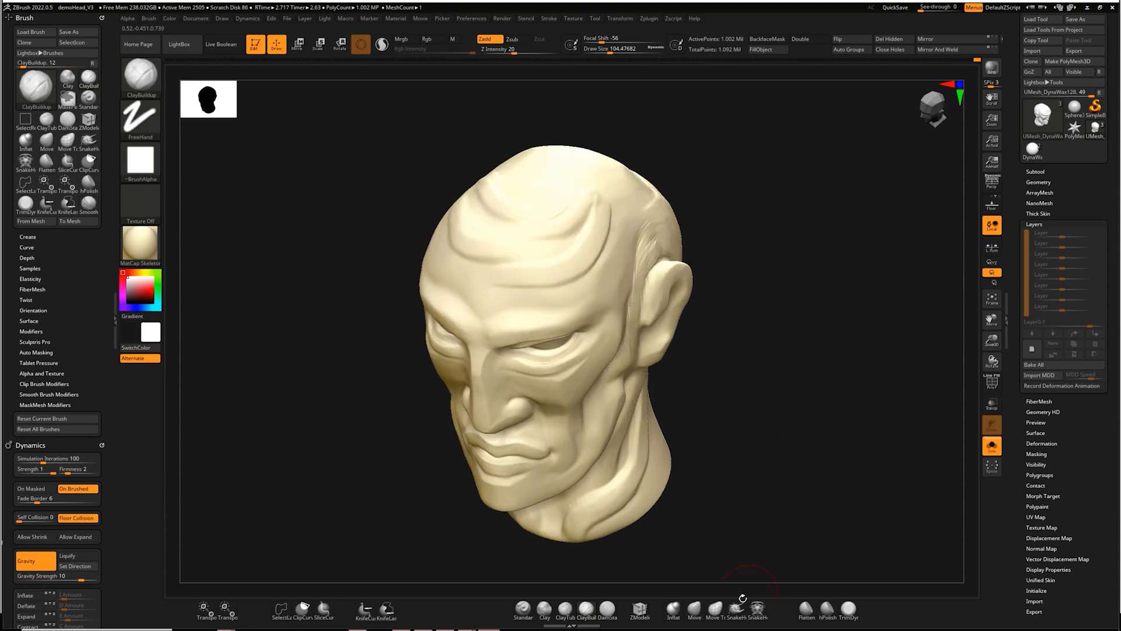
Step: Flatten the edges of the forehead folds with the Flatten brush
{"action": "left_click", "coordinate": [803, 614]}
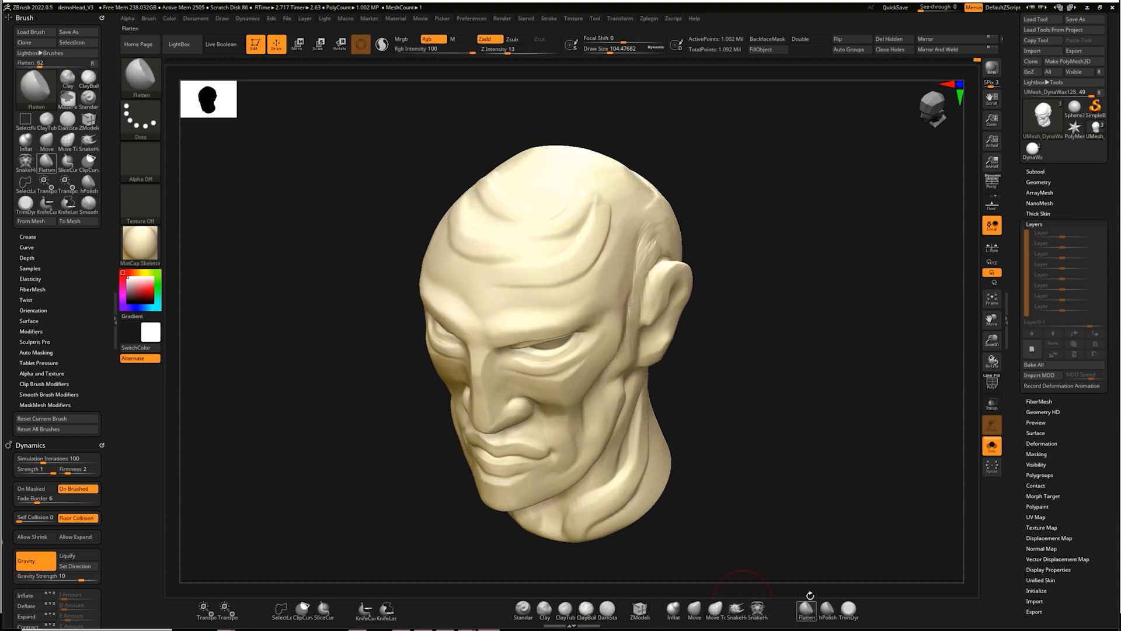
{"action": "left_click_drag", "start_coordinate": [768, 180], "coordinate": [751, 309], "text": "alt"}
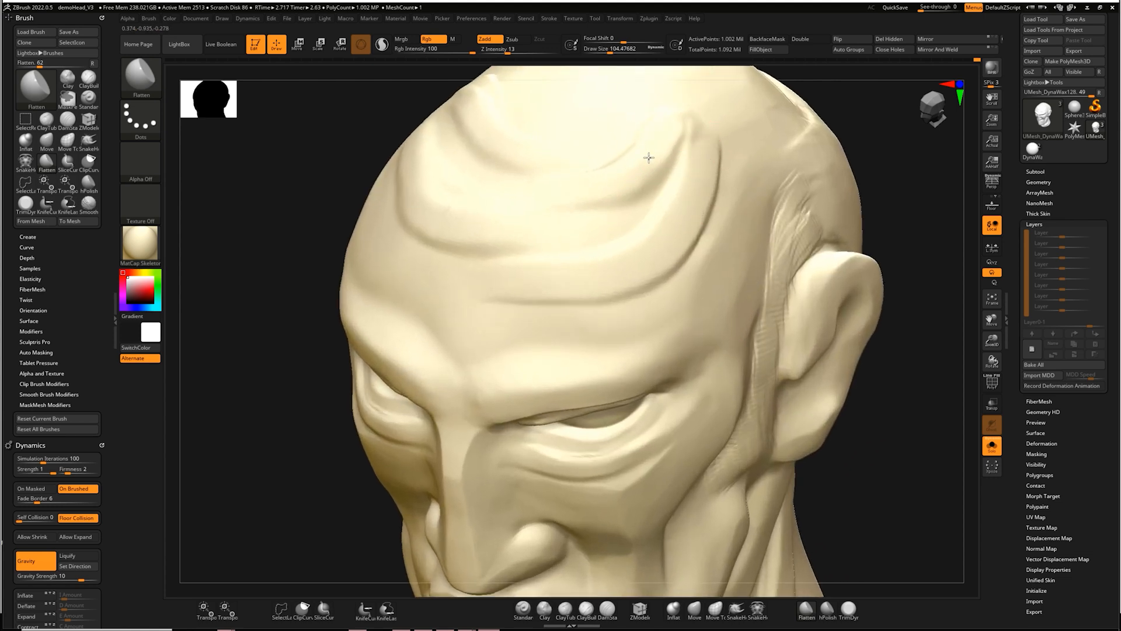
{"action": "left_click_drag", "start_coordinate": [846, 124], "coordinate": [868, 114]}
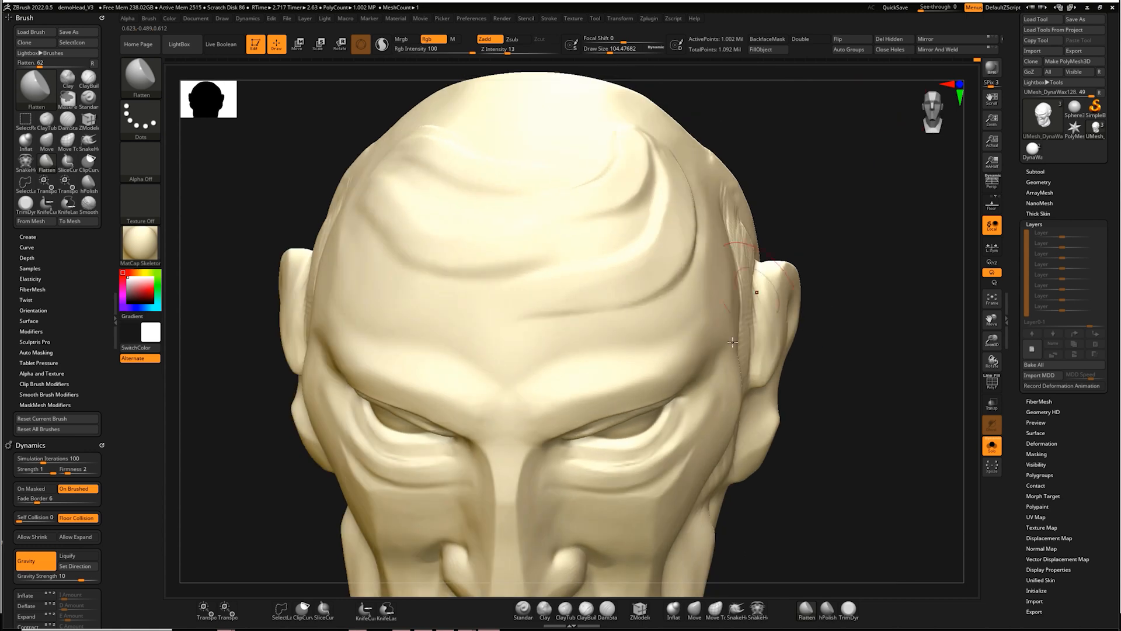
Step: Carve a thin crease along the lowest forehead fold with DamStandard at a draw size of about 18
{"action": "left_click", "coordinate": [606, 610]}
{"action": "left_click", "coordinate": [603, 618]}
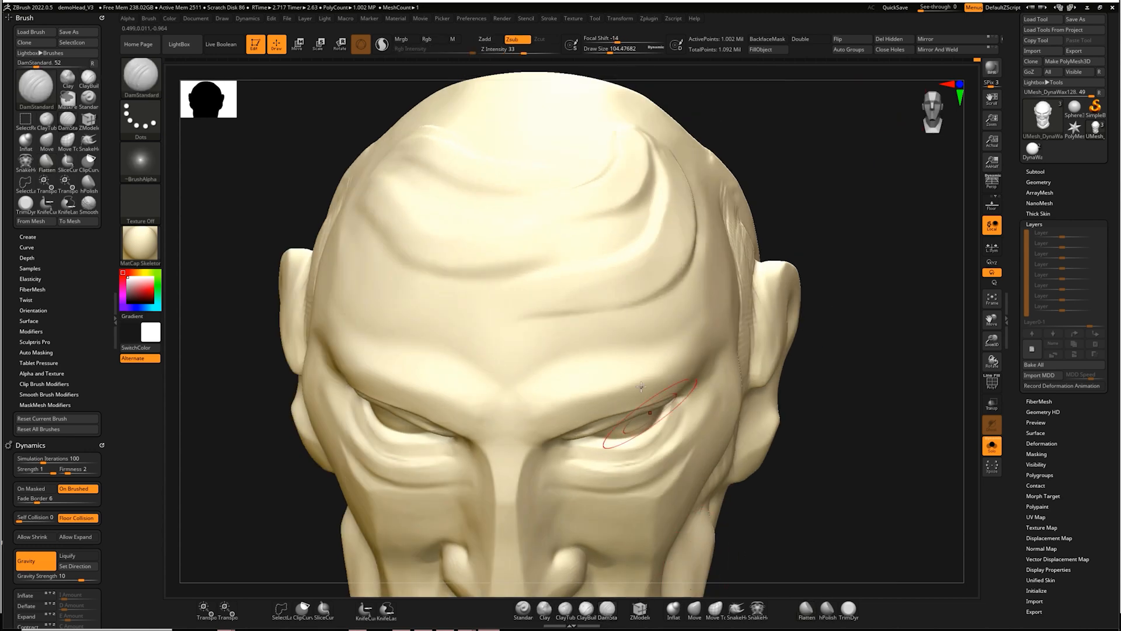
{"action": "key", "text": "s"}
{"action": "left_click", "coordinate": [538, 315]}
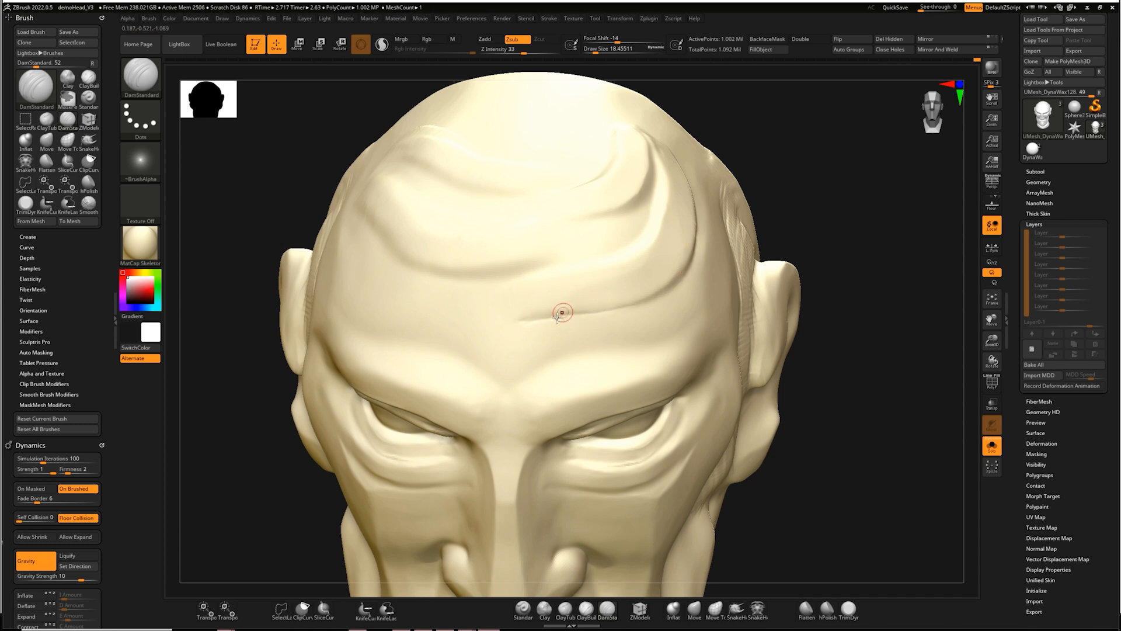
{"action": "left_click_drag", "start_coordinate": [526, 321], "coordinate": [659, 270], "text": "alt"}
Step: Soften the carved forehead crease with Smooth and switch to the Flatten brush for refining it
{"action": "key", "text": "b"}
{"action": "key", "text": "f"}
{"action": "key", "text": "a"}
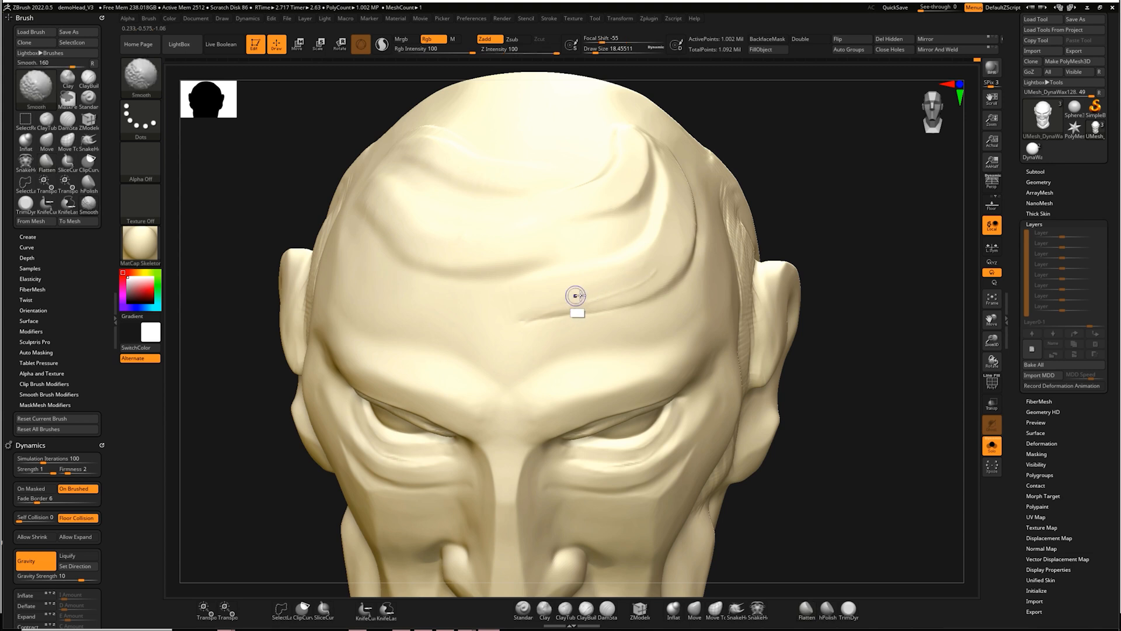
{"action": "mouse_move", "coordinate": [536, 313]}
{"action": "left_mouse_down", "text": "shift"}
{"action": "mouse_move", "coordinate": [513, 328]}
{"action": "mouse_move", "coordinate": [537, 327]}
{"action": "left_mouse_up", "text": "shift"}
{"action": "mouse_move", "coordinate": [888, 198]}
{"action": "left_mouse_down"}
{"action": "mouse_move", "coordinate": [899, 218]}
{"action": "mouse_move", "coordinate": [949, 142]}
{"action": "left_mouse_up"}
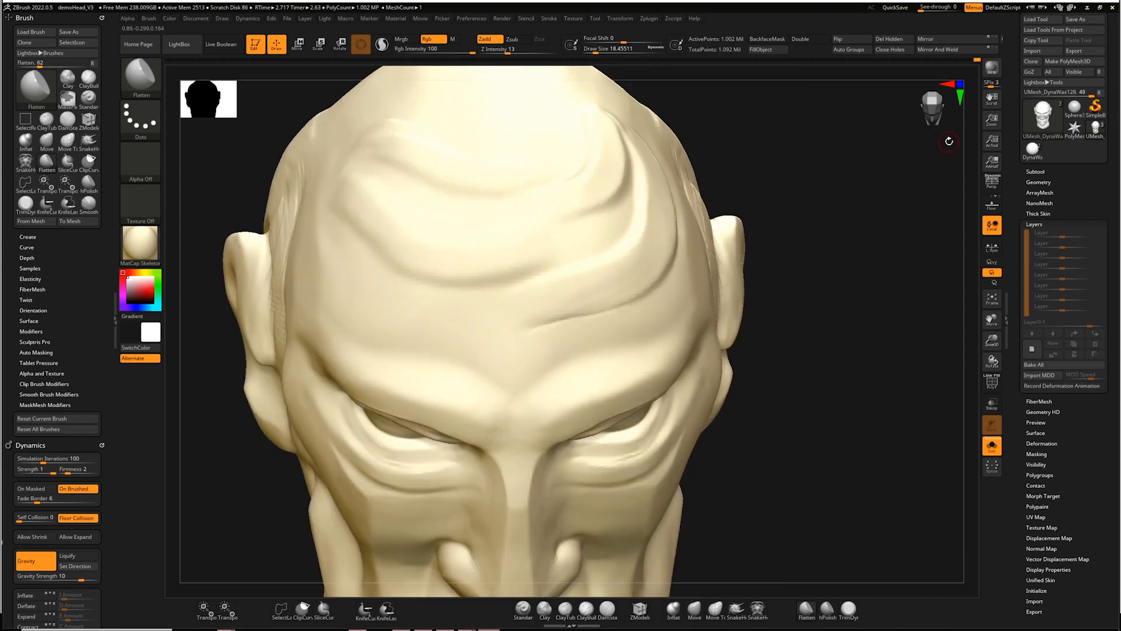
Step: Browse the brush folders in LightBox
{"action": "left_click_drag", "start_coordinate": [830, 227], "coordinate": [859, 236]}
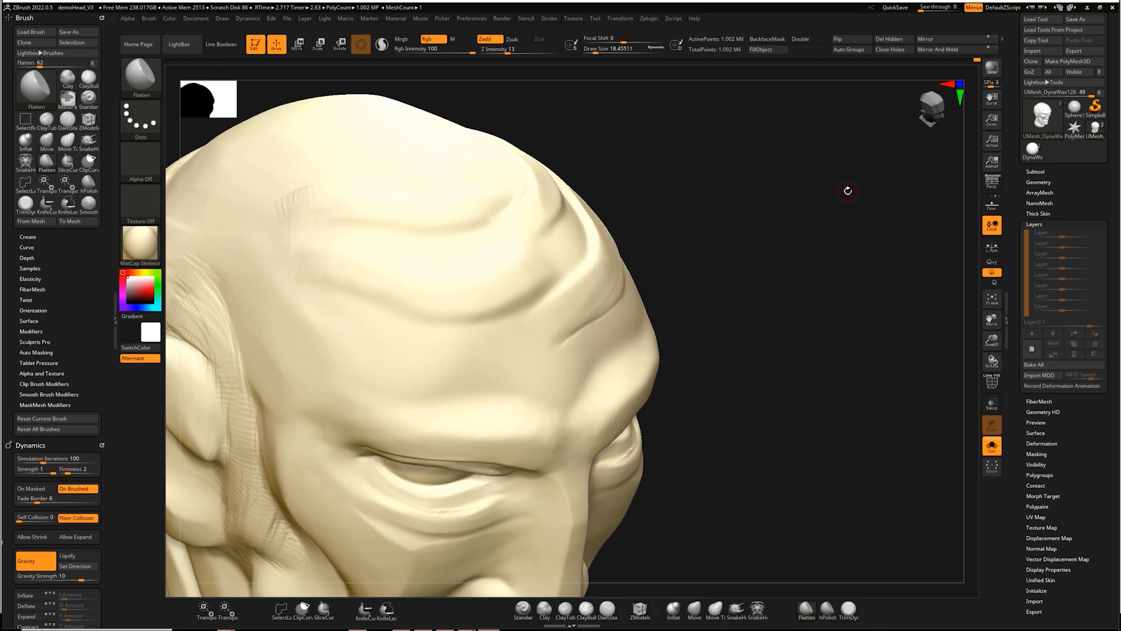
{"action": "mouse_move", "coordinate": [850, 299]}
{"action": "left_mouse_down"}
{"action": "mouse_move", "coordinate": [864, 220]}
{"action": "mouse_move", "coordinate": [851, 281]}
{"action": "mouse_move", "coordinate": [858, 243]}
{"action": "mouse_move", "coordinate": [838, 275]}
{"action": "left_mouse_up"}
{"action": "key", "text": "comma"}
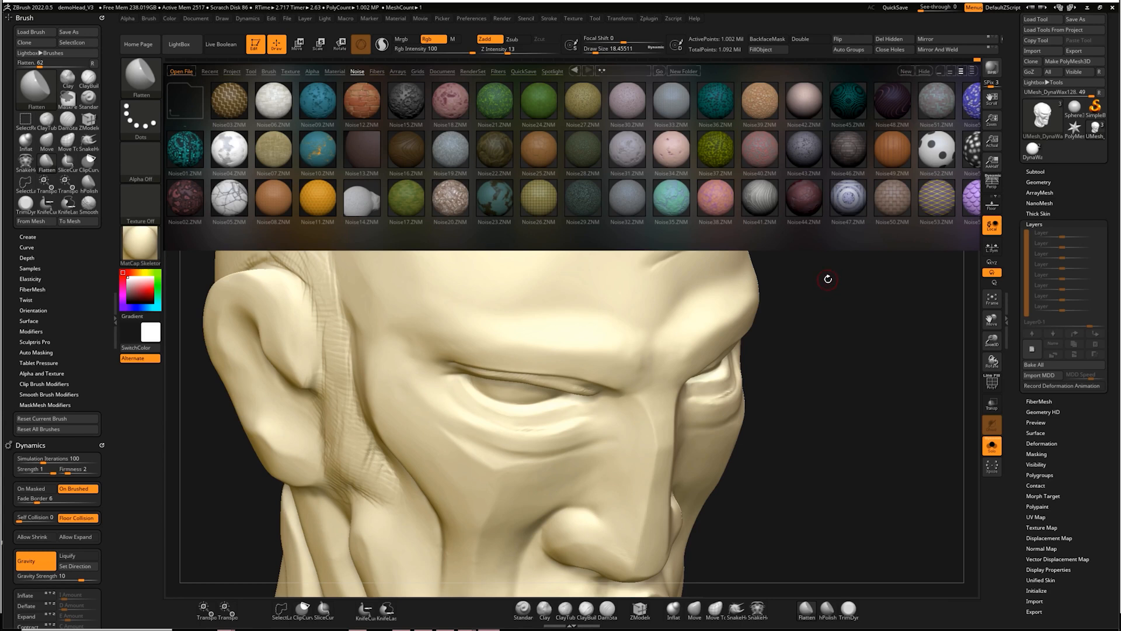
{"action": "key", "text": "c"}
{"action": "key", "text": "v"}
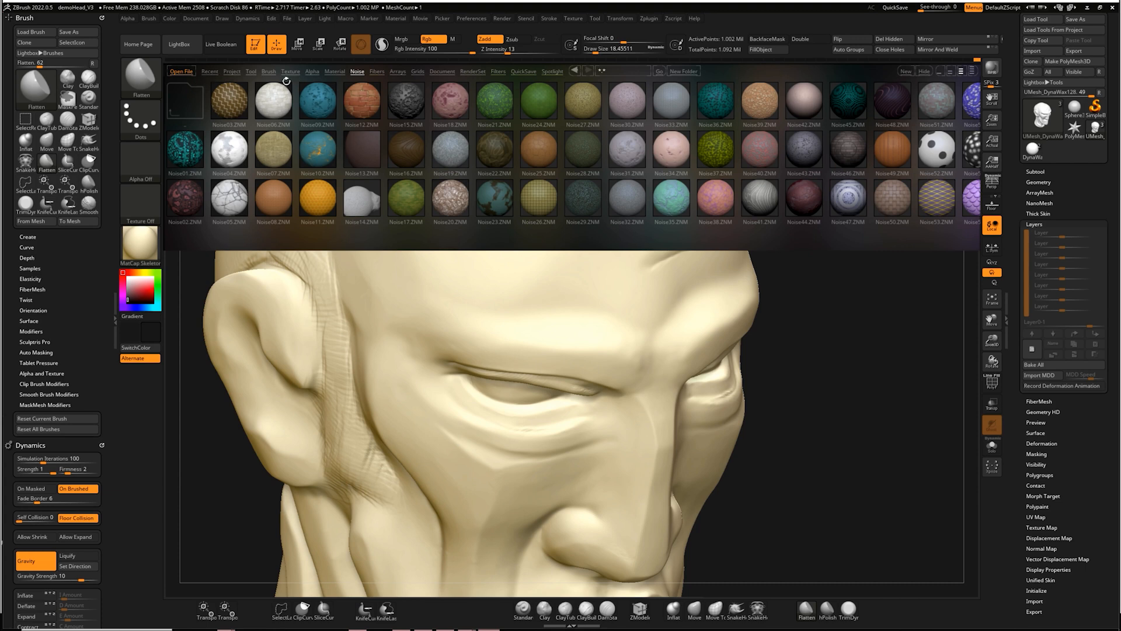
{"action": "left_click", "coordinate": [269, 71]}
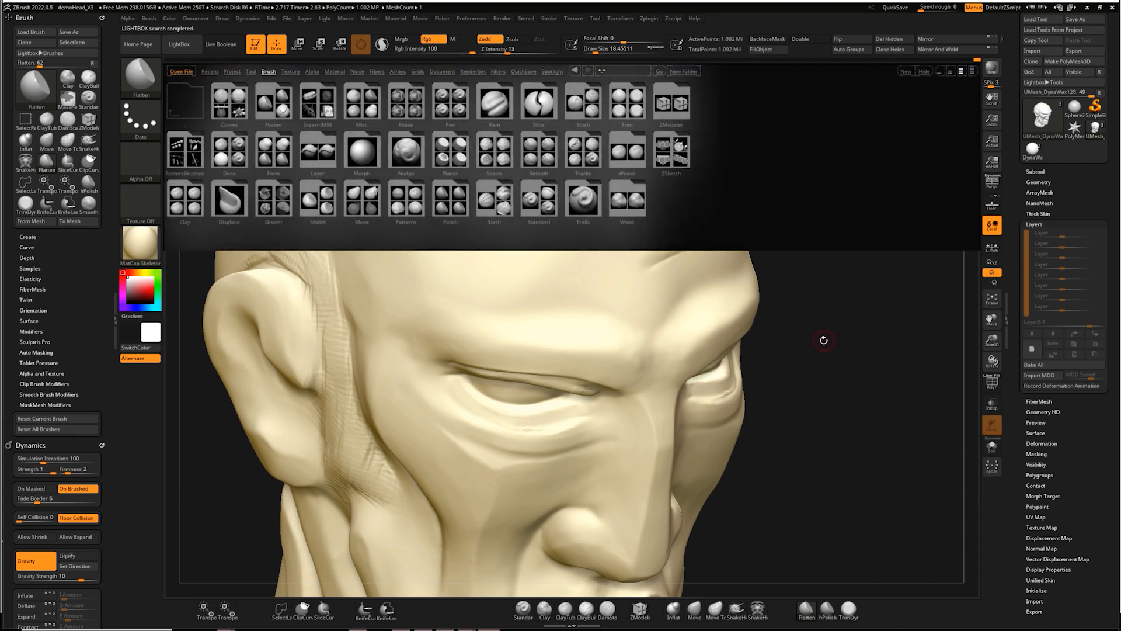
Step: Push cloth-like wrinkles into the side of the forehead with ClothNudge at a draw size of about 192
{"action": "key", "text": "b"}
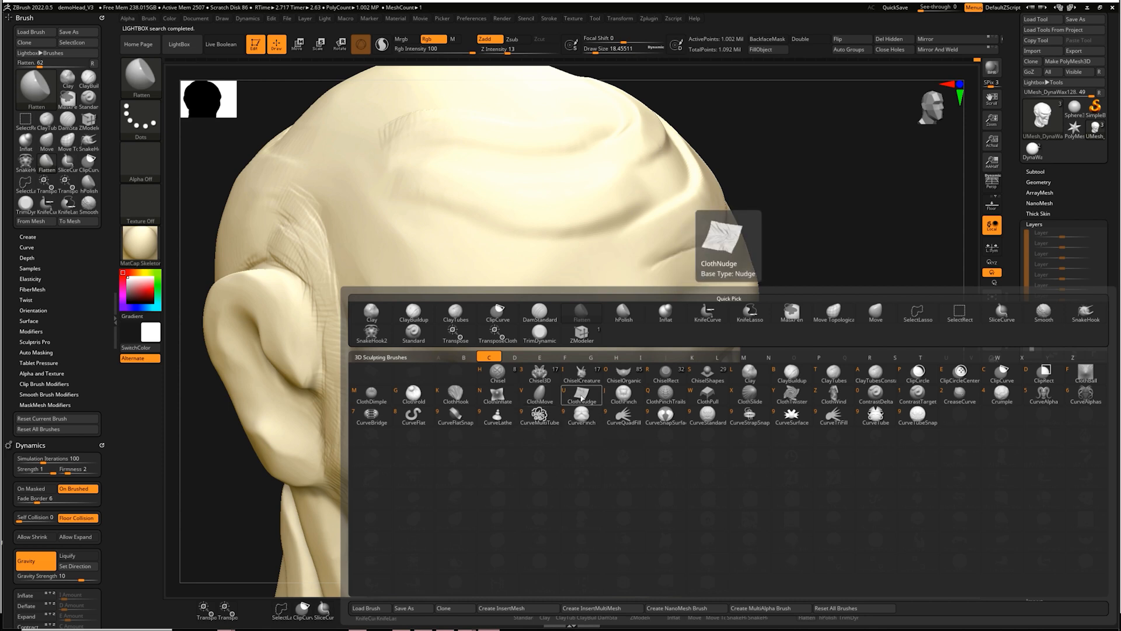
{"action": "left_click", "coordinate": [582, 398]}
{"action": "key", "text": "s"}
{"action": "left_click_drag", "start_coordinate": [790, 211], "coordinate": [821, 212]}
{"action": "mouse_move", "coordinate": [518, 227]}
{"action": "left_mouse_down"}
{"action": "mouse_move", "coordinate": [377, 169]}
{"action": "mouse_move", "coordinate": [407, 111]}
{"action": "left_mouse_up"}
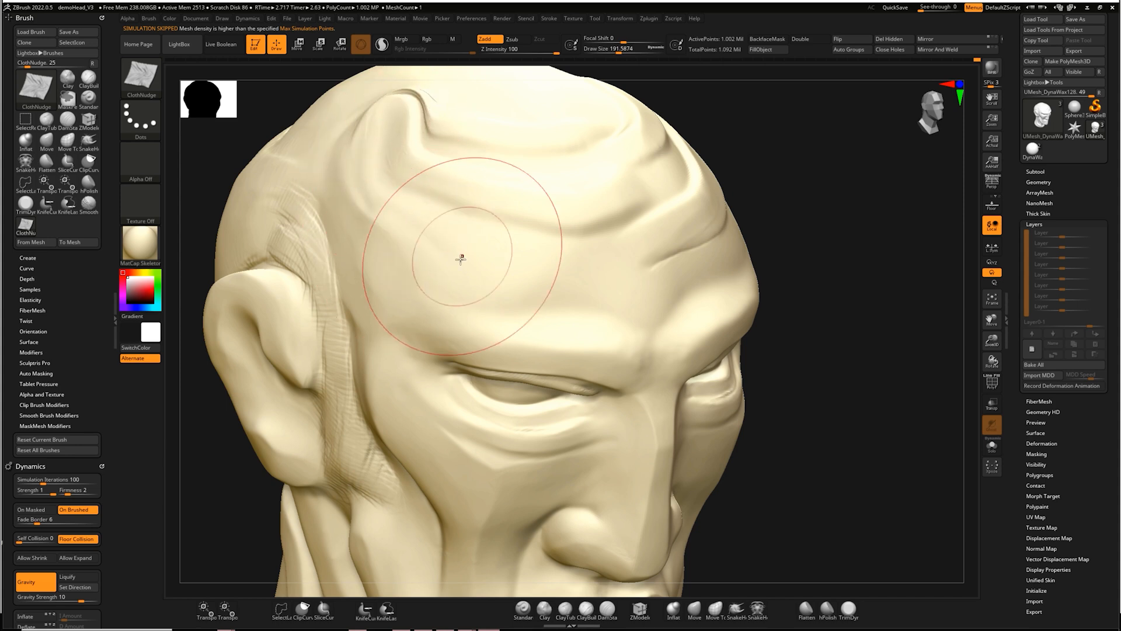
{"action": "right_click_drag", "start_coordinate": [463, 250], "coordinate": [526, 301]}
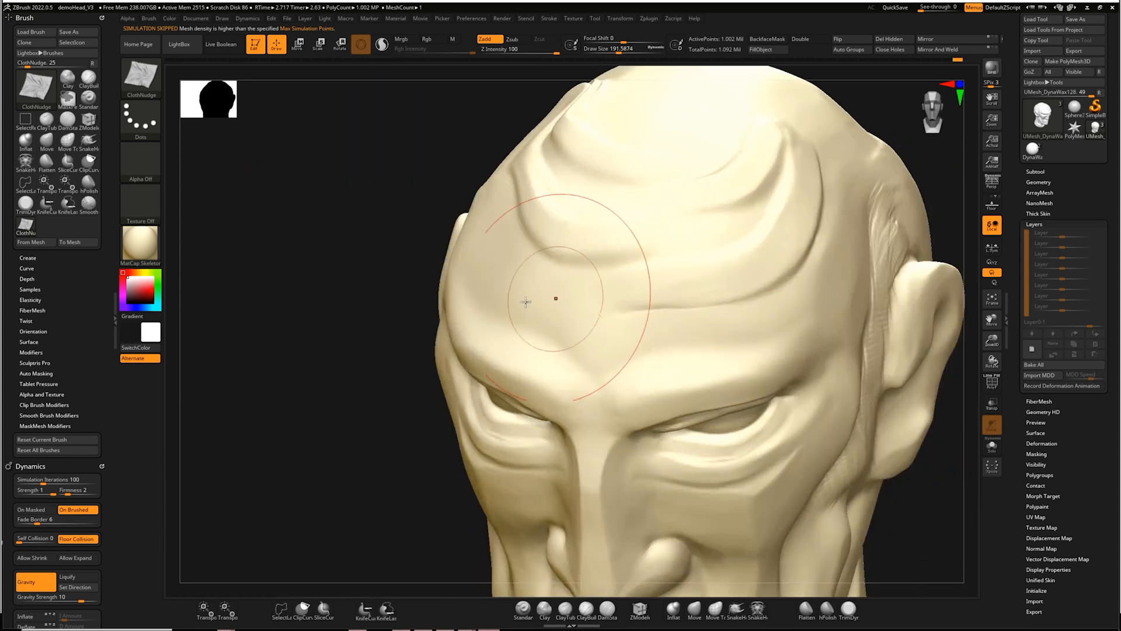
Step: Pull draped folds across the forehead and temple with the ClothHook brush
{"action": "key", "text": "b"}
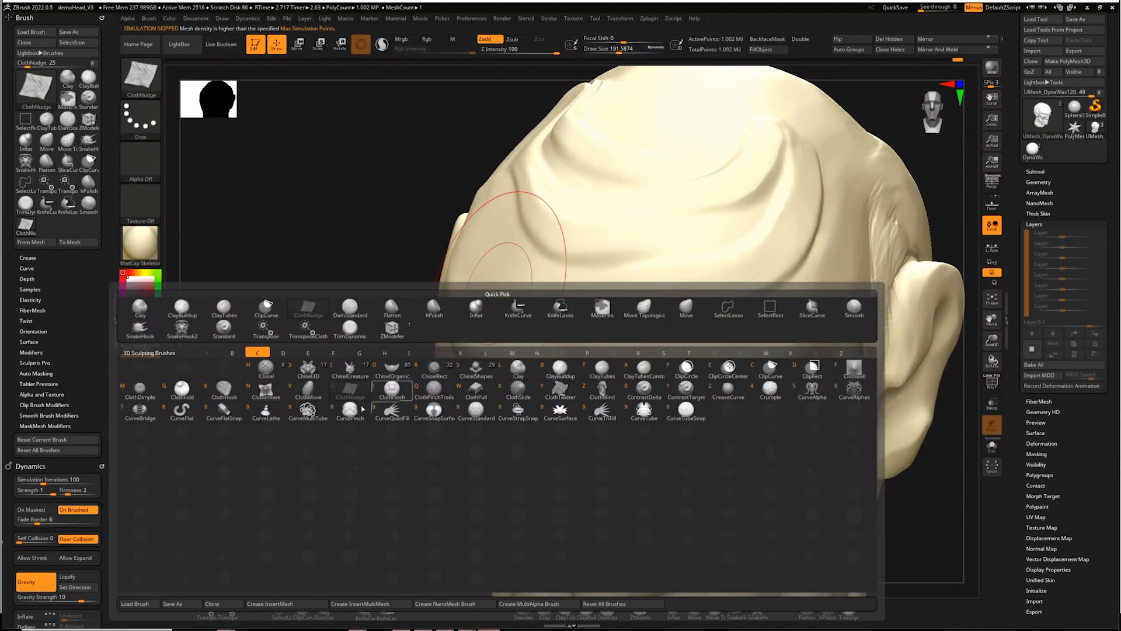
{"action": "left_click", "coordinate": [225, 389]}
{"action": "mouse_move", "coordinate": [624, 305]}
{"action": "left_mouse_down"}
{"action": "mouse_move", "coordinate": [611, 300]}
{"action": "mouse_move", "coordinate": [658, 288]}
{"action": "mouse_move", "coordinate": [636, 303]}
{"action": "mouse_move", "coordinate": [572, 293]}
{"action": "mouse_move", "coordinate": [523, 263]}
{"action": "mouse_move", "coordinate": [518, 283]}
{"action": "left_mouse_up"}
{"action": "right_click_drag", "start_coordinate": [514, 295], "coordinate": [683, 294]}
{"action": "left_click_drag", "start_coordinate": [417, 304], "coordinate": [397, 296]}
{"action": "mouse_move", "coordinate": [525, 257]}
{"action": "right_mouse_down", "text": "ctrl"}
{"action": "mouse_move", "coordinate": [723, 187]}
{"action": "mouse_move", "coordinate": [650, 243]}
{"action": "right_mouse_up", "text": "ctrl"}
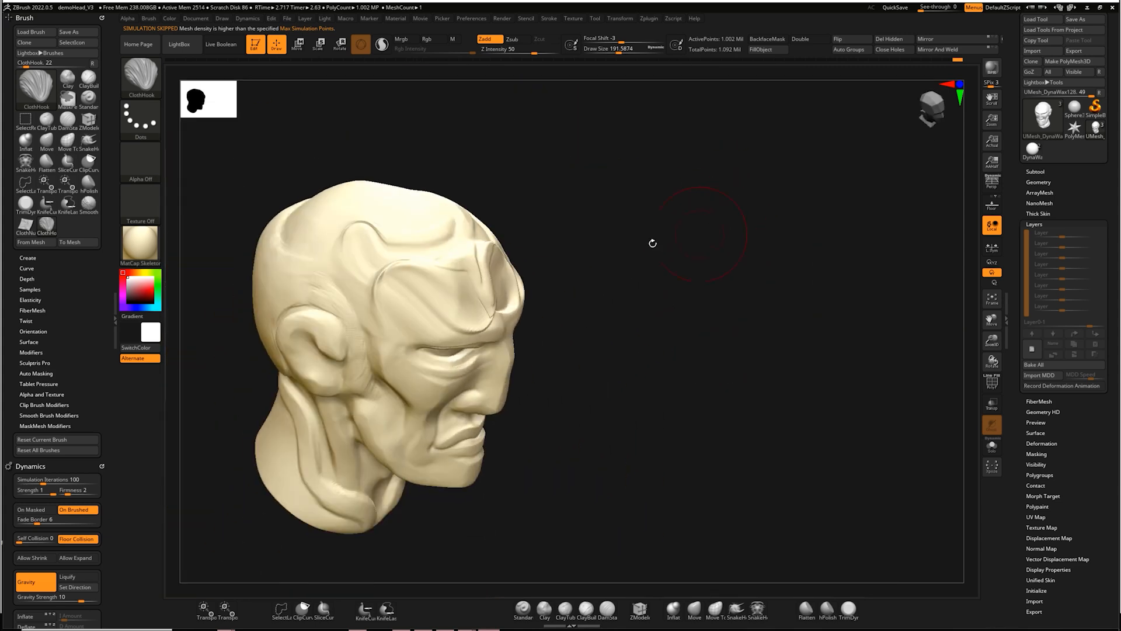
Step: Try inflating a rounded bulge on the upper side of the head with ClothInflate
{"action": "key", "text": "b"}
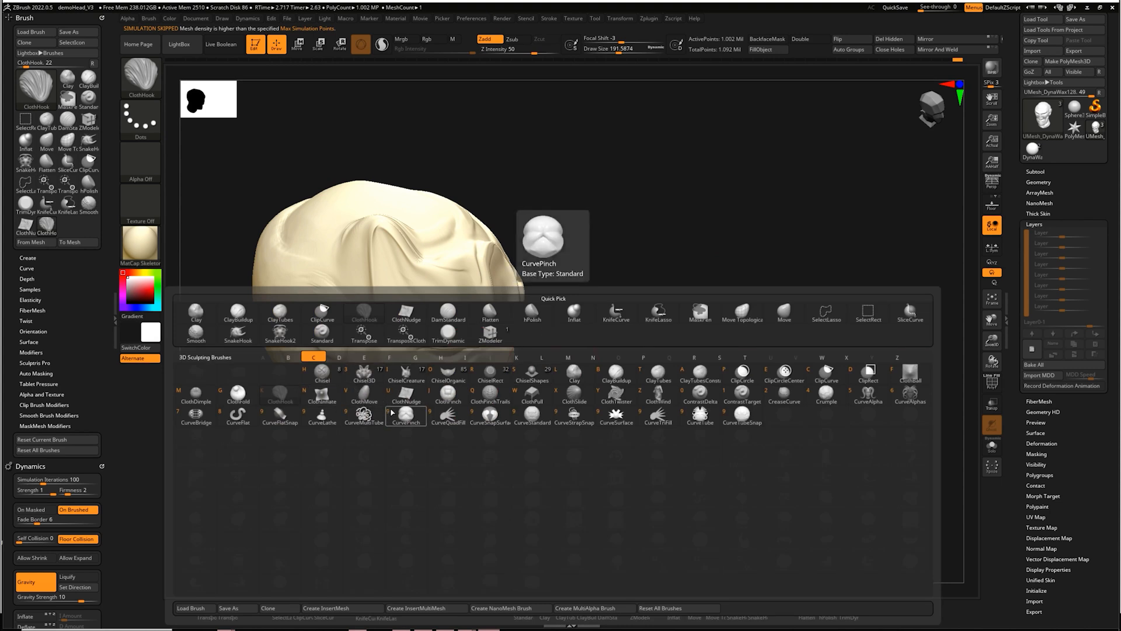
{"action": "left_click", "coordinate": [327, 399]}
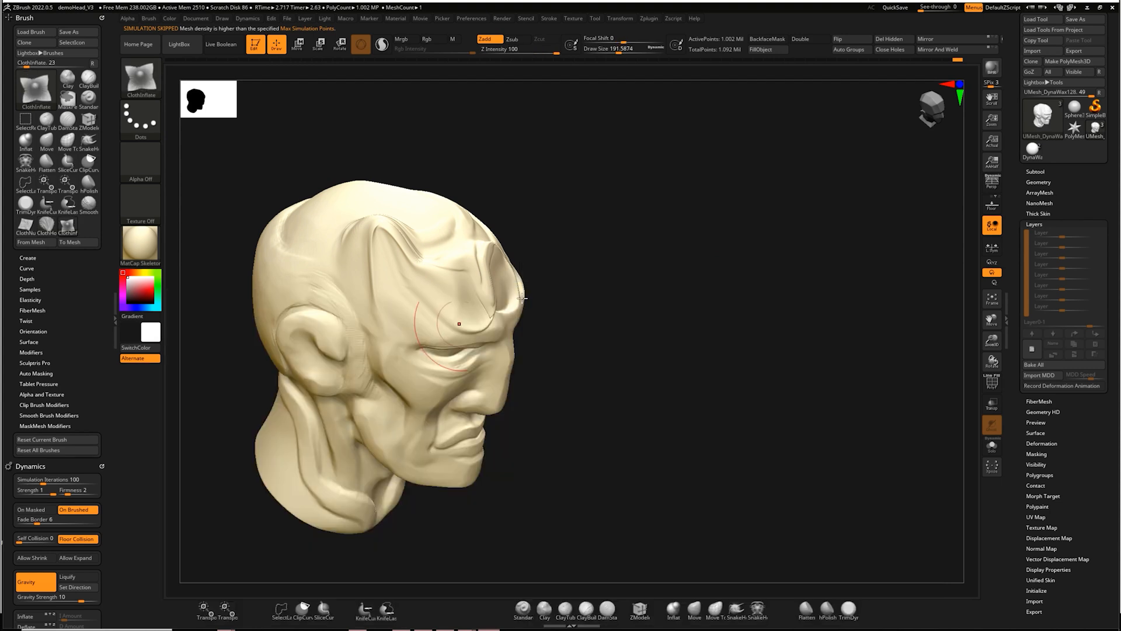
{"action": "right_click_drag", "start_coordinate": [447, 344], "coordinate": [471, 257]}
{"action": "left_click_drag", "start_coordinate": [316, 263], "coordinate": [277, 247]}
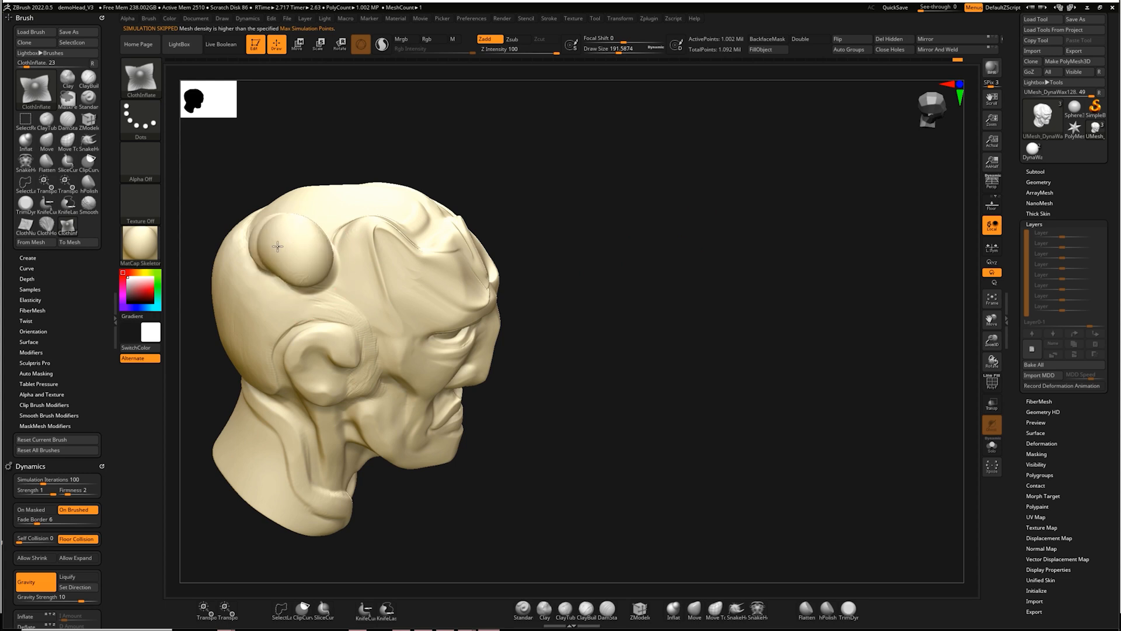
{"action": "mouse_move", "coordinate": [449, 184]}
{"action": "right_mouse_down"}
{"action": "mouse_move", "coordinate": [525, 170]}
{"action": "mouse_move", "coordinate": [267, 336]}
{"action": "right_mouse_up"}
{"action": "left_click_drag", "start_coordinate": [266, 336], "coordinate": [266, 338]}
{"action": "key", "text": "ctrl+z"}
{"action": "key", "text": "ctrl+z"}
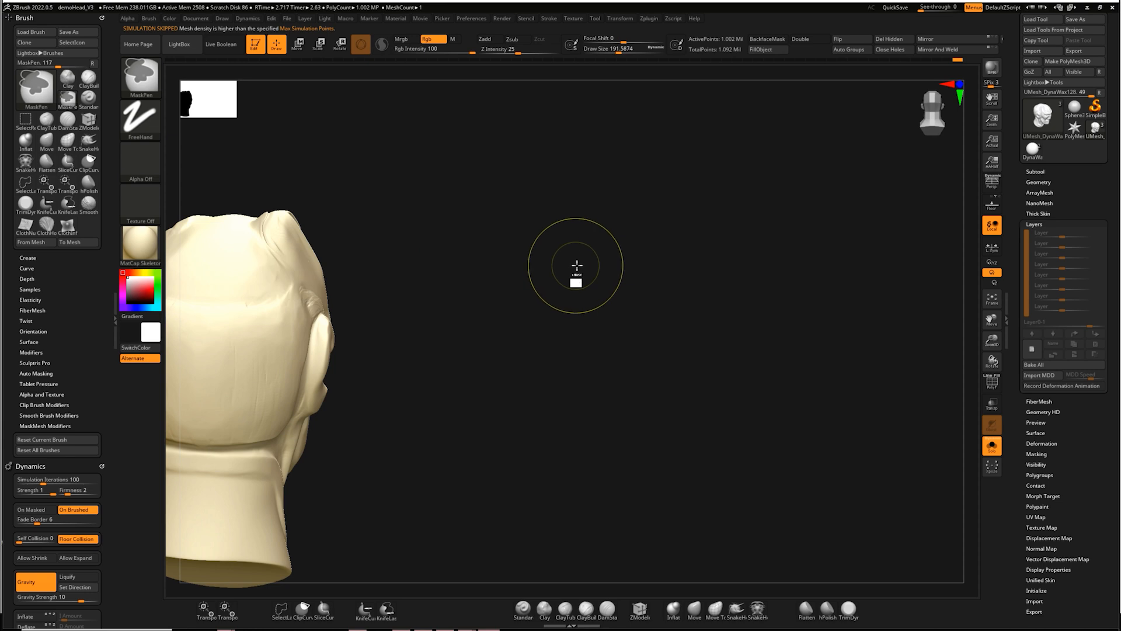
Step: Try stretching the surface behind the ear with the ClothSlide brush
{"action": "key", "text": "b"}
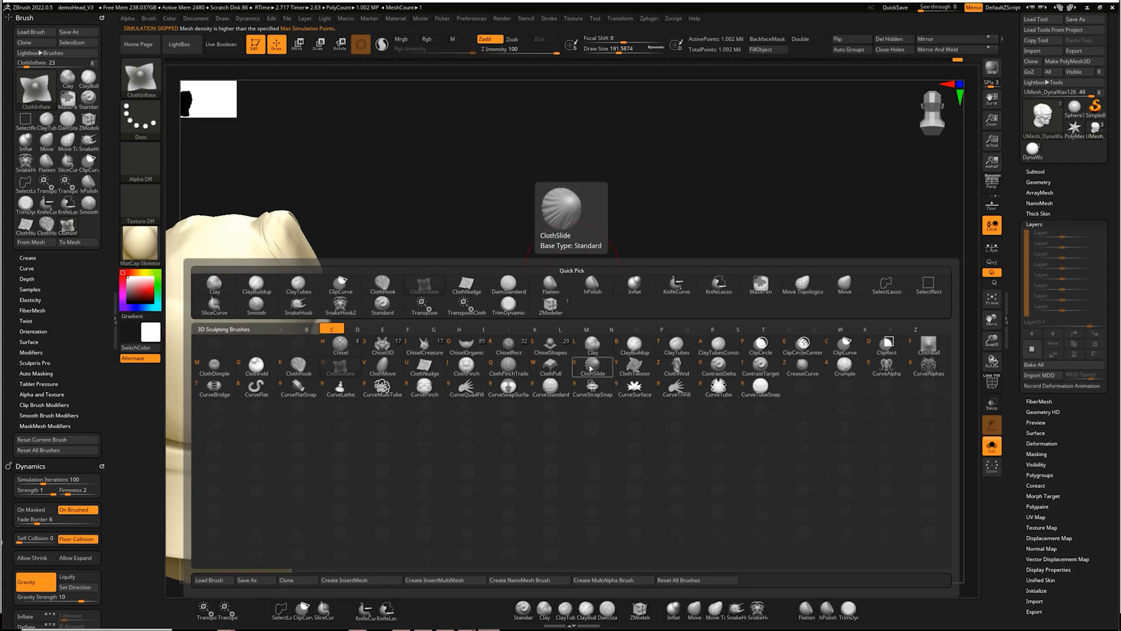
{"action": "left_click", "coordinate": [590, 368]}
{"action": "left_click_drag", "start_coordinate": [633, 190], "coordinate": [497, 198]}
{"action": "mouse_move", "coordinate": [328, 342]}
{"action": "left_mouse_down"}
{"action": "mouse_move", "coordinate": [289, 400]}
{"action": "mouse_move", "coordinate": [255, 380]}
{"action": "mouse_move", "coordinate": [255, 364]}
{"action": "left_mouse_up"}
{"action": "mouse_move", "coordinate": [613, 248]}
{"action": "left_mouse_down"}
{"action": "mouse_move", "coordinate": [726, 247]}
{"action": "mouse_move", "coordinate": [728, 288]}
{"action": "mouse_move", "coordinate": [750, 308]}
{"action": "left_mouse_up"}
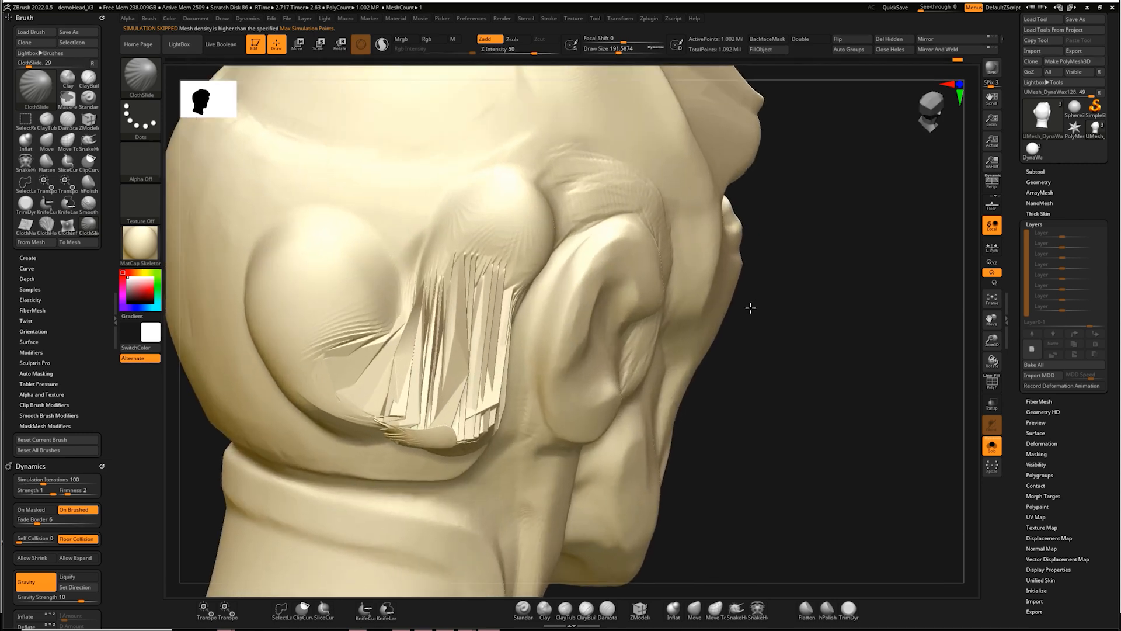
Step: Pull out a horn-like form behind the ear with ClothSlide while displaying the wireframe, and smooth the stretched polygons
{"action": "key", "text": "shift+f"}
{"action": "mouse_move", "coordinate": [489, 325]}
{"action": "left_mouse_down", "text": "shift"}
{"action": "mouse_move", "coordinate": [475, 333]}
{"action": "mouse_move", "coordinate": [475, 321]}
{"action": "mouse_move", "coordinate": [400, 312]}
{"action": "left_mouse_up", "text": "shift"}
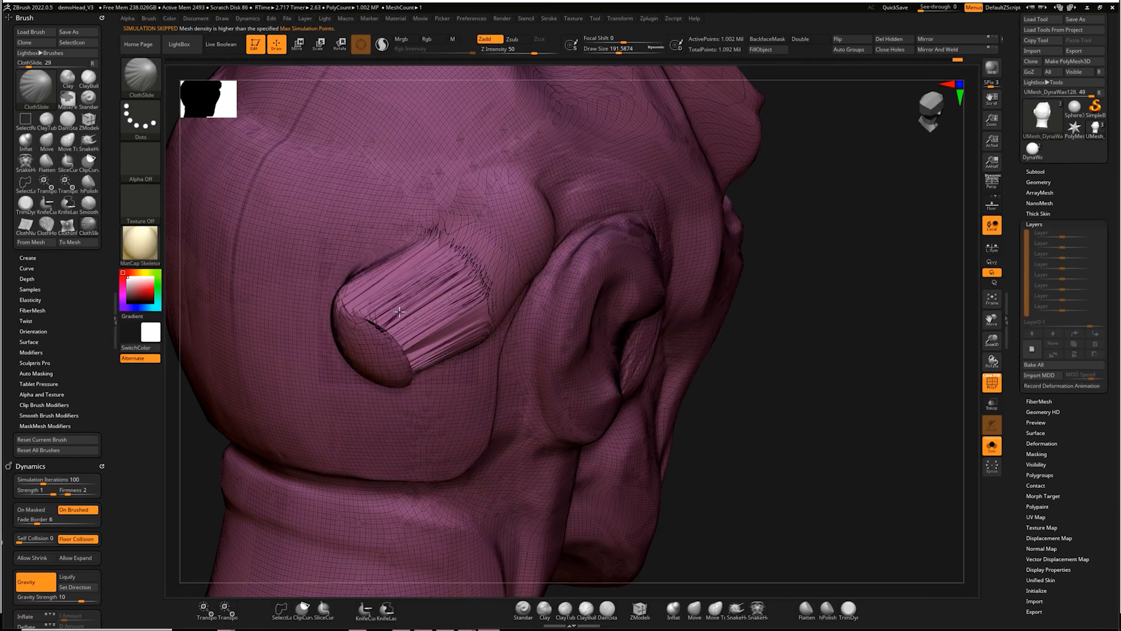
{"action": "left_click_drag", "start_coordinate": [775, 318], "coordinate": [786, 323]}
{"action": "left_click_drag", "start_coordinate": [695, 280], "coordinate": [656, 282]}
{"action": "left_click_drag", "start_coordinate": [817, 274], "coordinate": [832, 261], "text": "shift"}
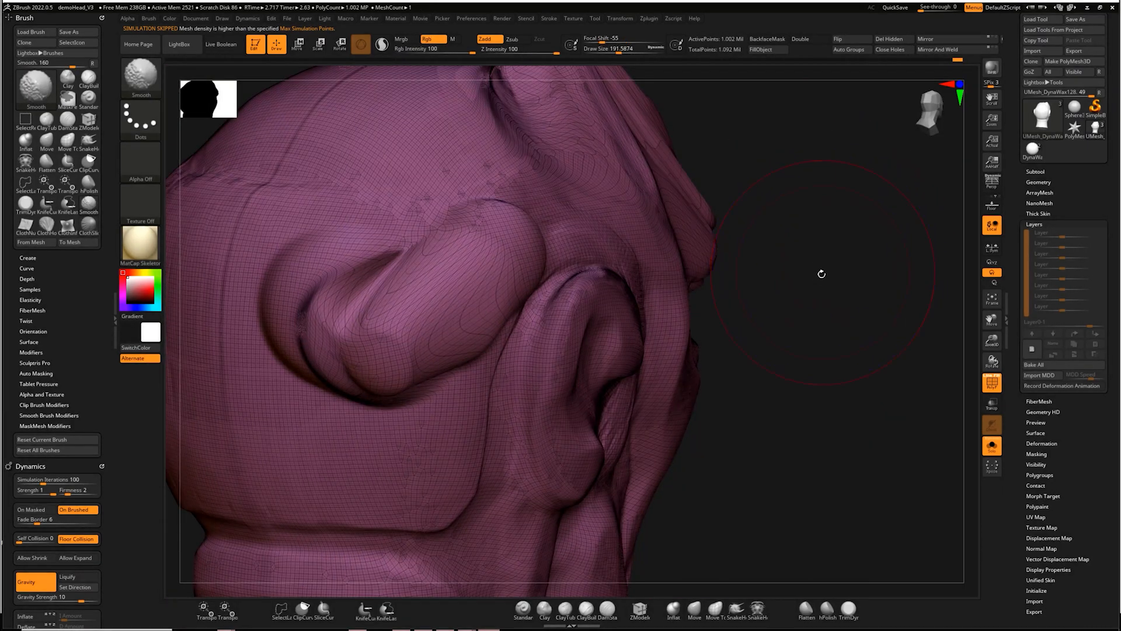
{"action": "mouse_move", "coordinate": [824, 302]}
{"action": "left_mouse_down"}
{"action": "mouse_move", "coordinate": [826, 313]}
{"action": "mouse_move", "coordinate": [818, 230]}
{"action": "mouse_move", "coordinate": [809, 258]}
{"action": "mouse_move", "coordinate": [809, 238]}
{"action": "mouse_move", "coordinate": [843, 217]}
{"action": "mouse_move", "coordinate": [851, 238]}
{"action": "mouse_move", "coordinate": [859, 226]}
{"action": "mouse_move", "coordinate": [791, 265]}
{"action": "left_mouse_up"}
{"action": "key", "text": "shift+f"}
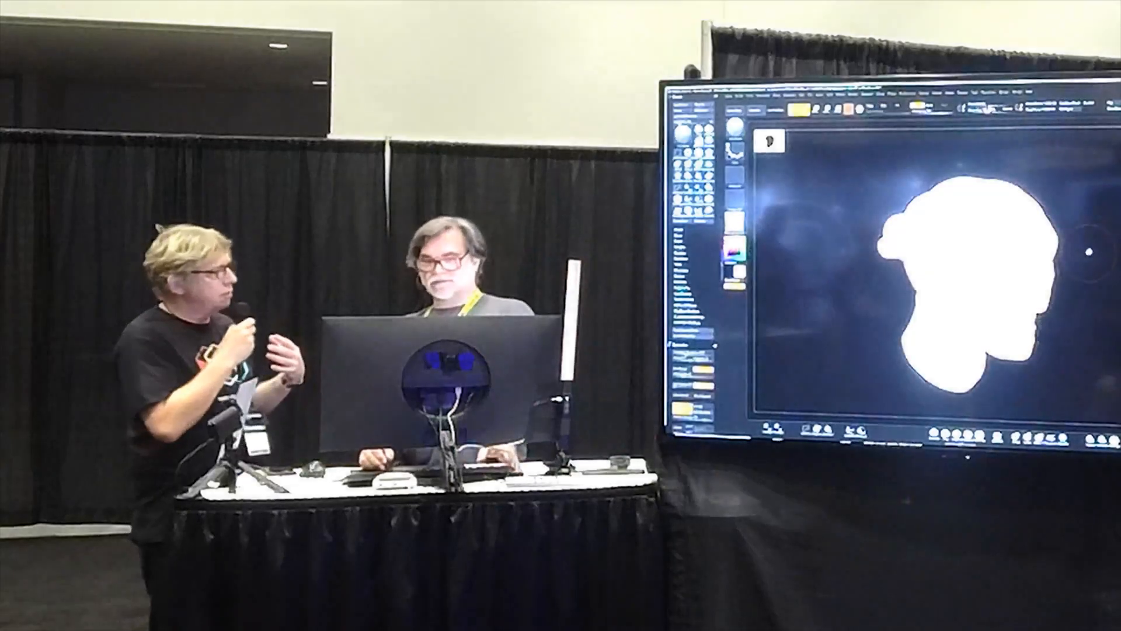
{"action": "mouse_move", "coordinate": [1083, 250]}
{"action": "left_mouse_down"}
{"action": "mouse_move", "coordinate": [1108, 226]}
{"action": "mouse_move", "coordinate": [1096, 232]}
{"action": "left_mouse_up"}
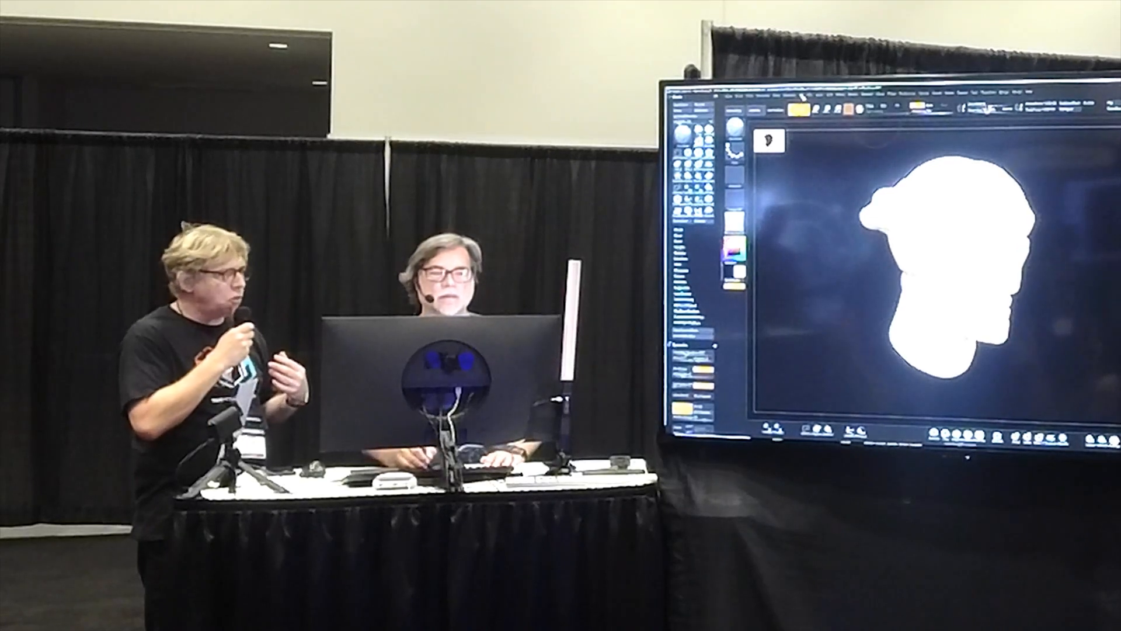
Step: Open the skullBot_V4_mirror project in place of the demo head
{"action": "left_click", "coordinate": [809, 95]}
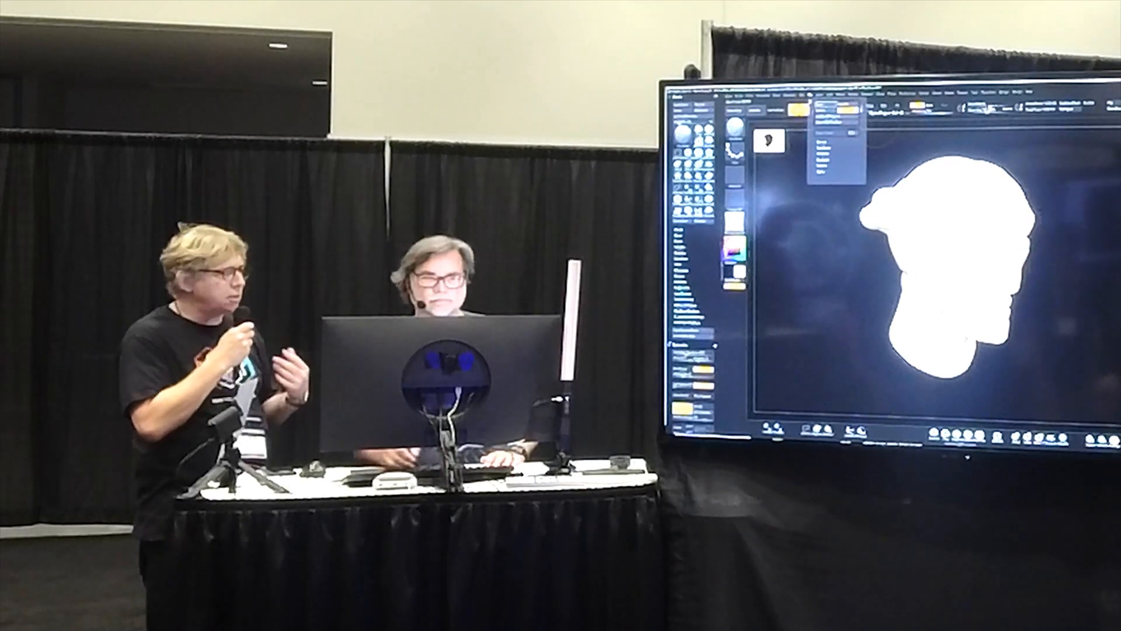
{"action": "left_click", "coordinate": [824, 105]}
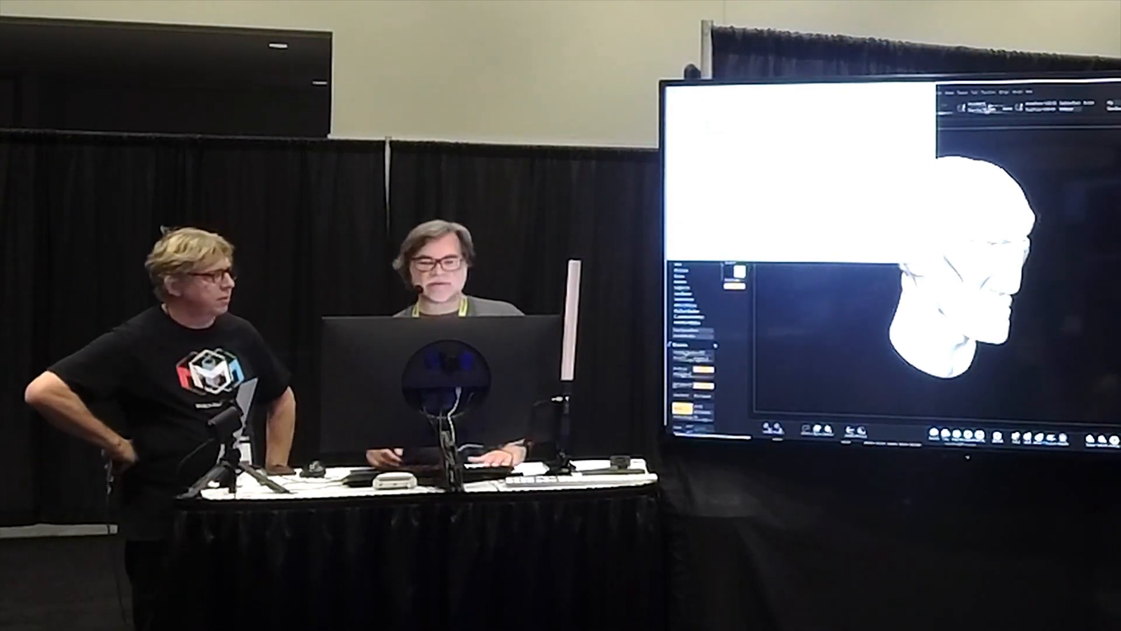
{"action": "key", "text": "Escape"}
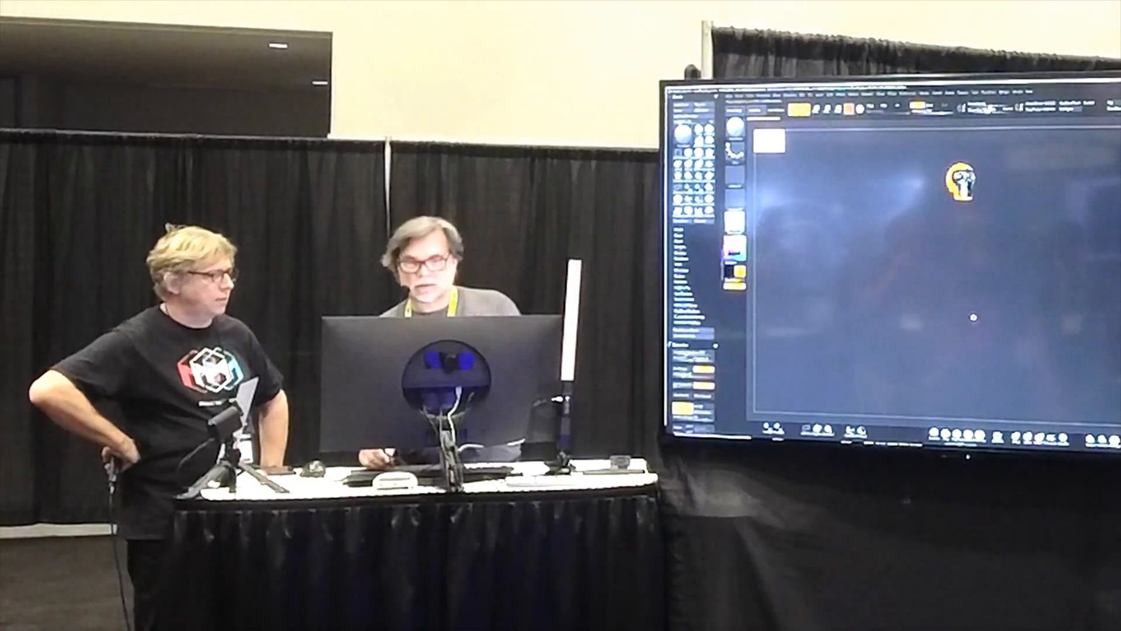
Step: Examine the orange robot's head, torso, arms and joints from the front and both sides
{"action": "left_click_drag", "start_coordinate": [1061, 234], "coordinate": [1040, 360], "text": "alt"}
{"action": "left_click_drag", "start_coordinate": [1076, 253], "coordinate": [1061, 246]}
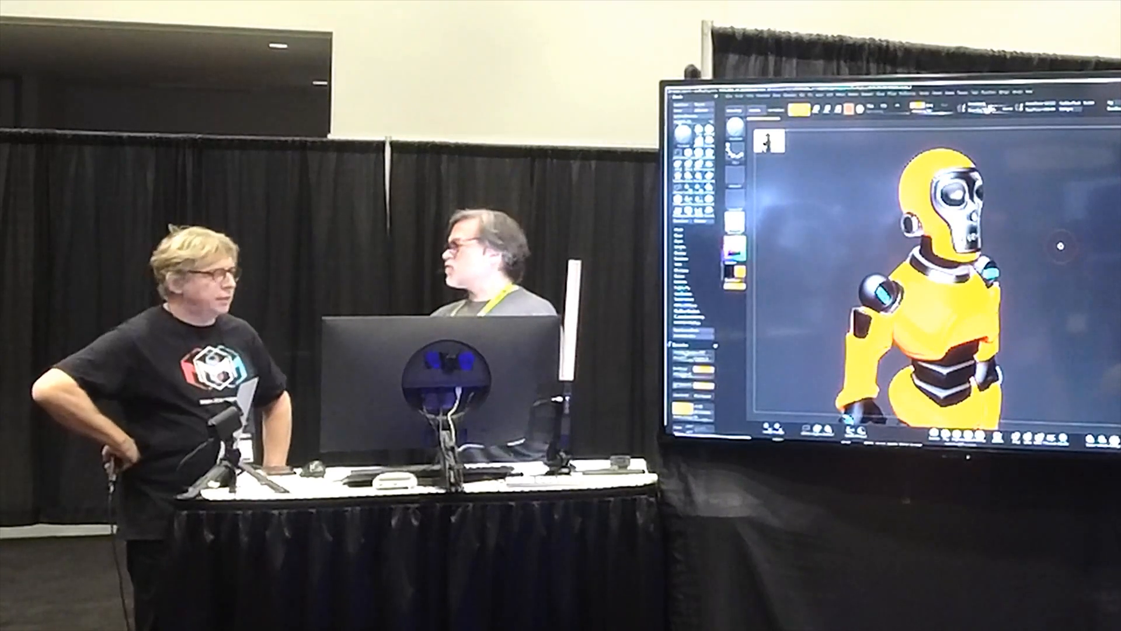
{"action": "left_click_drag", "start_coordinate": [1048, 280], "coordinate": [1076, 205]}
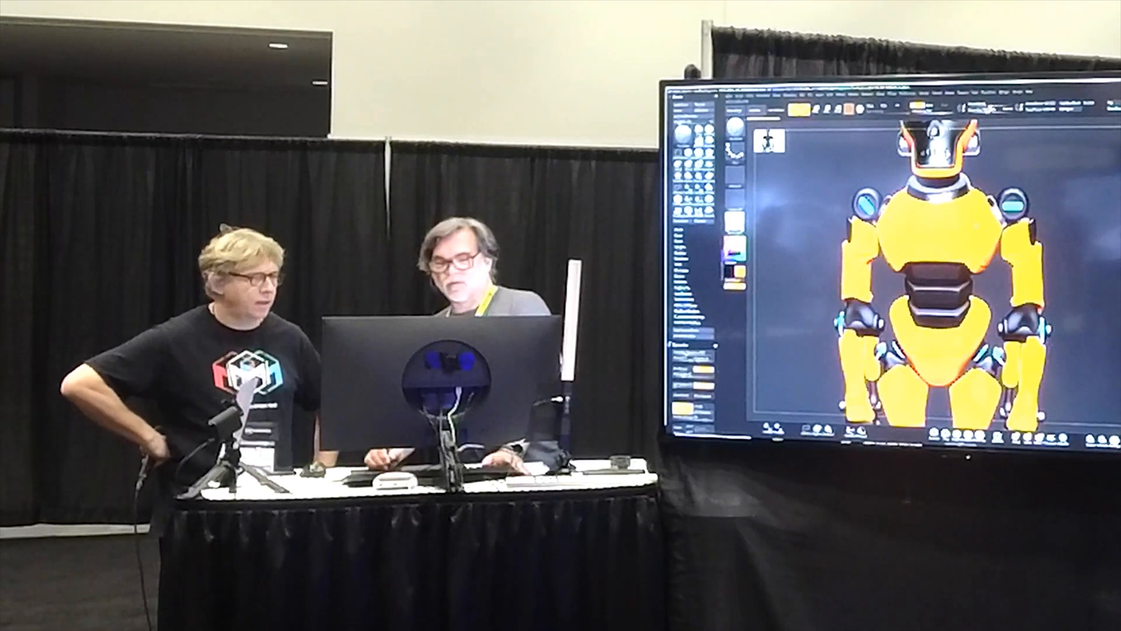
{"action": "left_click_drag", "start_coordinate": [1071, 238], "coordinate": [1060, 322]}
{"action": "left_click_drag", "start_coordinate": [1032, 241], "coordinate": [1051, 205]}
{"action": "left_click_drag", "start_coordinate": [1064, 243], "coordinate": [1024, 248]}
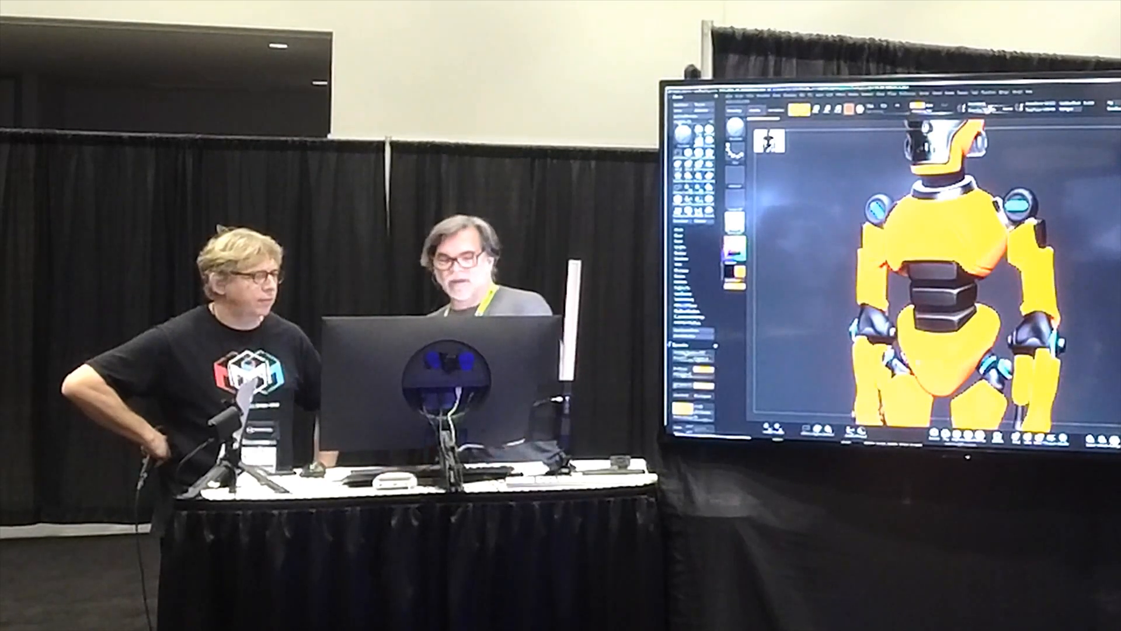
{"action": "left_click_drag", "start_coordinate": [820, 270], "coordinate": [855, 269]}
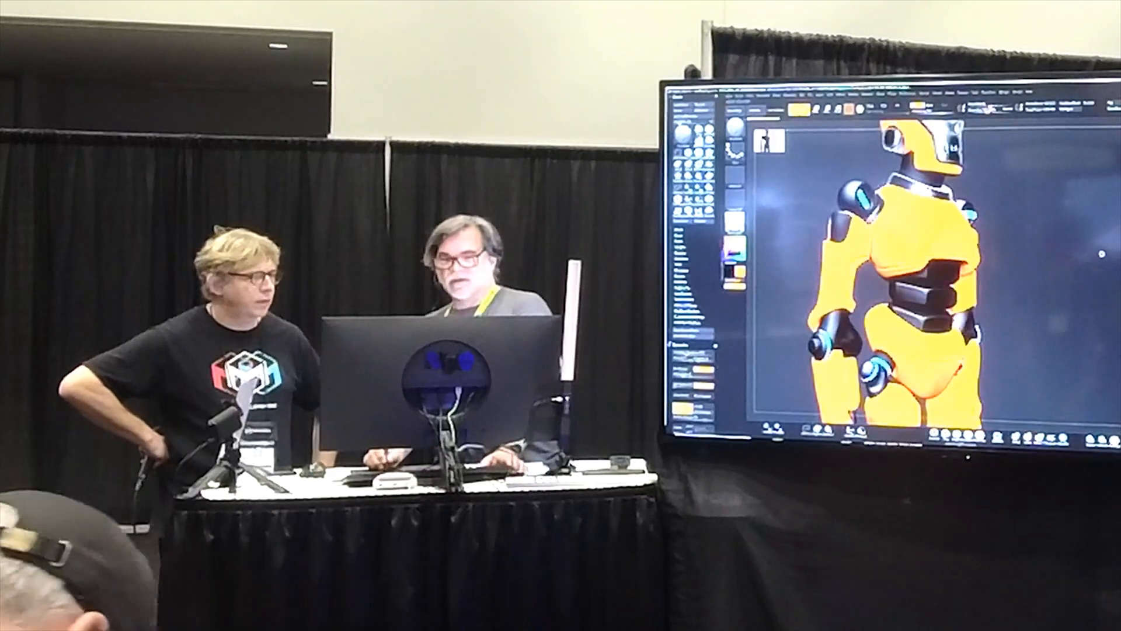
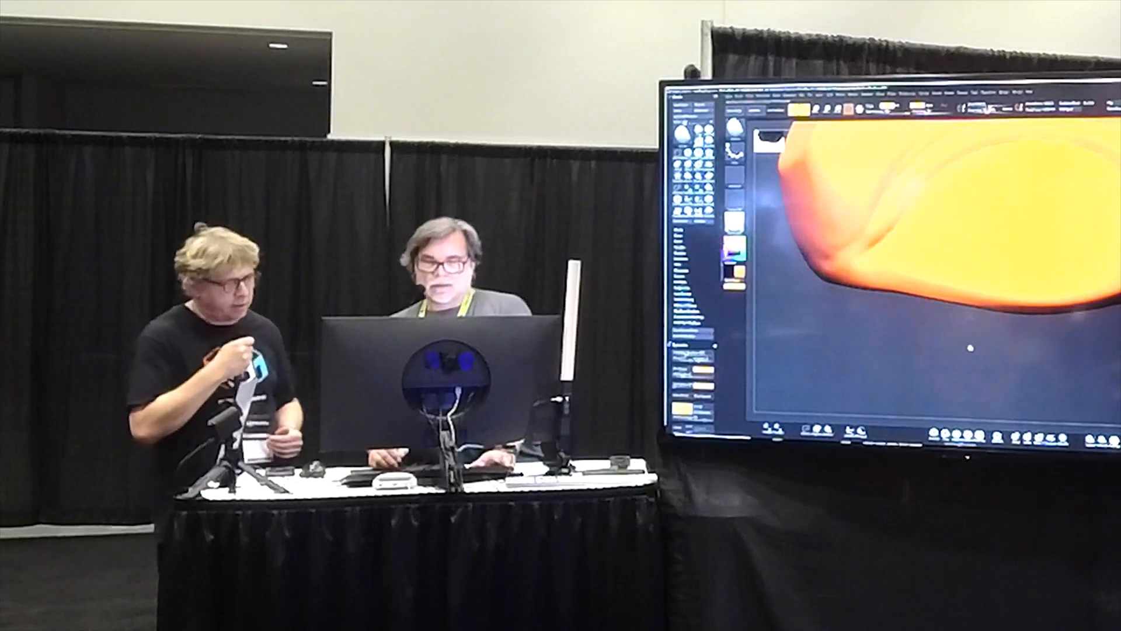
Step: Choose the SelectLasso brush and hide the first polygon loop bordering the chest piece's lower front panel
{"action": "left_click_drag", "start_coordinate": [988, 346], "coordinate": [1098, 257]}
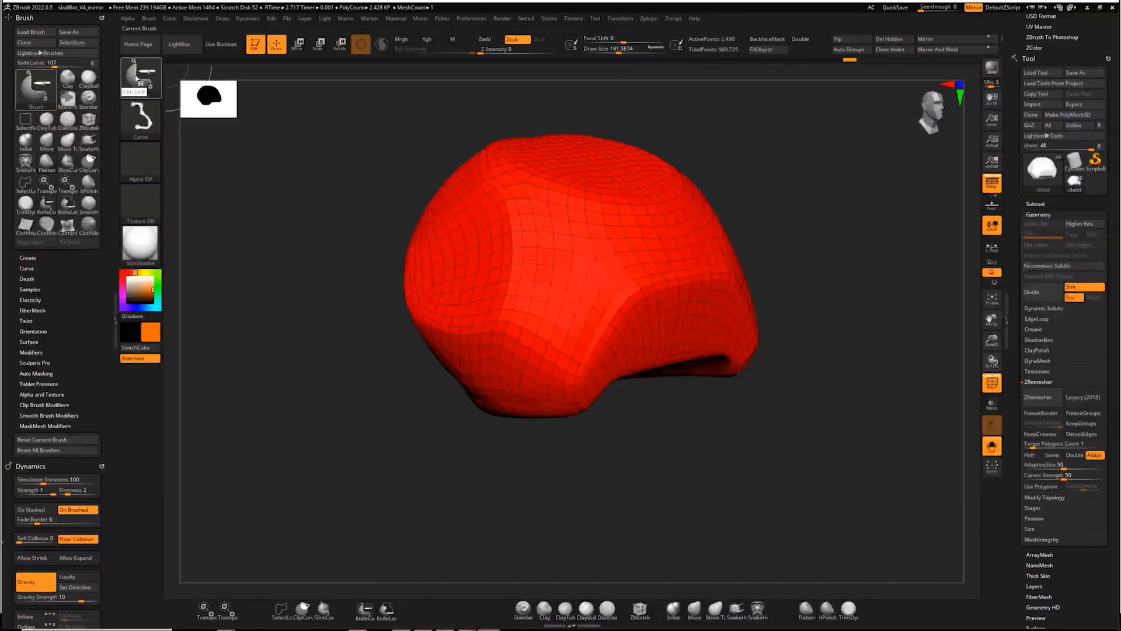
{"action": "key", "text": "b"}
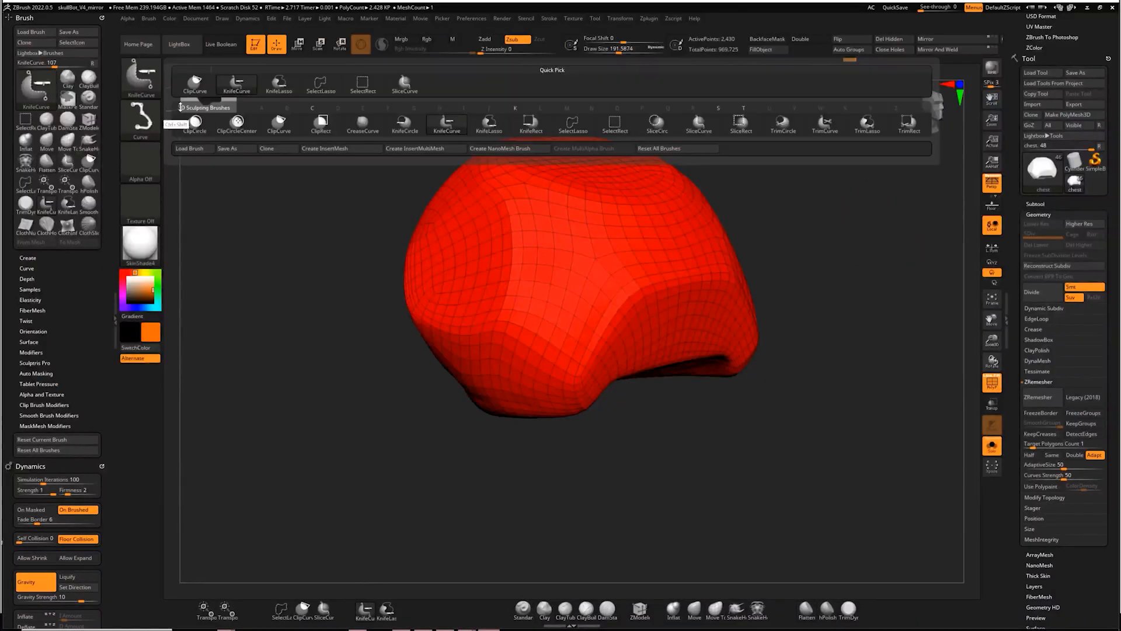
{"action": "key", "text": "f"}
{"action": "key", "text": "l"}
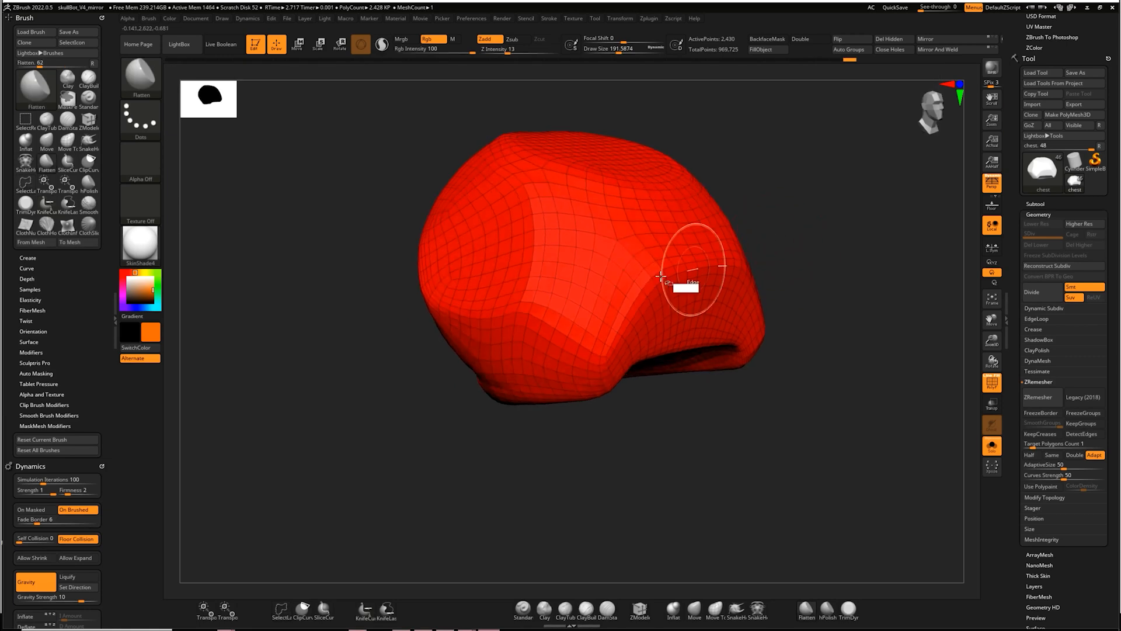
{"action": "left_click", "coordinate": [635, 262], "text": "ctrl+shift"}
{"action": "mouse_move", "coordinate": [802, 278]}
{"action": "left_mouse_down"}
{"action": "mouse_move", "coordinate": [814, 188]}
{"action": "mouse_move", "coordinate": [785, 294]}
{"action": "mouse_move", "coordinate": [804, 280]}
{"action": "left_mouse_up"}
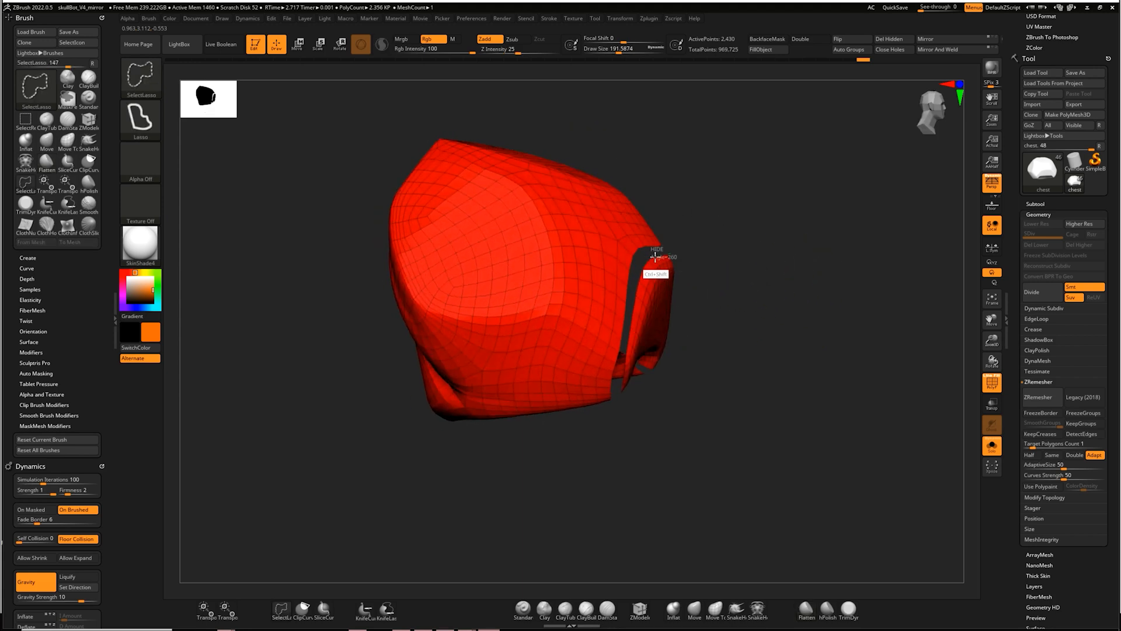
Step: Hide further polygon loops inward across the lower front panel of the chest piece
{"action": "left_click", "coordinate": [685, 331], "text": "ctrl+shift"}
{"action": "mouse_move", "coordinate": [770, 270]}
{"action": "left_mouse_down"}
{"action": "mouse_move", "coordinate": [781, 268]}
{"action": "mouse_move", "coordinate": [650, 273]}
{"action": "left_mouse_up"}
{"action": "key", "text": "ctrl+shift"}
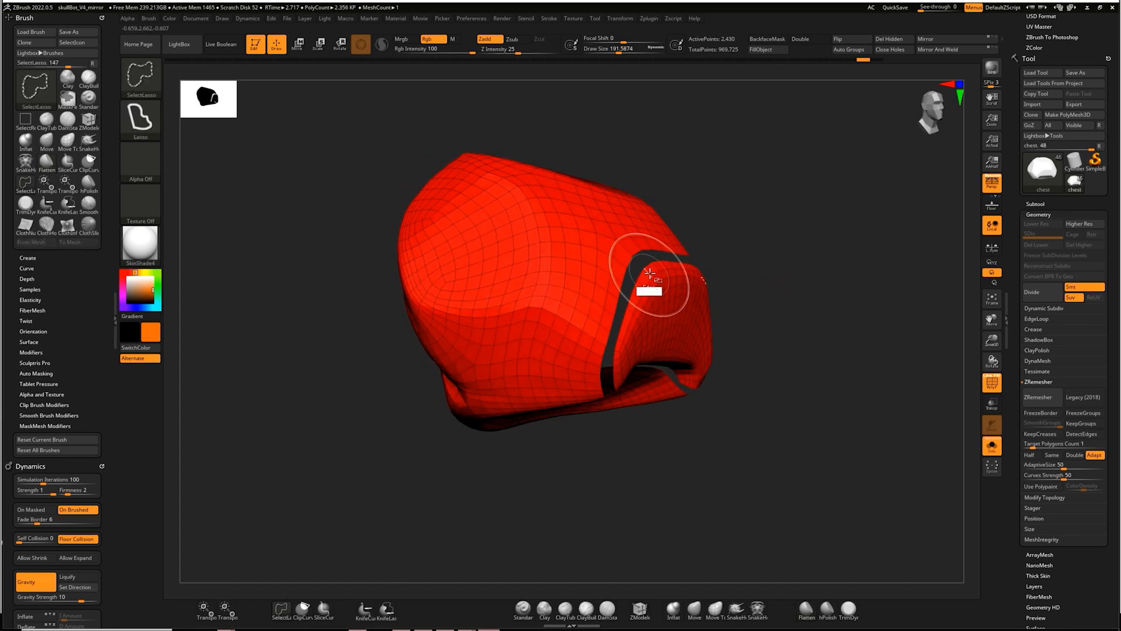
{"action": "left_click", "coordinate": [655, 277], "text": "ctrl+shift"}
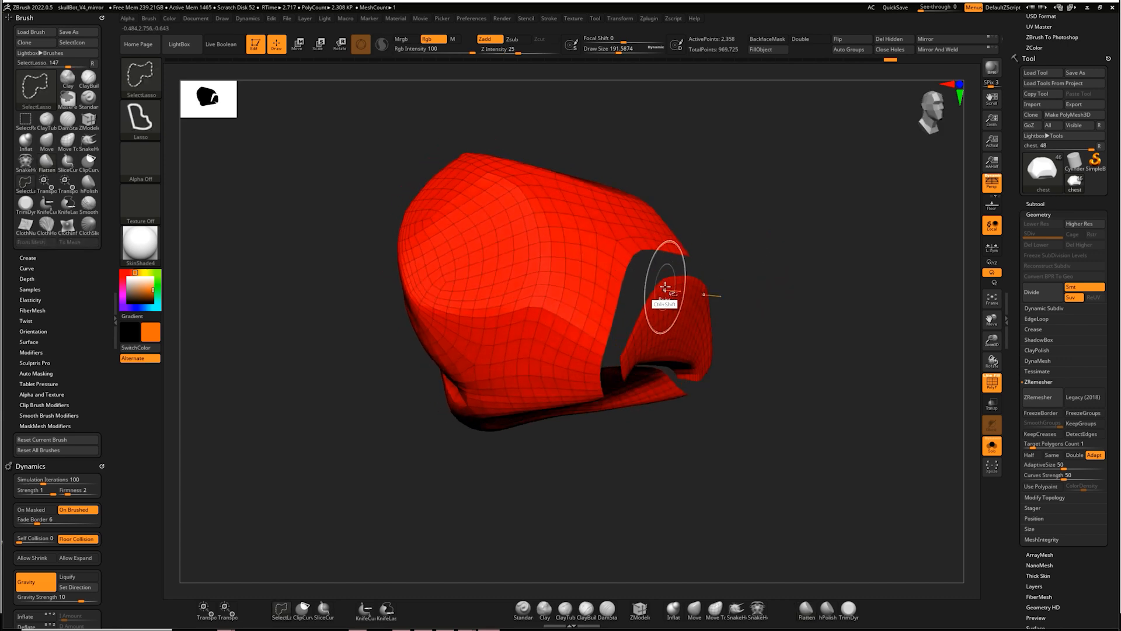
{"action": "left_click", "coordinate": [670, 283], "text": "ctrl+shift"}
{"action": "left_click_drag", "start_coordinate": [739, 277], "coordinate": [746, 281]}
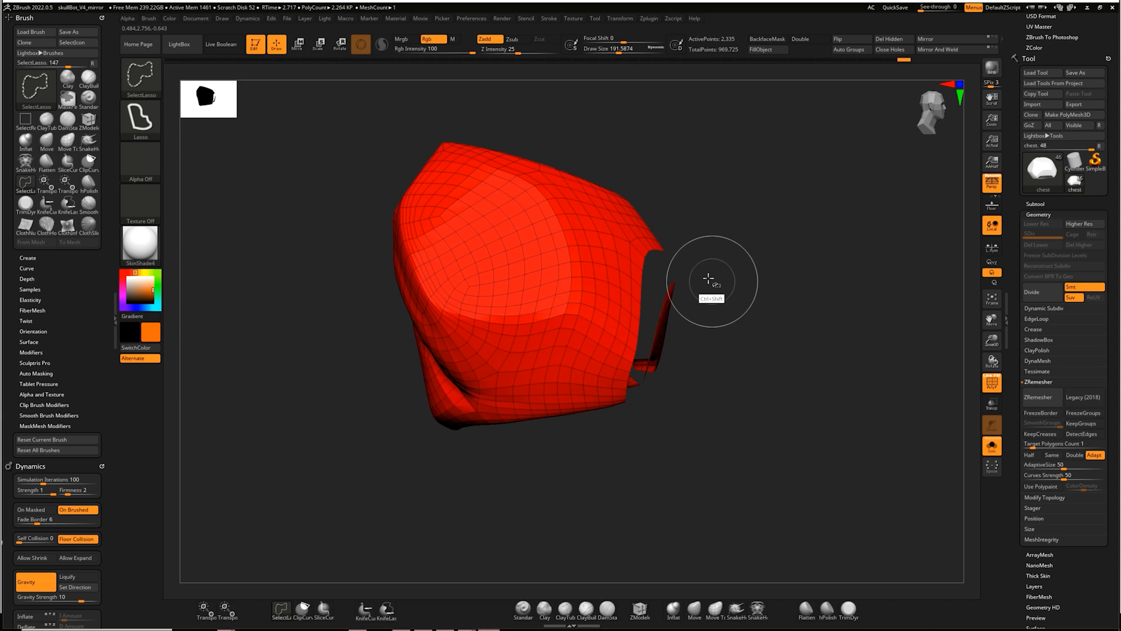
Step: Try hiding the remaining strip of the front panel with a lasso selection, and undo it
{"action": "left_click", "coordinate": [666, 386], "text": "ctrl+alt+shift"}
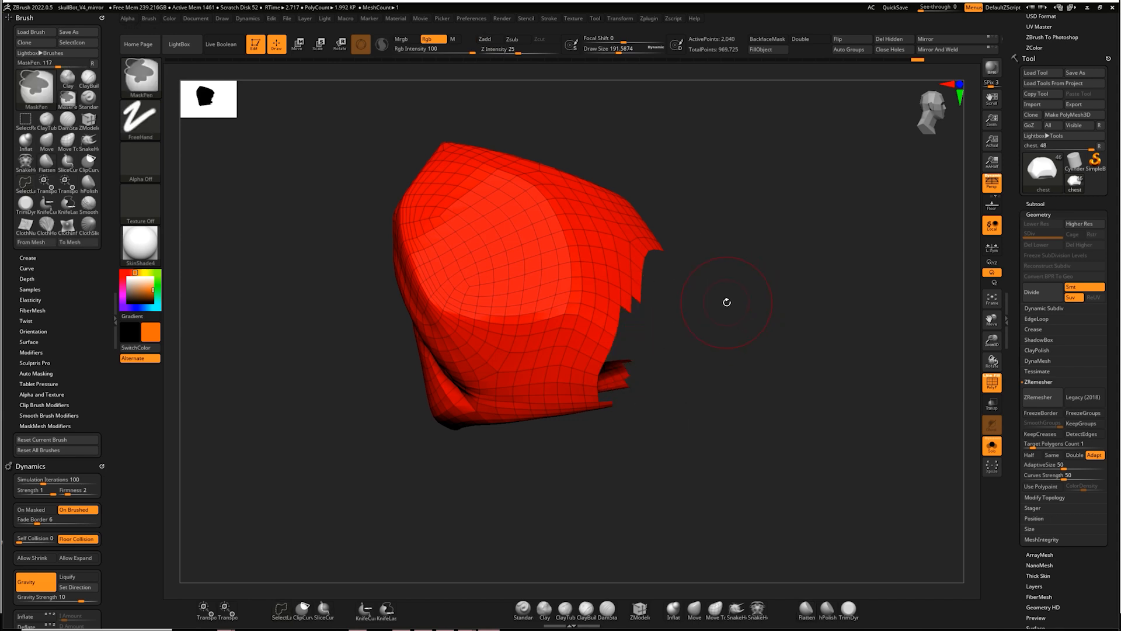
{"action": "key", "text": "ctrl+shift"}
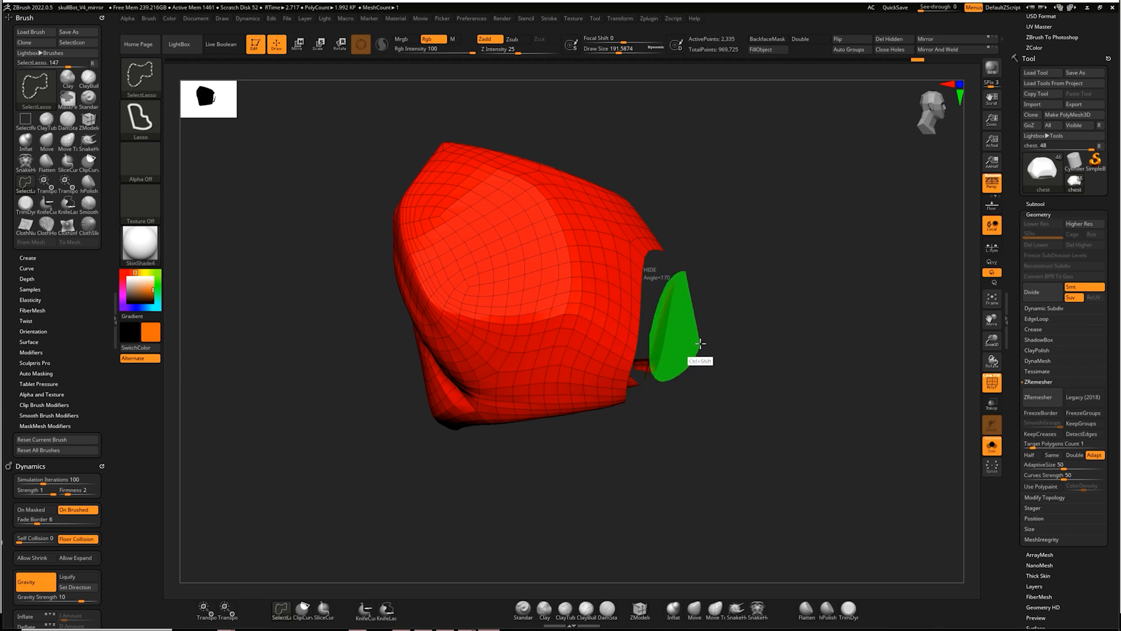
{"action": "left_click_drag", "start_coordinate": [700, 344], "coordinate": [708, 353], "text": "ctrl+alt+shift"}
{"action": "left_click_drag", "start_coordinate": [761, 280], "coordinate": [756, 260]}
{"action": "key", "text": "ctrl+z"}
Step: Hide the remaining polygon loops of the chest's lower front panel one after another
{"action": "mouse_move", "coordinate": [817, 239]}
{"action": "left_mouse_down"}
{"action": "mouse_move", "coordinate": [806, 213]}
{"action": "mouse_move", "coordinate": [815, 239]}
{"action": "left_mouse_up"}
{"action": "mouse_move", "coordinate": [815, 240]}
{"action": "left_mouse_down", "text": "alt"}
{"action": "mouse_move", "coordinate": [767, 286]}
{"action": "mouse_move", "coordinate": [762, 249]}
{"action": "left_mouse_up", "text": "alt"}
{"action": "key", "text": "ctrl+shift"}
{"action": "left_click", "coordinate": [653, 282], "text": "ctrl+shift"}
{"action": "left_click", "coordinate": [650, 304], "text": "ctrl+shift"}
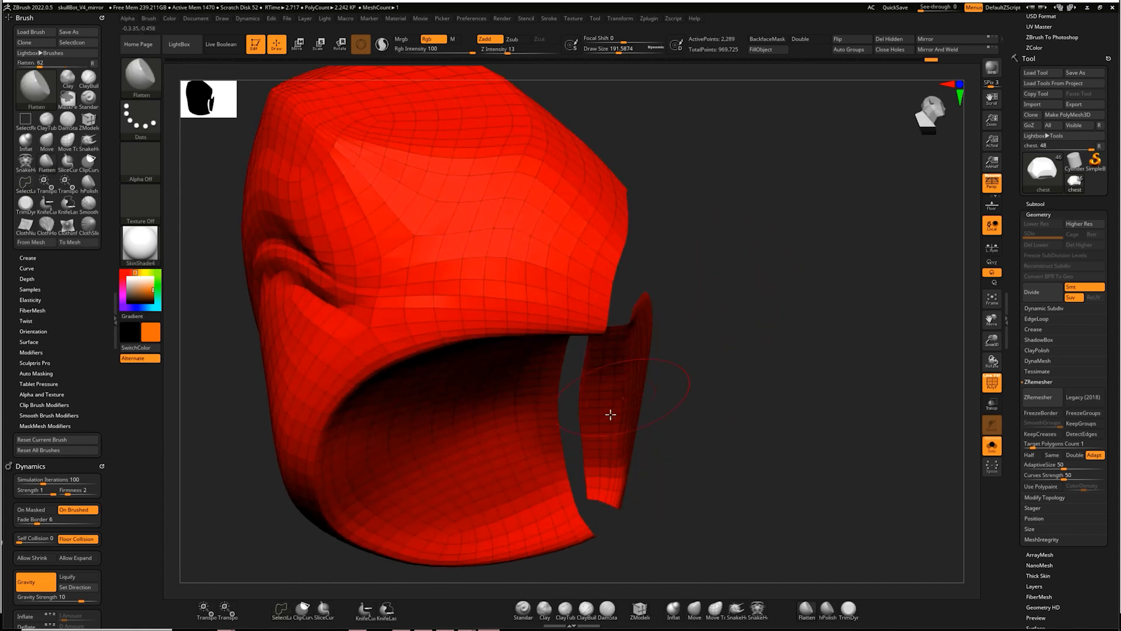
{"action": "left_click", "coordinate": [591, 436], "text": "ctrl+shift"}
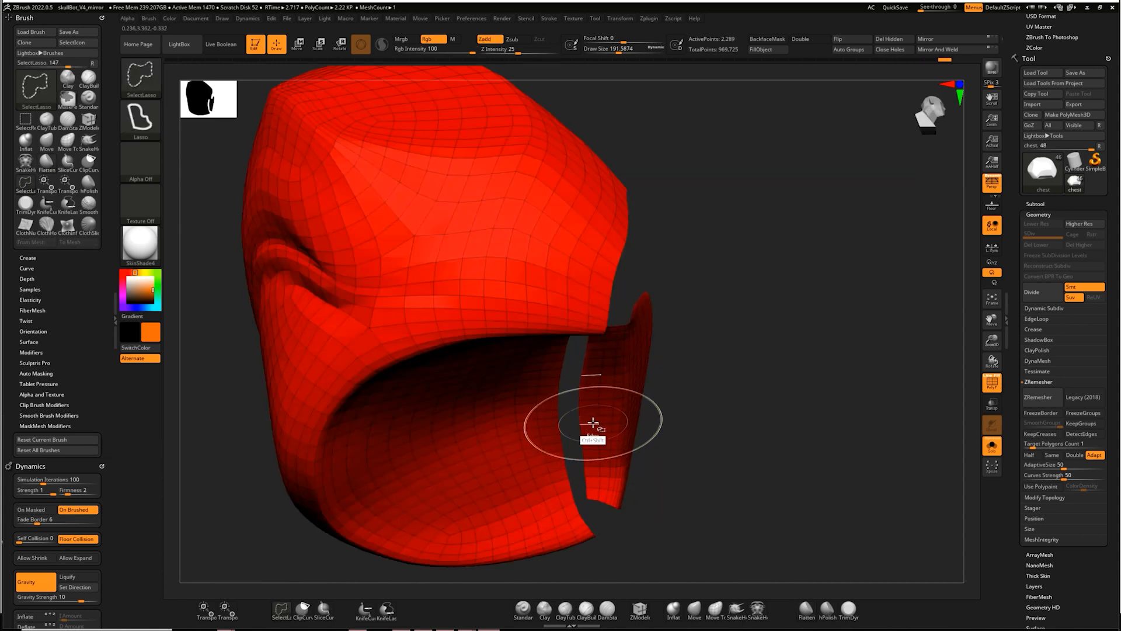
{"action": "left_click", "coordinate": [593, 418], "text": "ctrl+shift"}
{"action": "left_click", "coordinate": [608, 412], "text": "ctrl+shift"}
Step: Give the visible part of the chest its own polygroup and unhide the lower front panel
{"action": "mouse_move", "coordinate": [723, 268]}
{"action": "left_mouse_down"}
{"action": "mouse_move", "coordinate": [738, 319]}
{"action": "mouse_move", "coordinate": [643, 337]}
{"action": "mouse_move", "coordinate": [621, 395]}
{"action": "mouse_move", "coordinate": [625, 453]}
{"action": "mouse_move", "coordinate": [657, 428]}
{"action": "mouse_move", "coordinate": [671, 327]}
{"action": "left_mouse_up"}
{"action": "left_click_drag", "start_coordinate": [758, 297], "coordinate": [751, 294]}
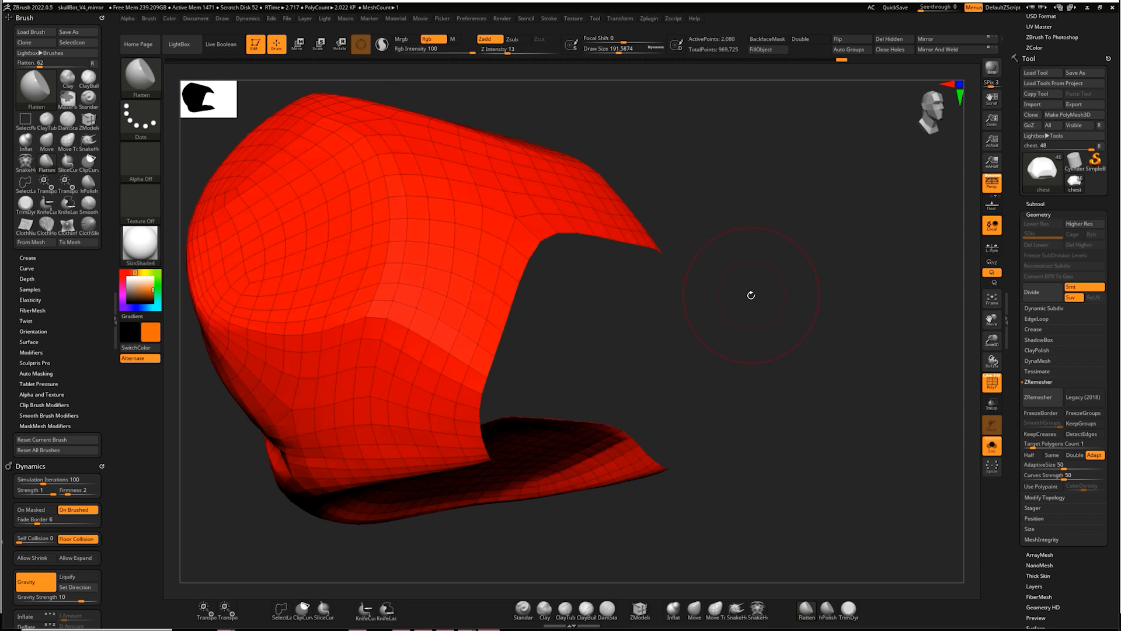
{"action": "left_click", "coordinate": [739, 316], "text": "ctrl+shift"}
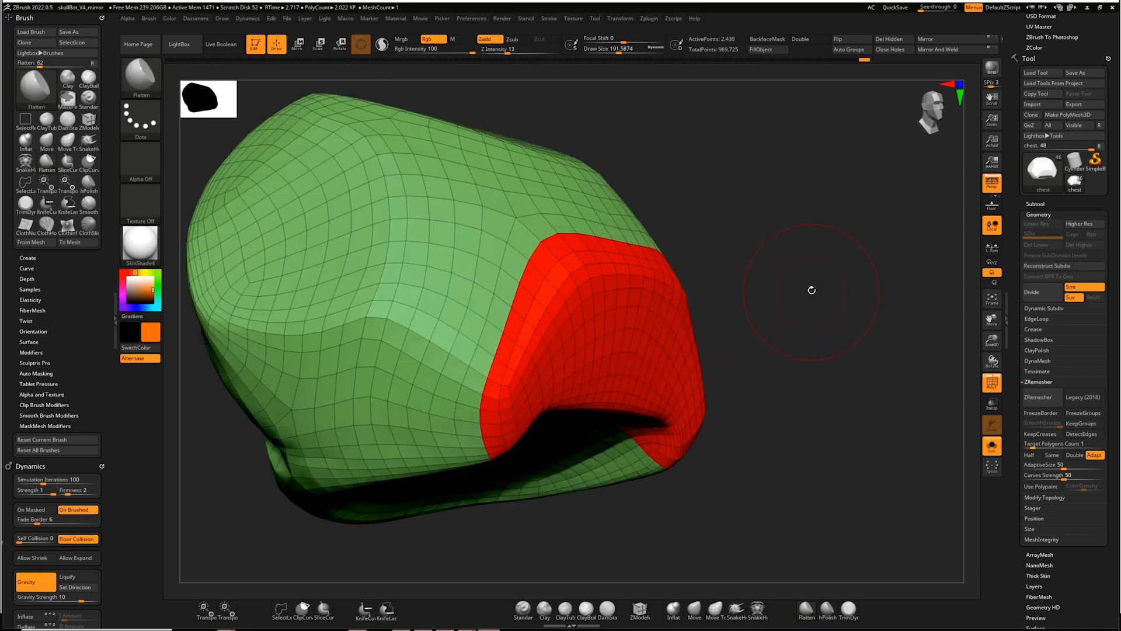
{"action": "left_click_drag", "start_coordinate": [801, 296], "coordinate": [851, 263]}
{"action": "right_click_drag", "start_coordinate": [851, 263], "coordinate": [841, 273], "text": "ctrl"}
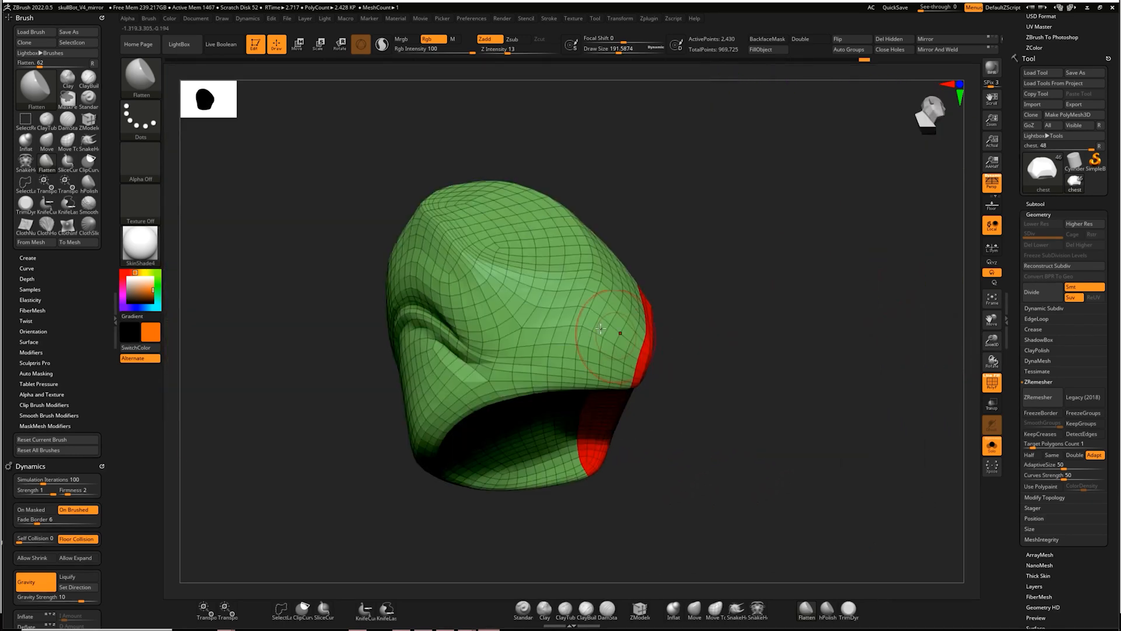
{"action": "mouse_move", "coordinate": [704, 300]}
{"action": "left_mouse_down"}
{"action": "mouse_move", "coordinate": [740, 257]}
{"action": "mouse_move", "coordinate": [713, 245]}
{"action": "mouse_move", "coordinate": [692, 282]}
{"action": "left_mouse_up"}
{"action": "left_click_drag", "start_coordinate": [749, 246], "coordinate": [768, 289]}
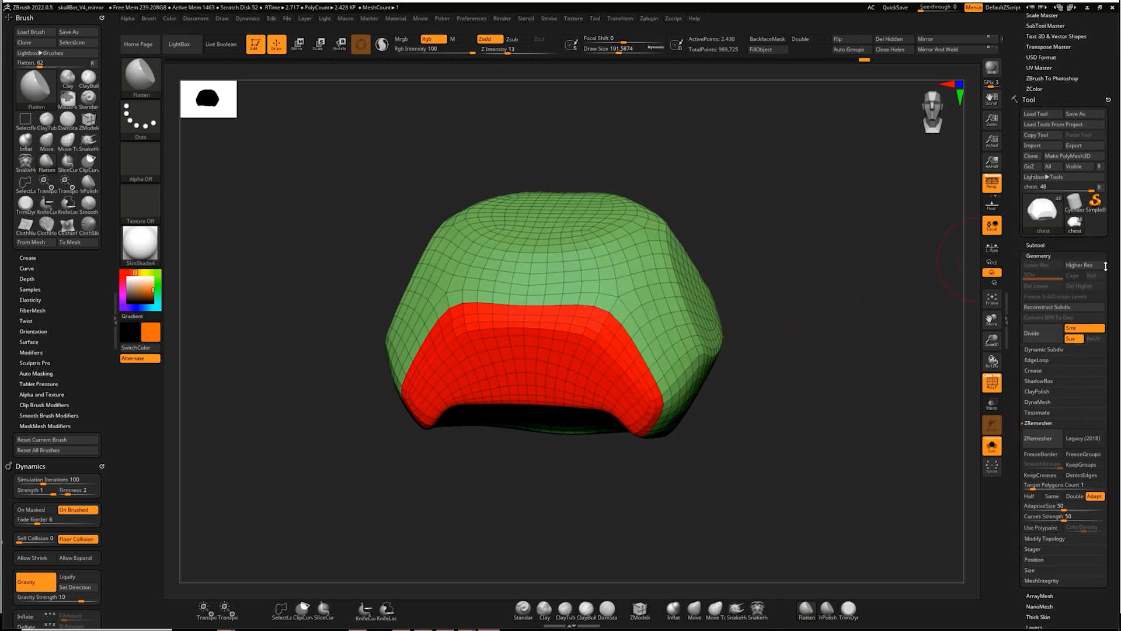
Step: Unwrap the chest in UV Master with Polygroups enabled and flatten its UVs
{"action": "scroll", "coordinate": [1037, 222], "scroll_direction": "up", "scroll_amount": 5}
{"action": "left_click", "coordinate": [1039, 210]}
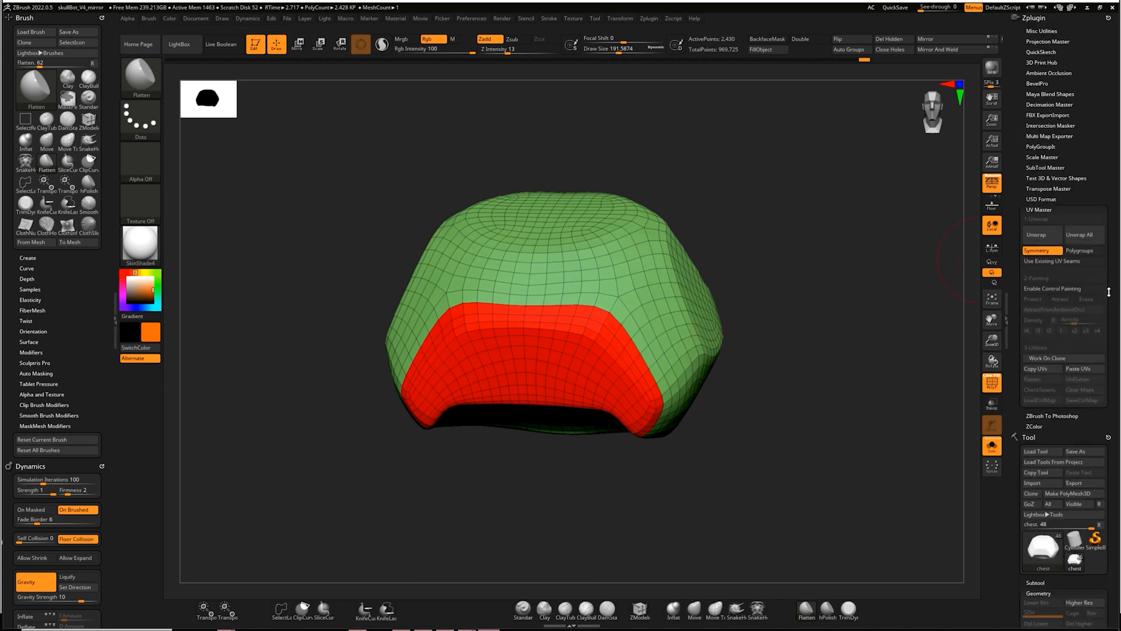
{"action": "left_click_drag", "start_coordinate": [1110, 276], "coordinate": [1109, 215]}
{"action": "left_click", "coordinate": [1079, 196]}
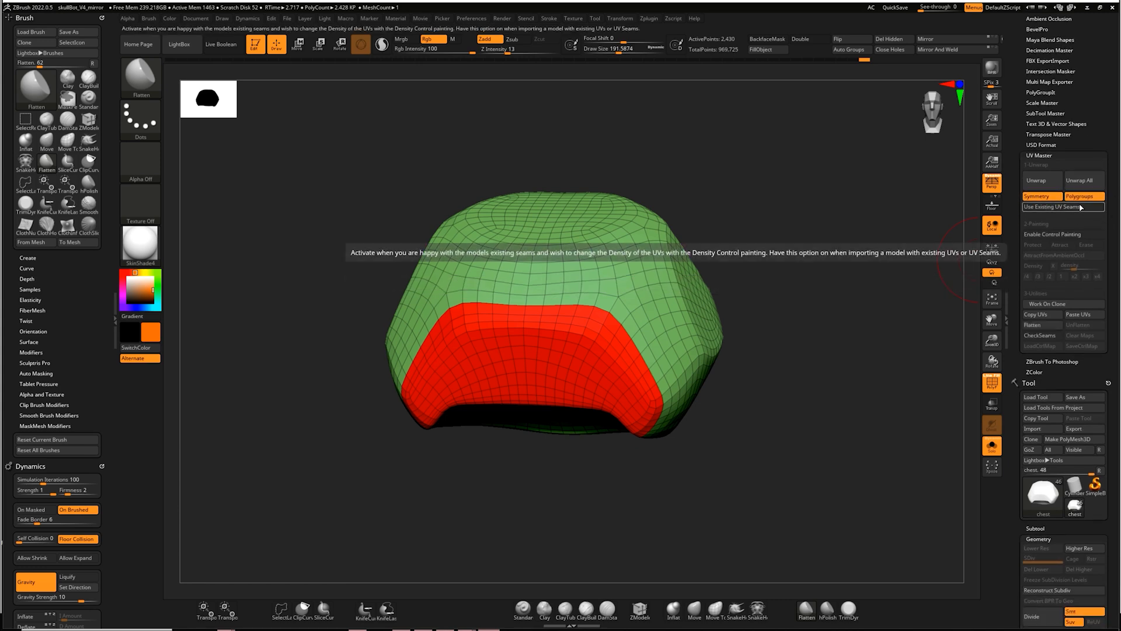
{"action": "left_click", "coordinate": [1039, 180]}
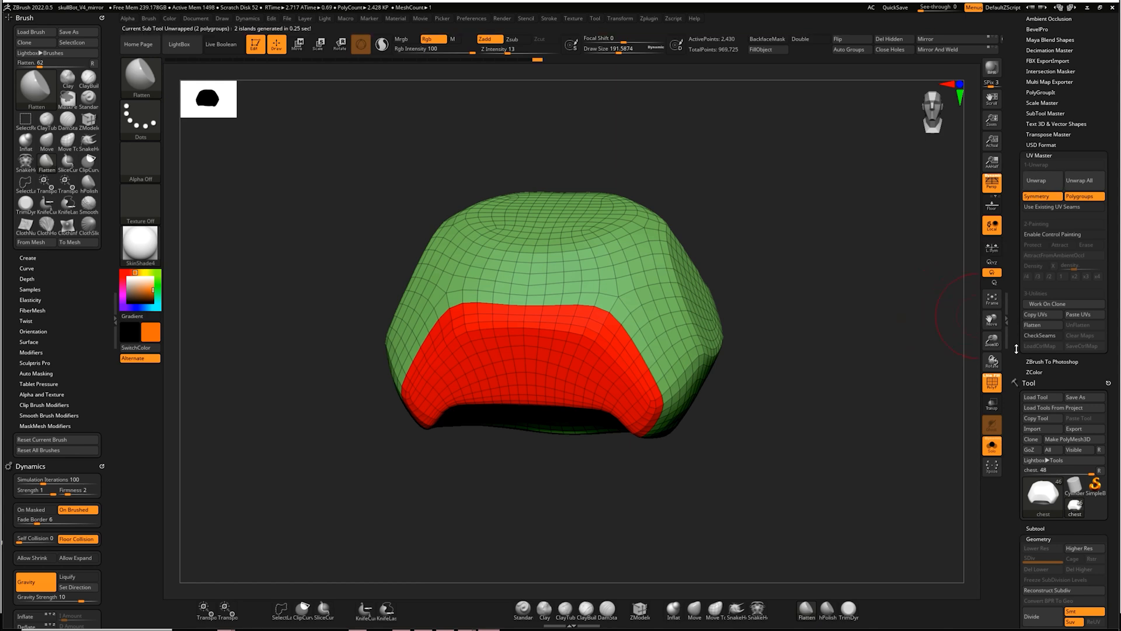
{"action": "left_click", "coordinate": [1044, 326]}
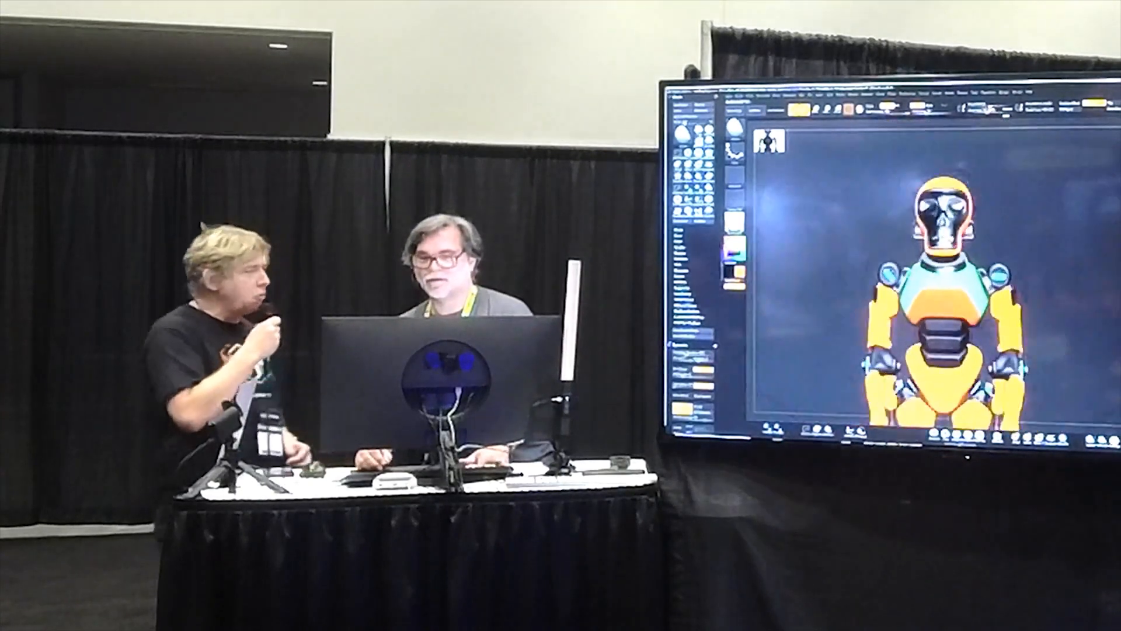
{"action": "left_click_drag", "start_coordinate": [1115, 234], "coordinate": [1113, 218], "text": "alt"}
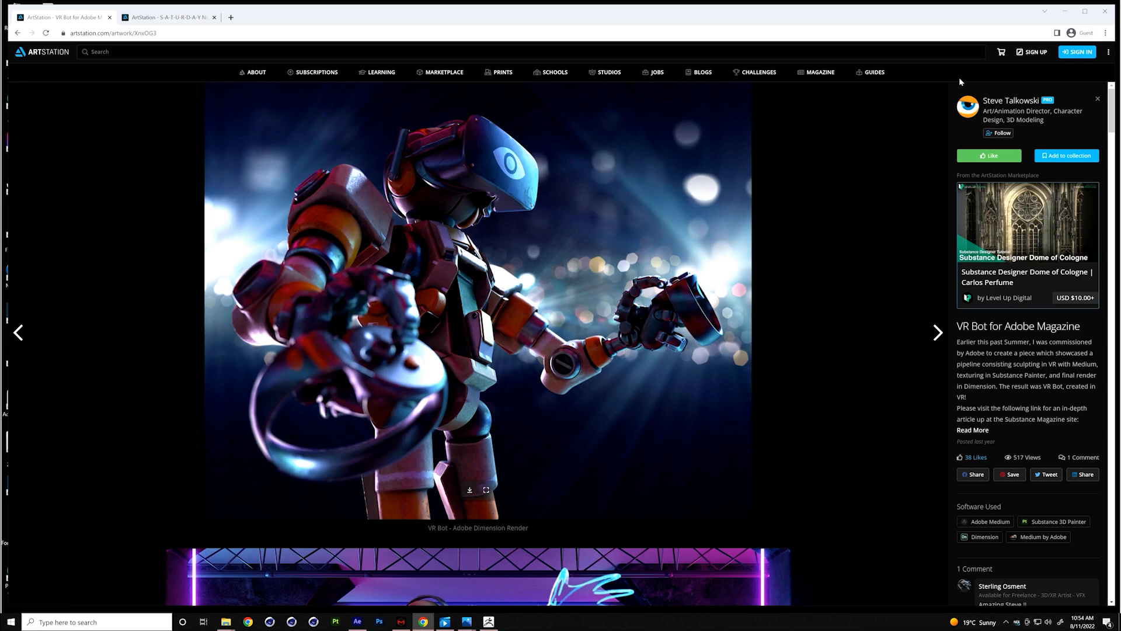
Step: Switch to the browser, open the artist's ArtStation profile from the VR Bot for Adobe Magazine artwork and look over the portfolio
{"action": "left_click", "coordinate": [968, 107]}
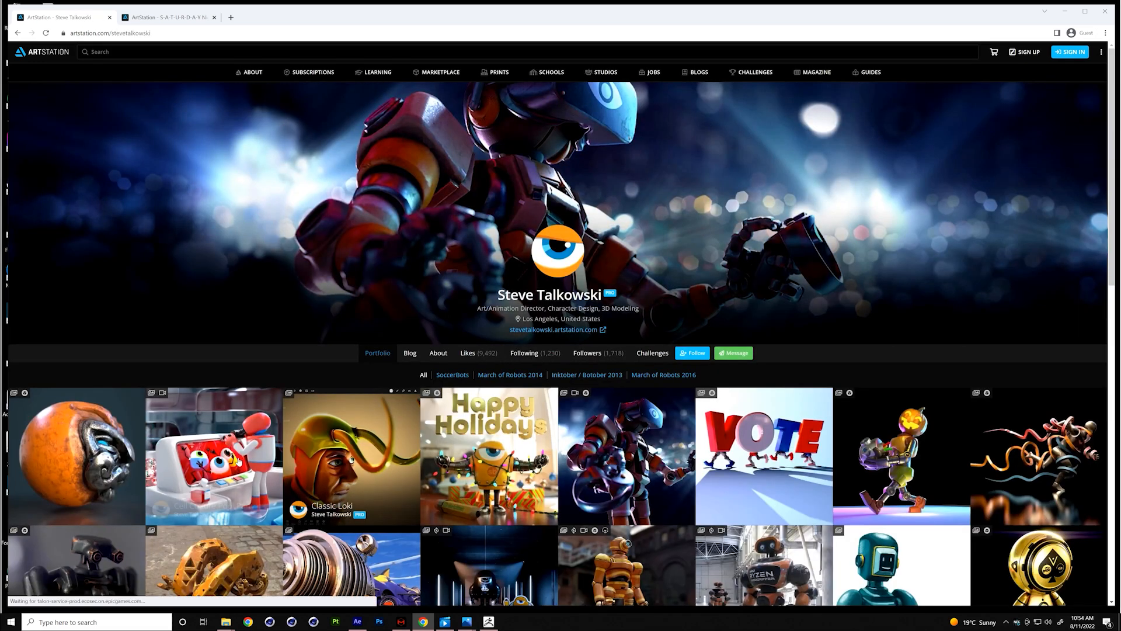
{"action": "scroll", "coordinate": [351, 455], "scroll_direction": "down", "scroll_amount": 2}
{"action": "scroll", "coordinate": [350, 351], "scroll_direction": "up", "scroll_amount": 3}
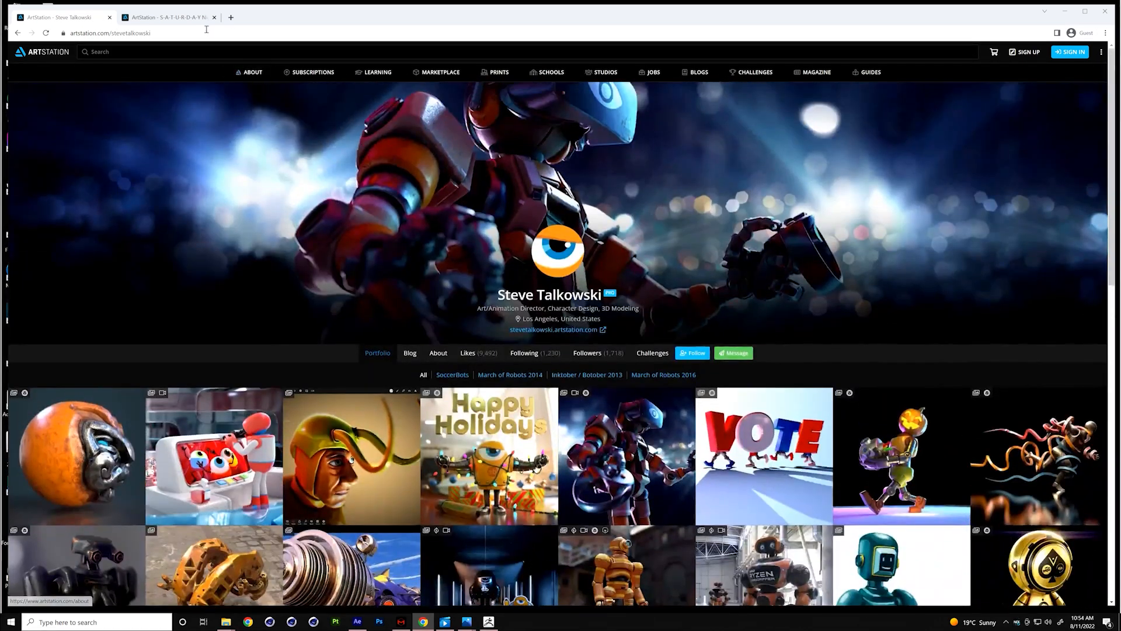
Step: Open the artist's Instagram profile on instagram.com in a new browser tab
{"action": "left_click", "coordinate": [230, 17]}
{"action": "type", "text": "insta"}
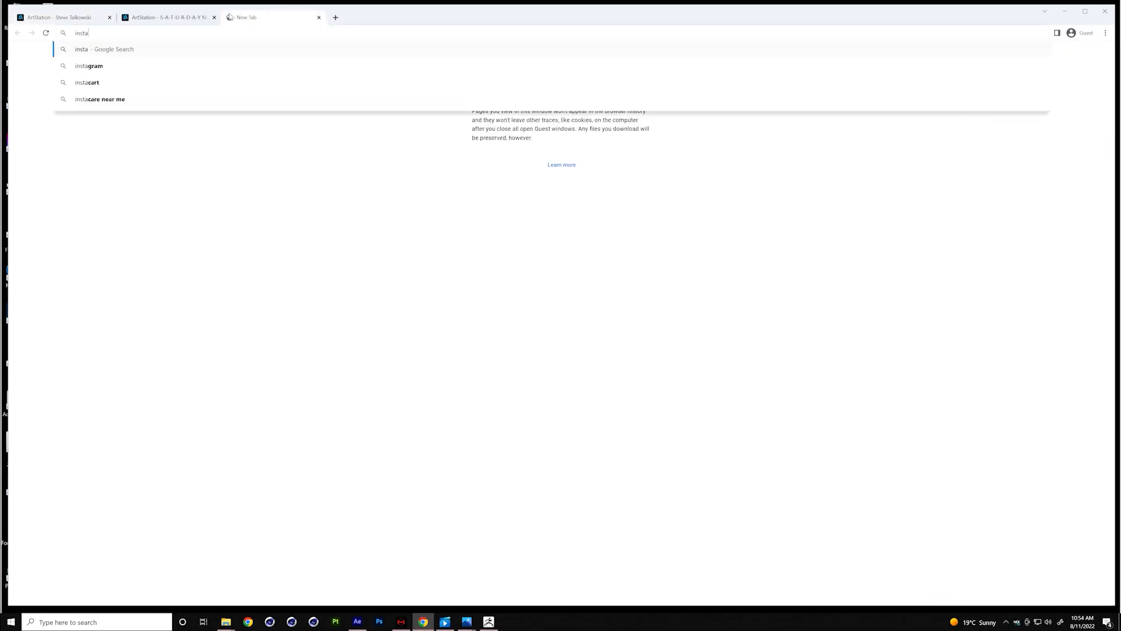
{"action": "type", "text": "gram"}
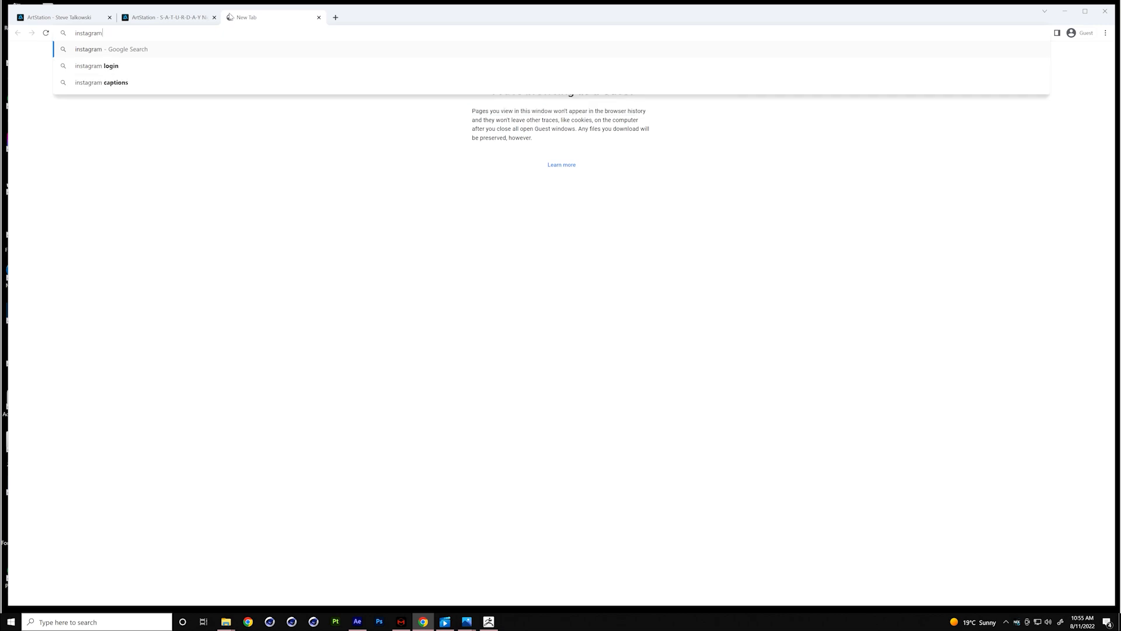
{"action": "type", "text": ".o"}
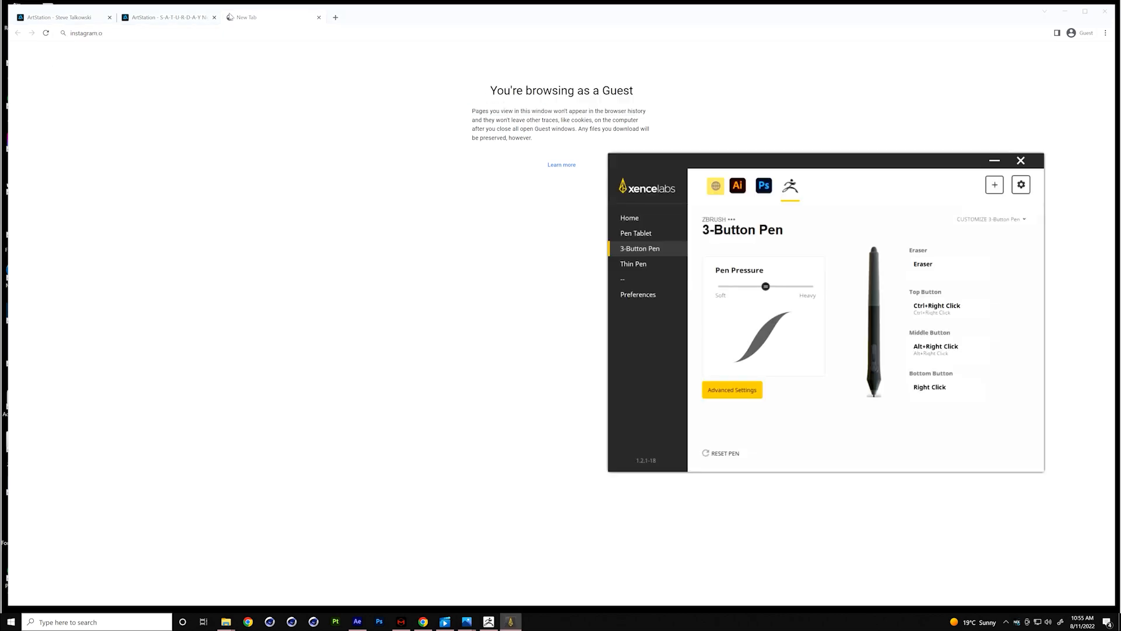
{"action": "left_click", "coordinate": [137, 32]}
{"action": "key", "text": "BackSpace"}
{"action": "type", "text": "\\"}
{"action": "key", "text": "BackSpace"}
{"action": "type", "text": "c"}
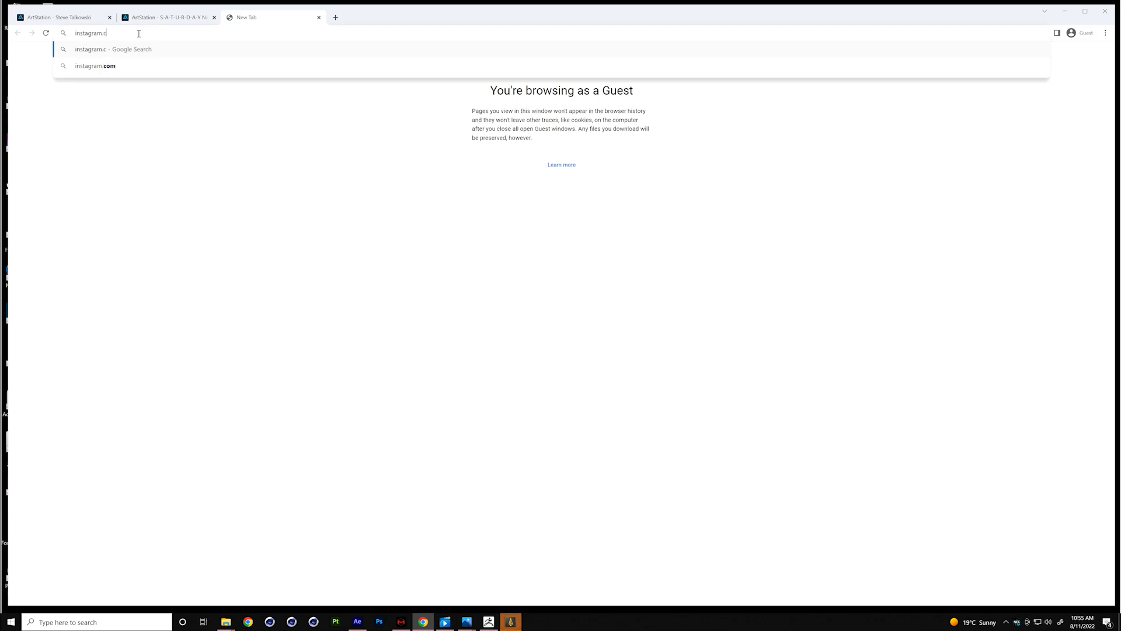
{"action": "type", "text": "om/stevetalkowwk"}
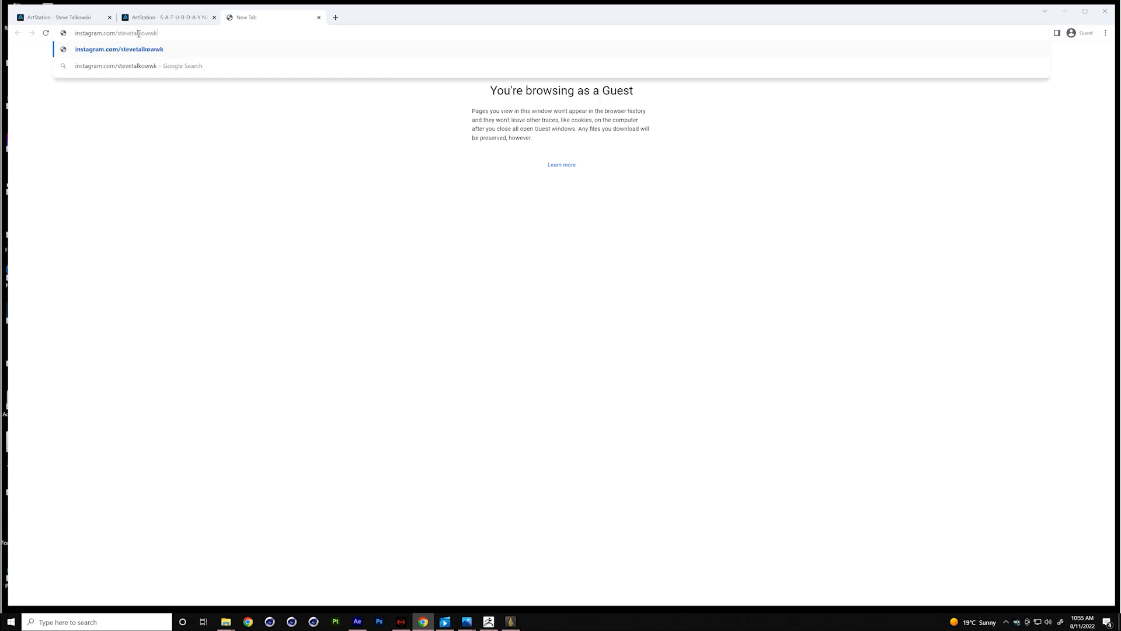
{"action": "key", "text": "BackSpace"}
{"action": "key", "text": "BackSpace"}
{"action": "type", "text": "ski"}
{"action": "key", "text": "Return"}
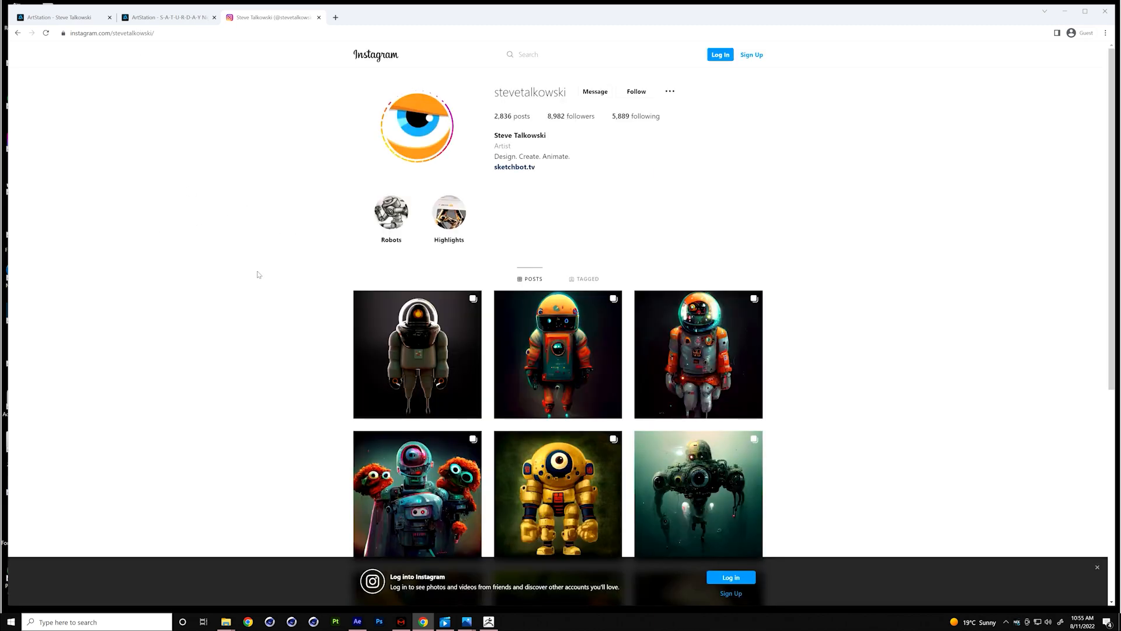
Step: Look over the profile's robot posts, try to open the yellow one-eyed robot post and dismiss the login dialog
{"action": "scroll", "coordinate": [288, 375], "scroll_direction": "down", "scroll_amount": 6}
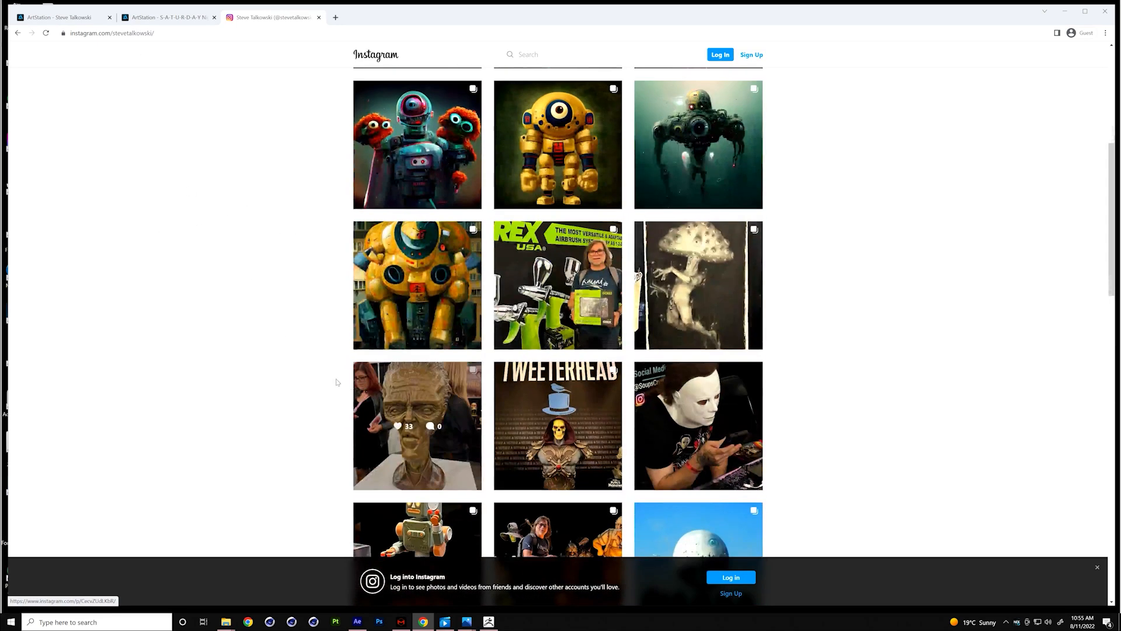
{"action": "scroll", "coordinate": [558, 245], "scroll_direction": "up", "scroll_amount": 2}
{"action": "left_click", "coordinate": [558, 210]}
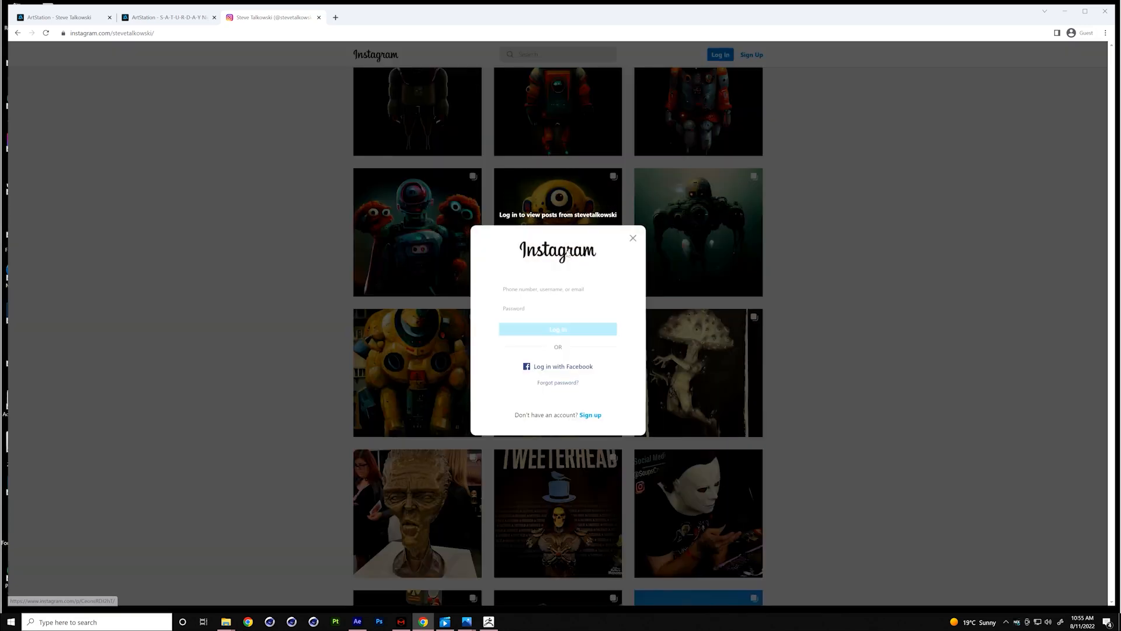
{"action": "left_click", "coordinate": [633, 239]}
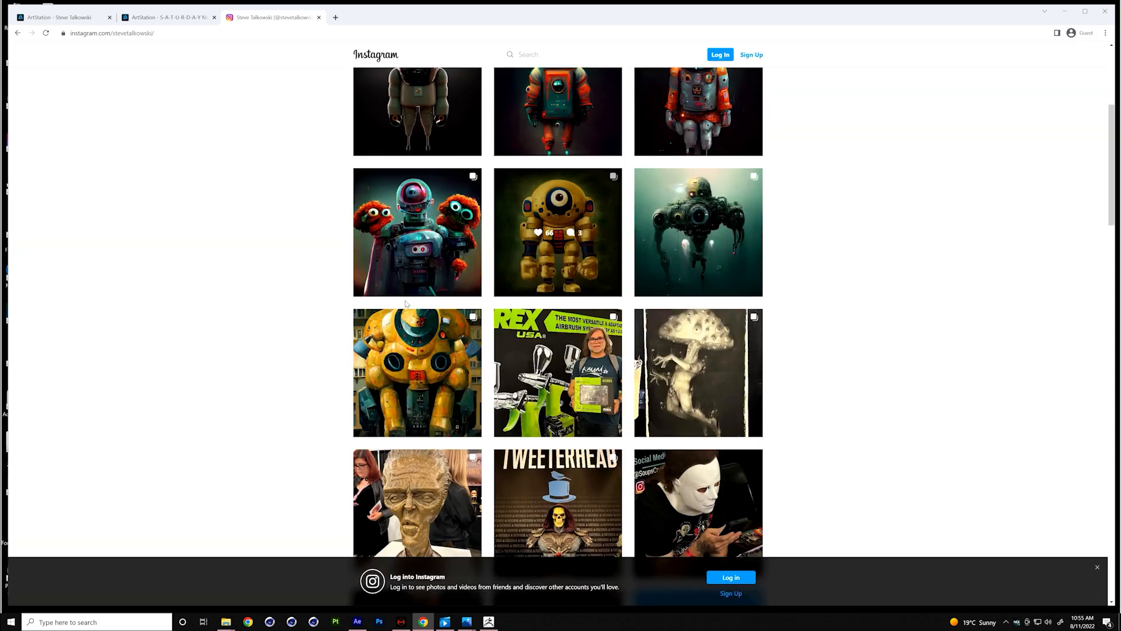
{"action": "scroll", "coordinate": [540, 245], "scroll_direction": "up", "scroll_amount": 3}
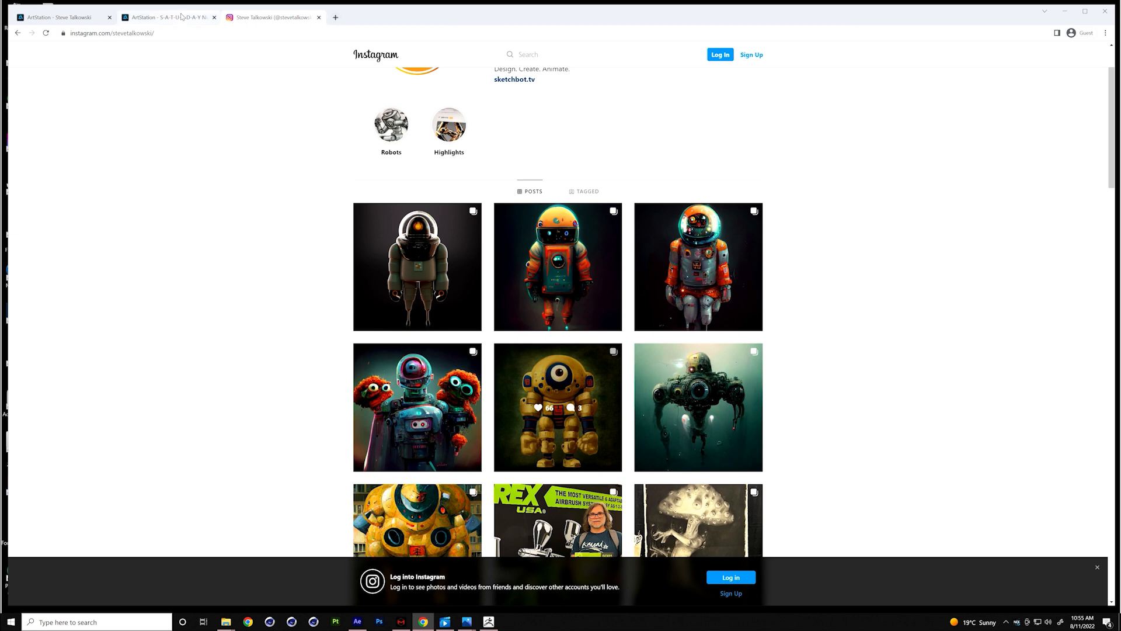
Step: Open the artist's ArtStation profile from the S-A-T-U-R-D-A-Y Night Mech artwork and look over the portfolio's robot pieces
{"action": "left_click", "coordinate": [204, 12]}
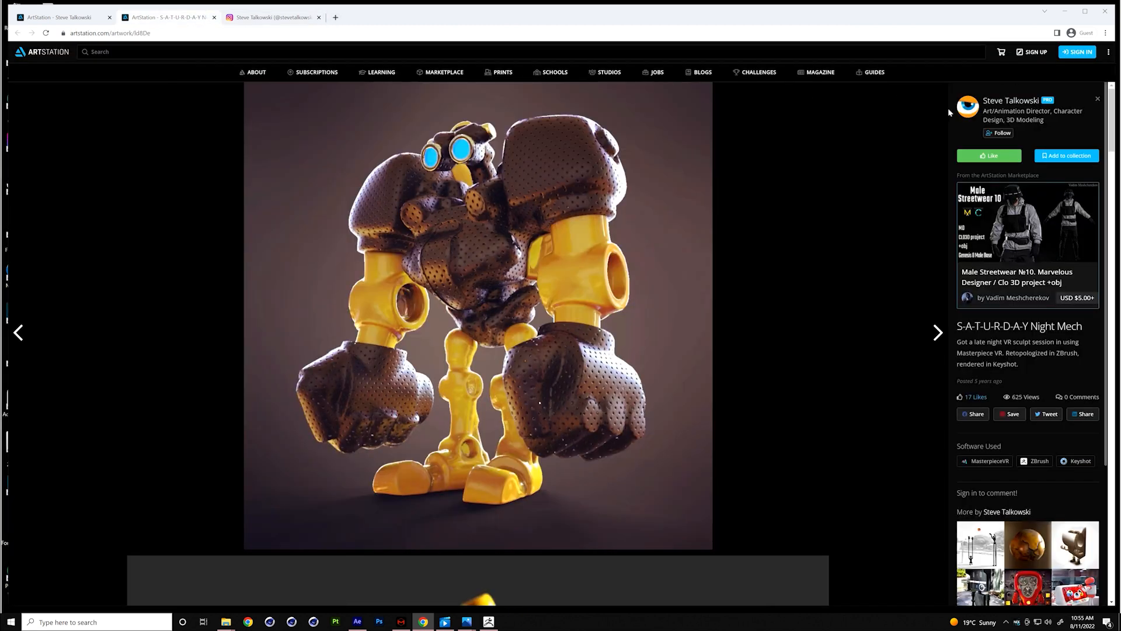
{"action": "left_click", "coordinate": [968, 109]}
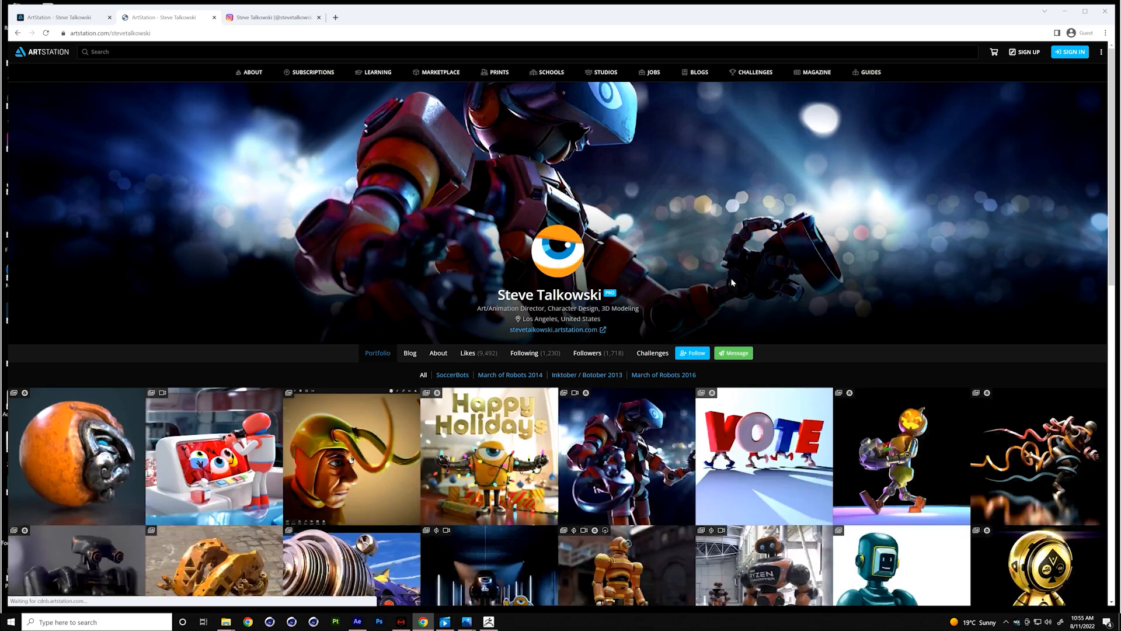
{"action": "scroll", "coordinate": [740, 278], "scroll_direction": "down", "scroll_amount": 7}
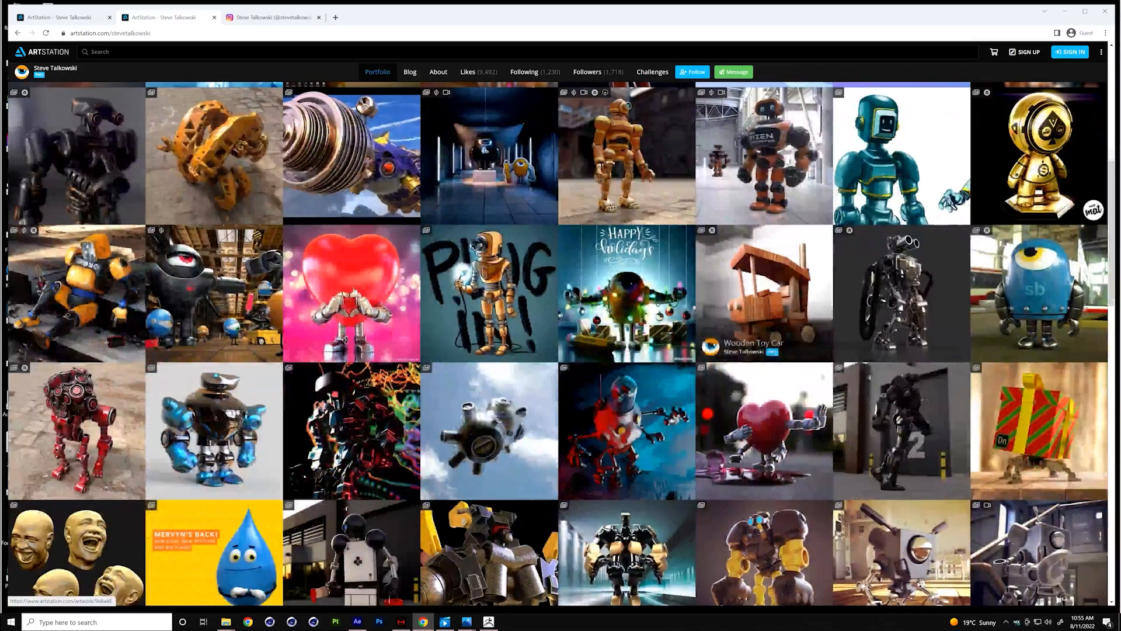
Step: Open the Sketchbot NBM4 artwork from the portfolio and look through its final image and warehouse mockups
{"action": "left_click", "coordinate": [209, 274]}
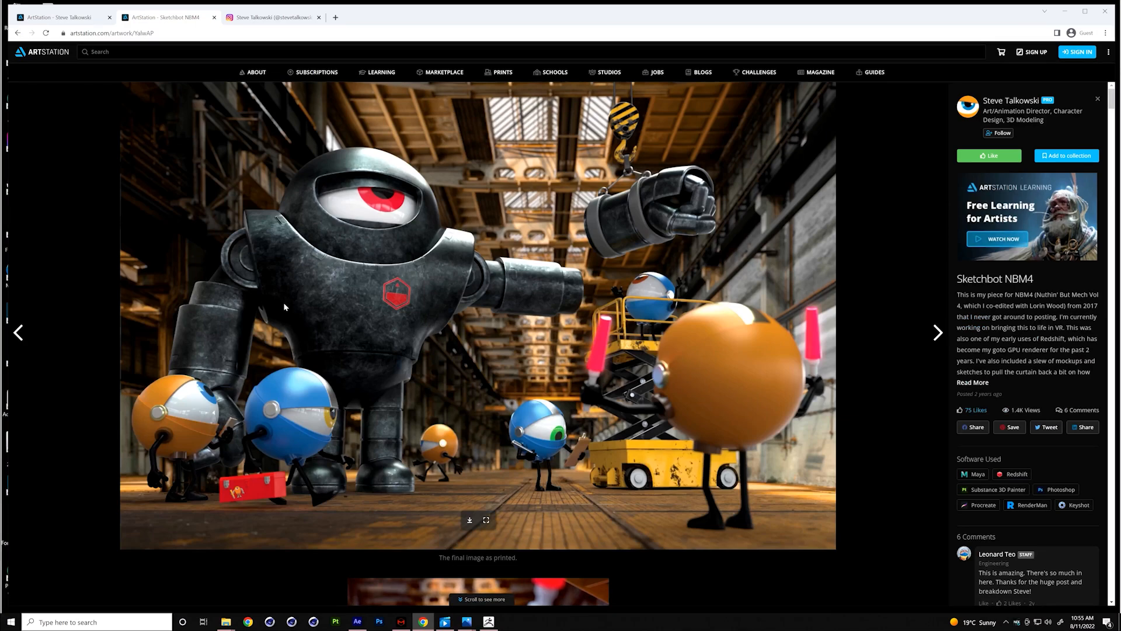
{"action": "scroll", "coordinate": [284, 304], "scroll_direction": "down", "scroll_amount": 10}
{"action": "scroll", "coordinate": [289, 304], "scroll_direction": "down", "scroll_amount": 6}
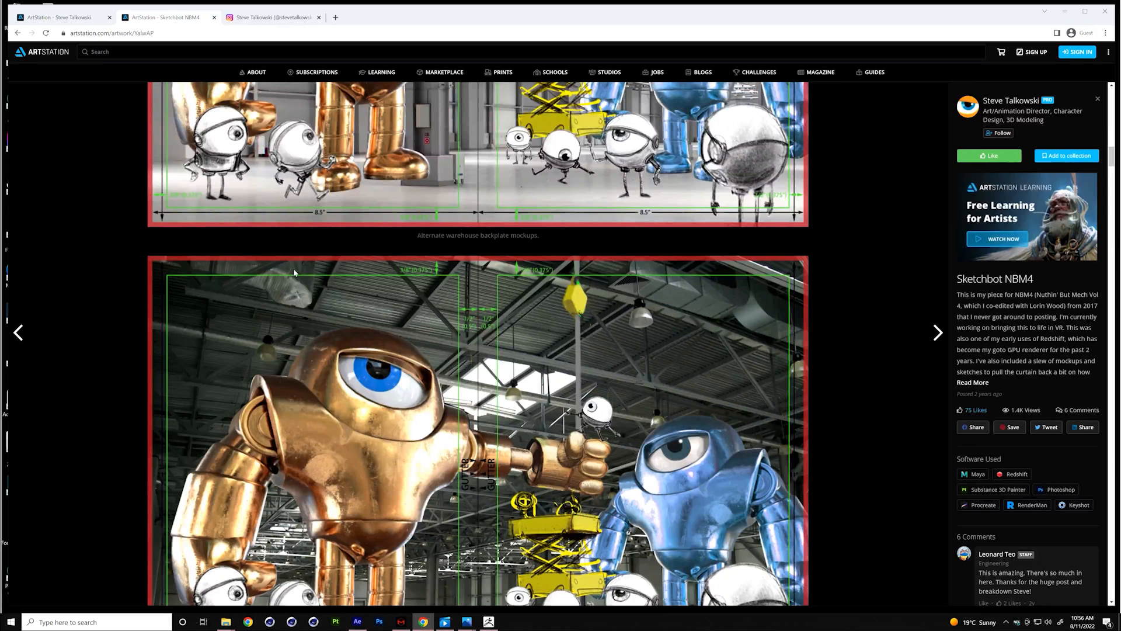